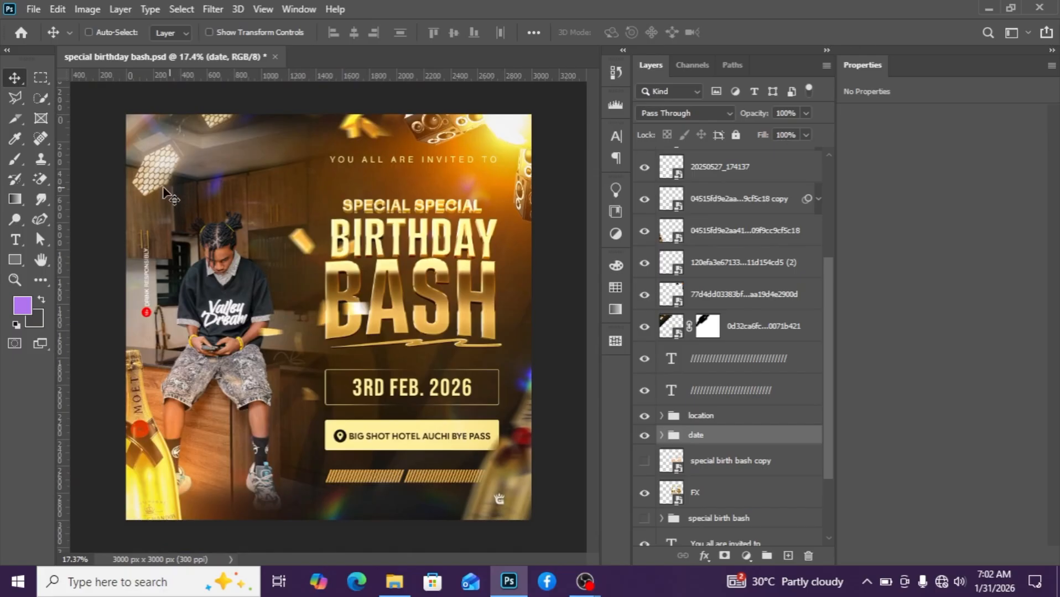
scroll(94, 100, "down", 1)
left_click(34, 10)
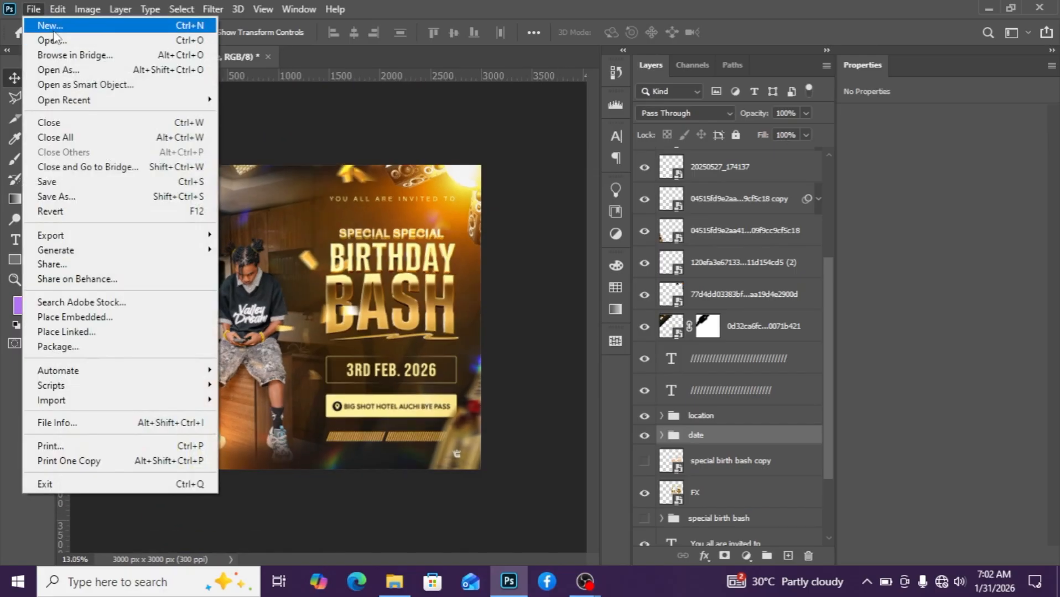
key("Escape")
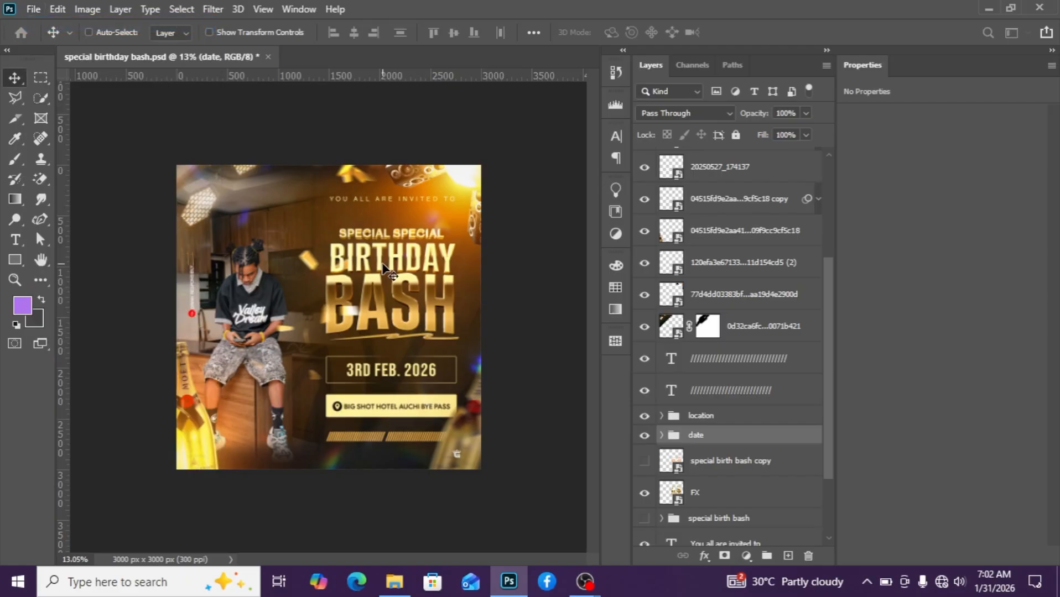
Create a new 3000 x 3000 px document at 300 ppi with Artboards enabled.
key("ctrl+n")
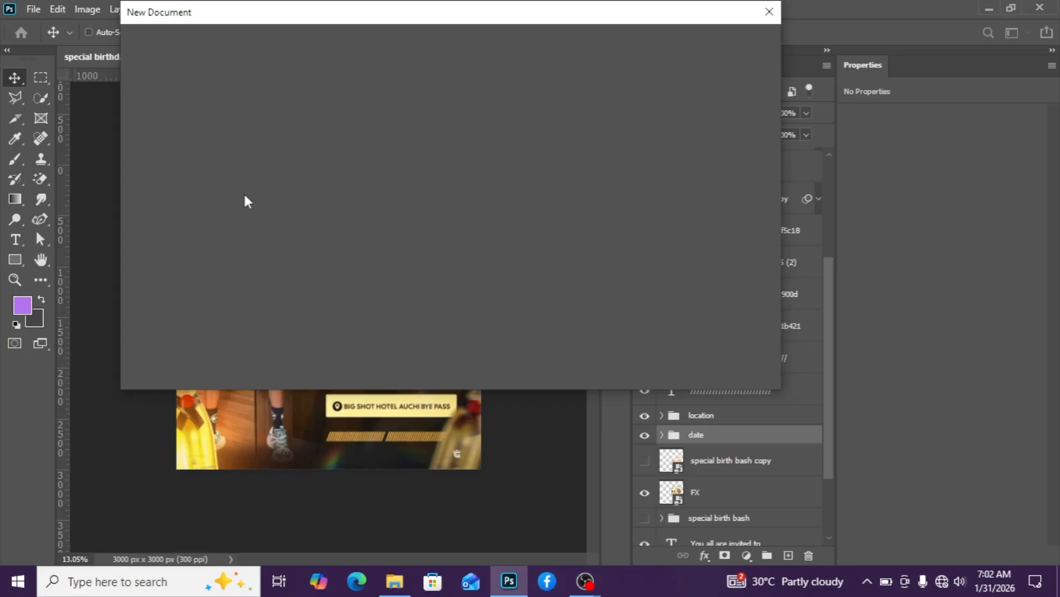
scroll(237, 227, "down", 1)
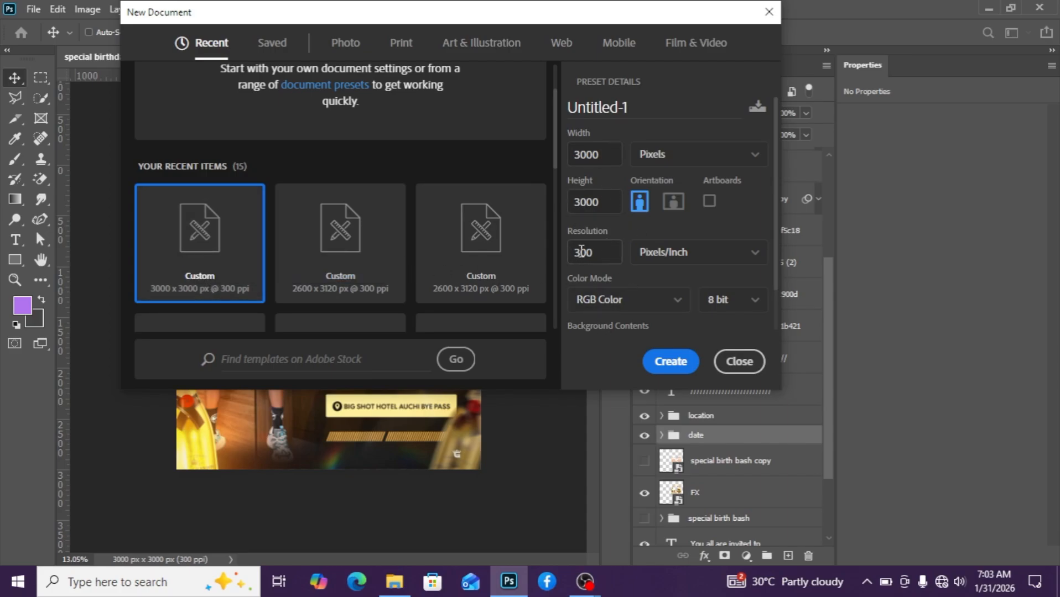
left_click(709, 201)
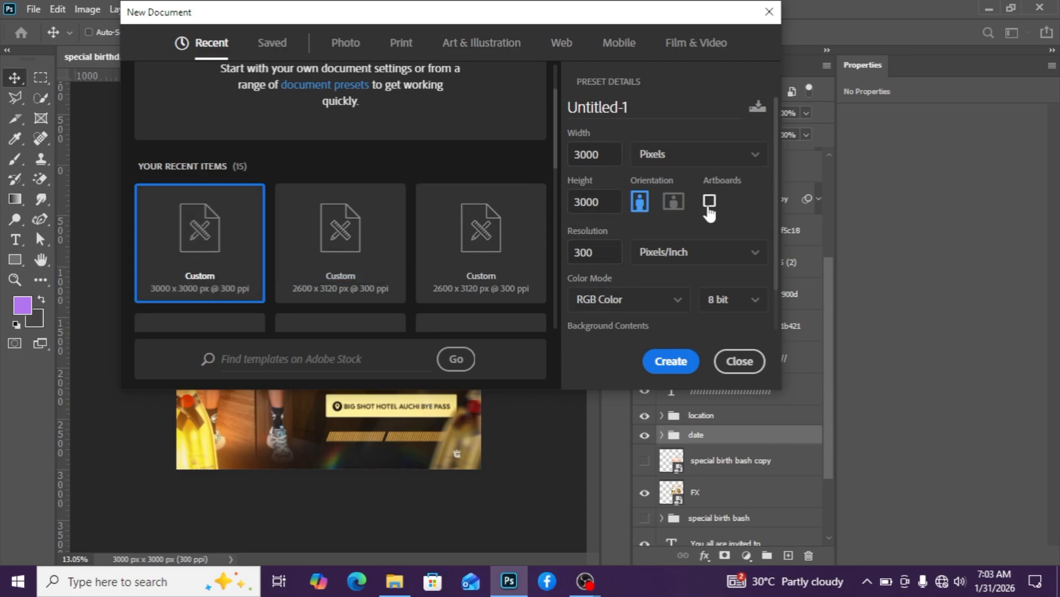
left_click(671, 362)
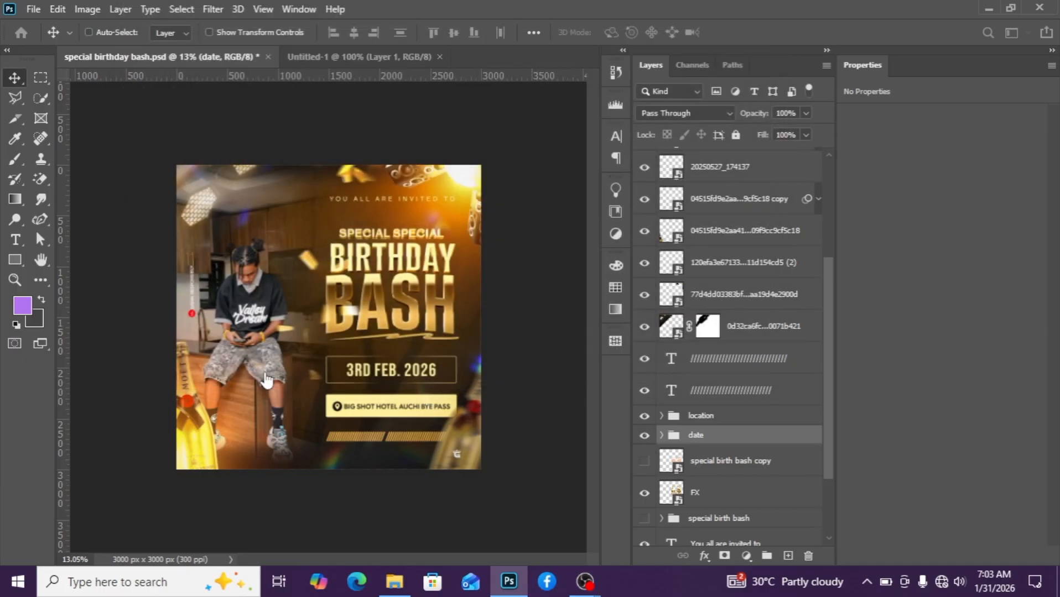
Place the 'special birthday model' image from the project folder into the new artboard and commit the placement.
scroll(312, 361, "down", 5)
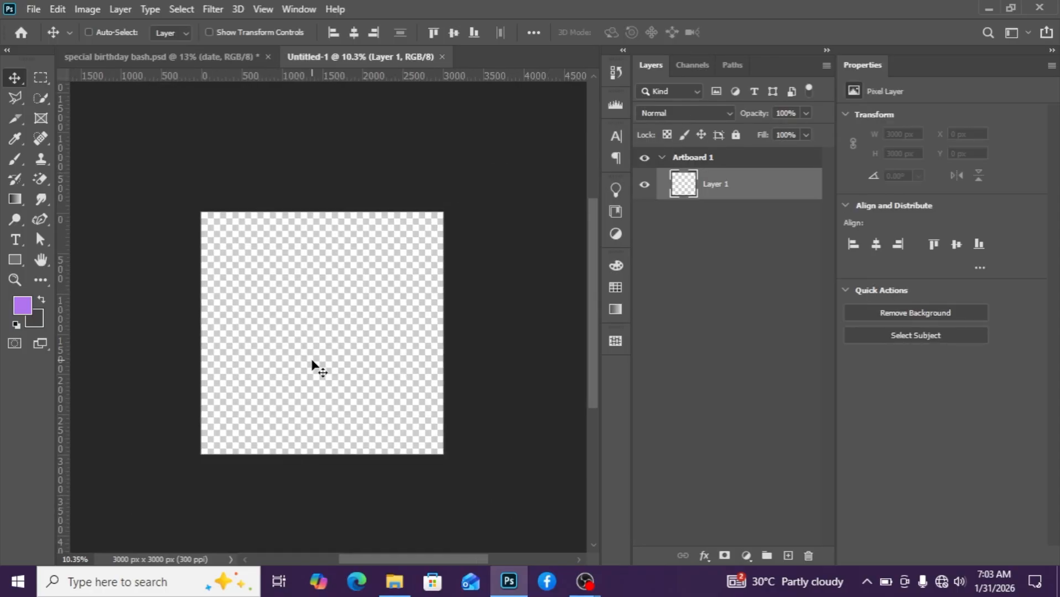
scroll(318, 393, "down", 1)
mouse_move(404, 578)
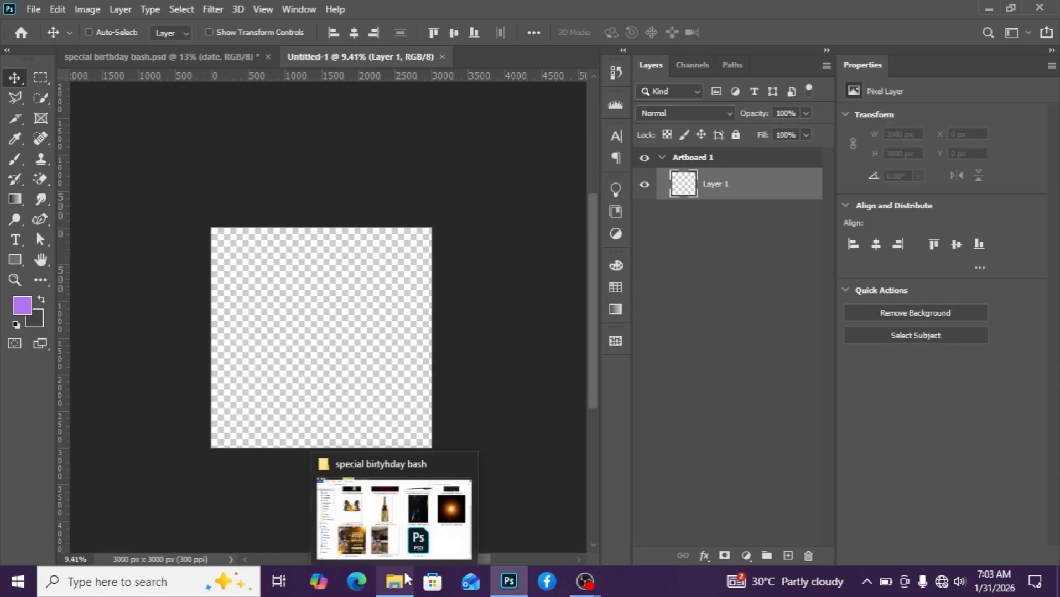
left_click(414, 536)
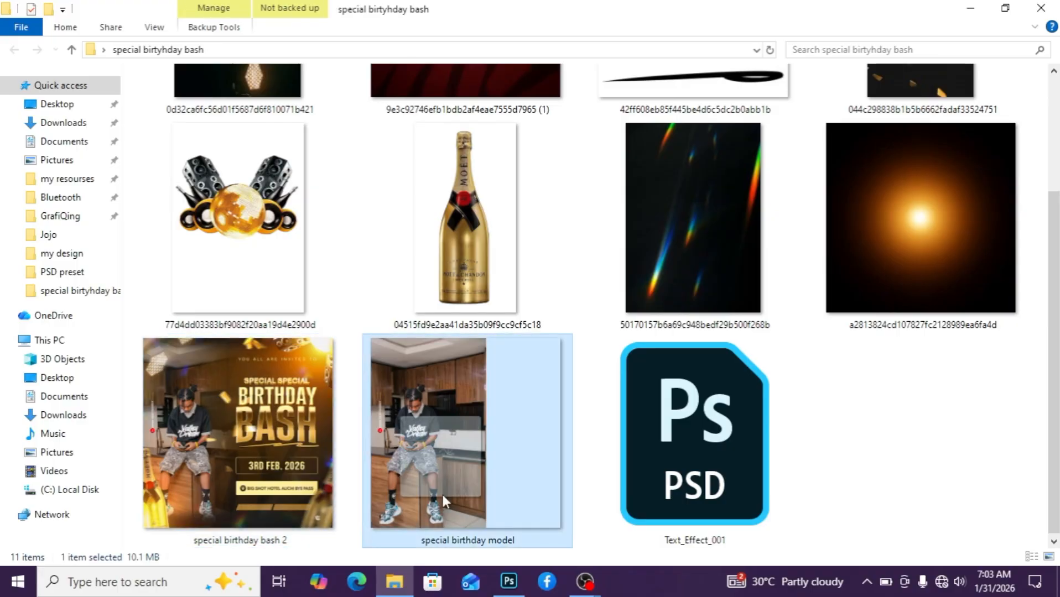
left_click_drag(441, 493, 324, 360)
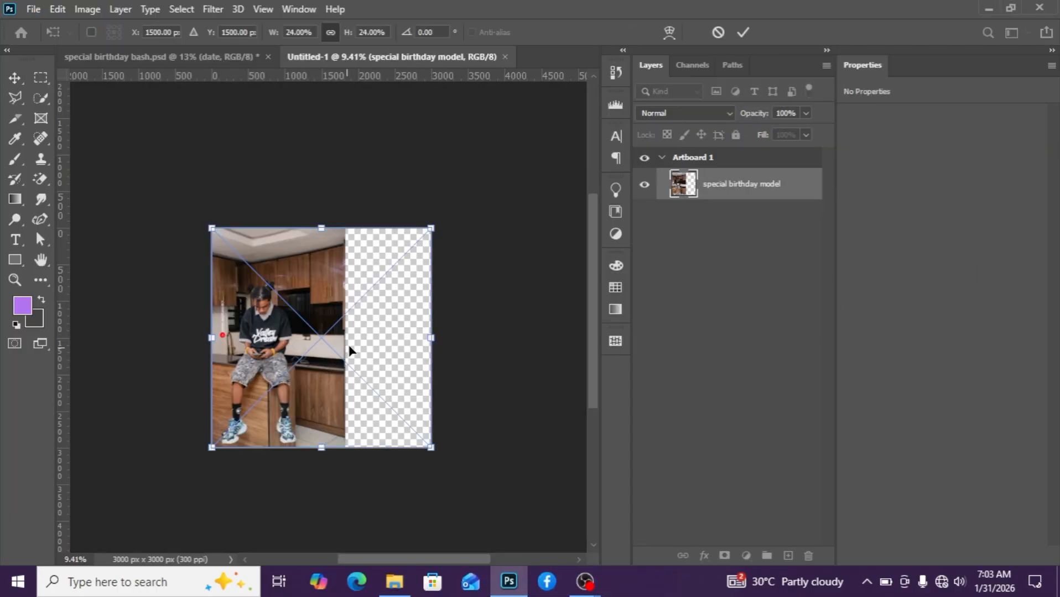
scroll(354, 331, "up", 3)
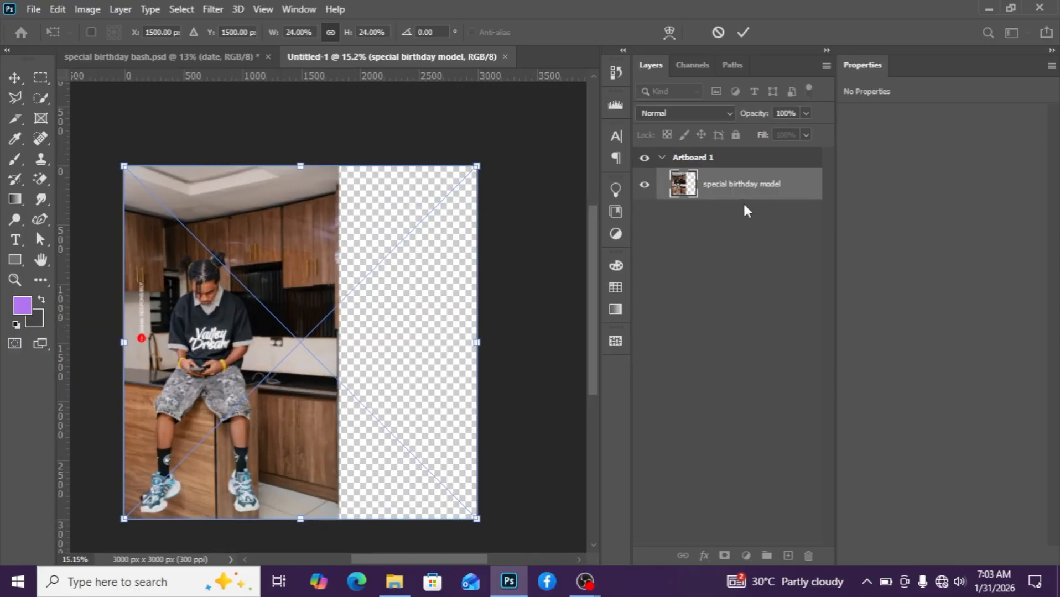
key("Return")
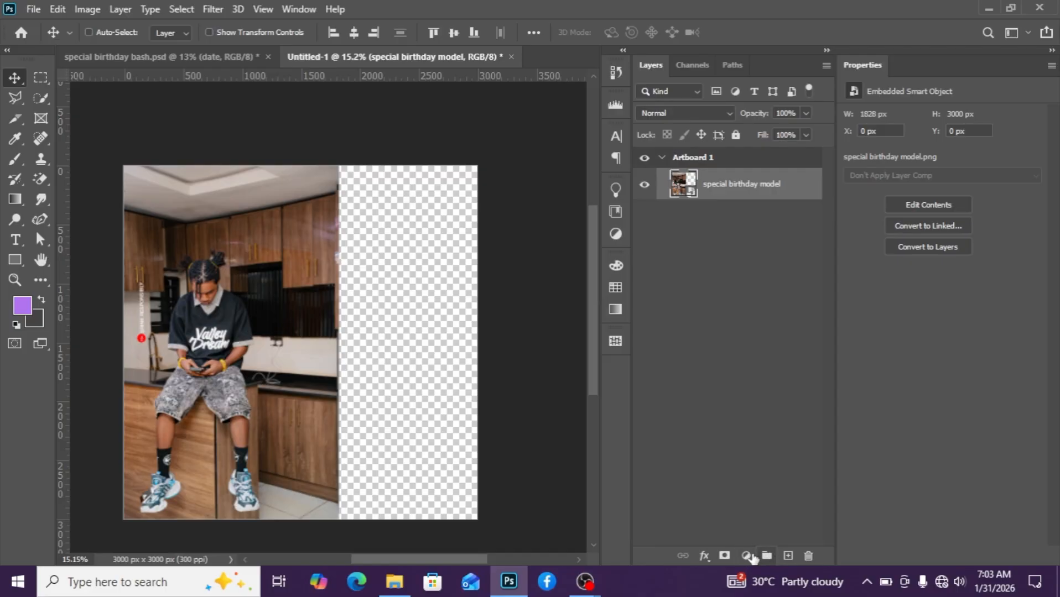
Add a Solid Color fill layer in brown #623b26.
left_click(747, 555)
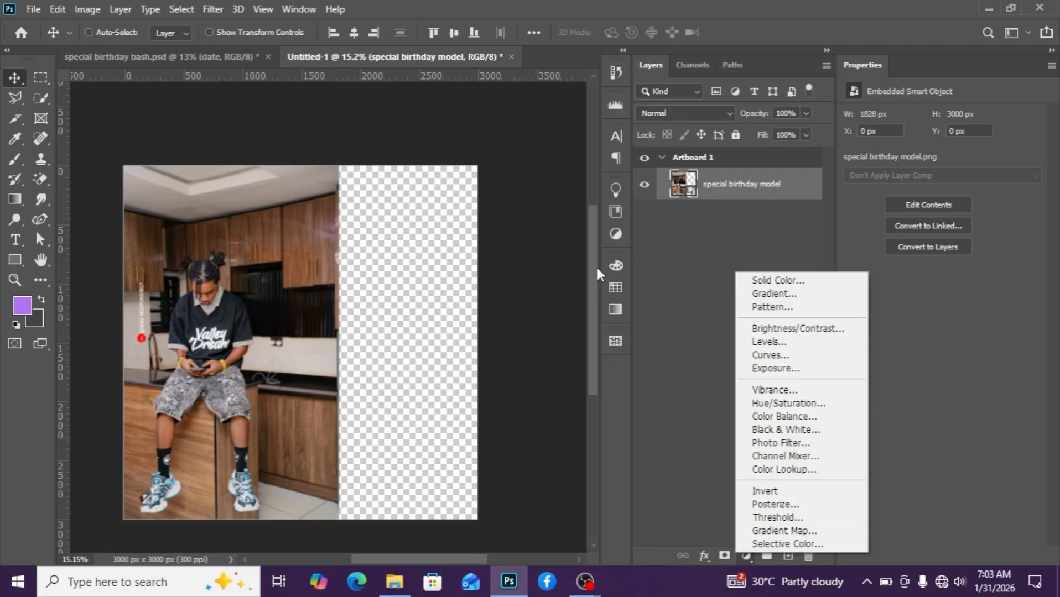
left_click(670, 437)
left_click(747, 556)
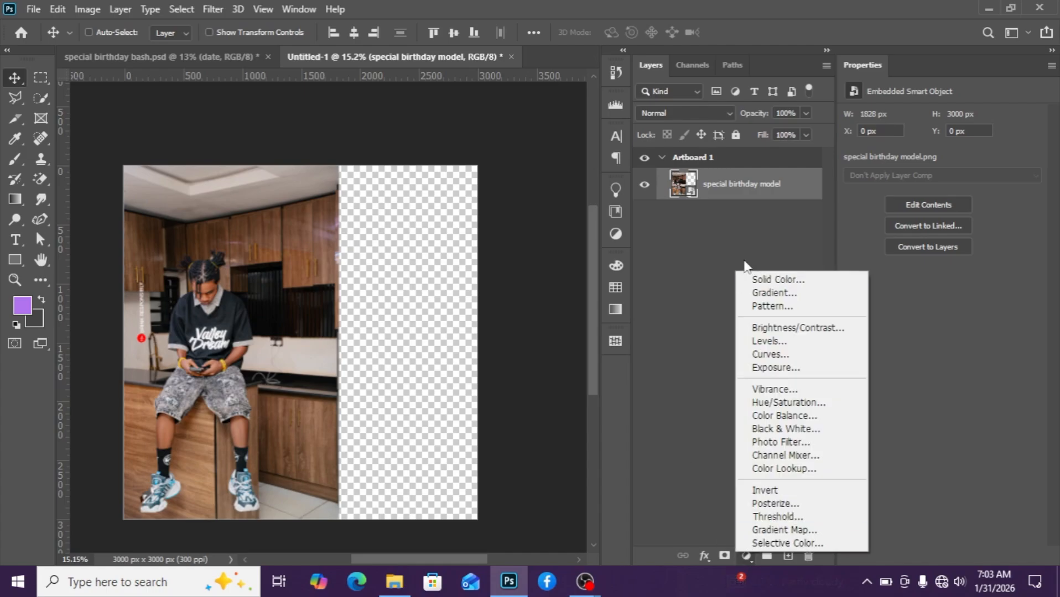
left_click(777, 281)
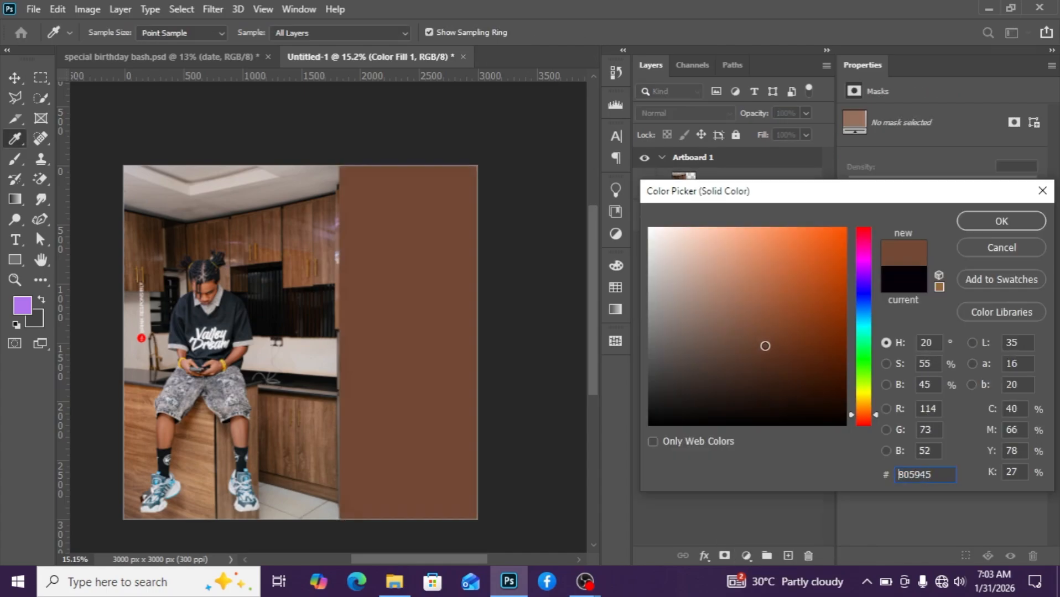
left_click(995, 221)
double_click(670, 215)
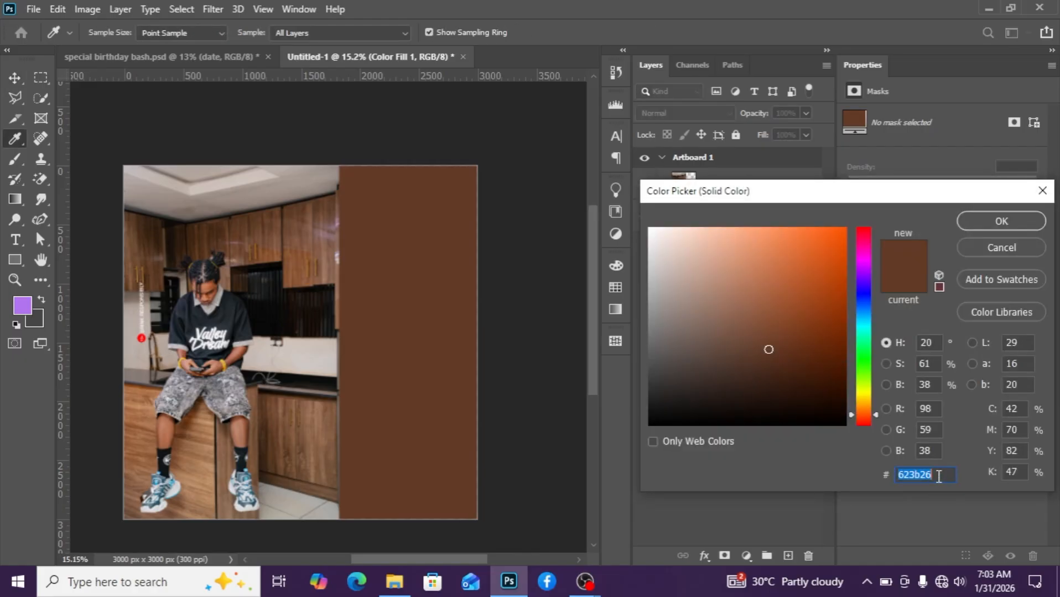
left_click(995, 223)
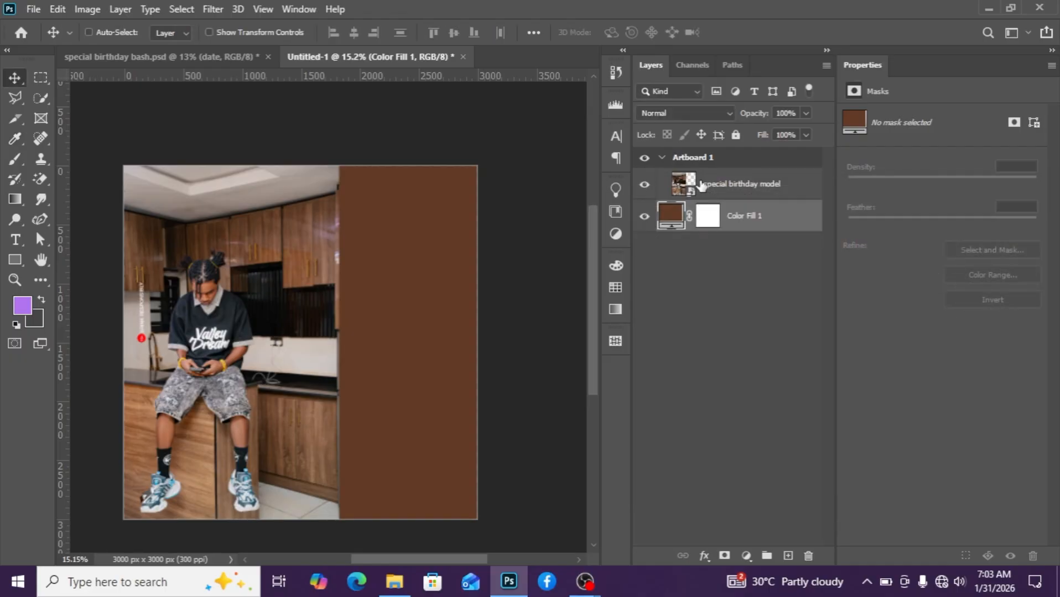
Add a new empty layer above the model image and set the foreground colour to black #000000.
left_click(701, 185)
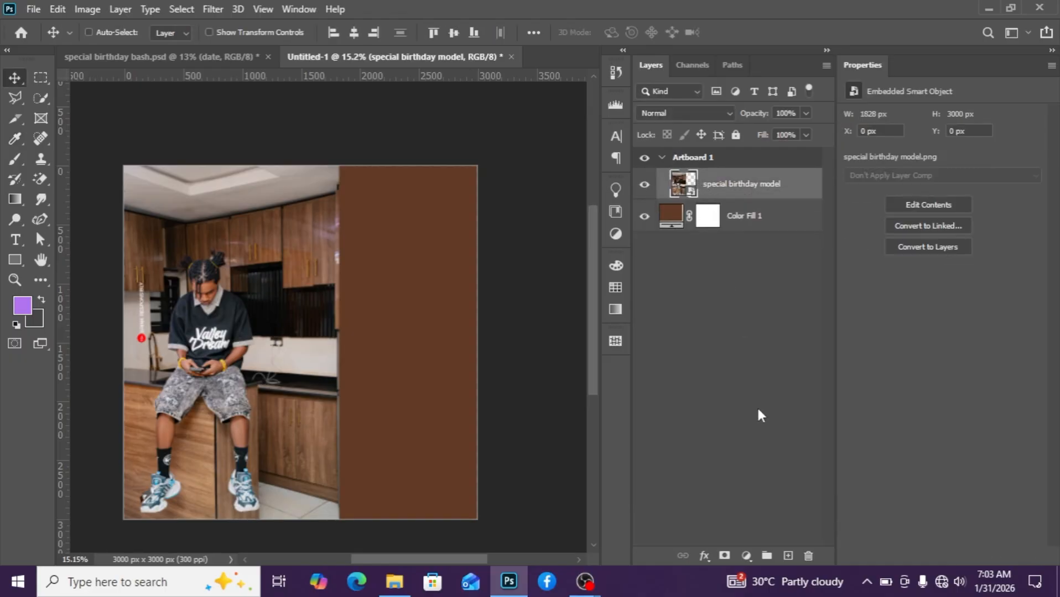
left_click(788, 555)
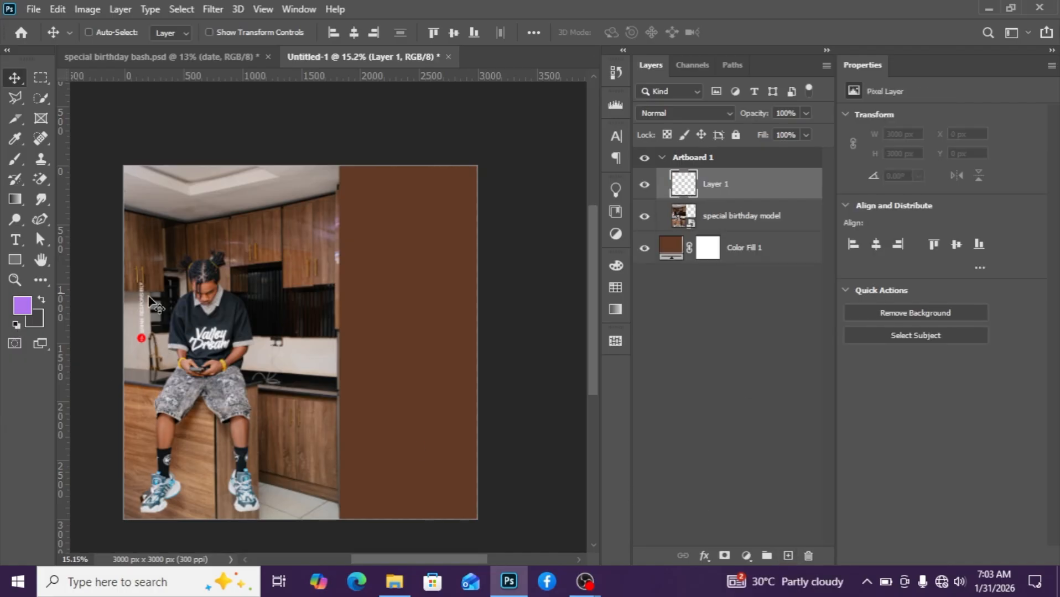
key("g")
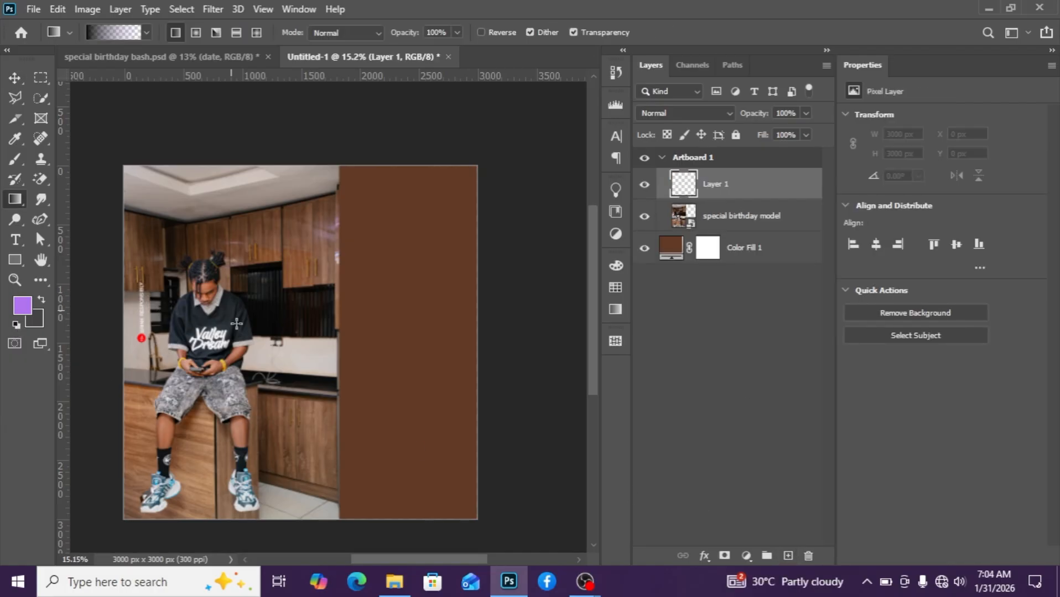
left_click(41, 298)
left_click(21, 306)
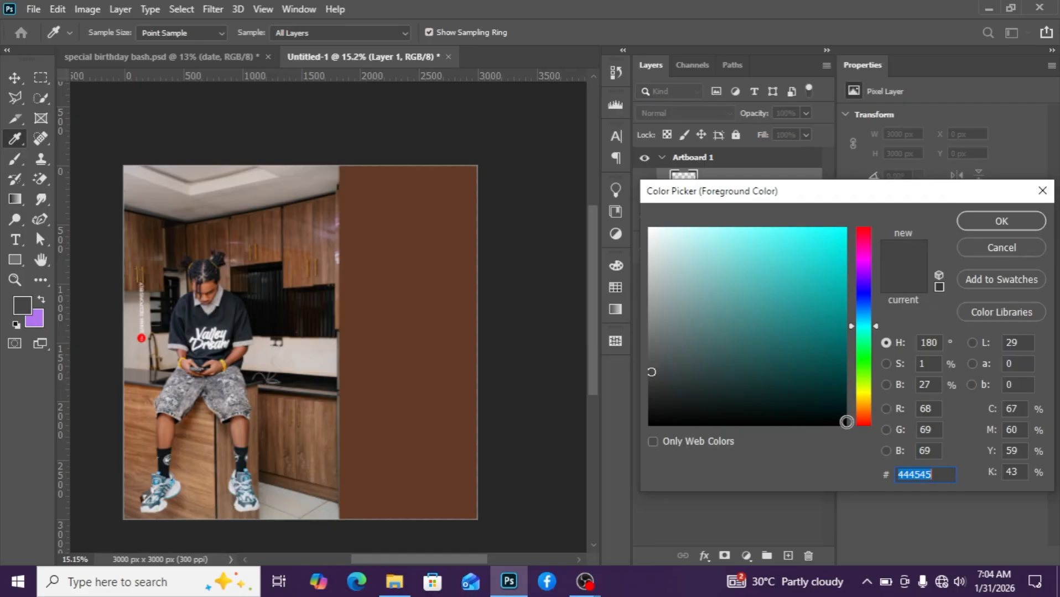
left_click(845, 424)
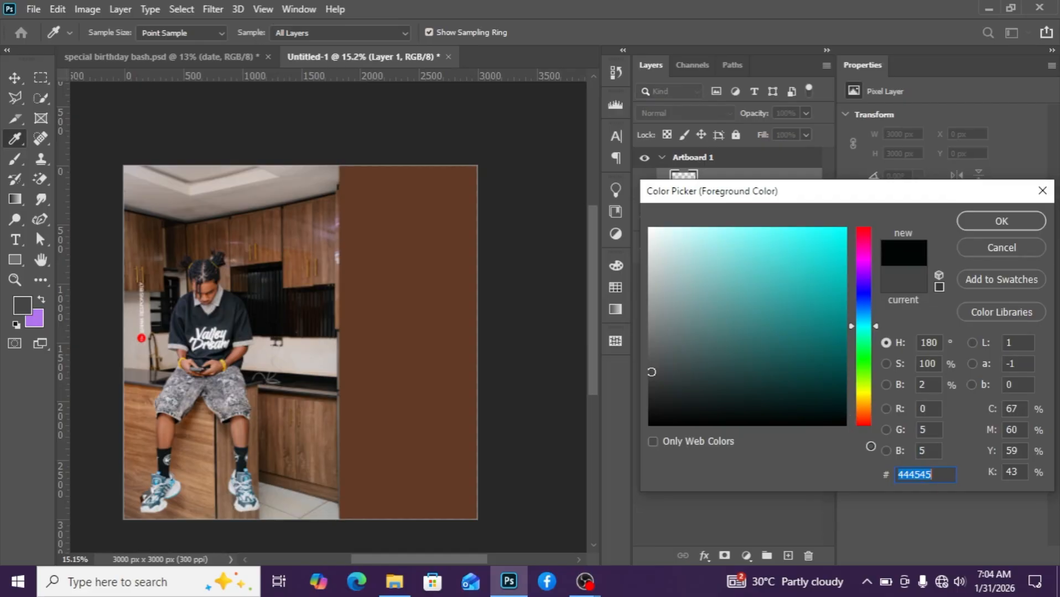
left_click(988, 222)
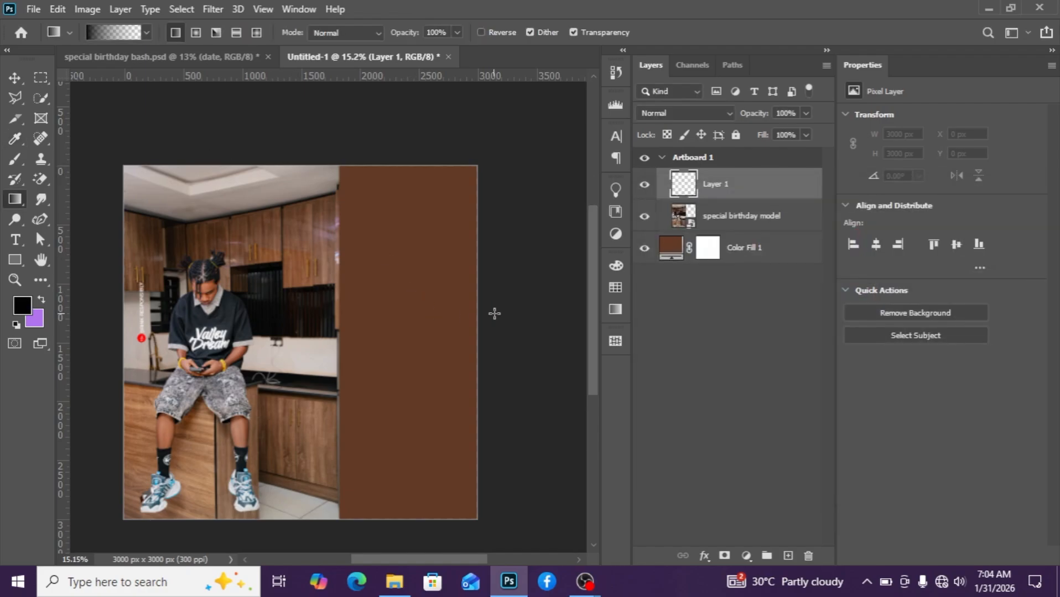
Draw black gradients on the new layer from the right edge, darkening the brown area beside the model.
left_click_drag(501, 314, 335, 315)
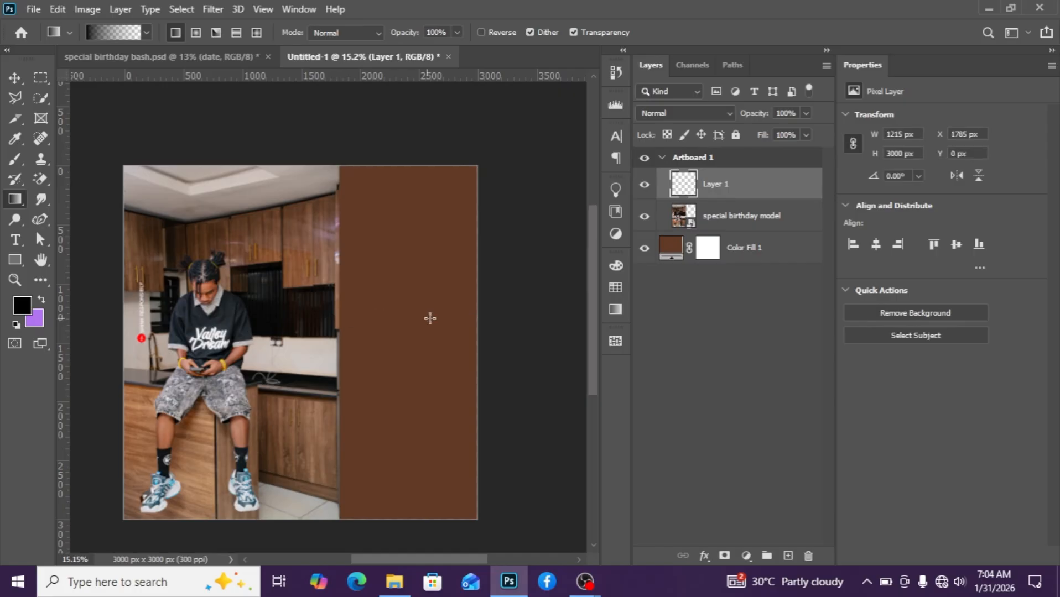
left_click_drag(501, 320, 274, 337)
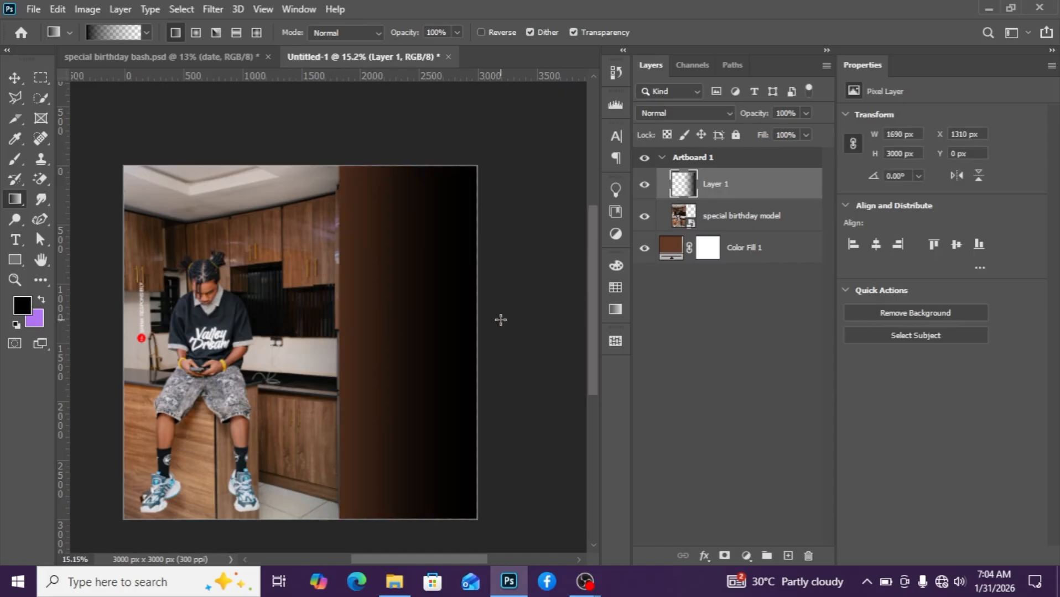
left_click_drag(500, 320, 264, 360)
left_click_drag(514, 337, 281, 364)
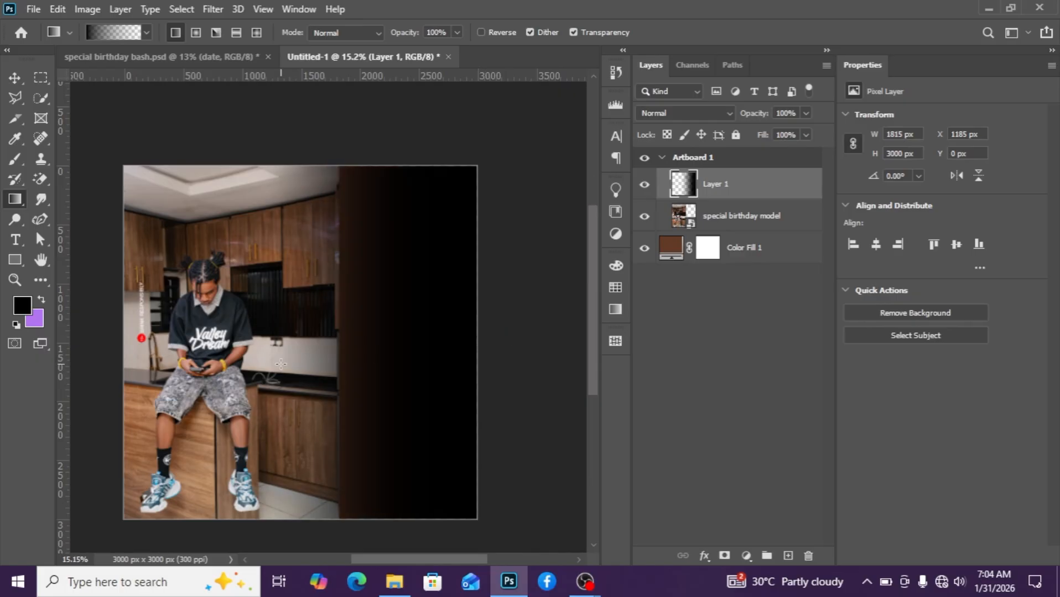
left_click_drag(487, 337, 286, 377)
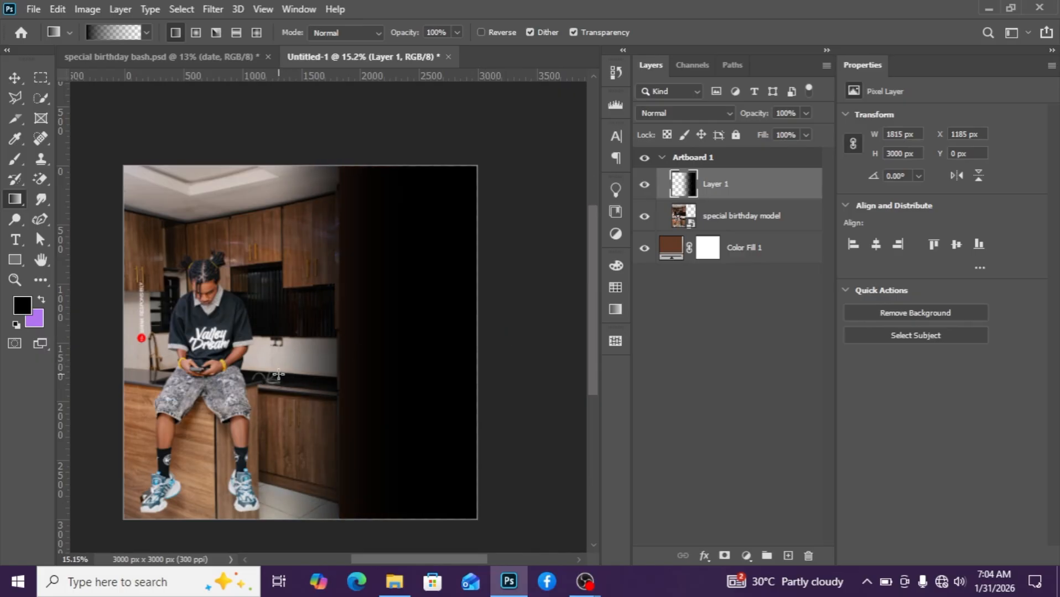
Select the model image layer and run Select Subject on it.
scroll(286, 377, "up", 3)
scroll(255, 368, "down", 2)
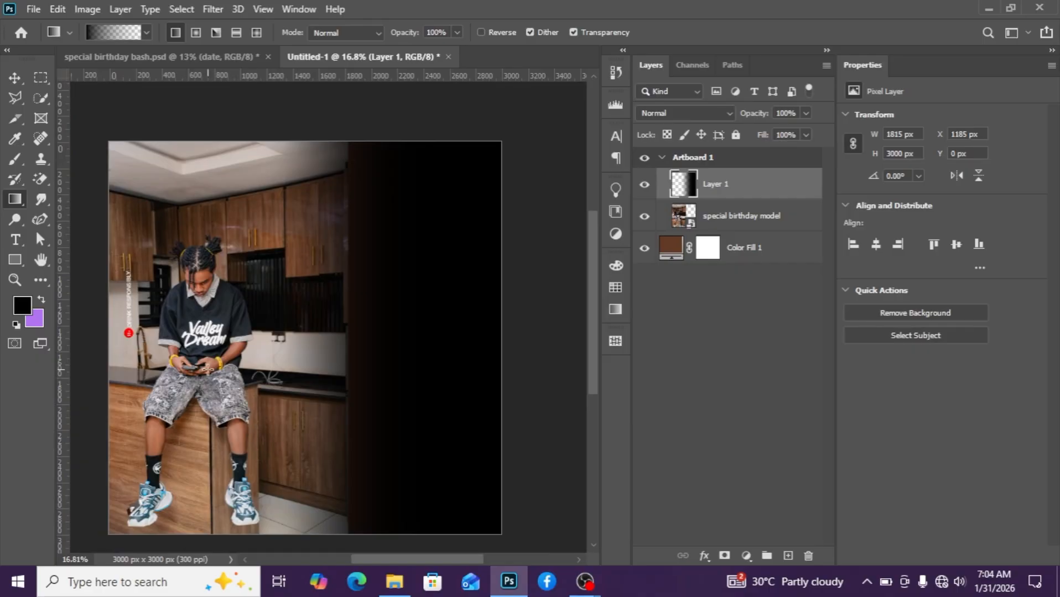
scroll(208, 369, "up", 2)
left_click(691, 224)
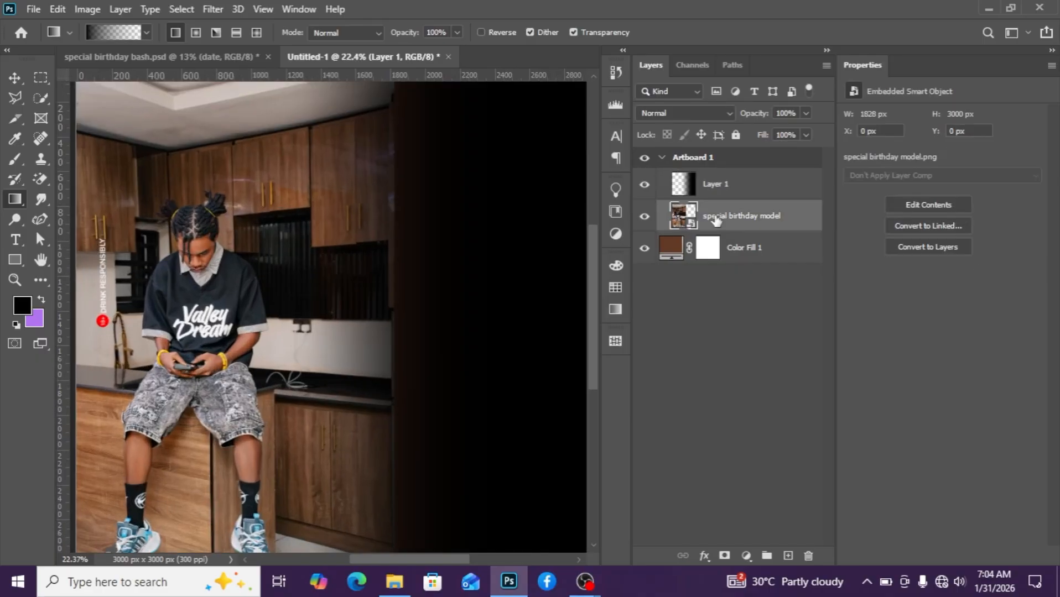
key("v")
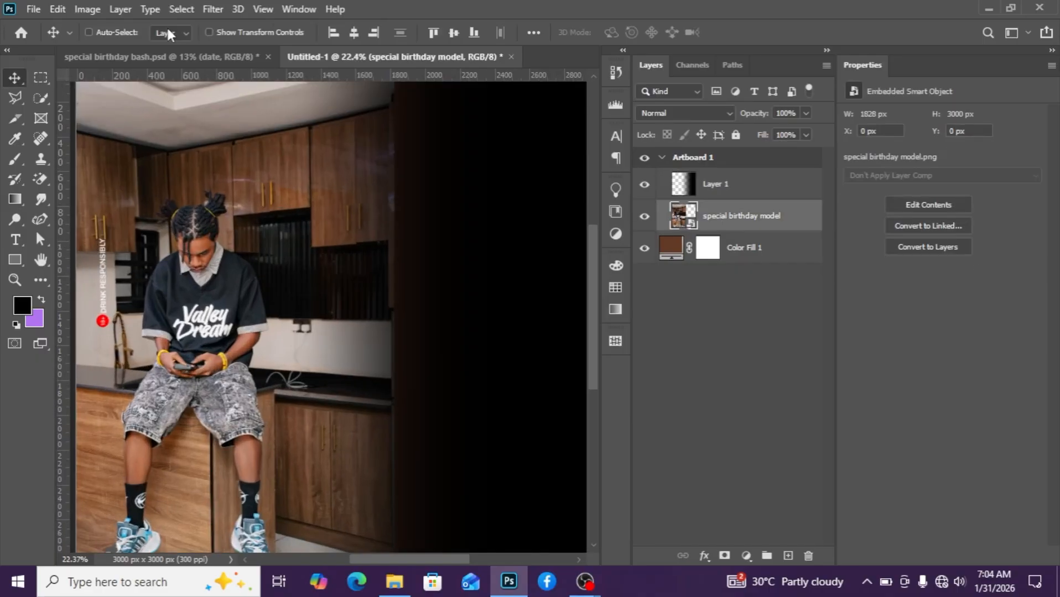
left_click(180, 9)
left_click(201, 192)
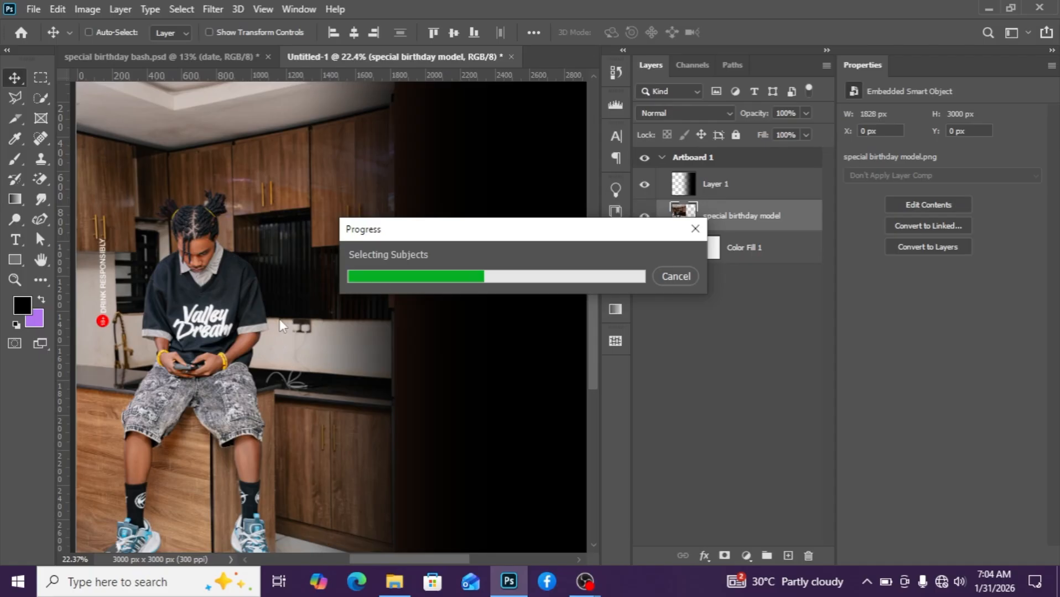
Extend the subject selection at the hair with Quick Selection and copy the selected subject to a new layer.
scroll(268, 318, "up", 3)
left_click(40, 98)
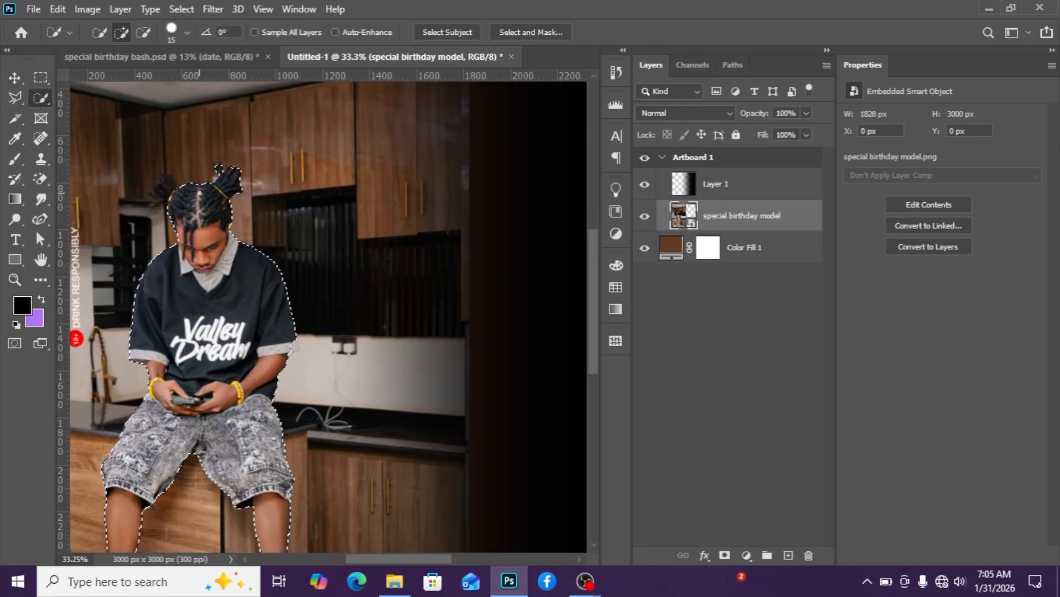
left_click_drag(159, 191, 155, 178)
scroll(155, 179, "down", 3)
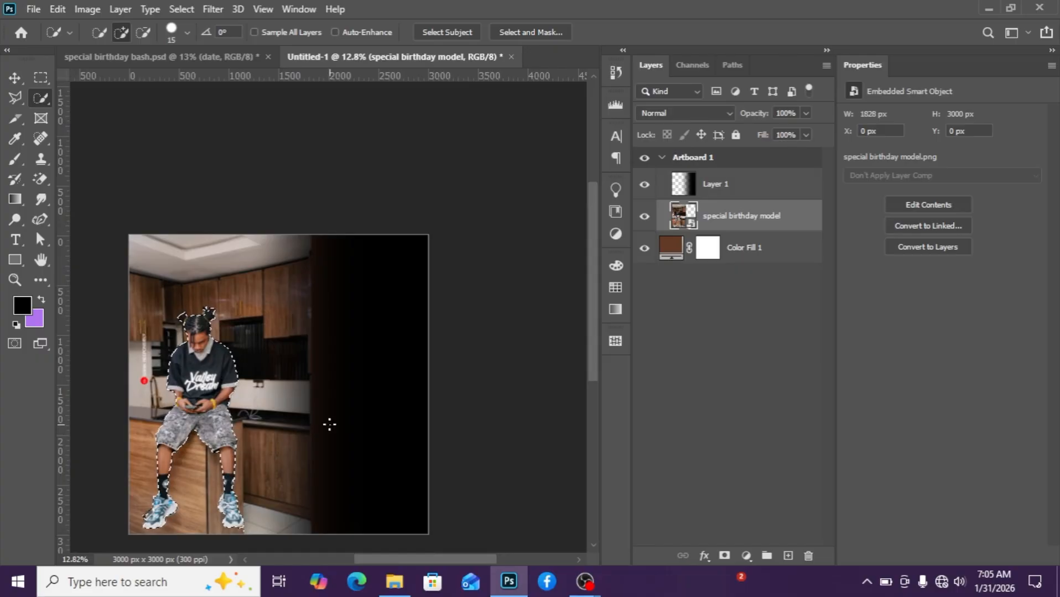
key("ctrl+j")
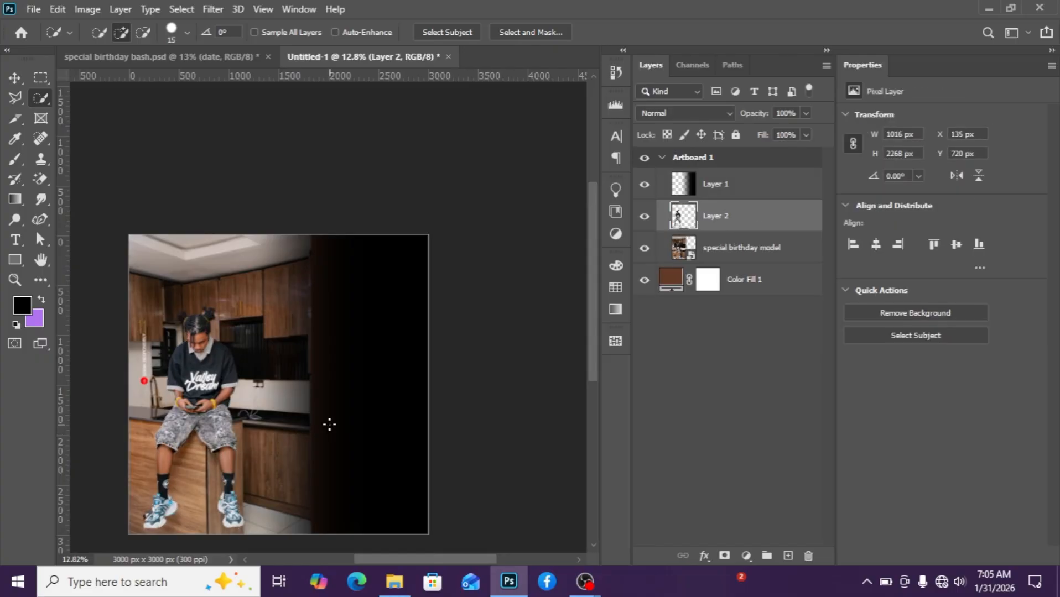
Move the black gradient layer below the cut-out subject layer.
left_click(753, 193)
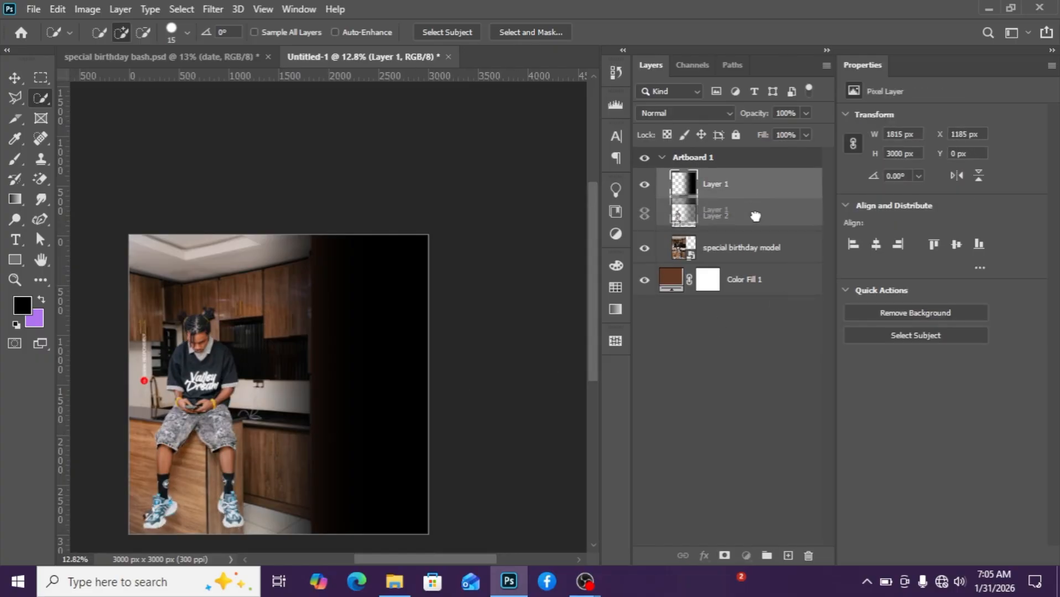
left_click_drag(753, 232, 753, 235)
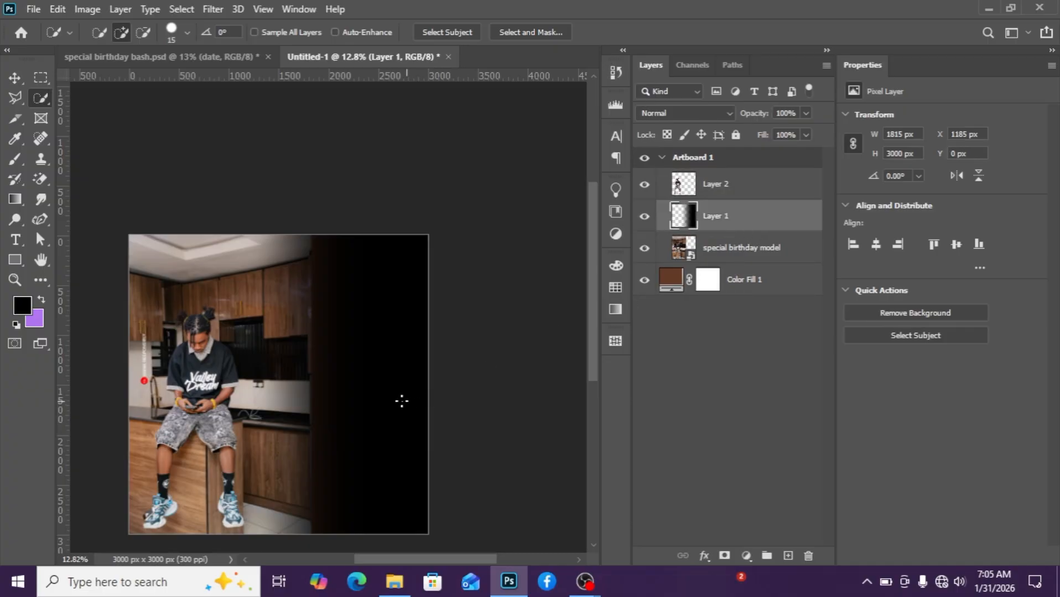
Draw several more black linear gradients on the gradient layer, from the right edge toward the model.
scroll(402, 401, "up", 2)
left_click(21, 80)
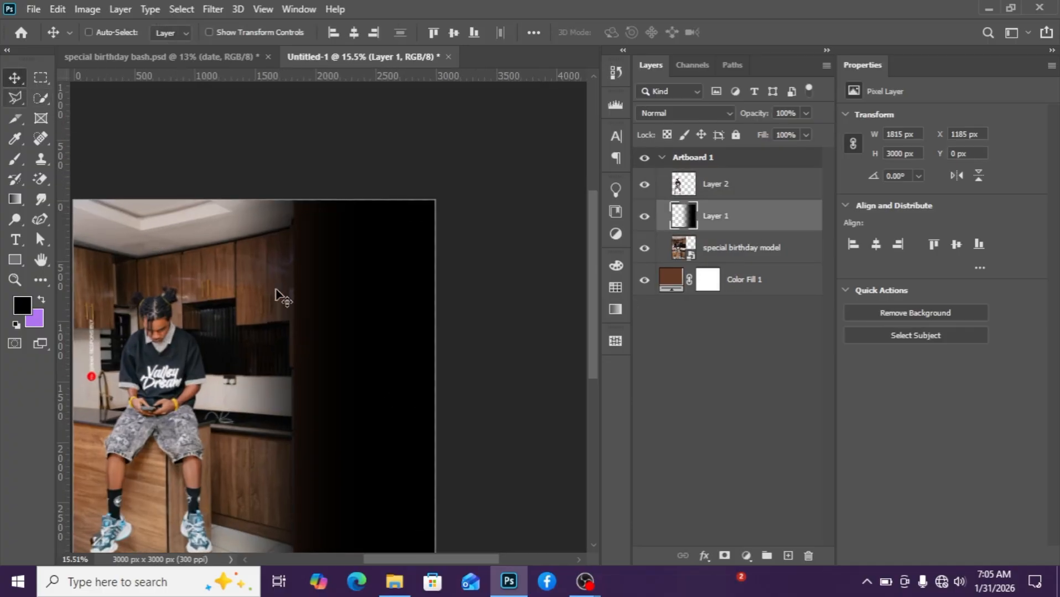
key("g")
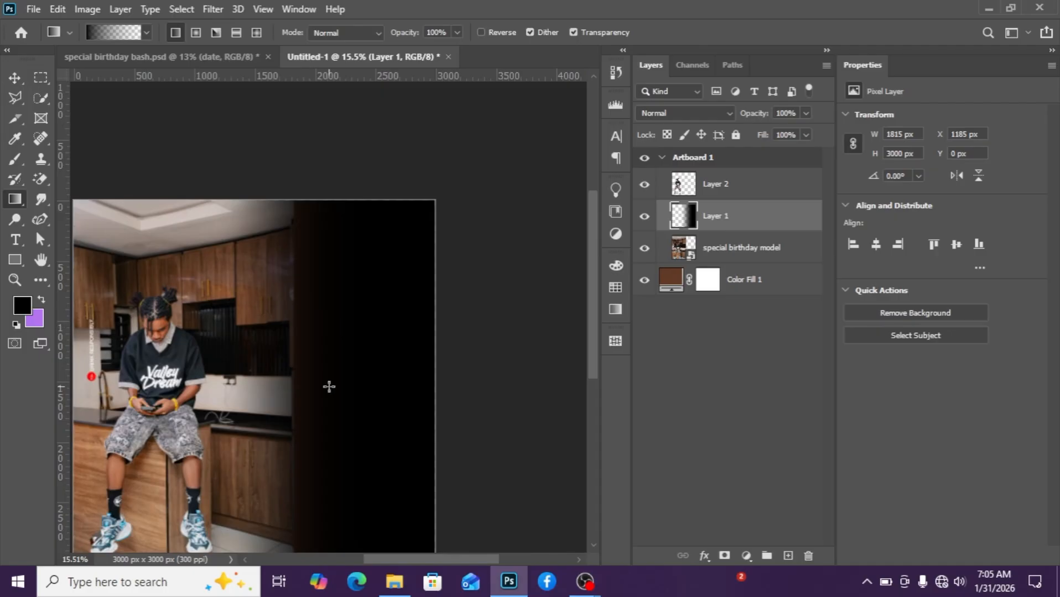
left_click_drag(481, 381, 230, 381)
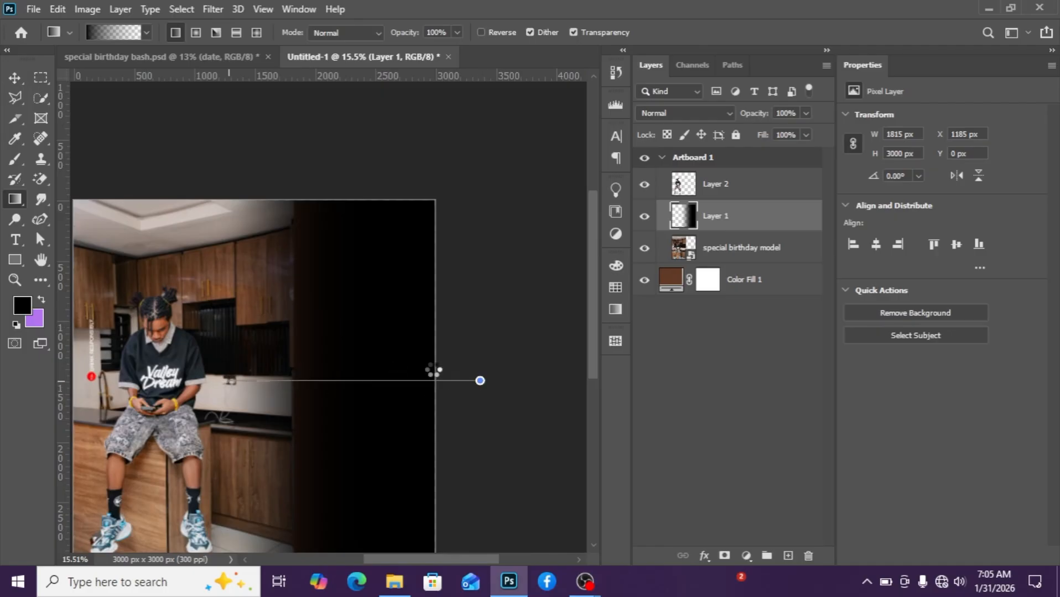
left_click_drag(483, 368, 230, 381)
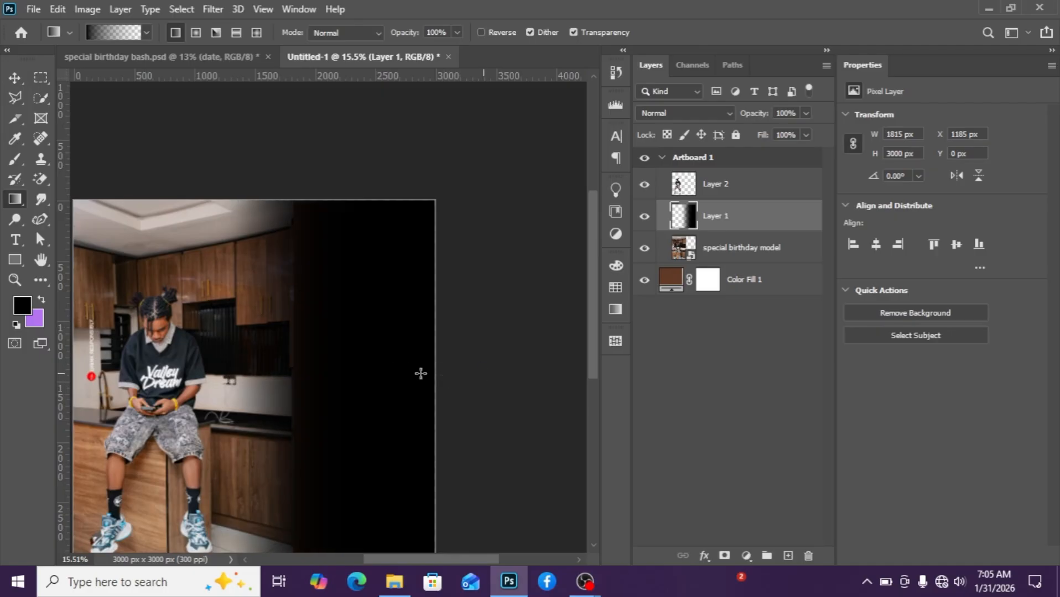
mouse_move(483, 368)
left_mouse_down()
mouse_move(190, 373)
mouse_move(230, 403)
left_mouse_up()
left_click_drag(454, 378, 232, 367)
left_click_drag(473, 367, 315, 378)
left_click_drag(477, 356, 248, 358)
Toggle the cut-out subject layer's visibility on and off to compare the gradient.
left_click(643, 186)
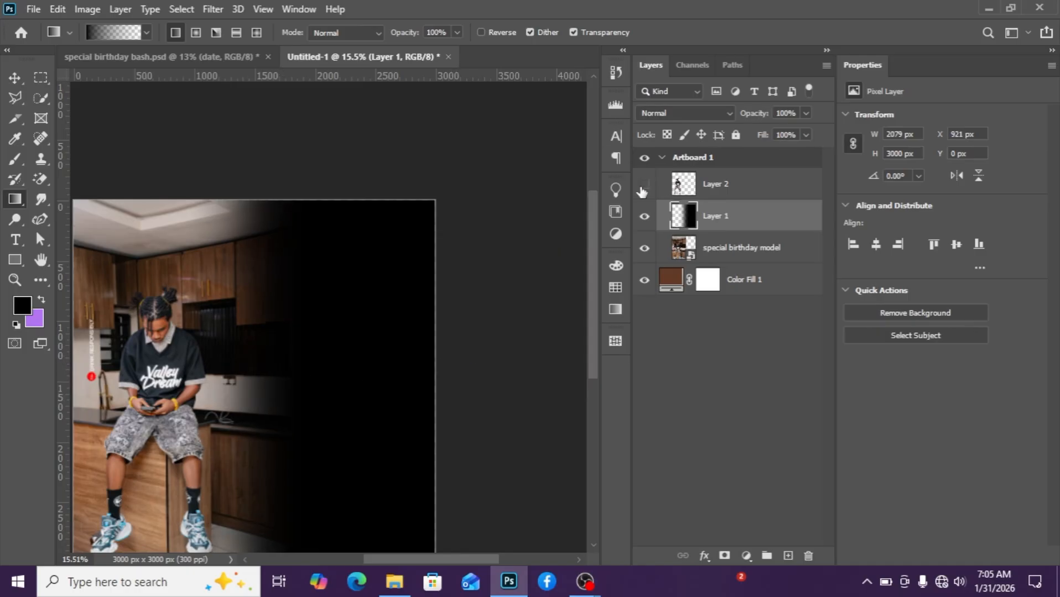
left_click(645, 188)
left_click(645, 188)
Draw two more black gradients from the right edge across to the model's side.
scroll(438, 403, "down", 2)
left_click_drag(471, 380, 282, 386)
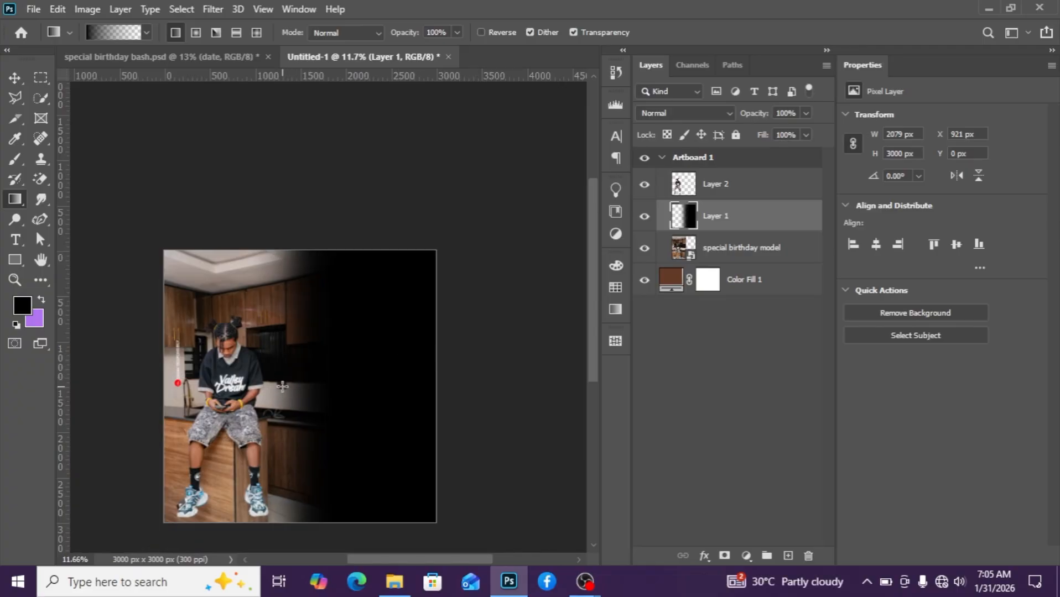
left_click_drag(498, 367, 270, 394)
Add a vertical guide at 50% of the canvas width.
scroll(278, 313, "down", 2)
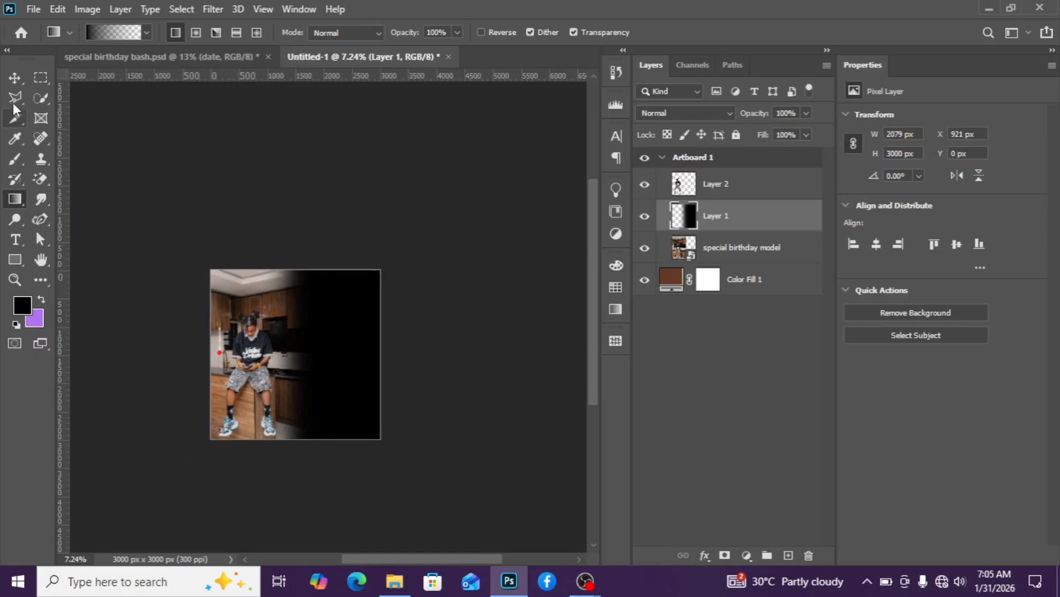
left_click(14, 82)
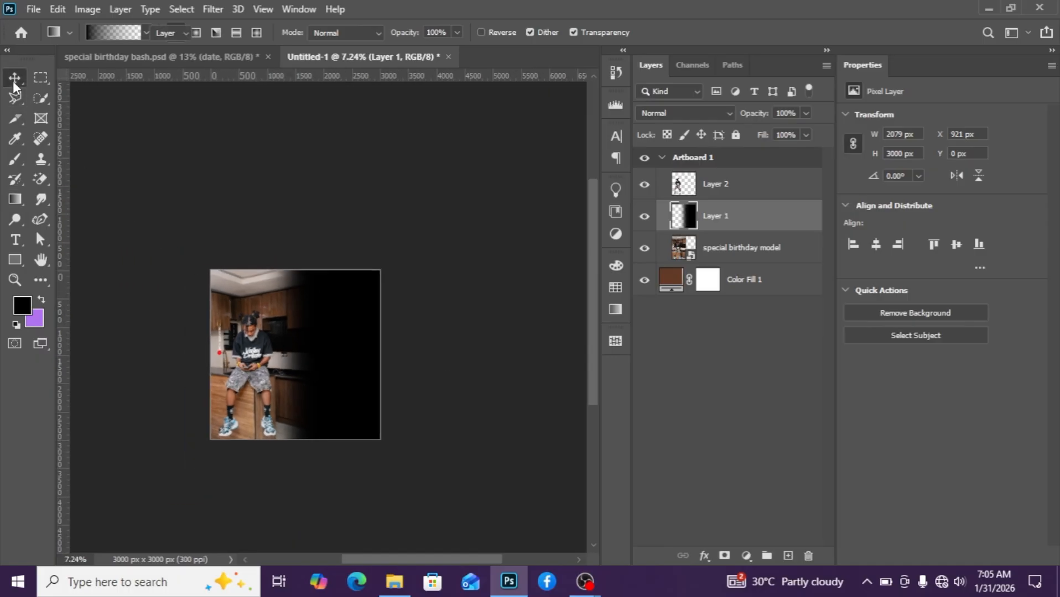
left_click(263, 10)
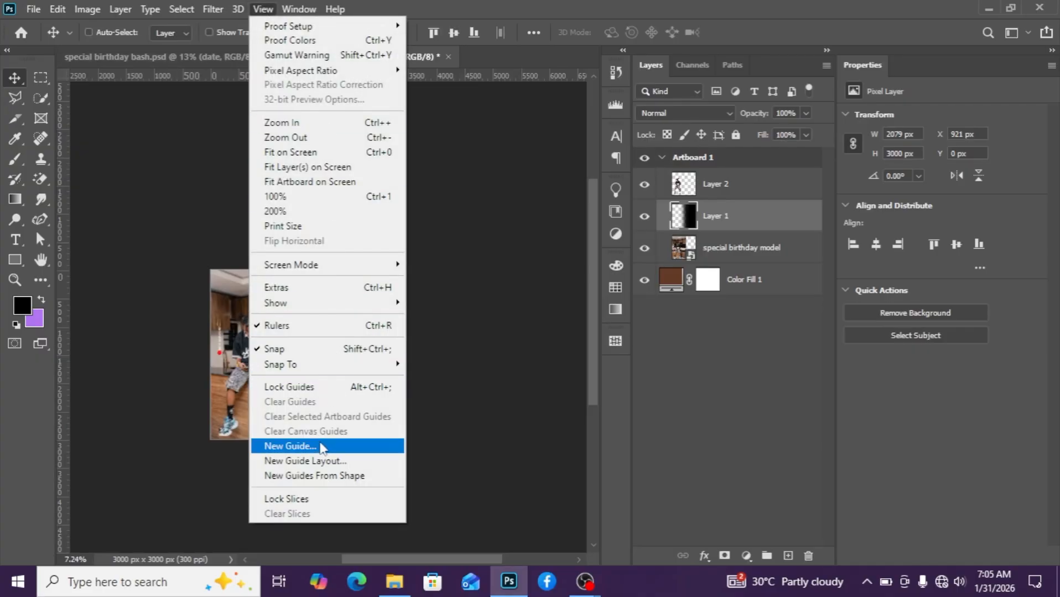
left_click(322, 447)
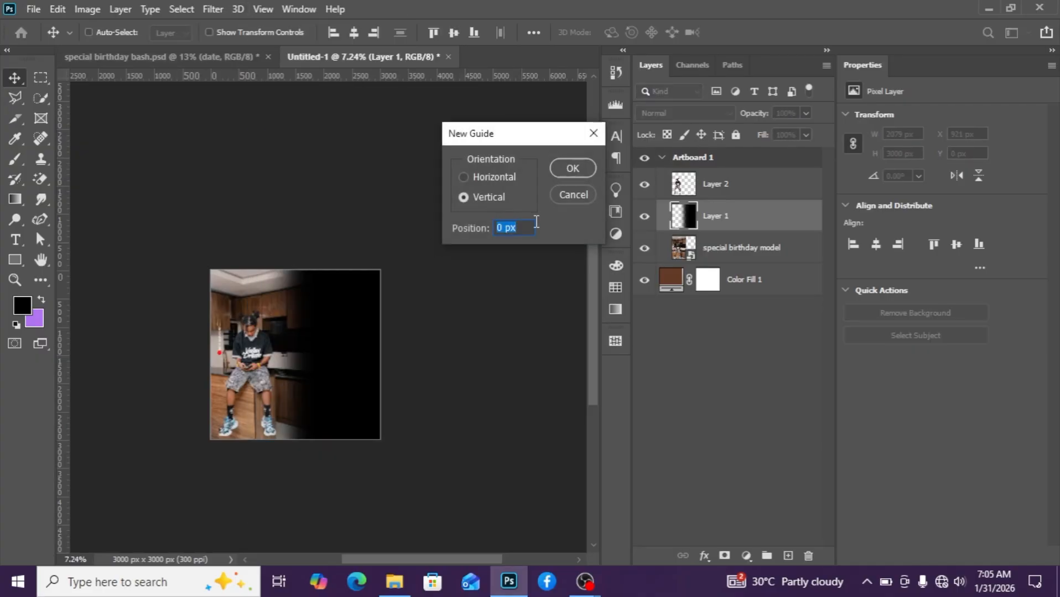
type("50%")
key("Return")
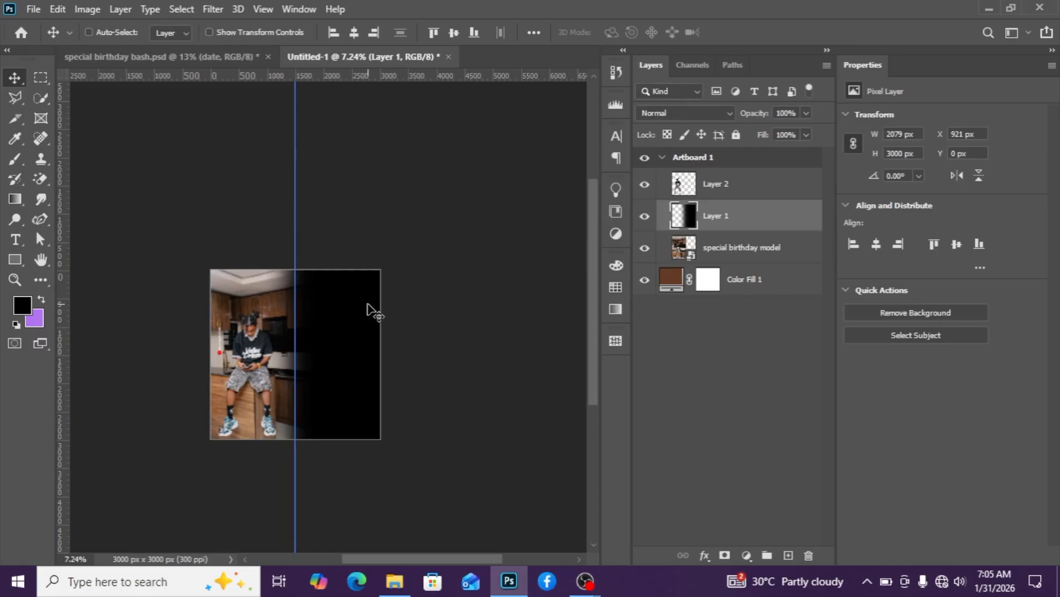
Add a second vertical guide at 90% of the canvas width.
scroll(367, 308, "up", 1)
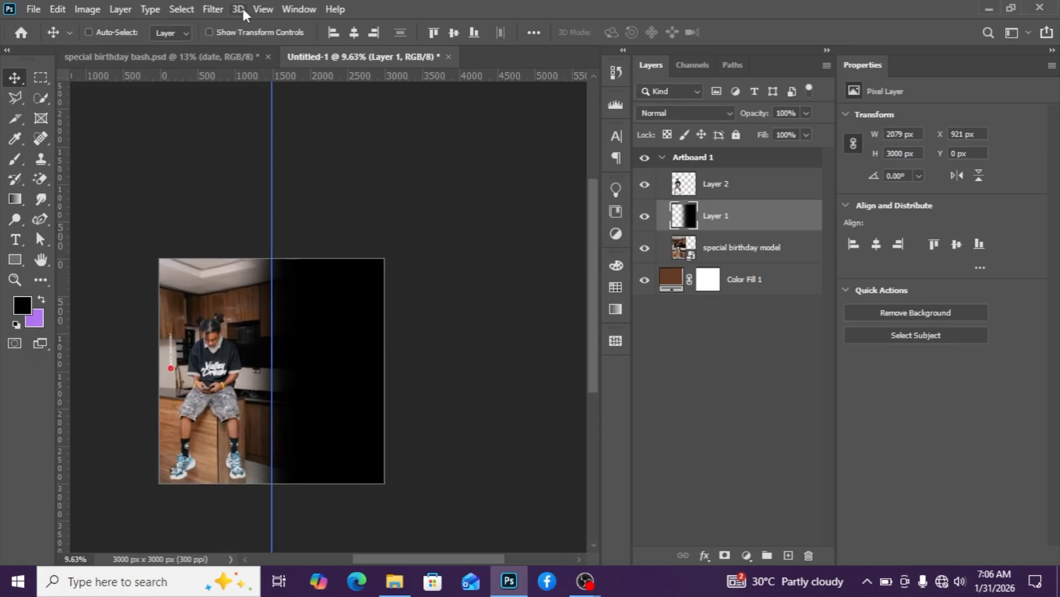
left_click(270, 15)
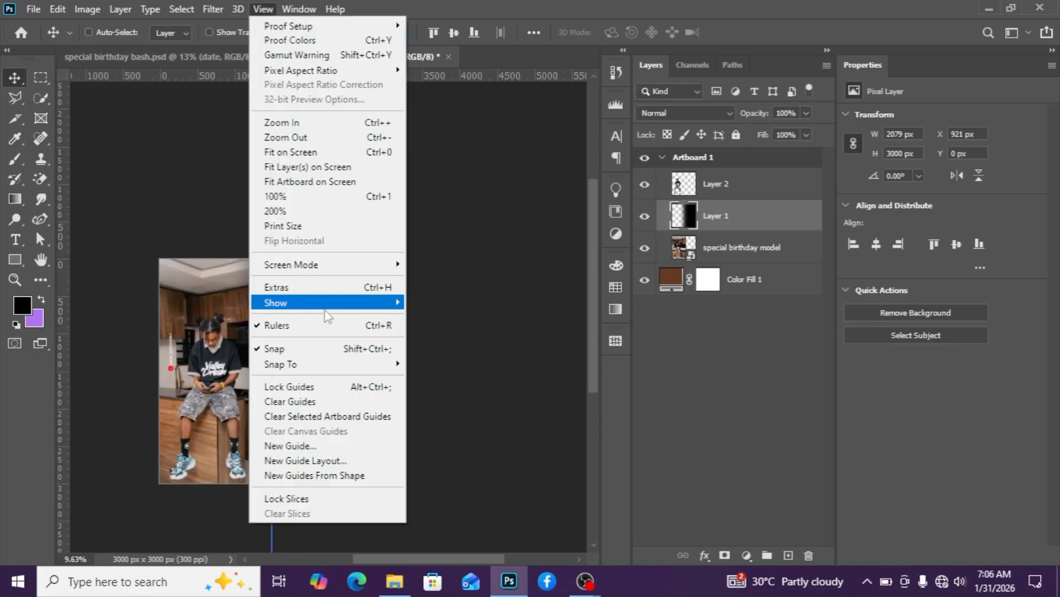
left_click(331, 446)
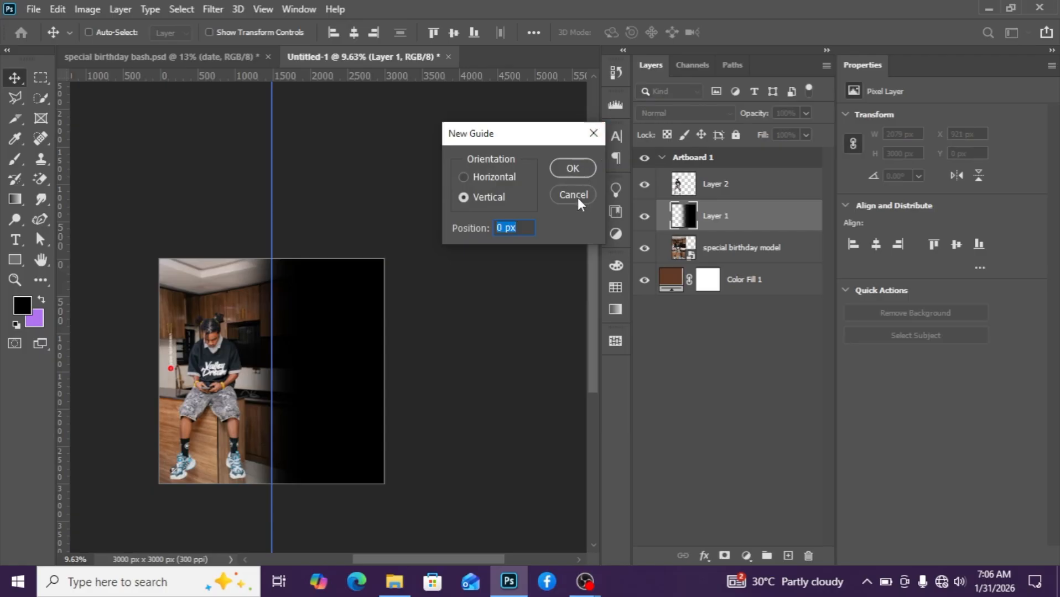
type("0")
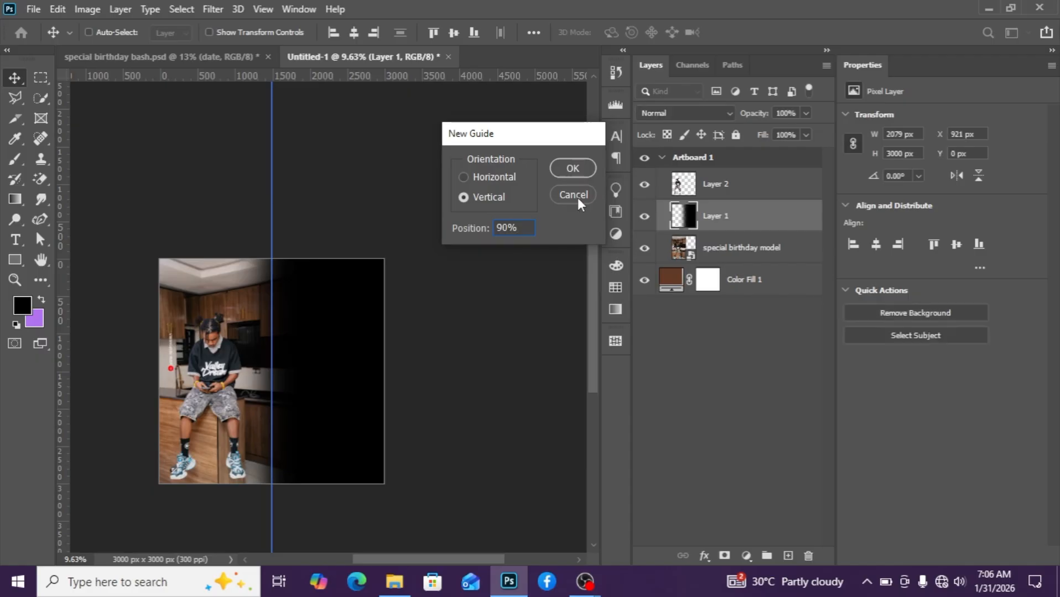
key("Return")
Import the 'special birthday bash 2' flyer image from the project folder into the document as a reference.
scroll(425, 232, "up", 1)
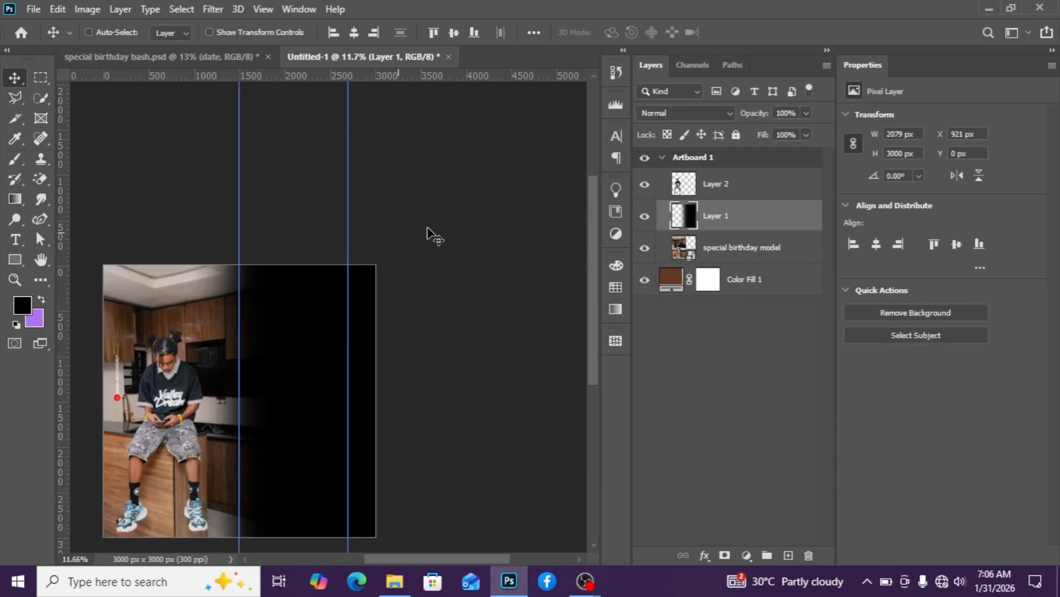
scroll(373, 215, "down", 2)
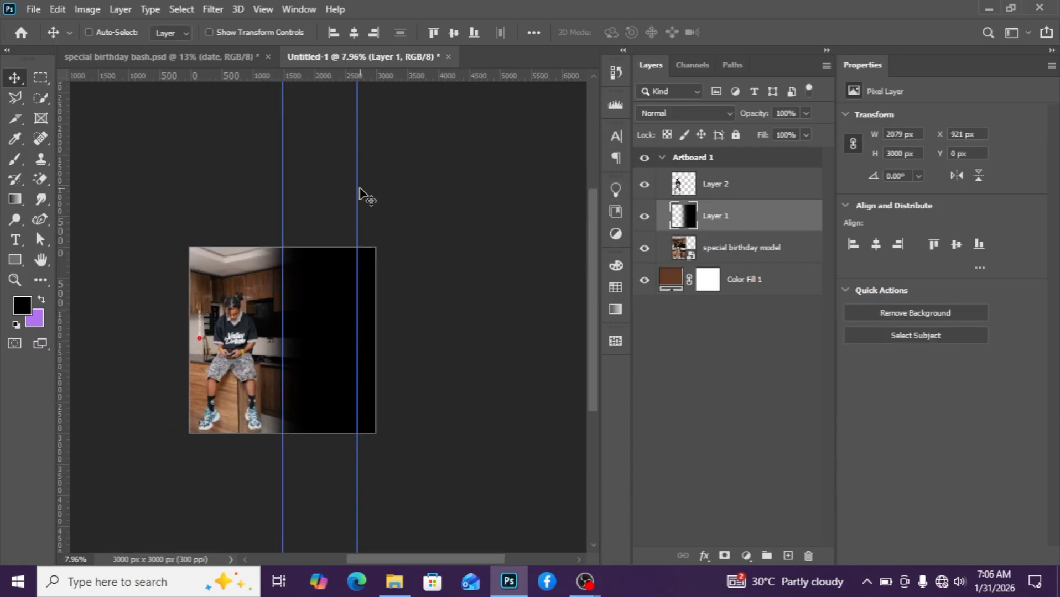
left_click_drag(357, 187, 365, 185)
scroll(323, 258, "up", 3)
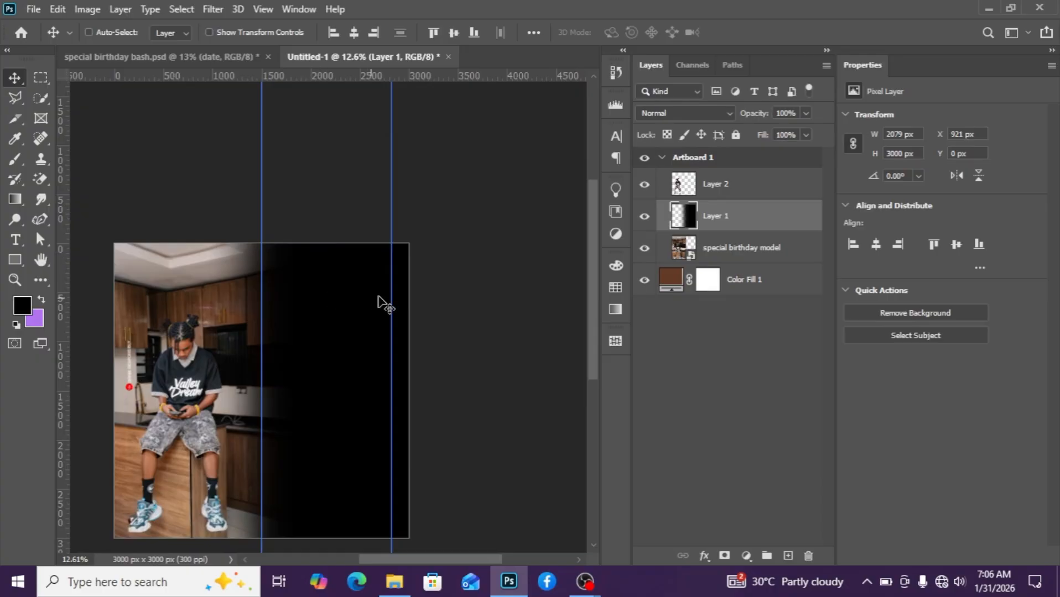
left_click(731, 189)
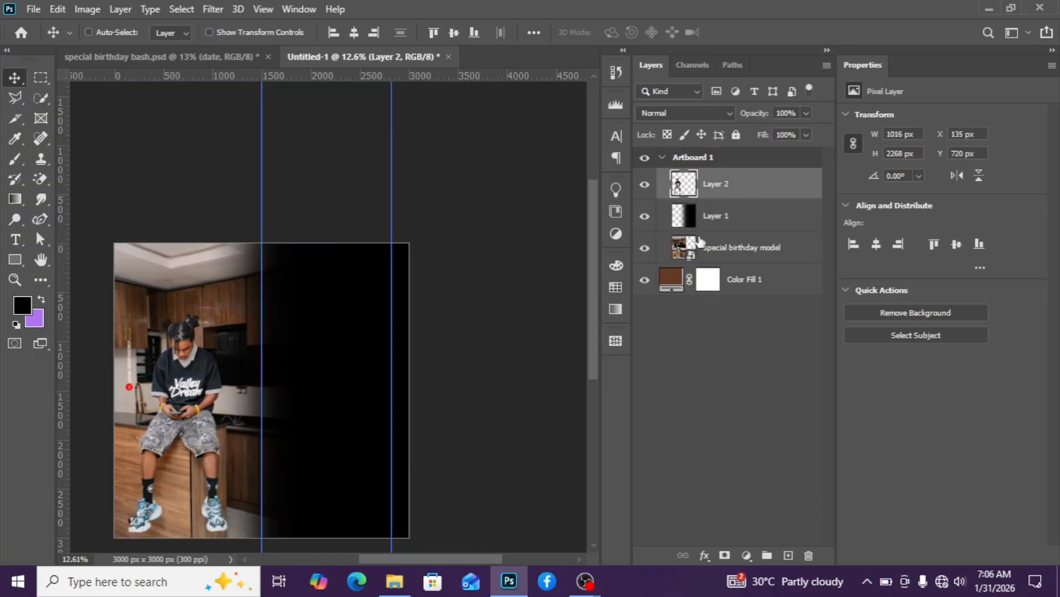
mouse_move(402, 581)
left_click(411, 526)
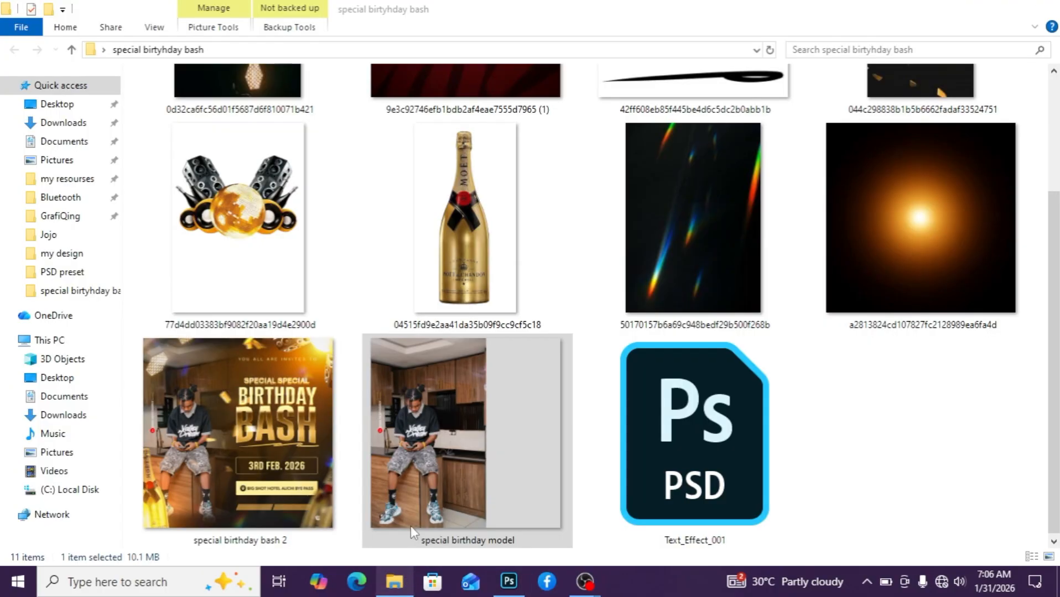
left_click_drag(295, 422, 298, 379)
Add a new layer above the subject cutout and create a text layer reading 'you are all invited'.
scroll(293, 370, "down", 2)
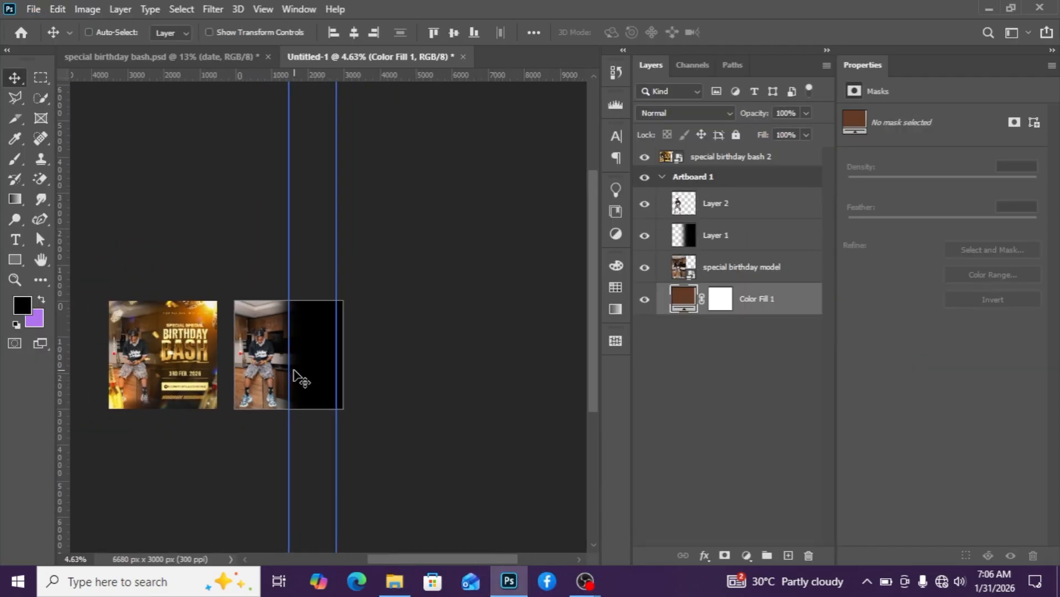
scroll(290, 376, "up", 1)
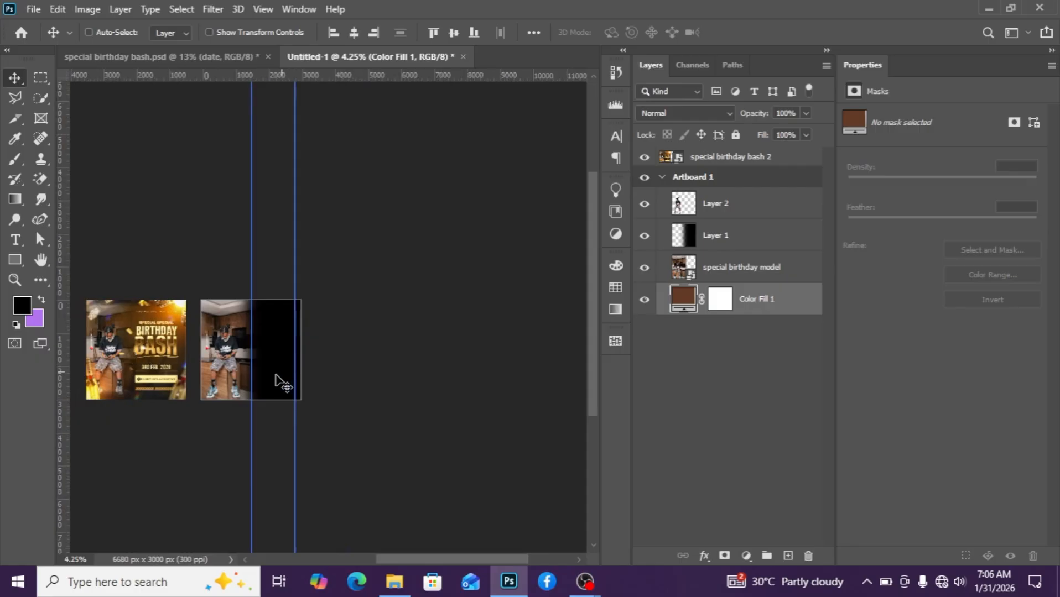
scroll(260, 391, "up", 3)
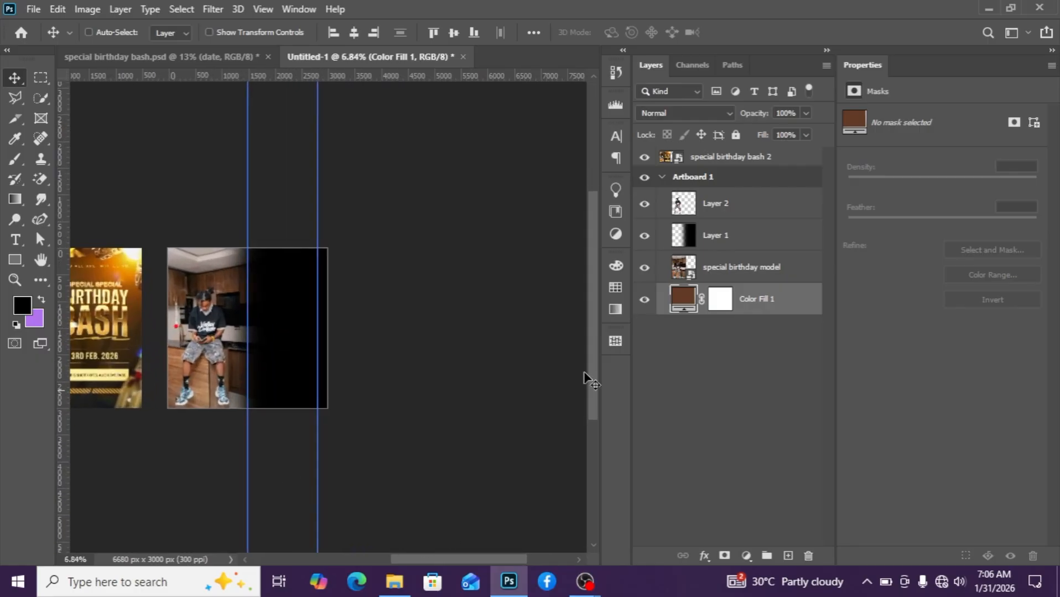
left_click(740, 204)
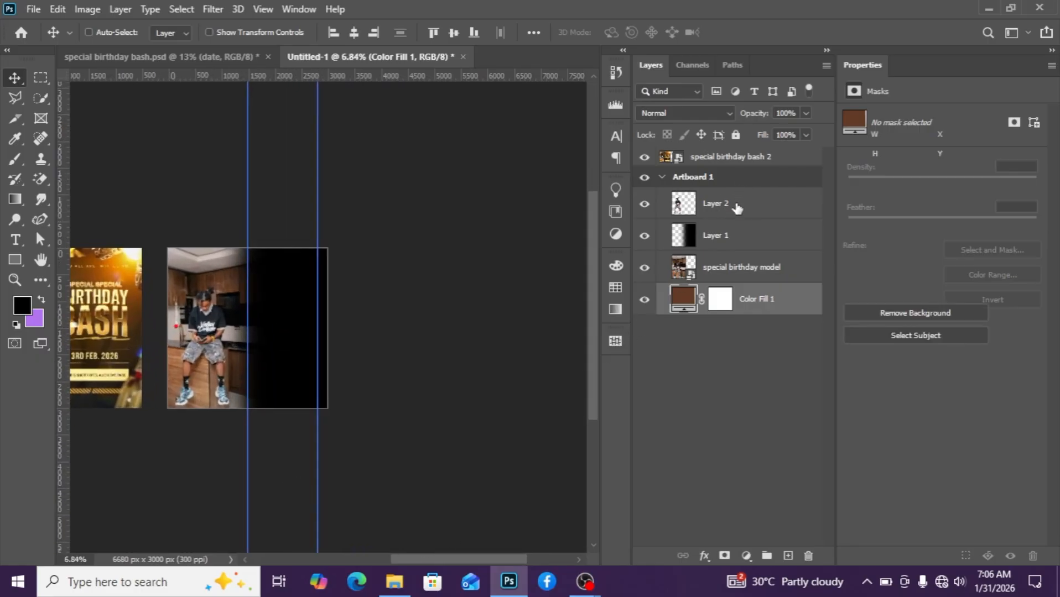
left_click(790, 554)
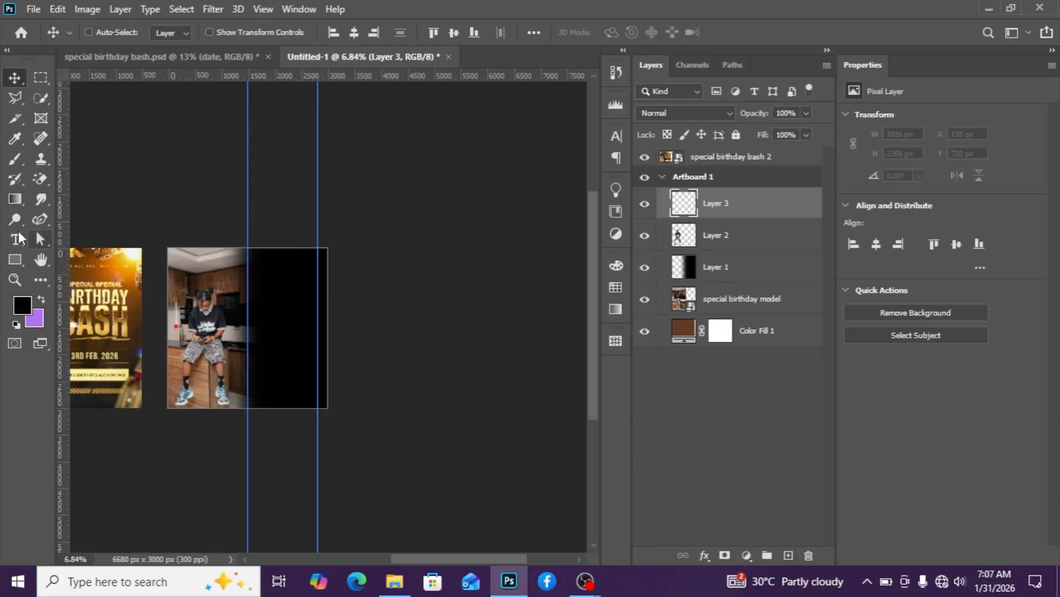
left_click(15, 240)
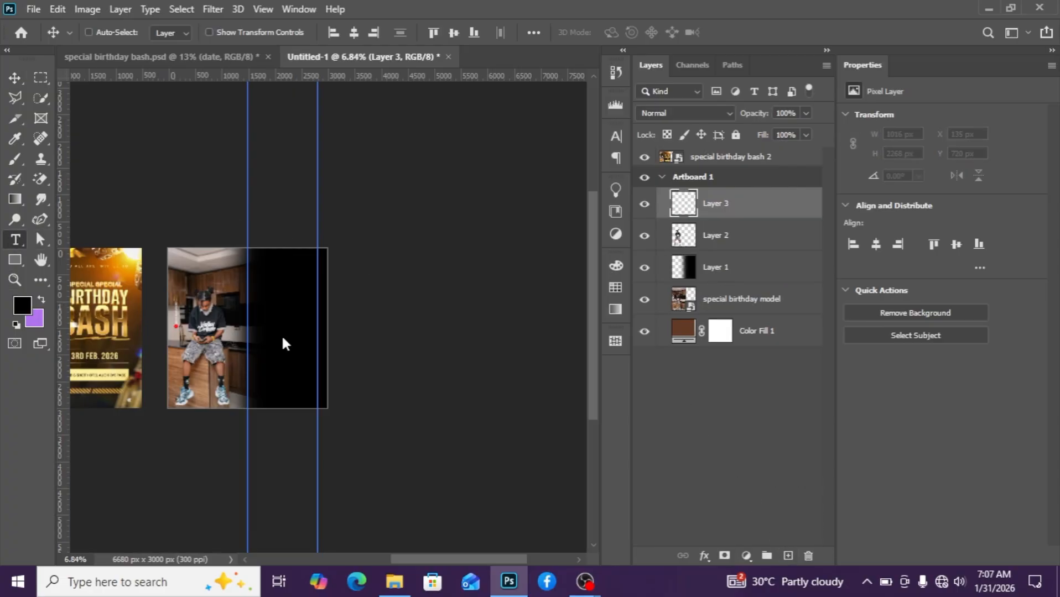
left_click(283, 299)
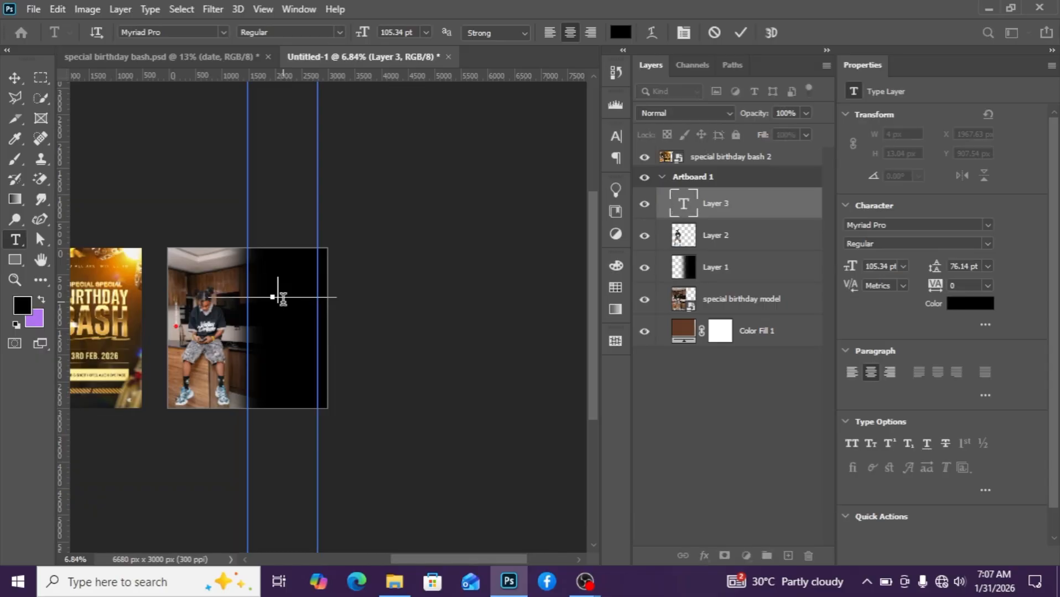
key("BackSpace")
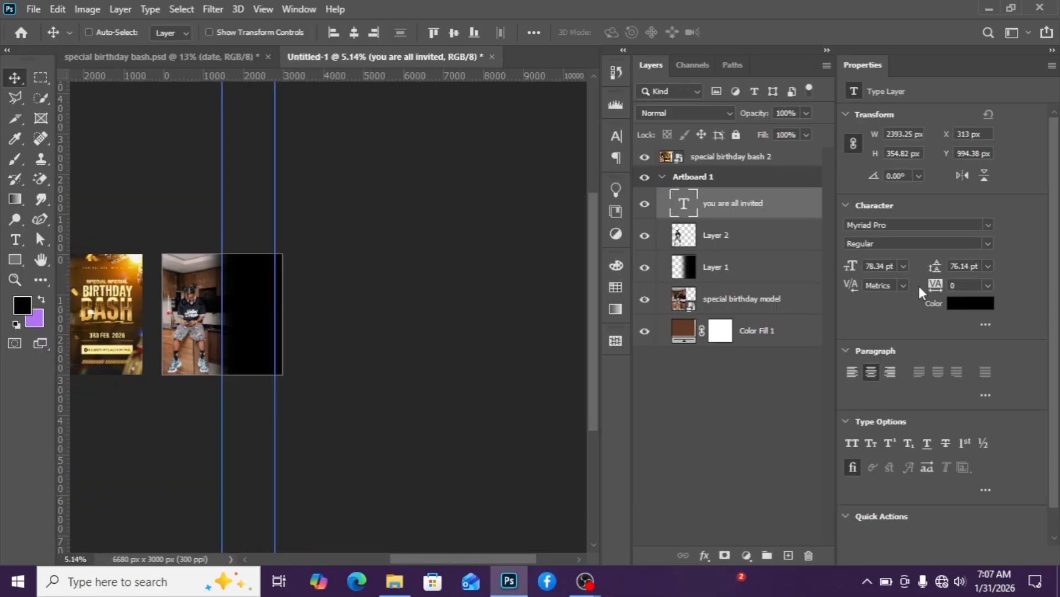
Set the text colour to brown #513013 by sampling it from the reference flyer.
left_click(970, 303)
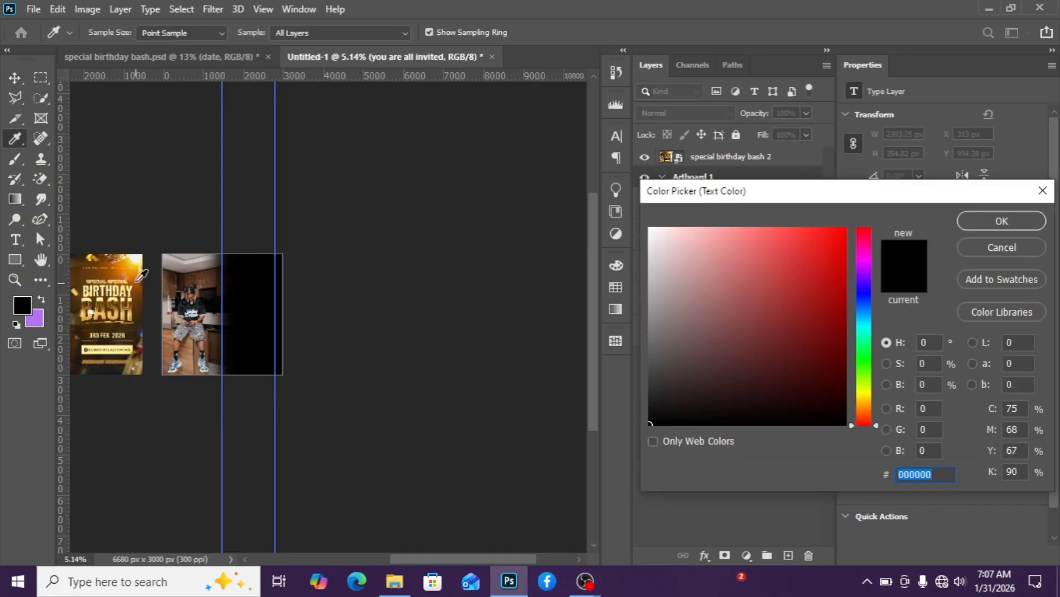
left_click(133, 310)
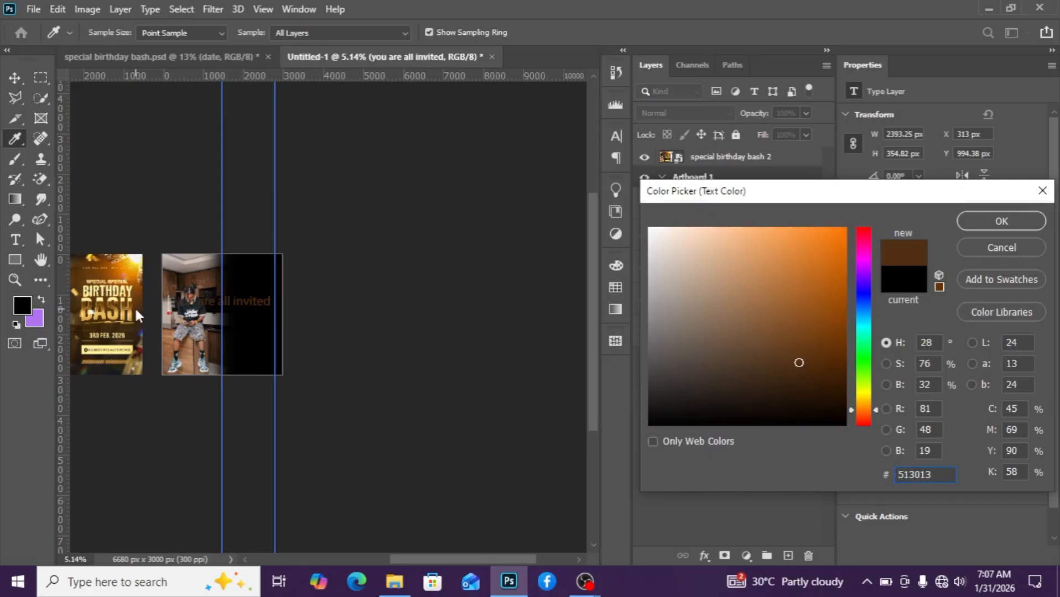
left_click(985, 223)
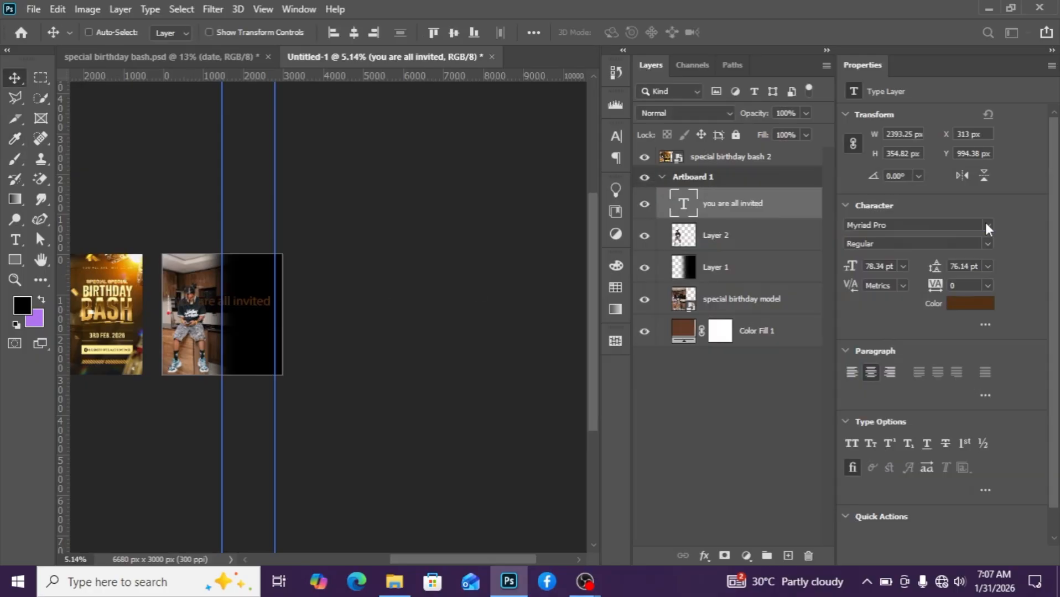
Place the red image '9e3c92746efb1bdb2af4eae7555d7965 (1)' above the gradient layer and clip it to that layer.
left_click(727, 272)
mouse_move(395, 582)
left_click(385, 513)
left_click_drag(395, 137, 362, 351)
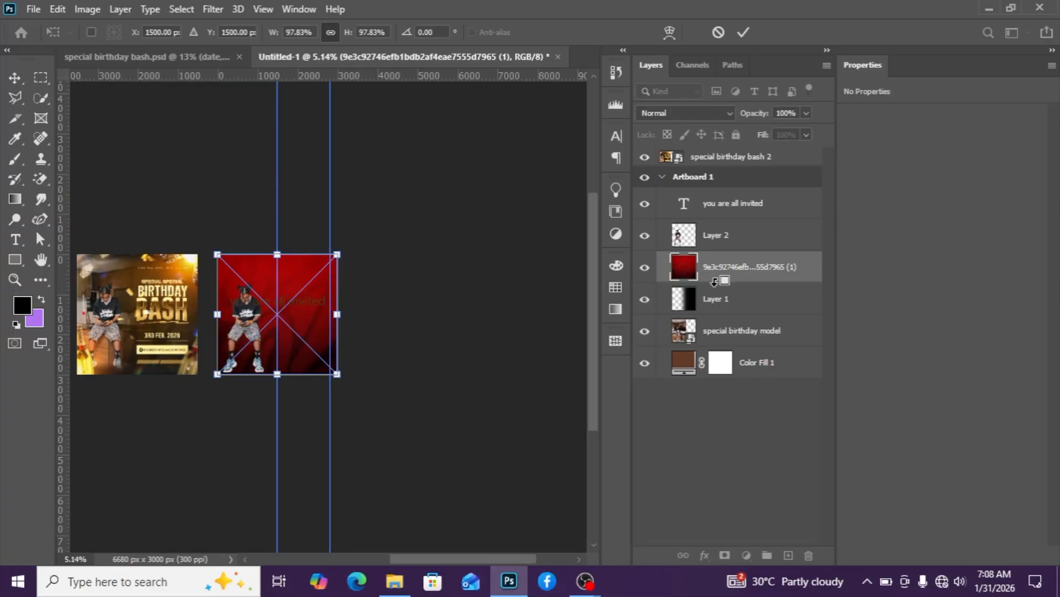
left_click(732, 284, "alt")
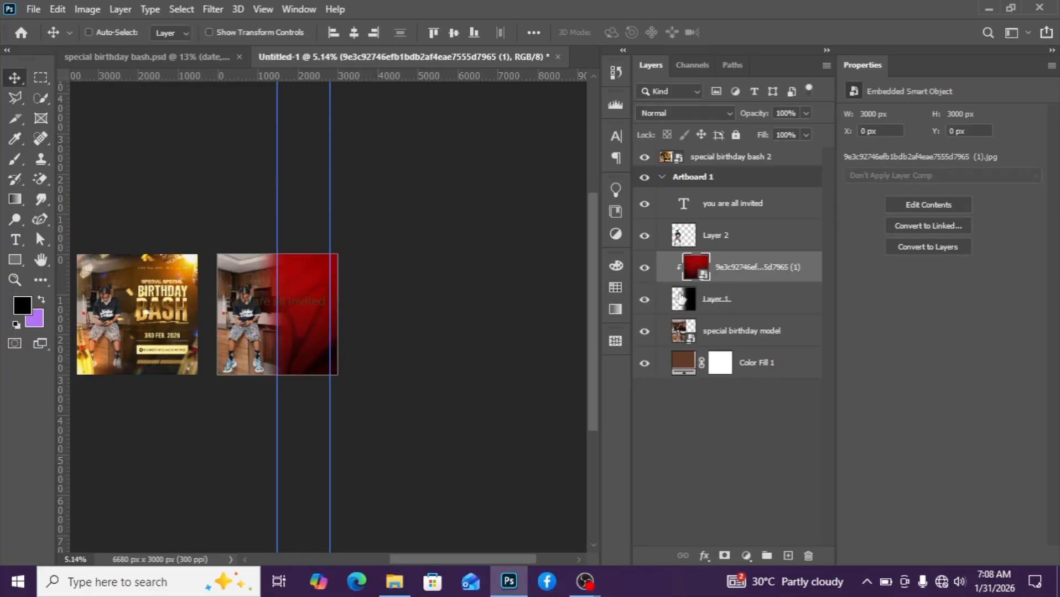
Colorize the red texture layer with Hue/Saturation, shifting its hue to a brown-orange tone.
scroll(410, 323, "up", 2)
scroll(255, 315, "up", 2)
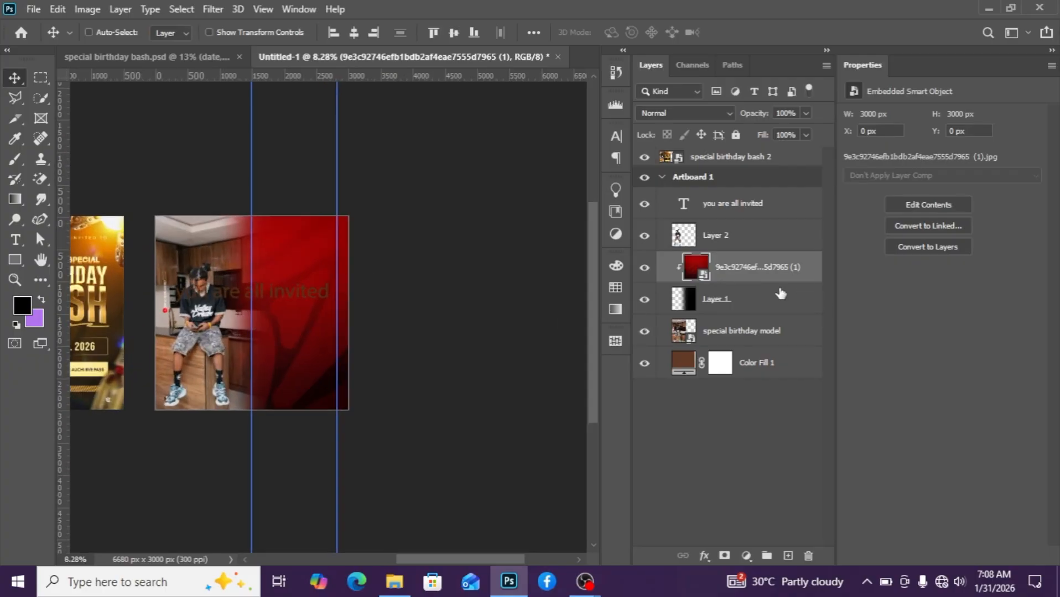
left_click(645, 236)
left_click(719, 299)
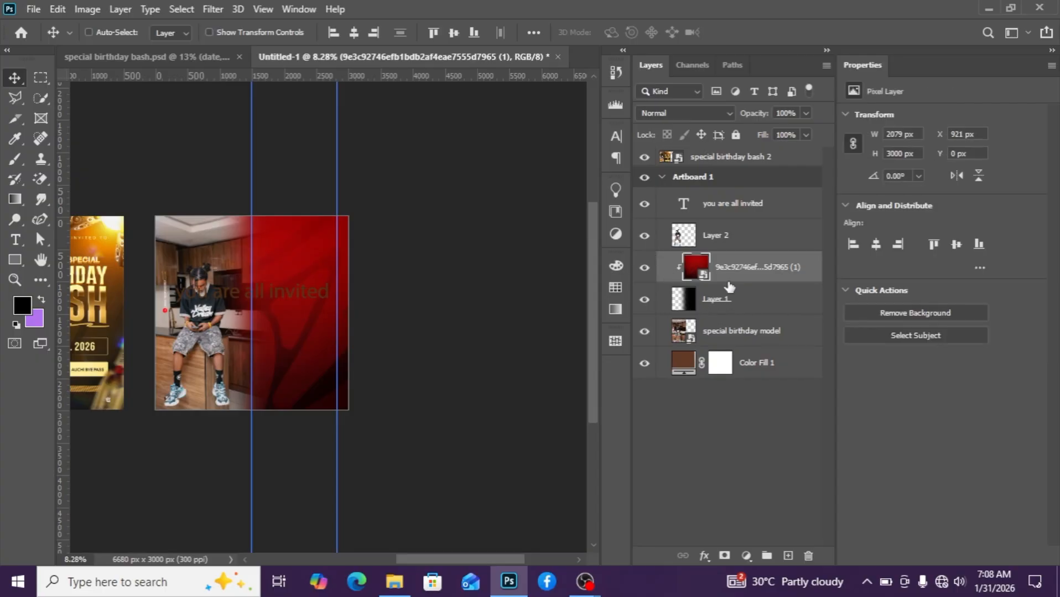
left_click(744, 268)
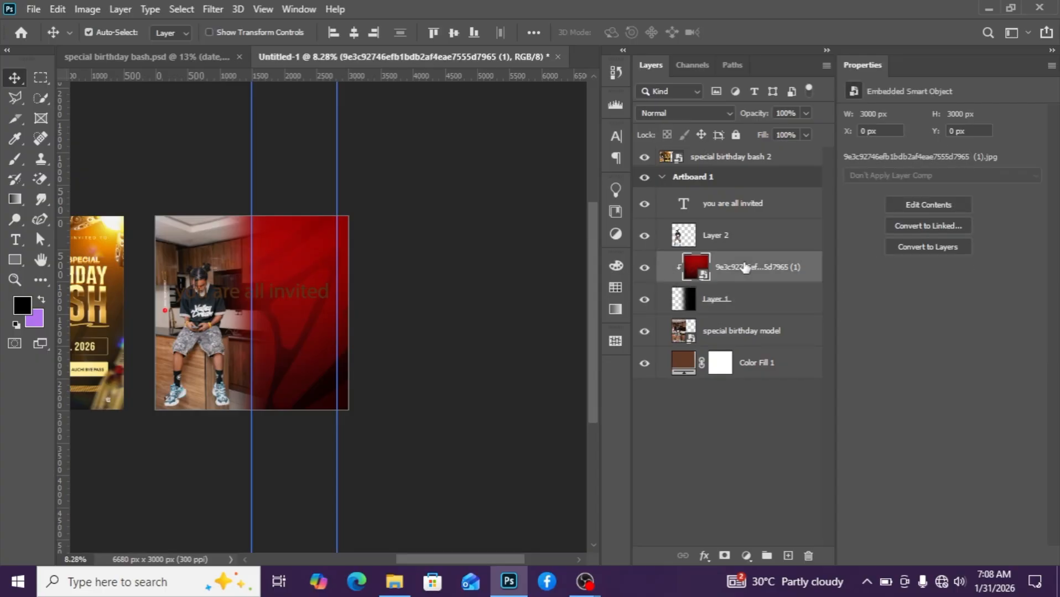
key("ctrl+u")
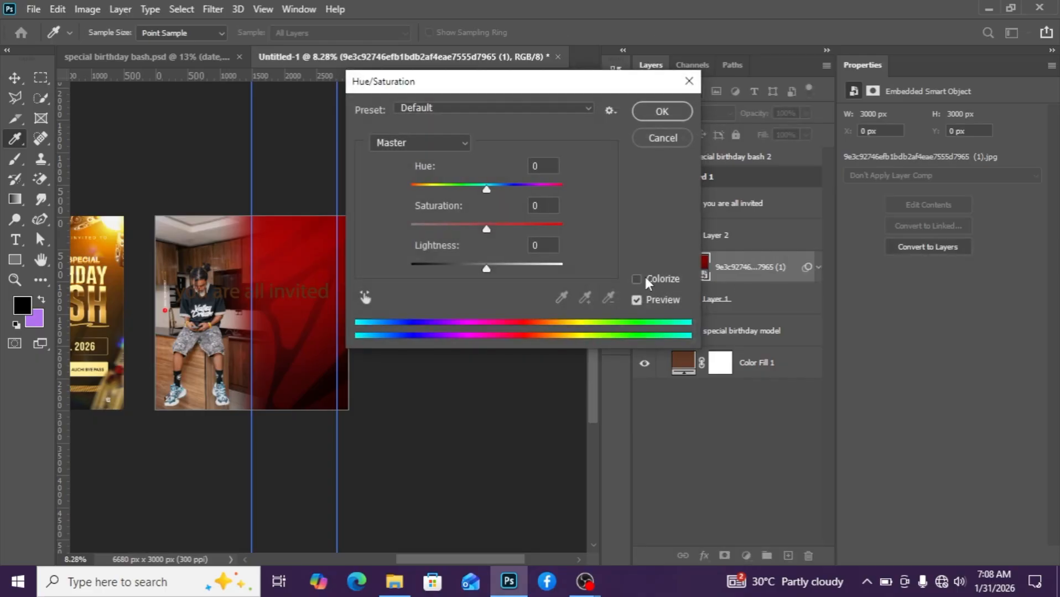
left_click(636, 278)
left_click(637, 278)
mouse_move(481, 191)
left_mouse_down()
mouse_move(414, 199)
mouse_move(481, 199)
left_mouse_up()
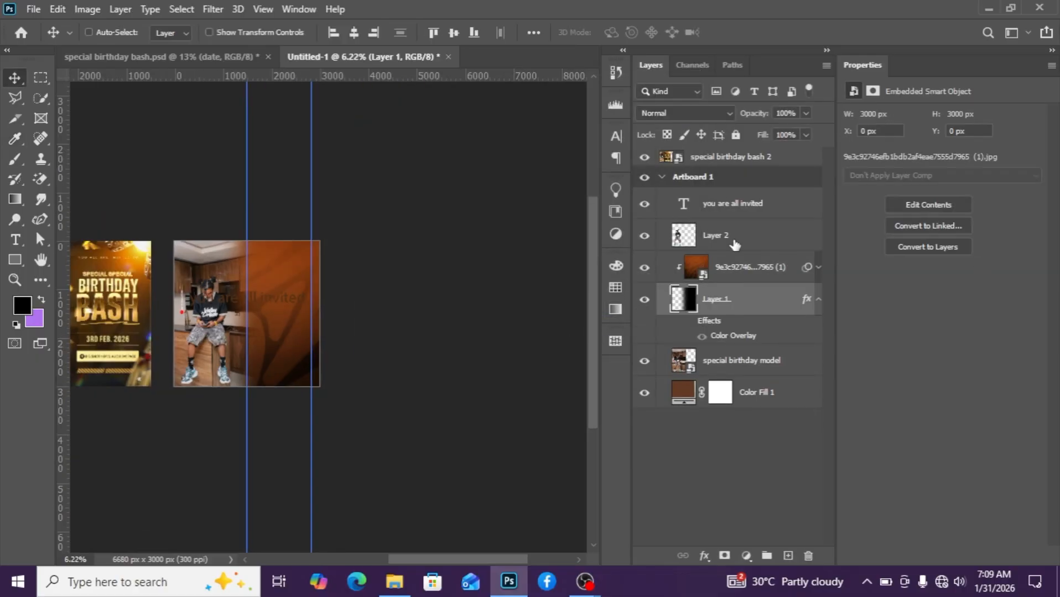
Lower the texture layer's opacity to 40% and its fill to 72%.
left_click(746, 267)
left_click(806, 113)
left_click_drag(792, 133, 774, 133)
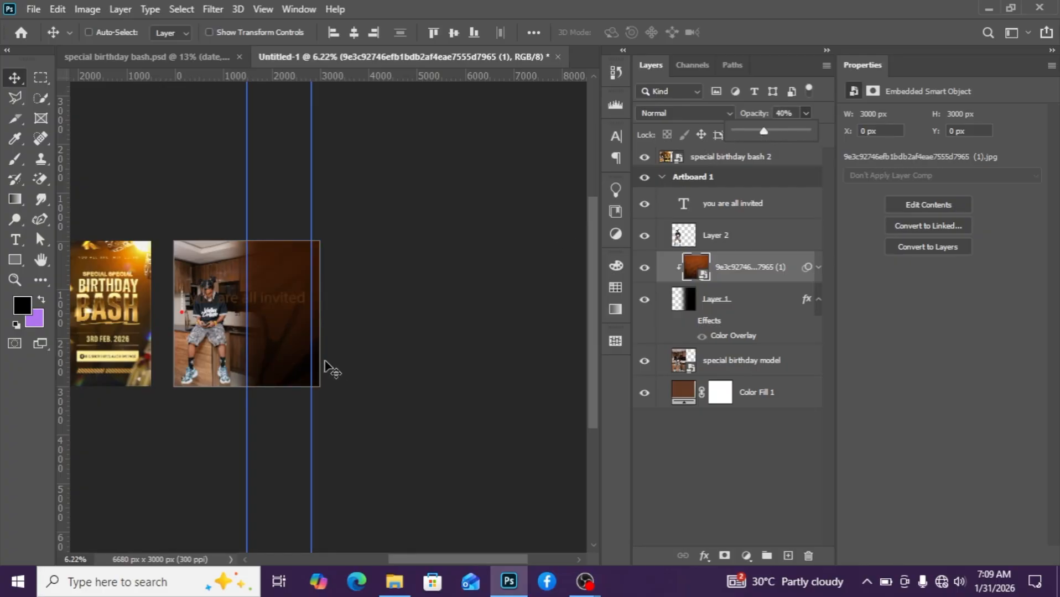
scroll(317, 351, "up", 4)
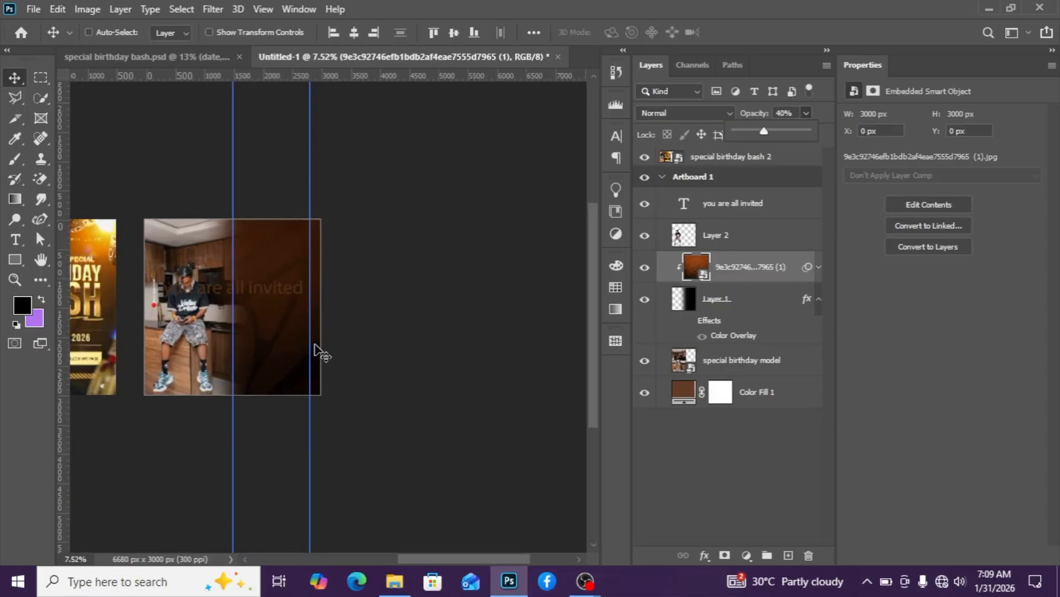
scroll(238, 365, "down", 3)
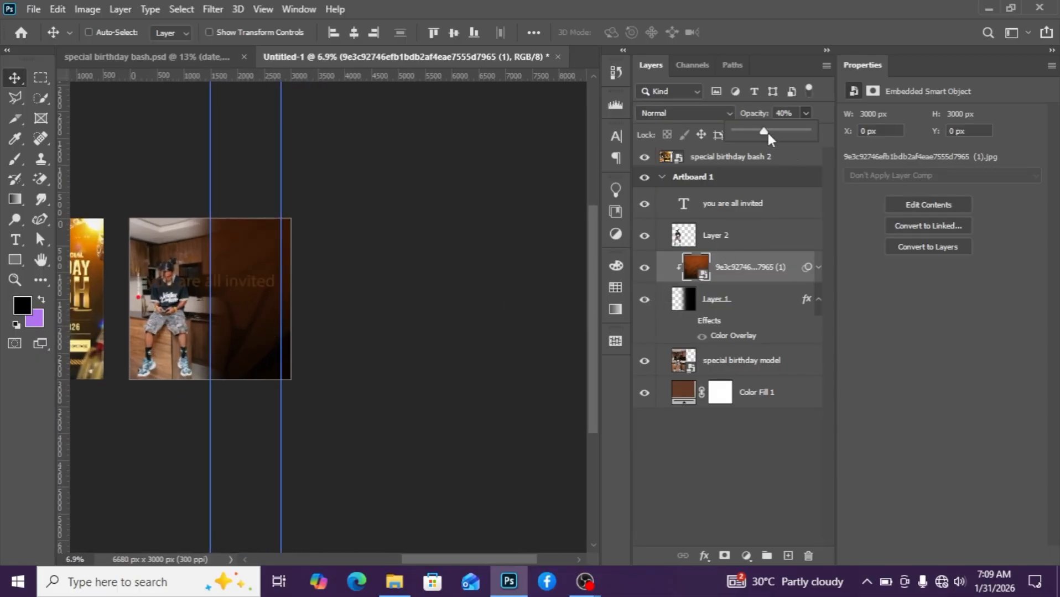
left_click(813, 156)
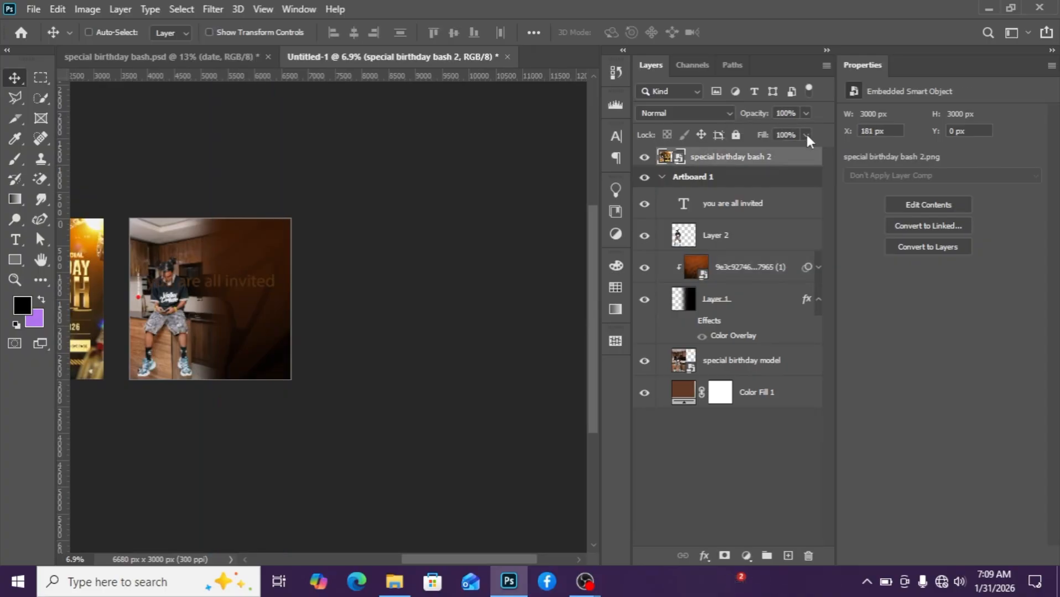
left_click(751, 276)
left_click_drag(806, 134, 794, 154)
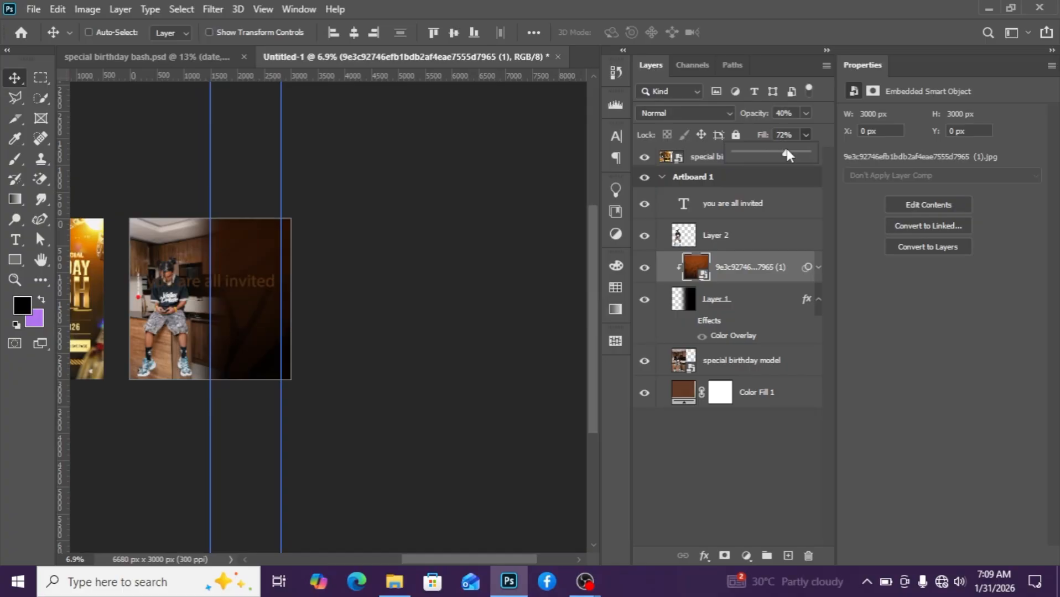
scroll(301, 367, "down", 1)
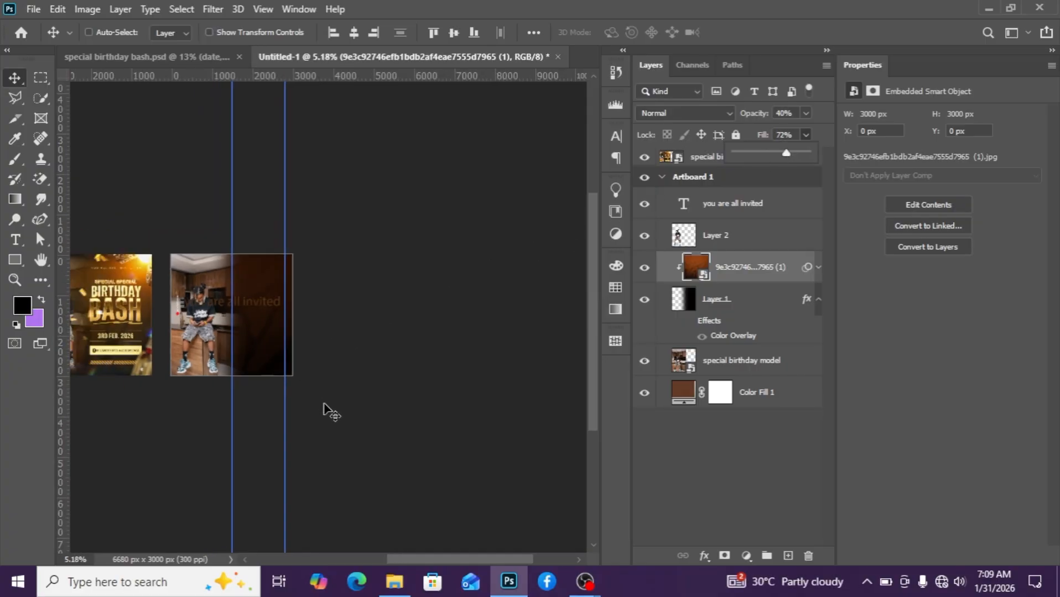
Shrink the invitation text to 44.34 pt and move it to the top of the dark right panel.
left_click(735, 213)
scroll(217, 320, "up", 2)
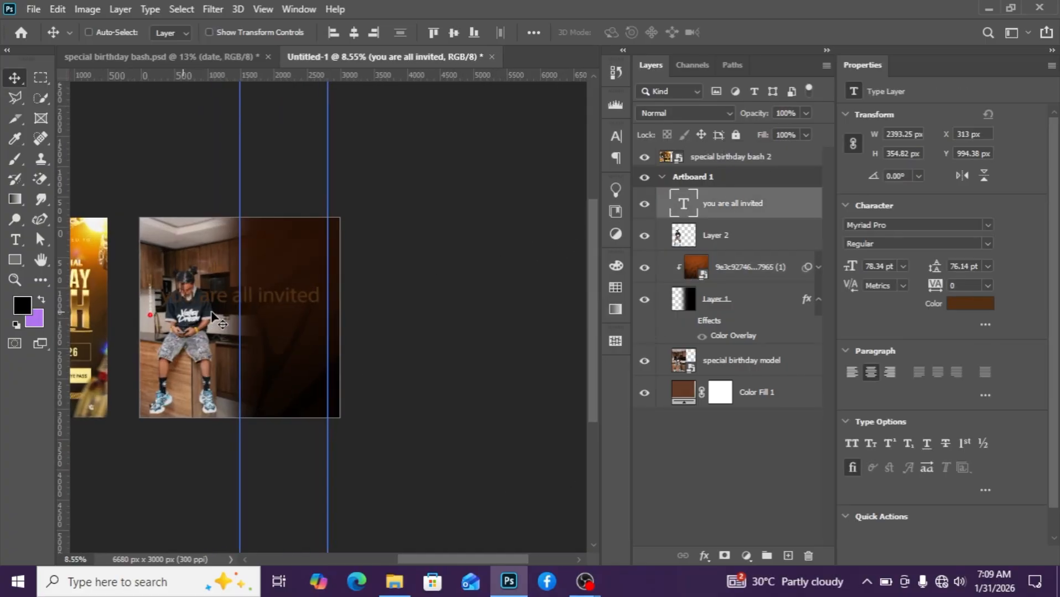
scroll(212, 317, "up", 1)
left_click_drag(219, 309, 240, 269)
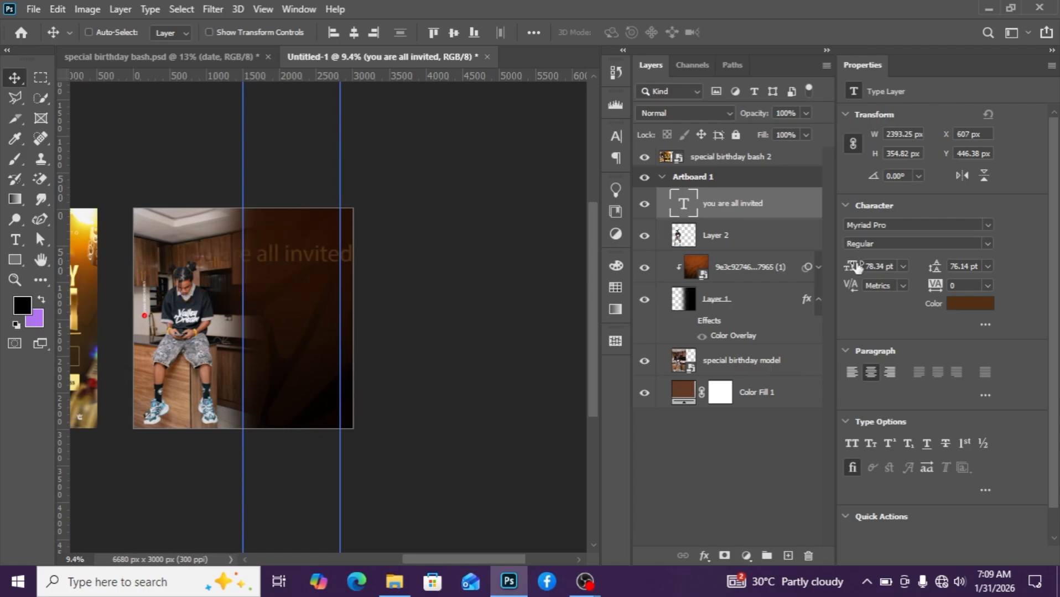
left_click_drag(851, 267, 826, 275)
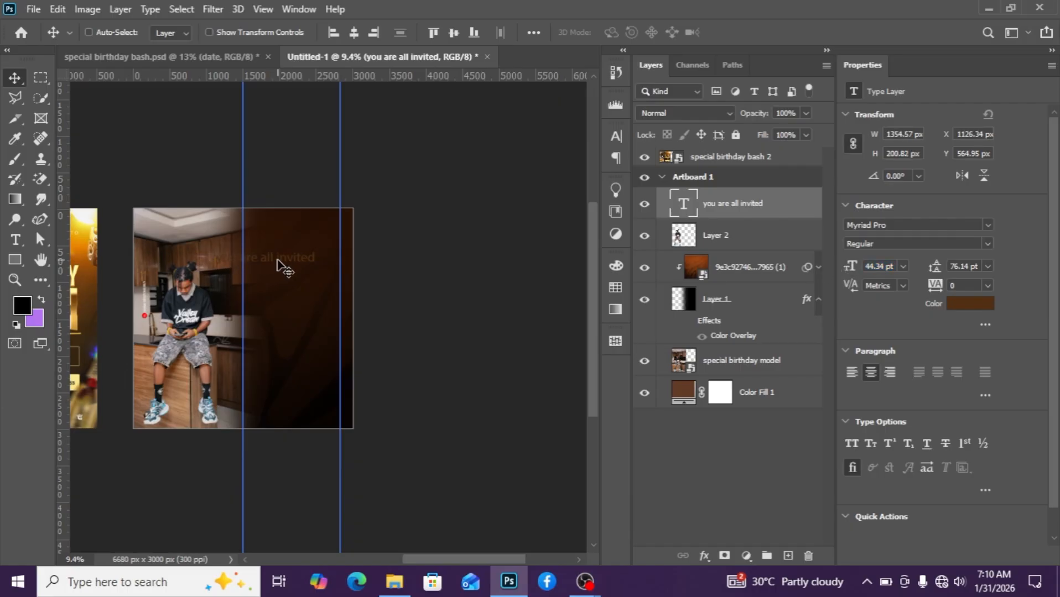
left_click_drag(279, 263, 310, 239)
Set the invitation text colour to light peach #efcaa9 by sampling it.
left_click(970, 303)
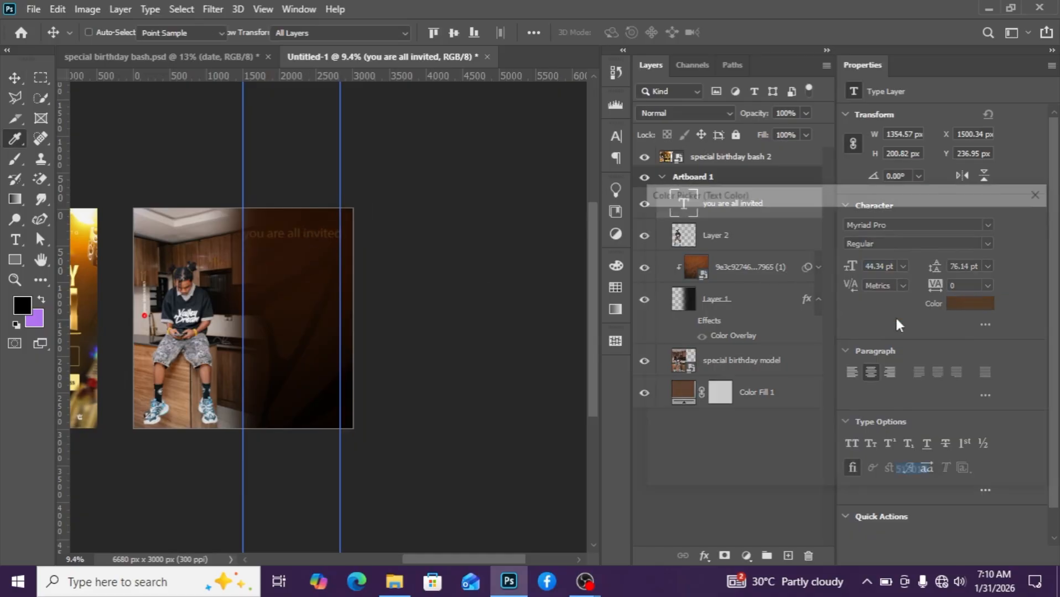
left_click(705, 239)
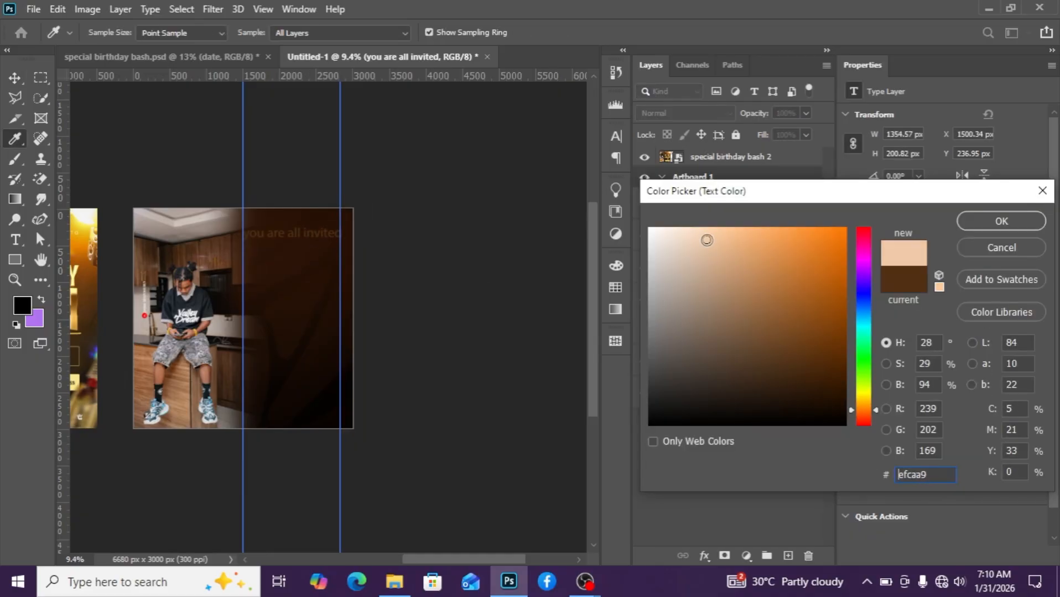
left_click(967, 224)
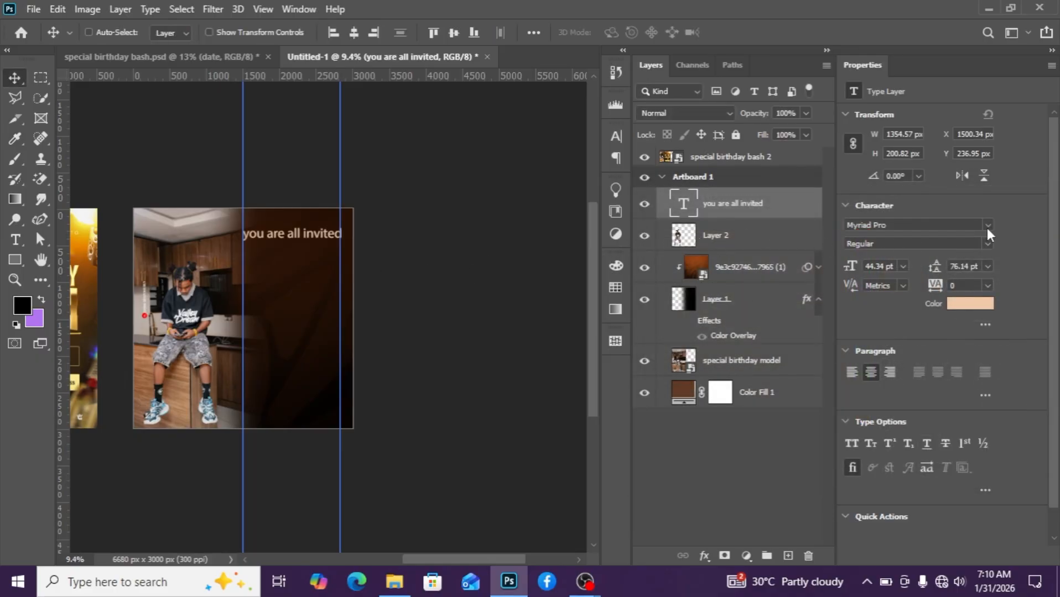
Change the invitation text font to Nomixa Regular.
left_click(925, 225)
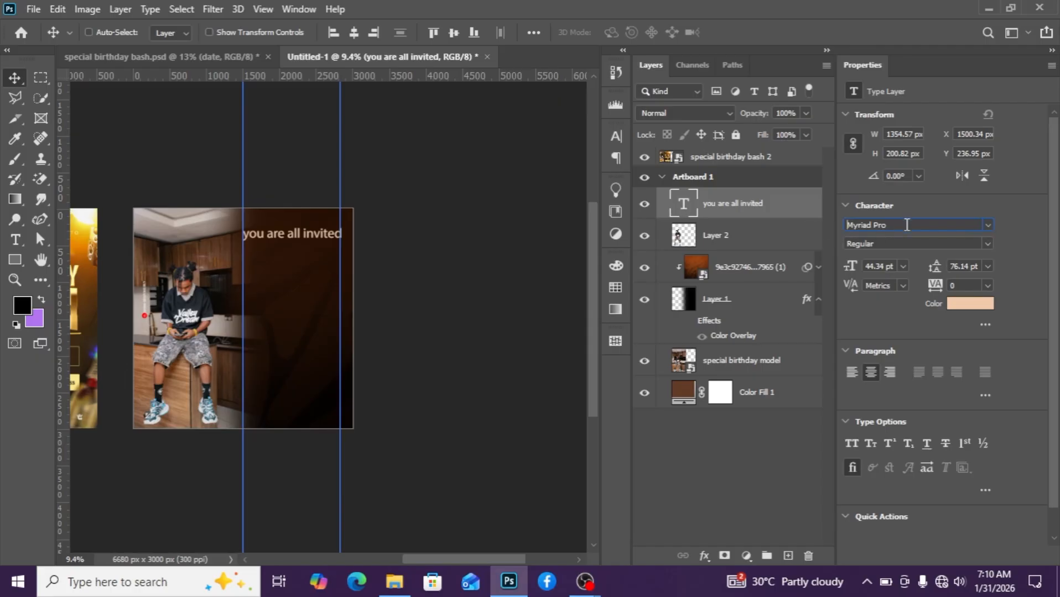
left_click_drag(906, 225, 822, 217)
type("nommi")
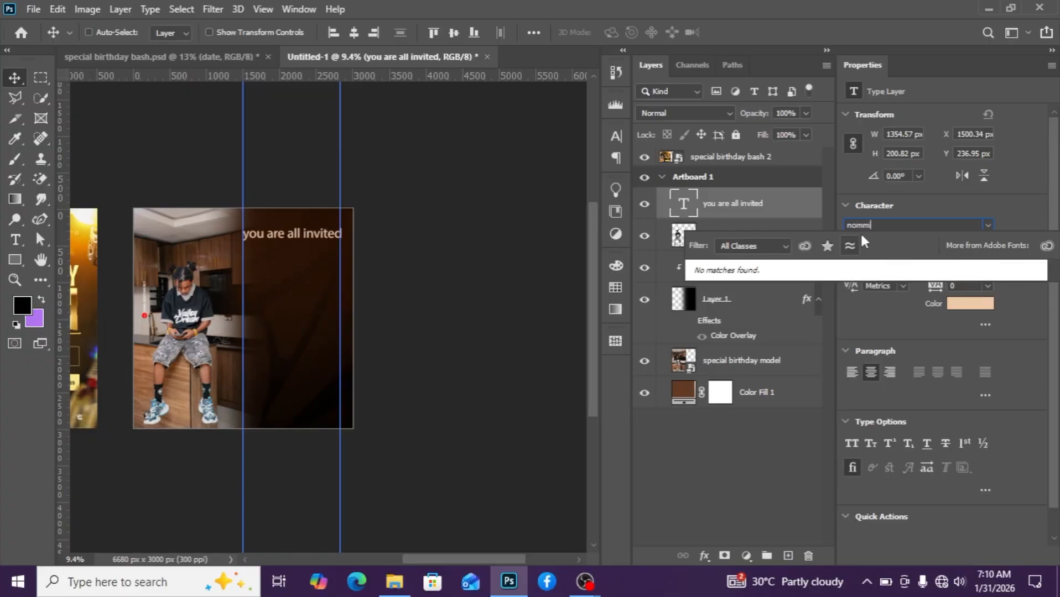
key("BackSpace")
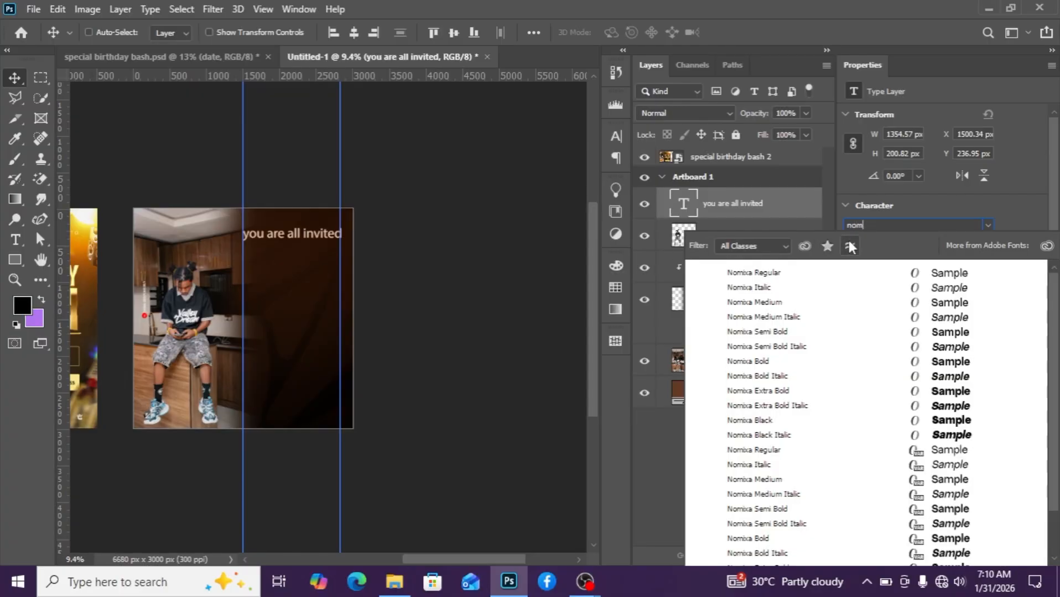
left_click(763, 273)
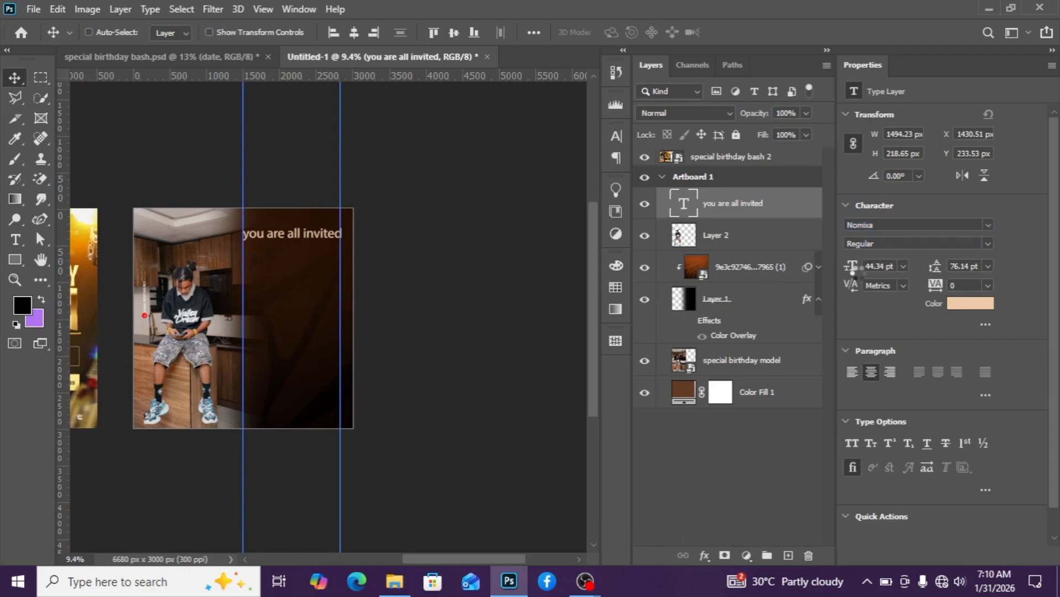
Reduce the invitation text to 17.34 pt and set it in all caps.
mouse_move(845, 269)
left_mouse_down()
mouse_move(860, 266)
mouse_move(832, 273)
mouse_move(855, 269)
left_mouse_up()
scroll(300, 261, "up", 3)
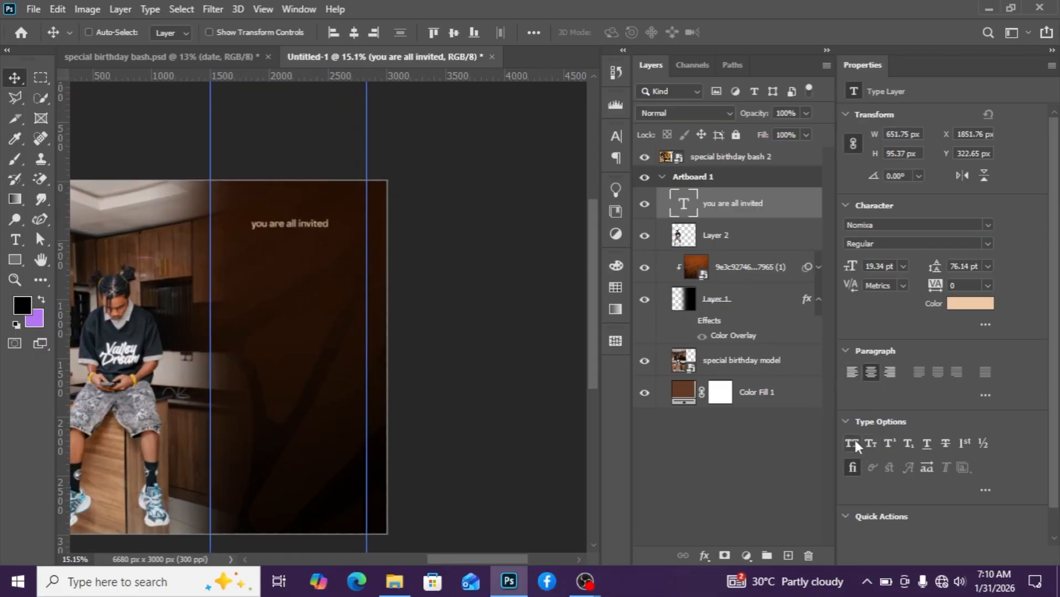
left_click(850, 444)
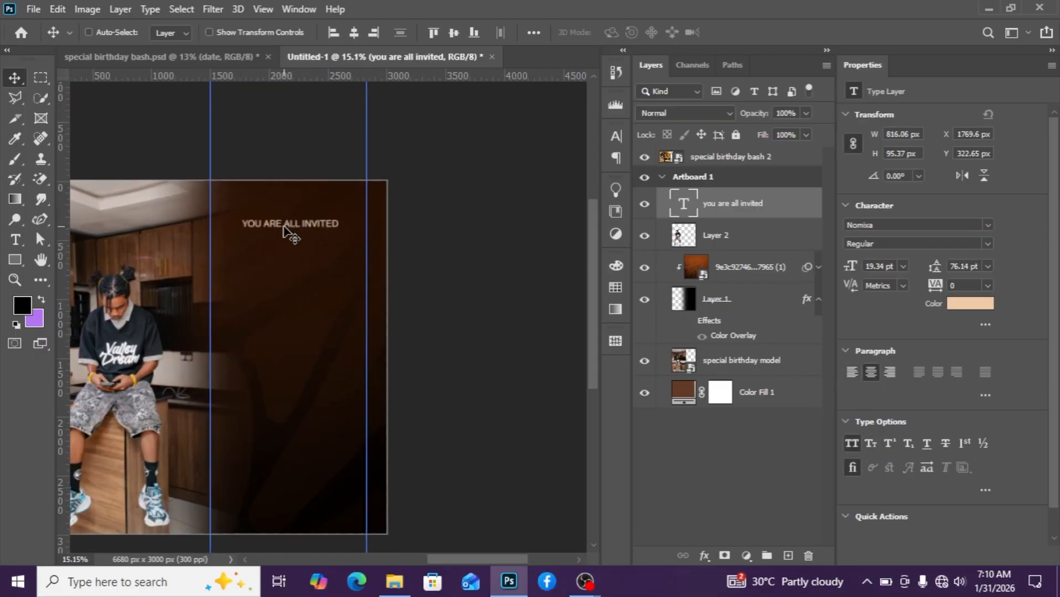
scroll(287, 227, "up", 1)
left_click_drag(853, 268, 845, 267)
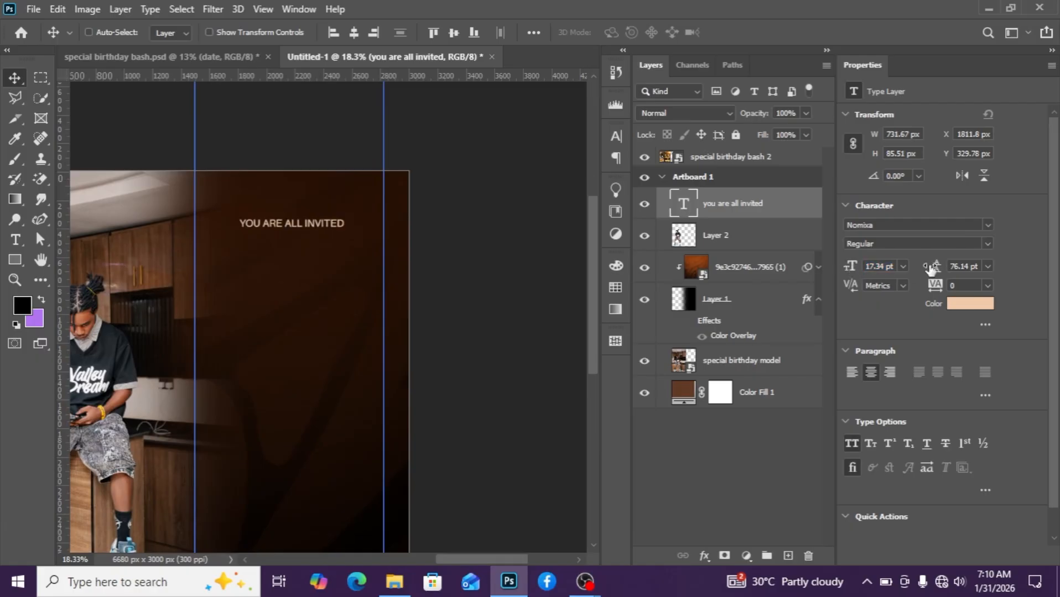
Set the invitation text's tracking to 420.
left_click(988, 285)
left_click(945, 286)
mouse_move(942, 285)
left_mouse_down()
mouse_move(962, 287)
mouse_move(943, 289)
left_mouse_up()
scroll(350, 273, "down", 2)
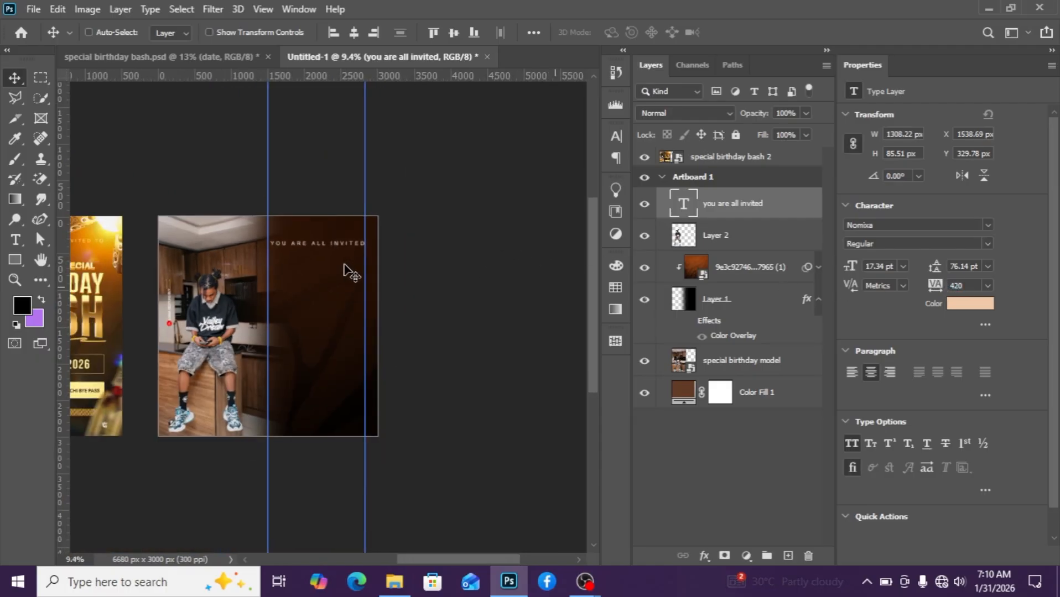
scroll(351, 272, "down", 2)
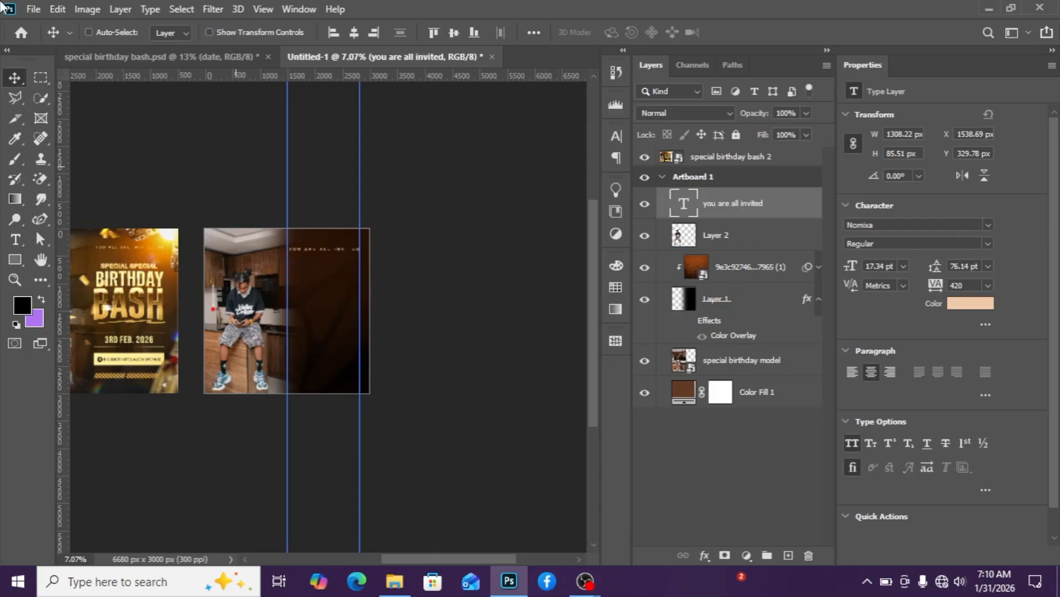
Nudge the invitation text slightly upward.
key("Up")
key("Up")
key("Up")
key("Up")
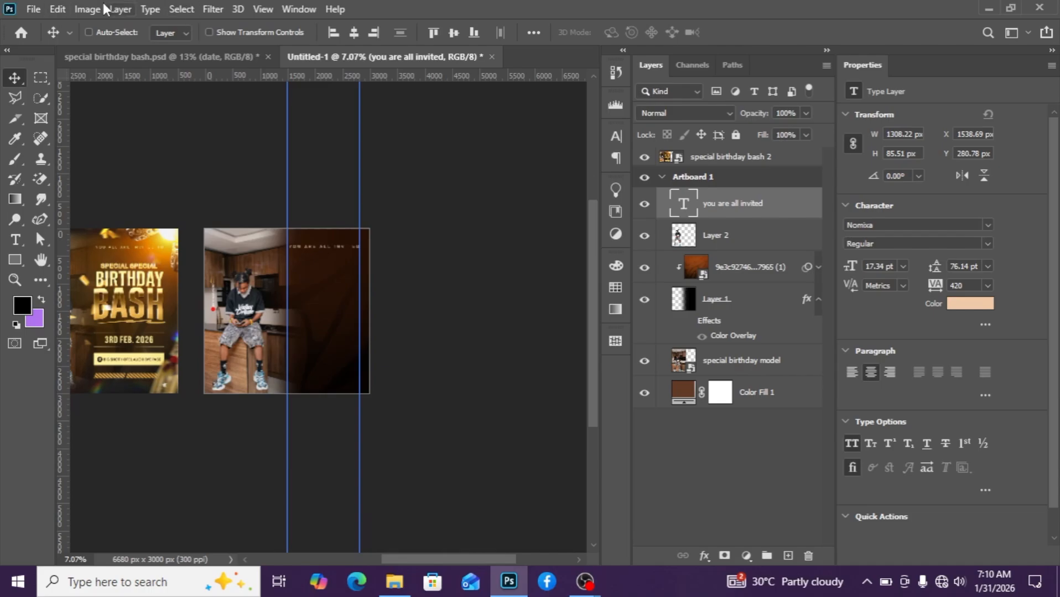
scroll(376, 266, "up", 2)
scroll(379, 267, "down", 2)
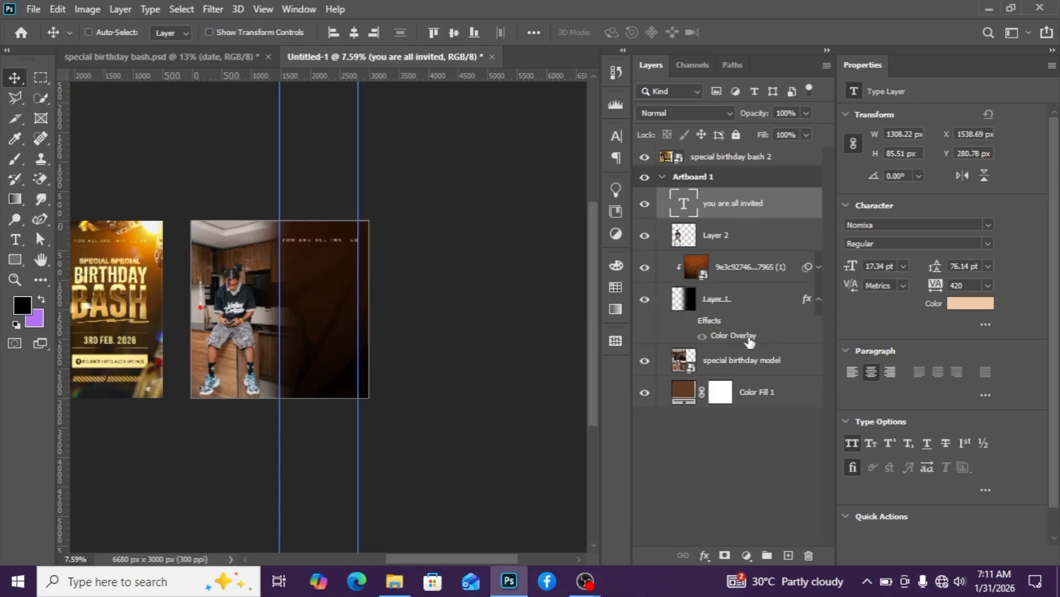
Group the subject cutout, texture and gradient layers and name the group model.
left_click(743, 303)
left_click(730, 232, "shift")
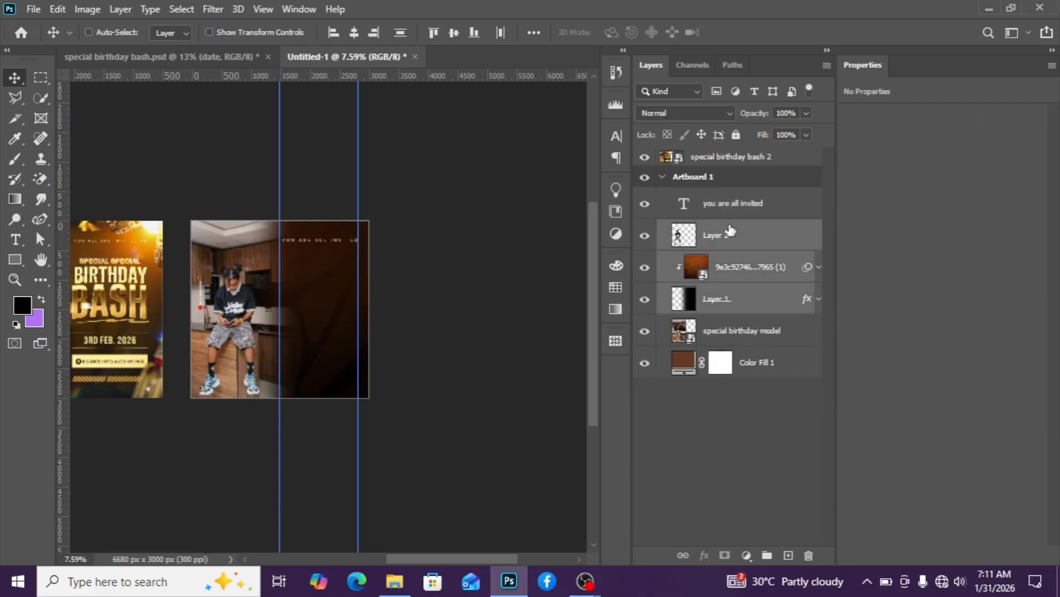
key("ctrl+g")
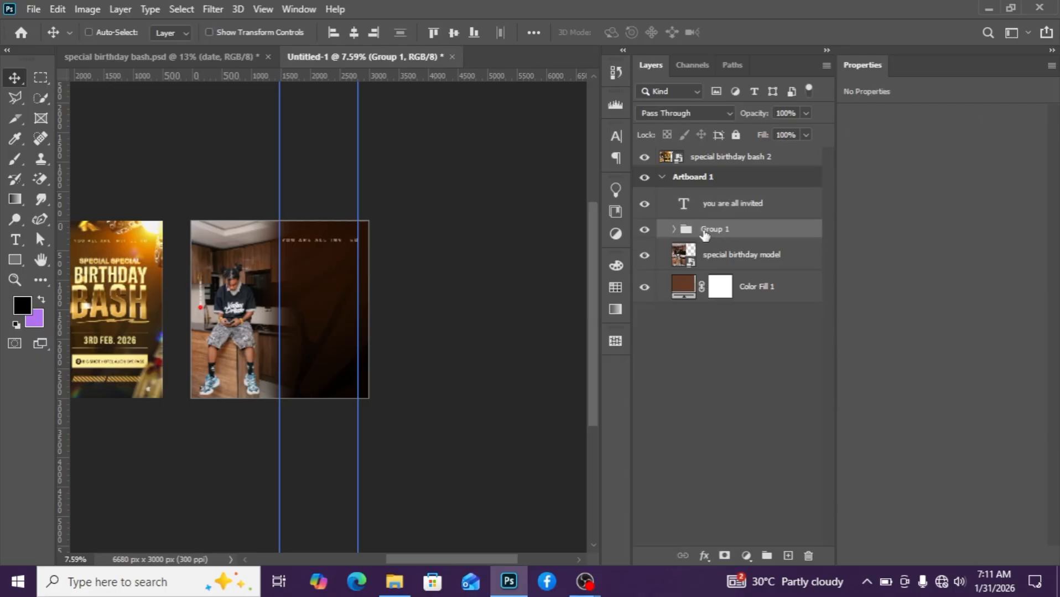
double_click(704, 234)
type("model")
key("Return")
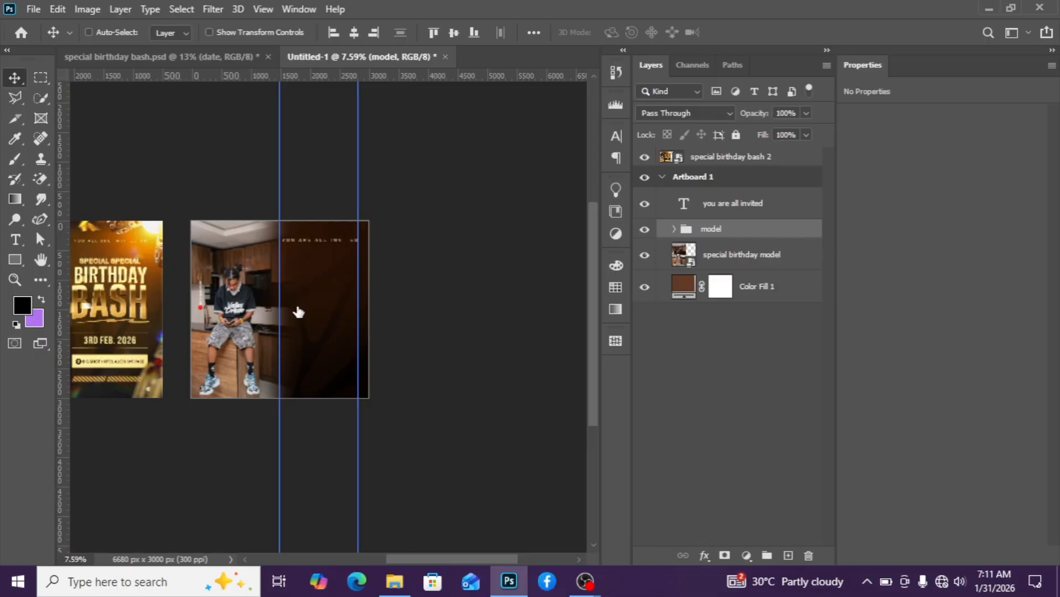
Add a new empty layer above the invitation text layer.
scroll(299, 313, "up", 1)
left_click(721, 204)
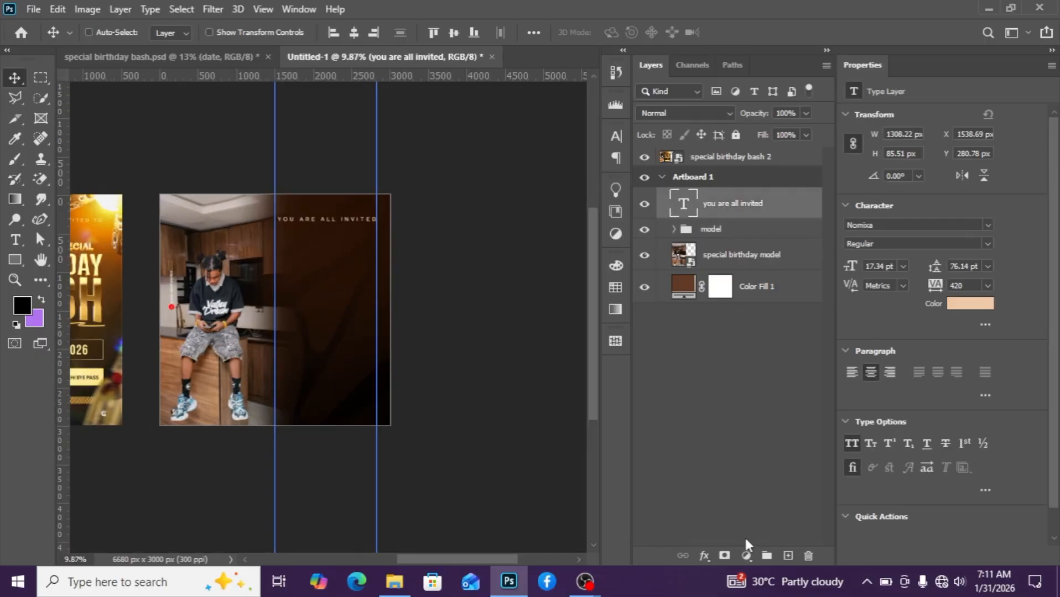
left_click(788, 556)
Create a new text line reading 'spe' in the middle of the dark right panel.
scroll(233, 337, "down", 1)
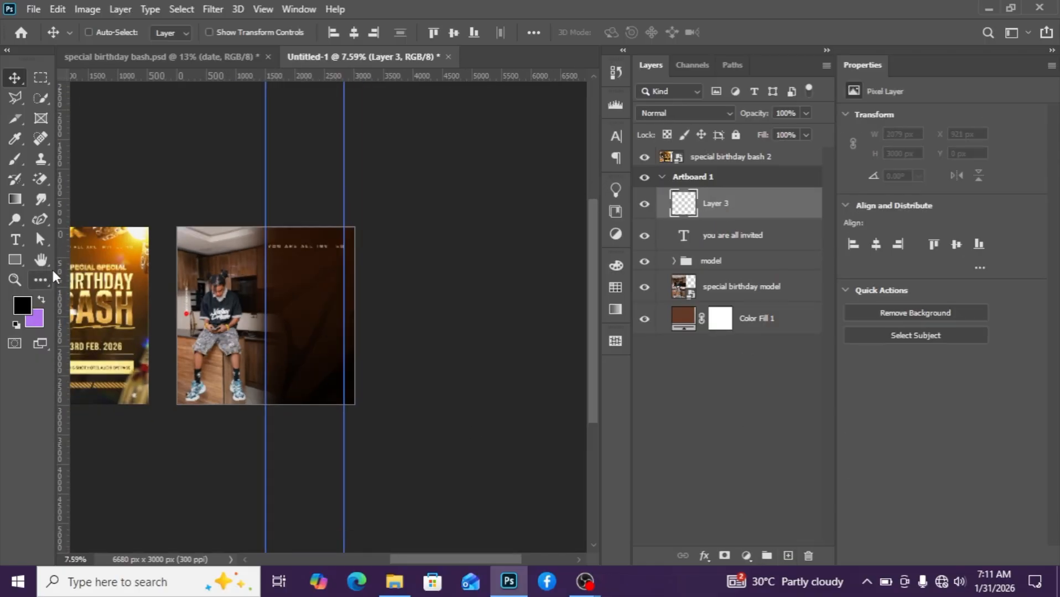
left_click(15, 239)
scroll(252, 318, "up", 1)
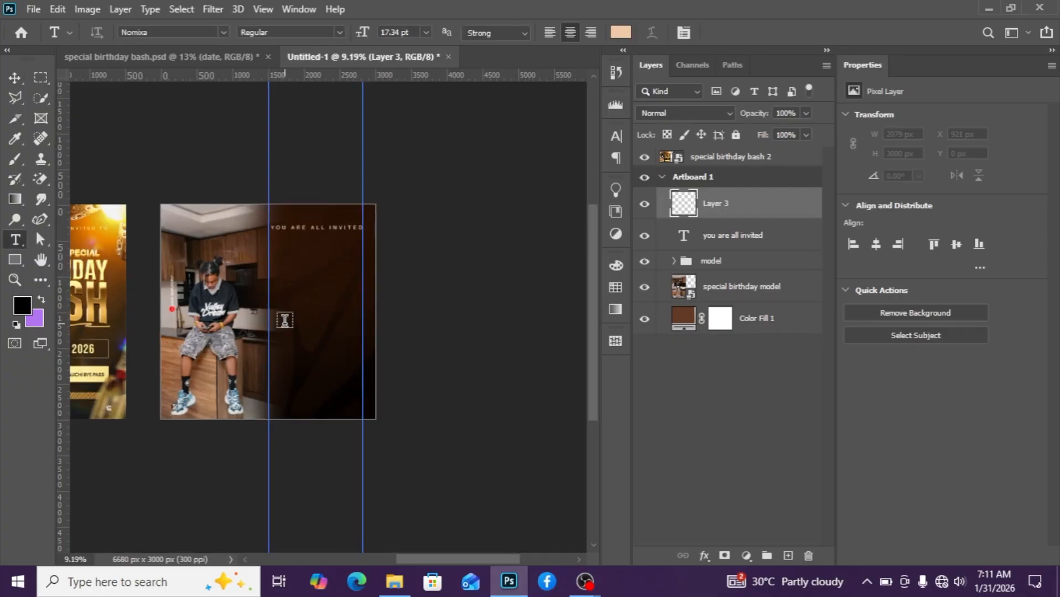
left_click(286, 322)
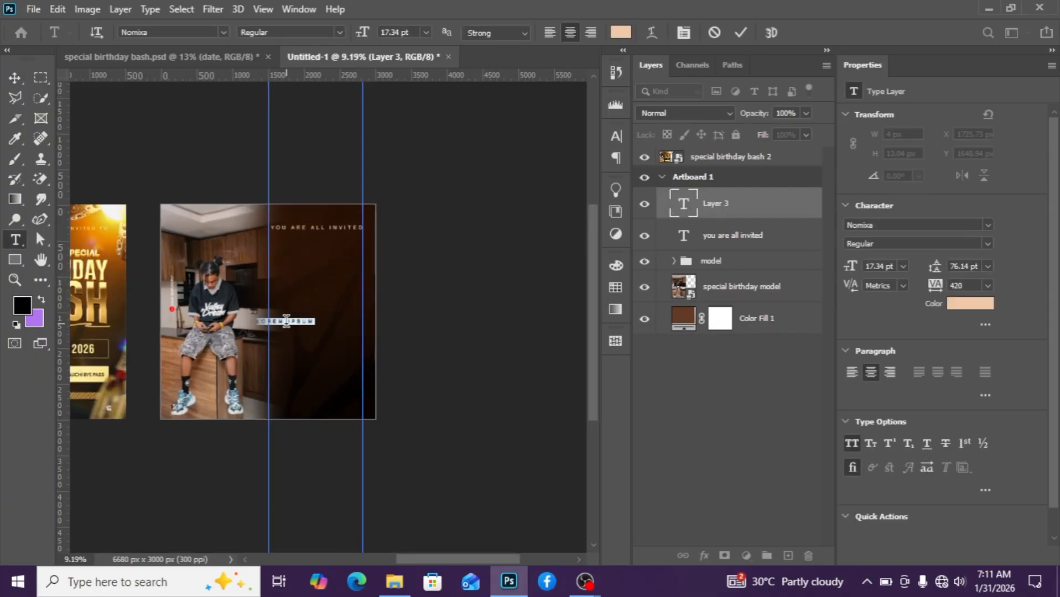
type("spe")
left_click(15, 78)
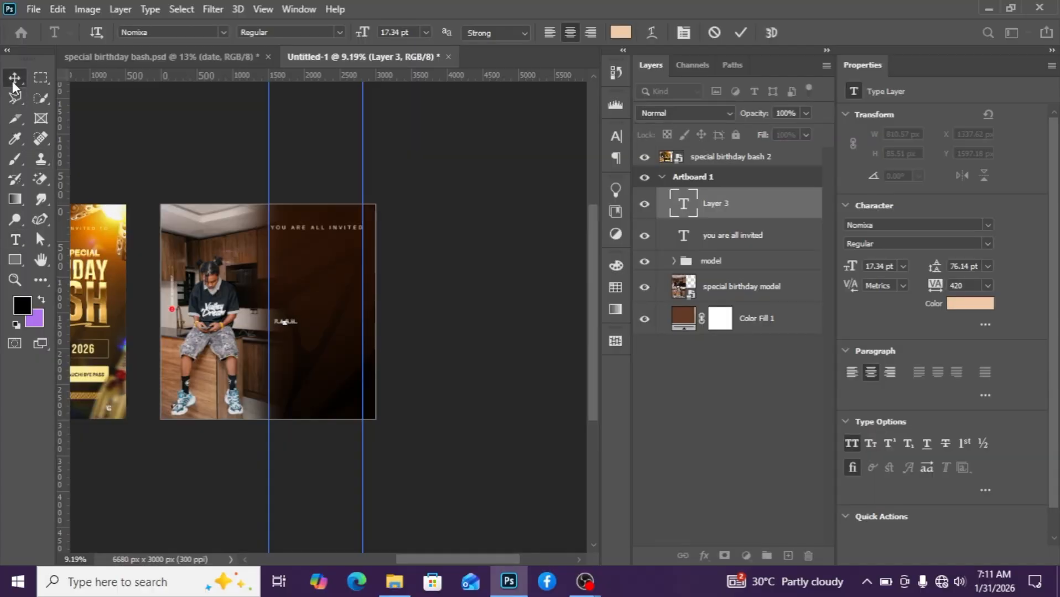
Nudge the bash text slightly and set its tracking to 0.
left_click_drag(288, 332, 305, 325)
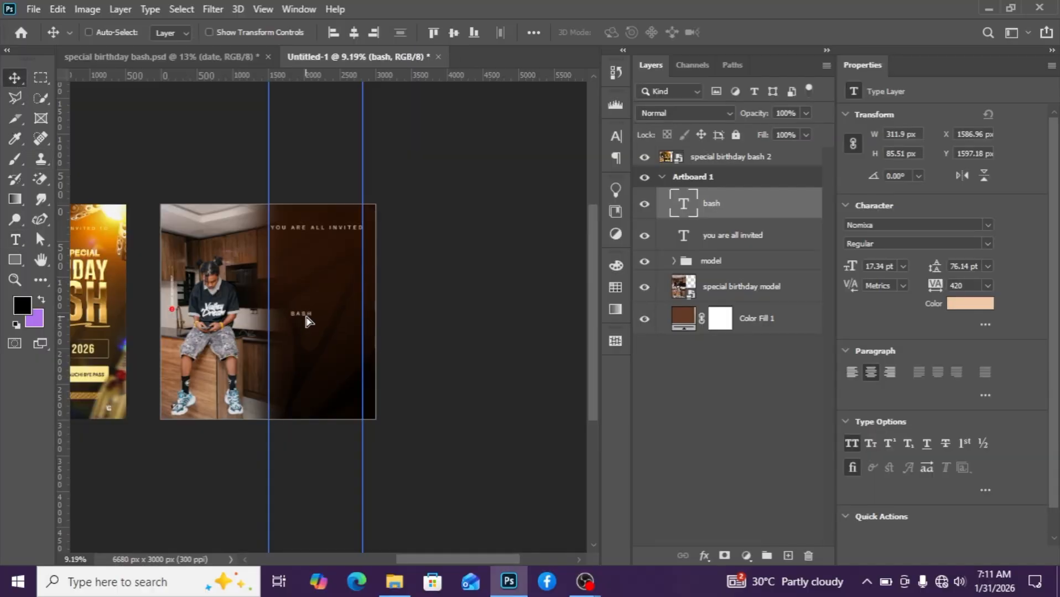
left_click(984, 286)
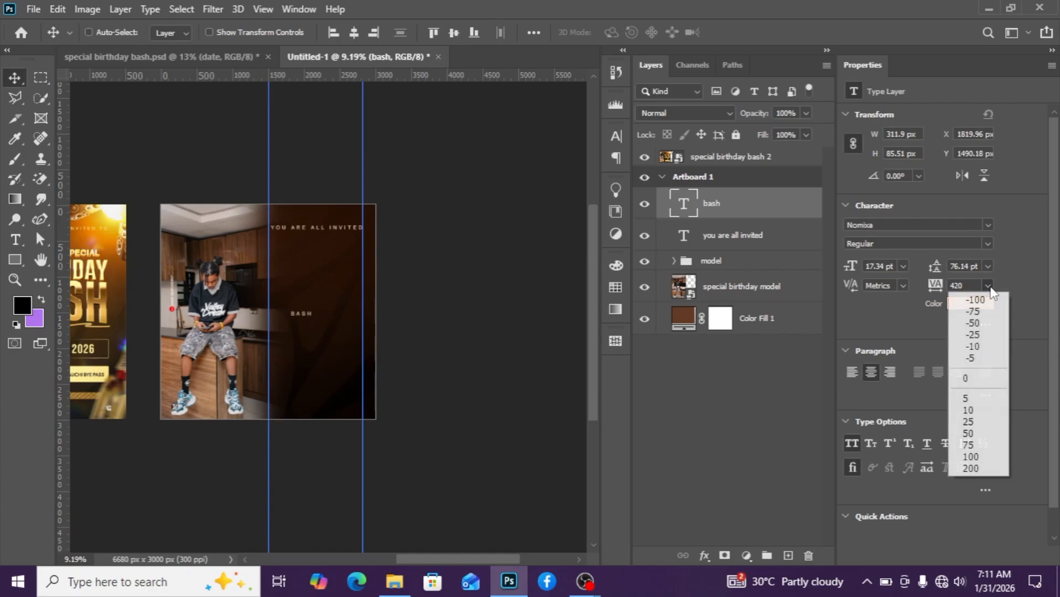
left_click(972, 374)
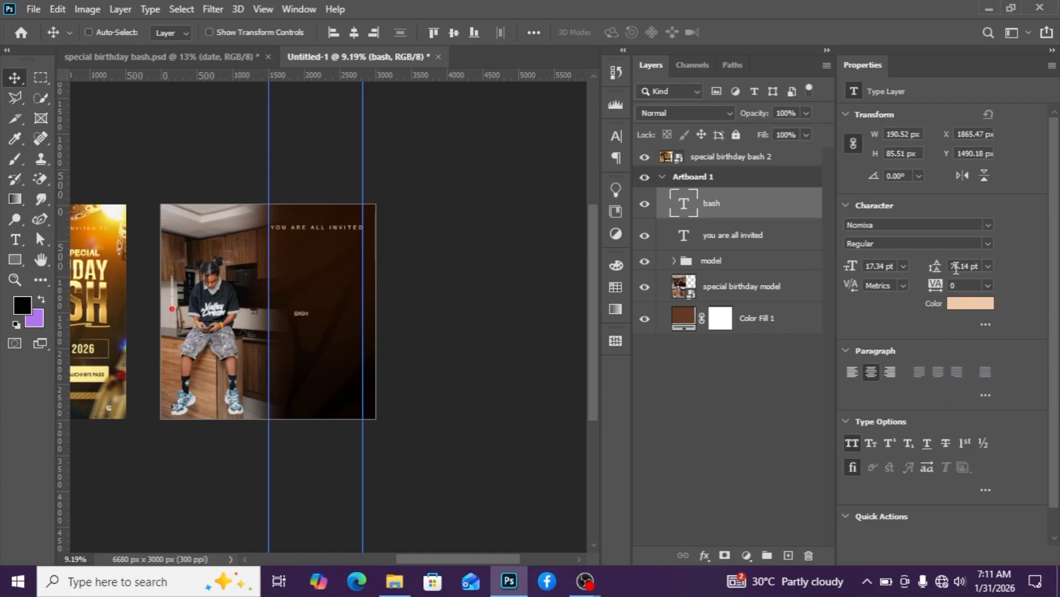
Change the bash text's font to Highman Trial.
left_click(987, 230)
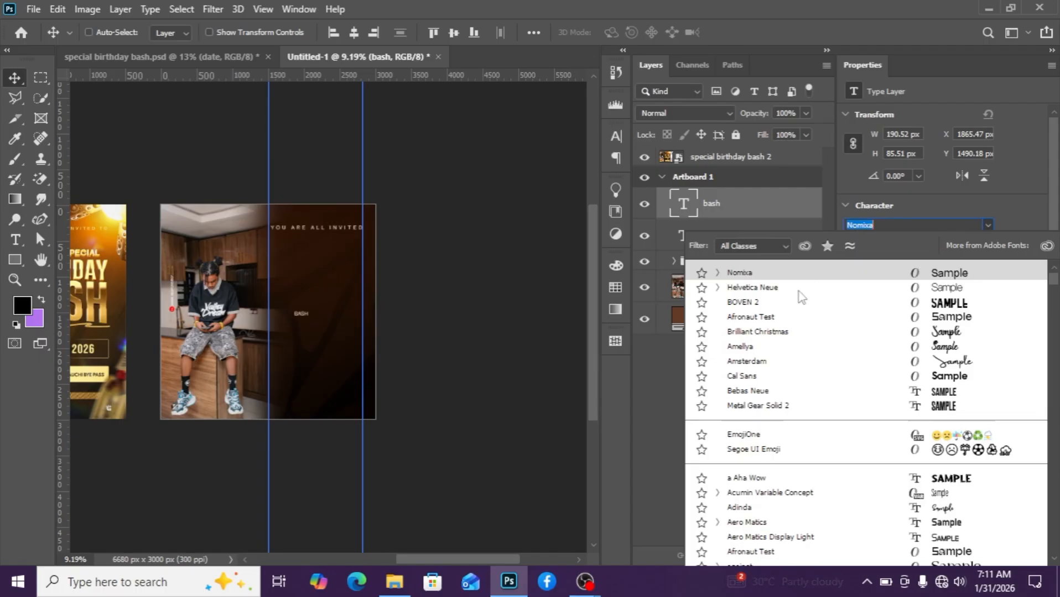
key("Down")
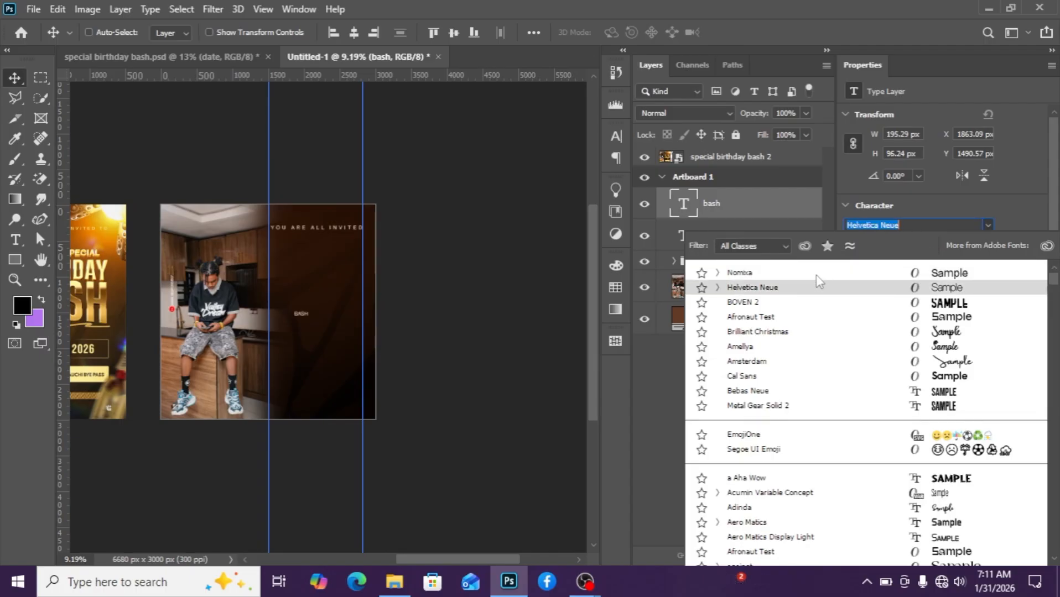
type("hig")
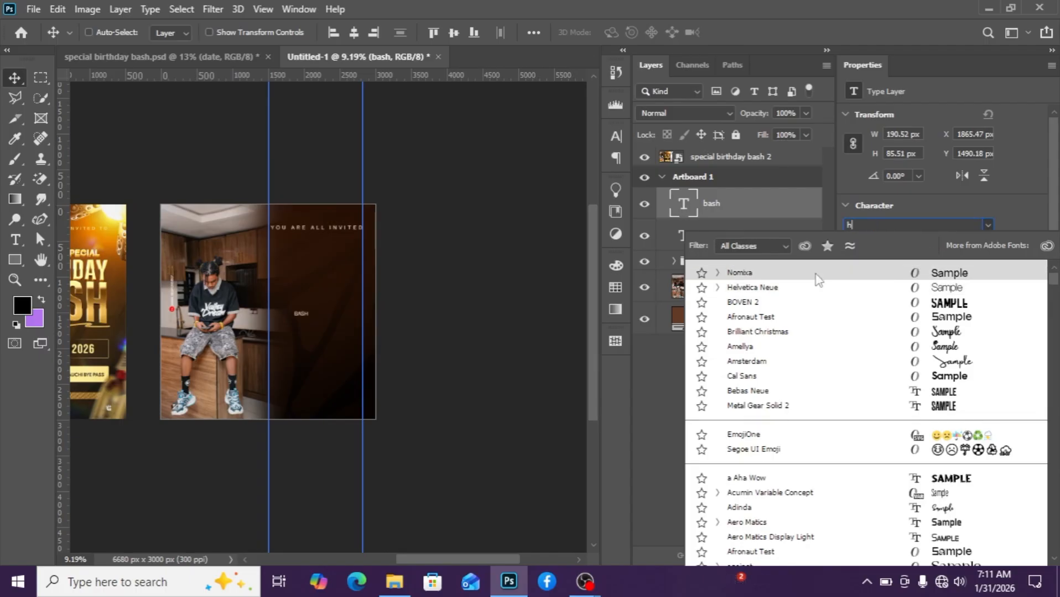
type("hman Trial")
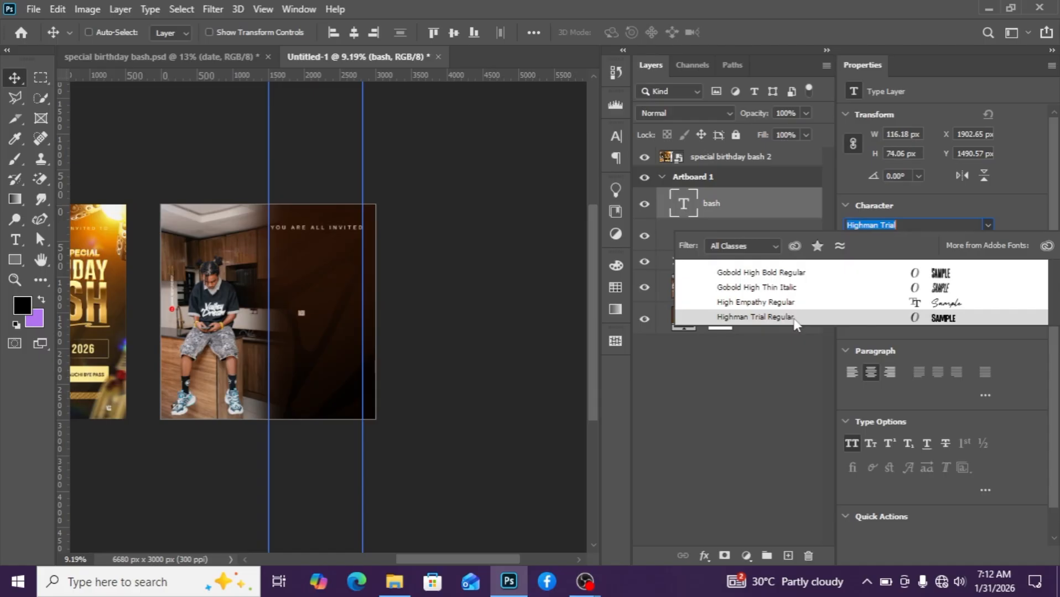
left_click(794, 321)
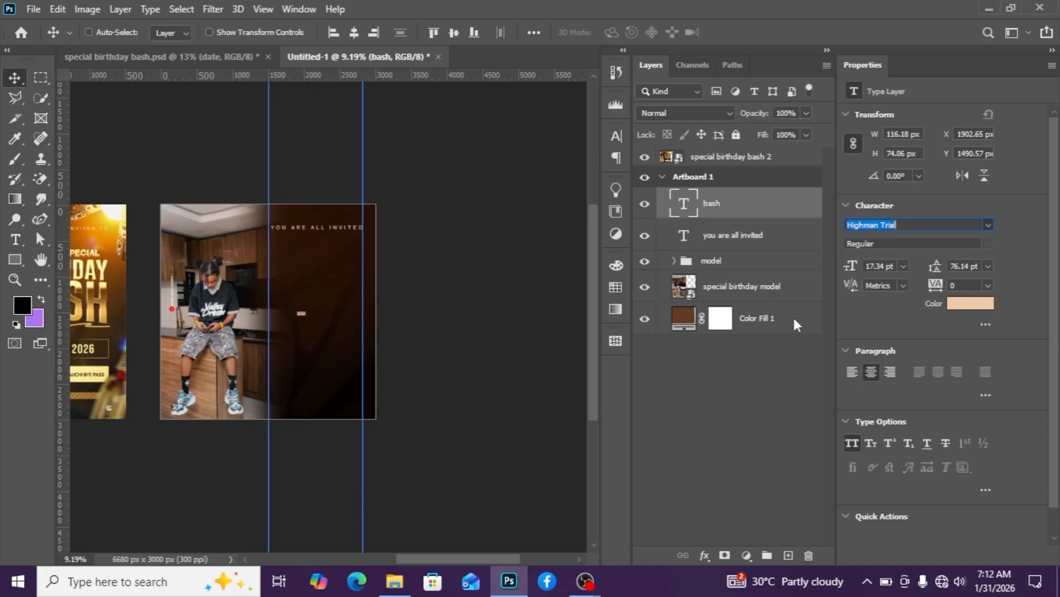
Scale the BASH text up to about 199 pt so it spans the dark right panel.
scroll(336, 345, "up", 2)
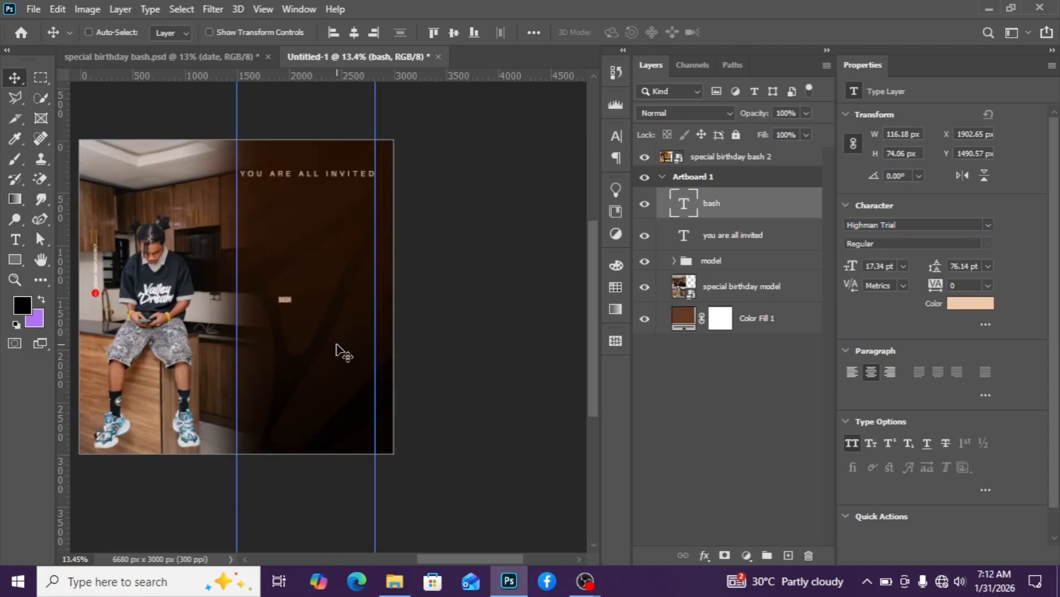
key("ctrl+t")
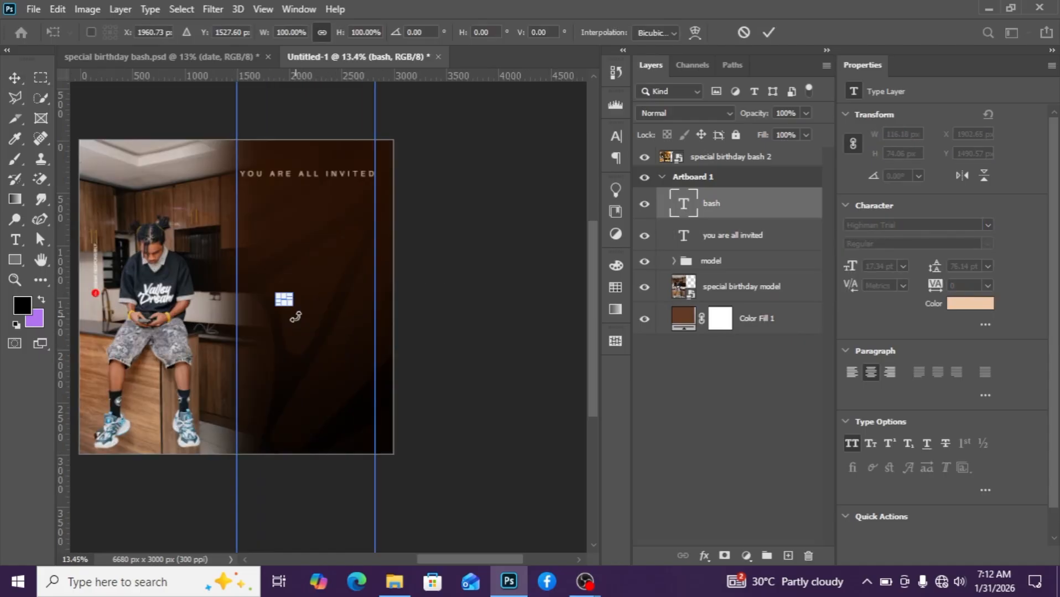
left_click_drag(318, 346, 246, 367)
left_click_drag(230, 374, 235, 381)
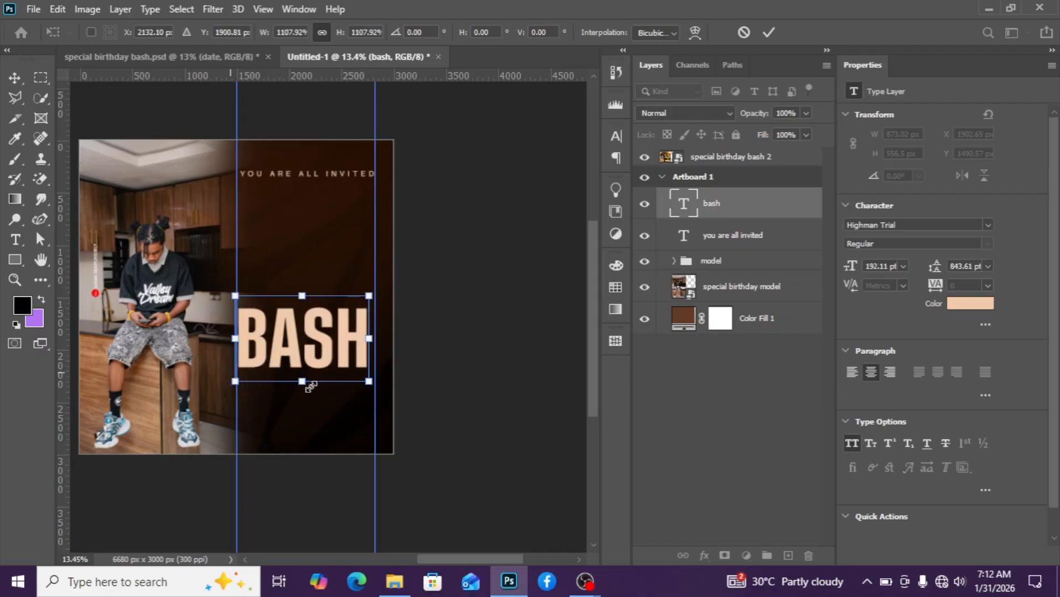
left_click_drag(367, 382, 326, 283)
key("Return")
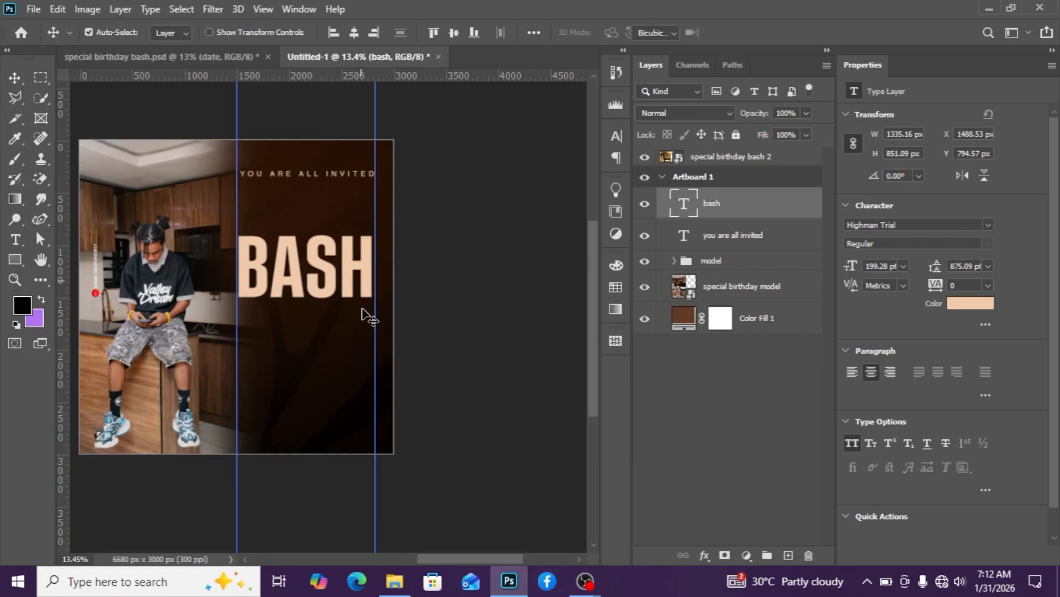
Enlarge the BASH text slightly to about 202 pt.
key("ctrl+t")
left_click_drag(374, 313, 377, 315)
key("Return")
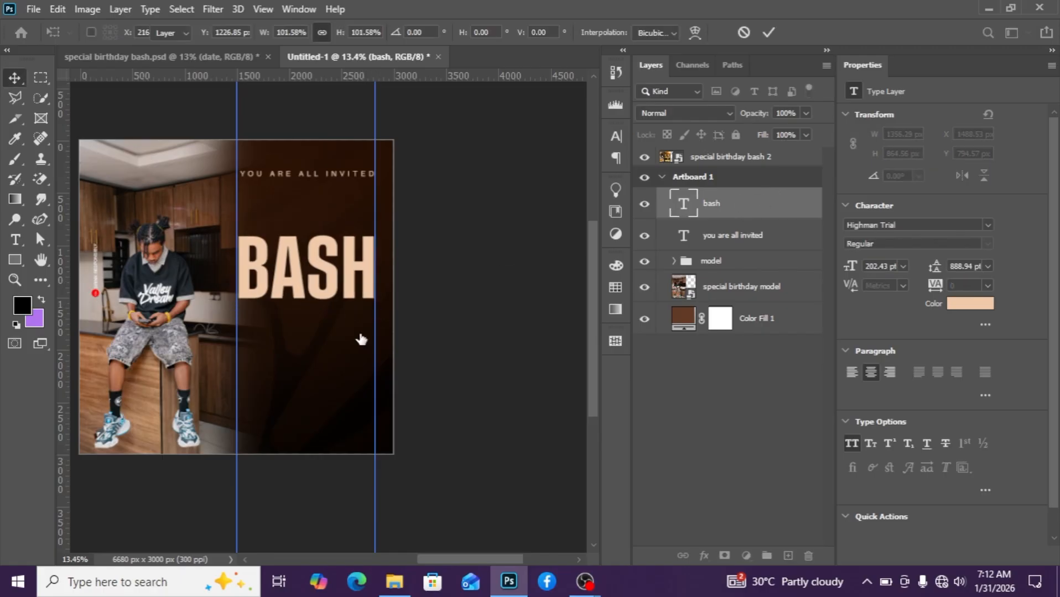
Duplicate the BASH text layer and move the copy directly below the original.
scroll(317, 326, "down", 3)
scroll(323, 331, "up", 2)
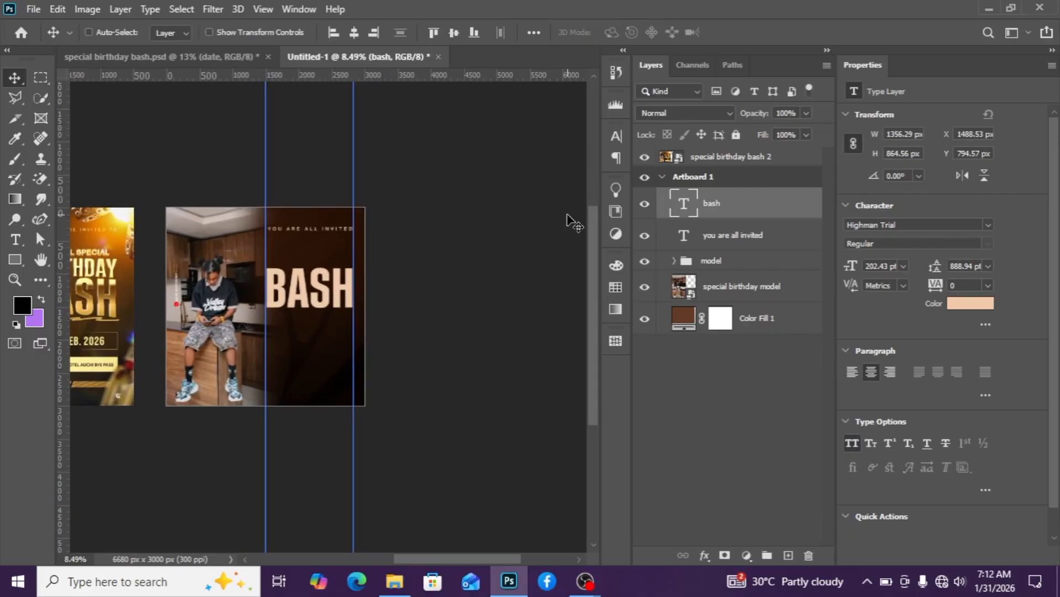
key("ctrl+j")
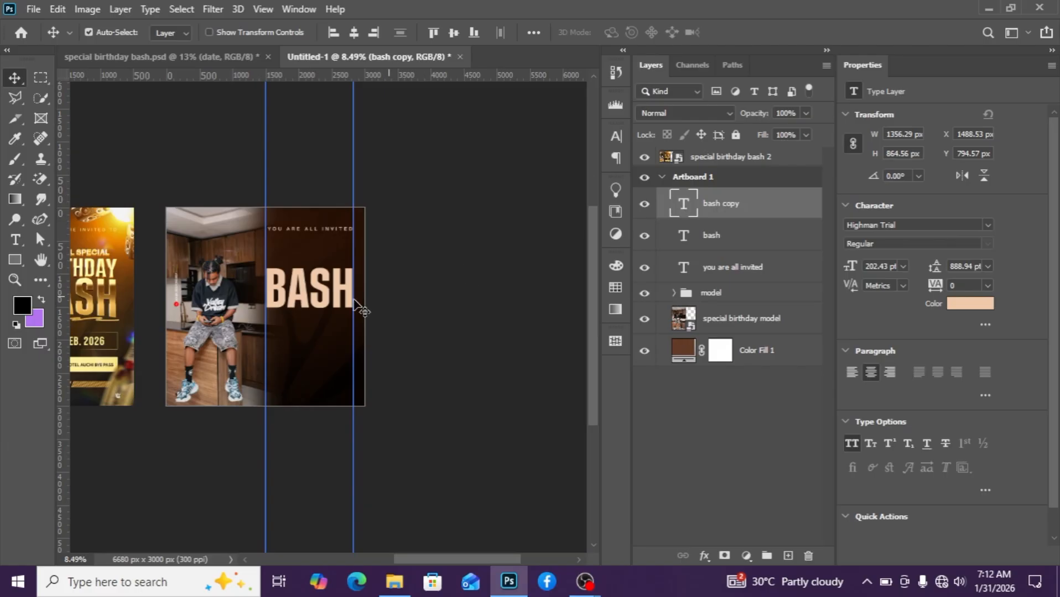
left_click_drag(313, 295, 311, 338)
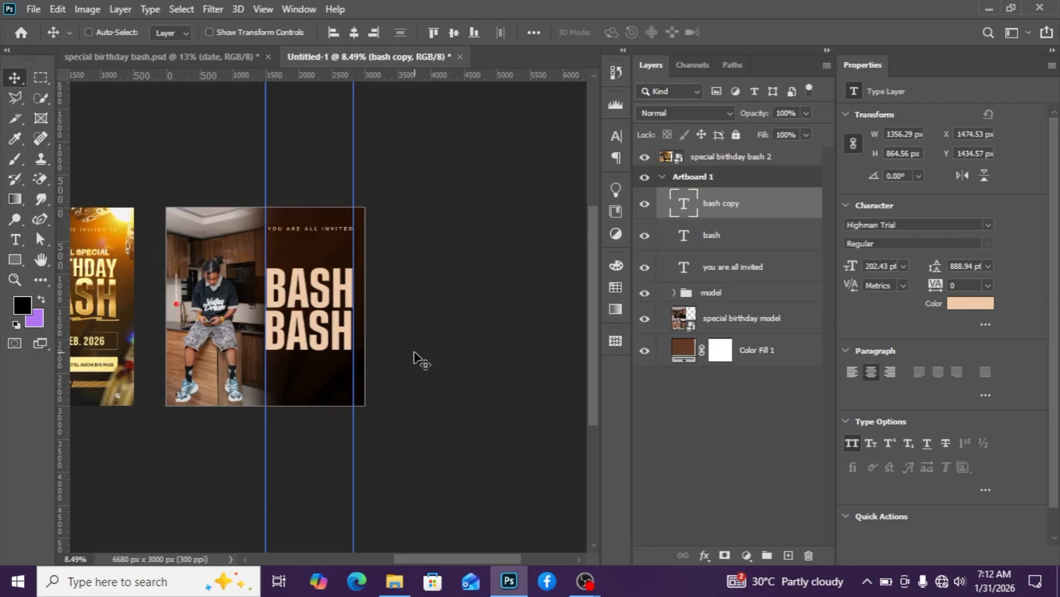
key("shift+Right")
key("Right")
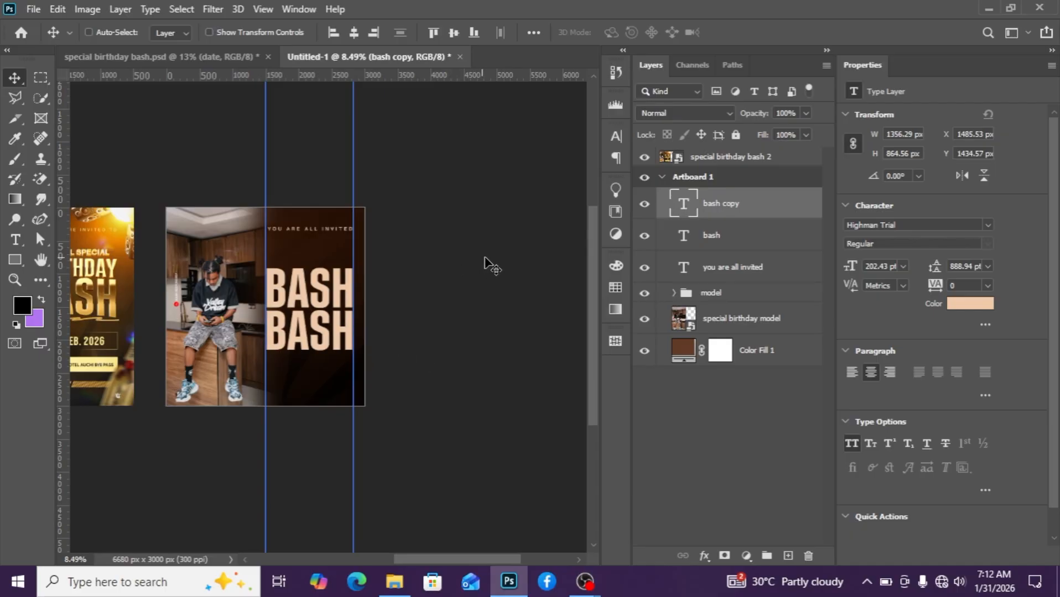
Edit the upper BASH text so it reads BIRTHDAY.
double_click(684, 213)
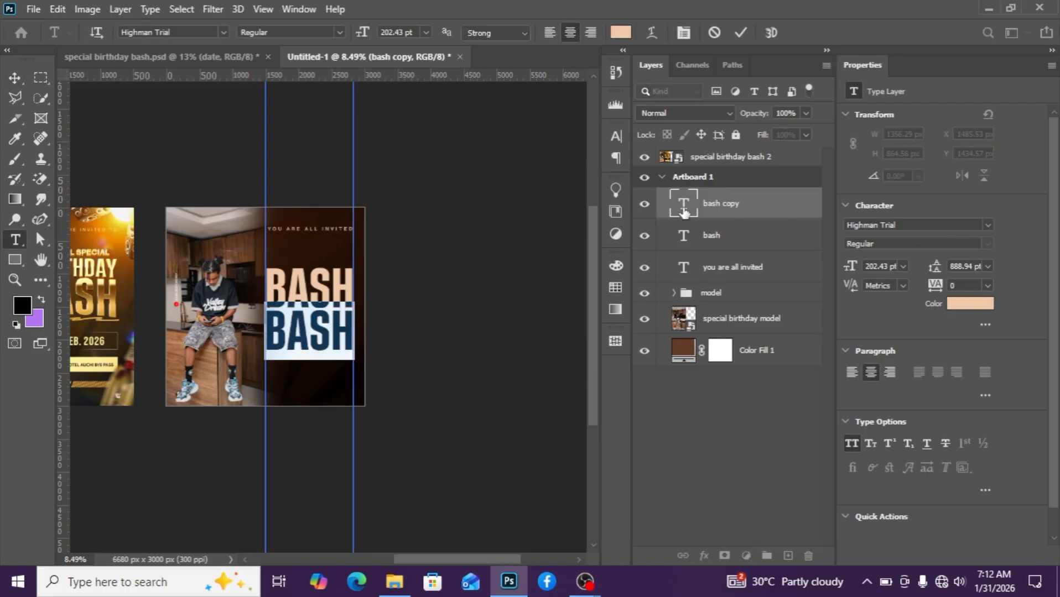
key("ctrl+Return")
key("v")
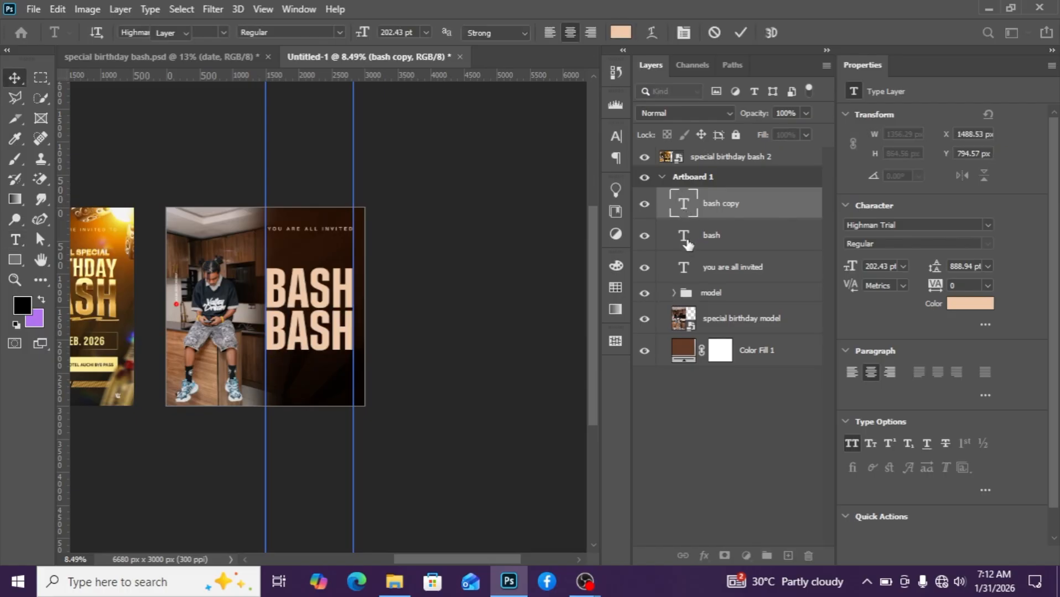
left_click(684, 243)
double_click(685, 243)
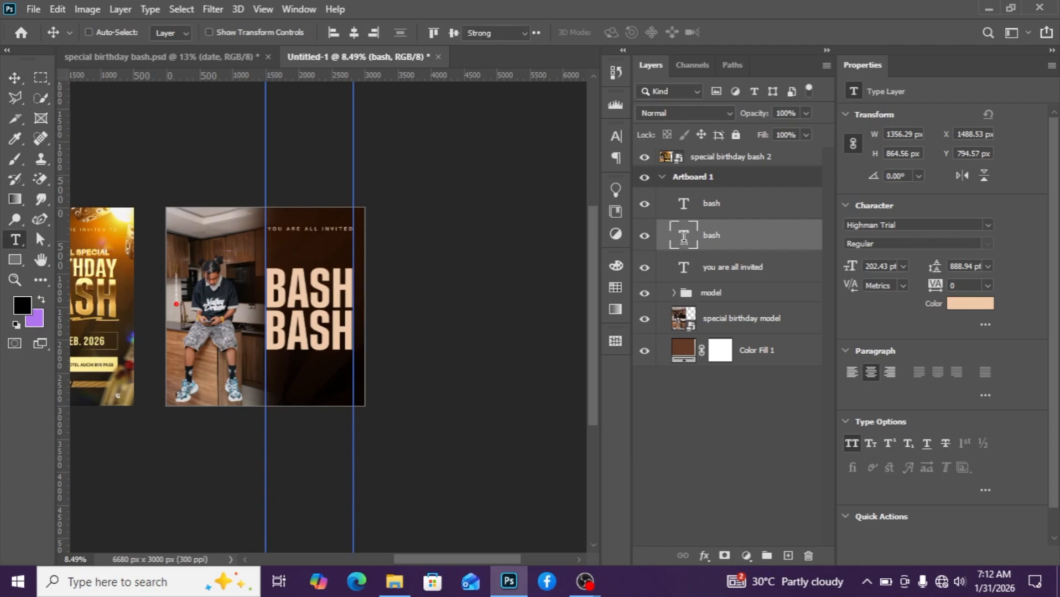
type("BI")
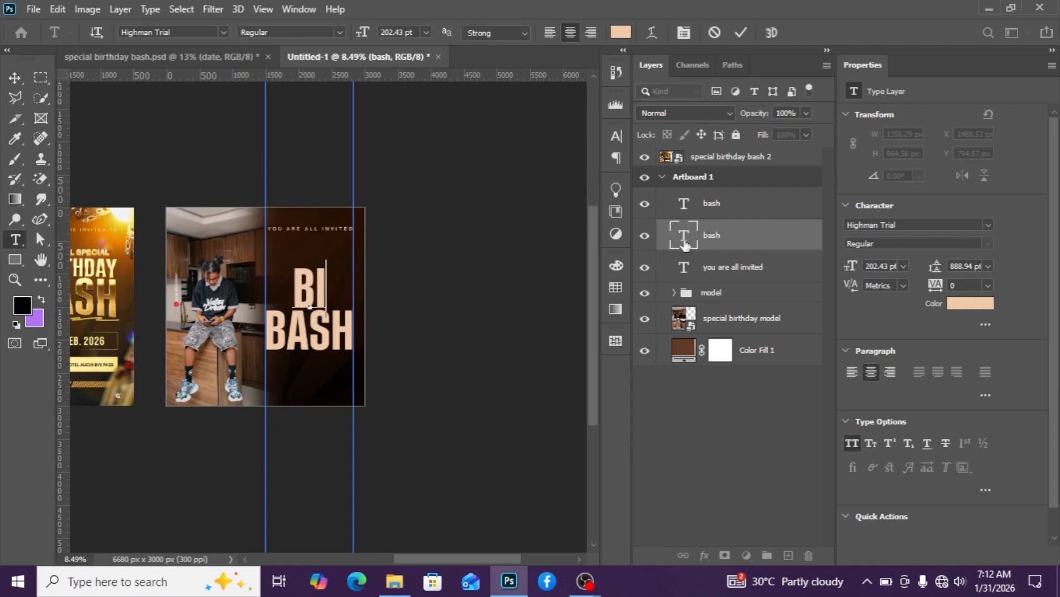
type("RTHDZ")
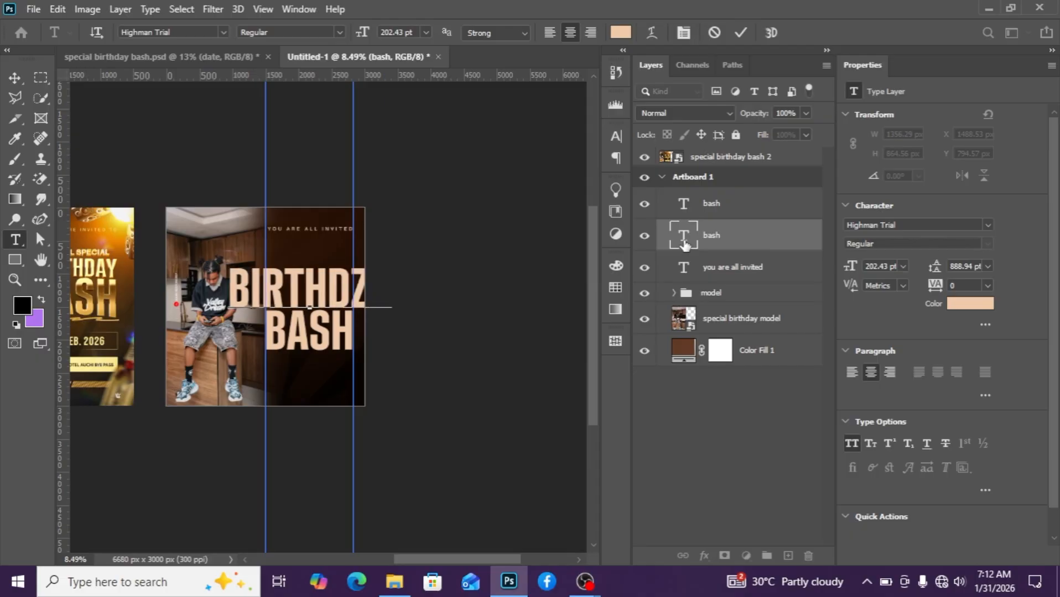
type("A")
key("BackSpace")
key("BackSpace")
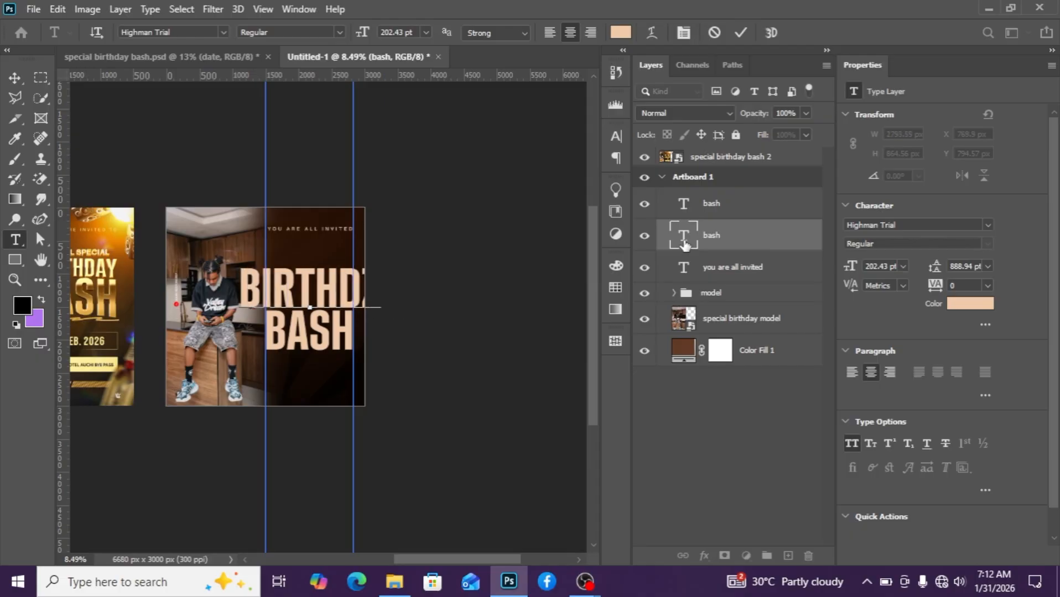
type("A")
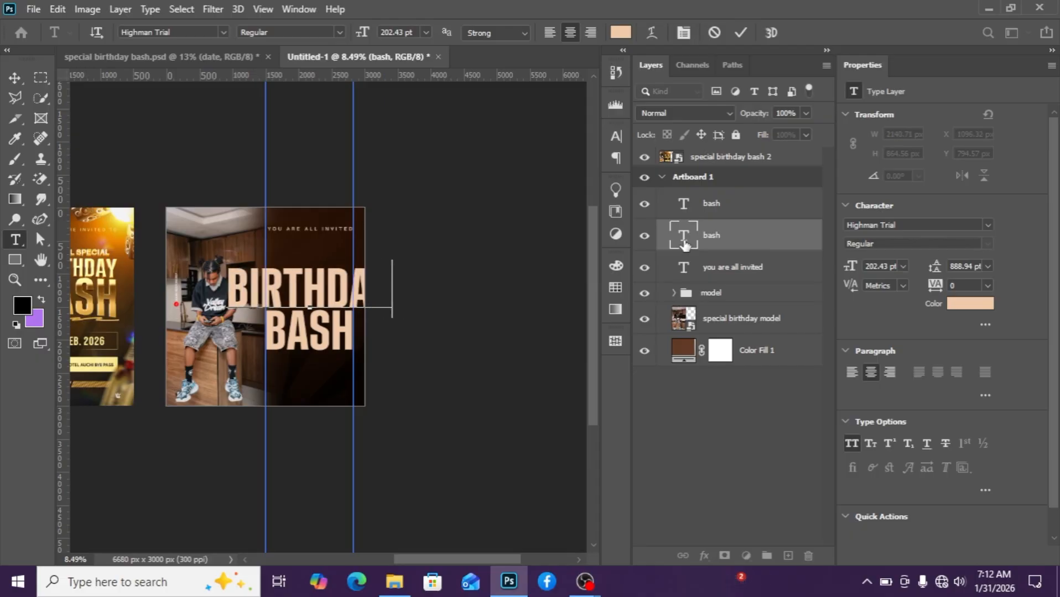
key("ctrl+Return")
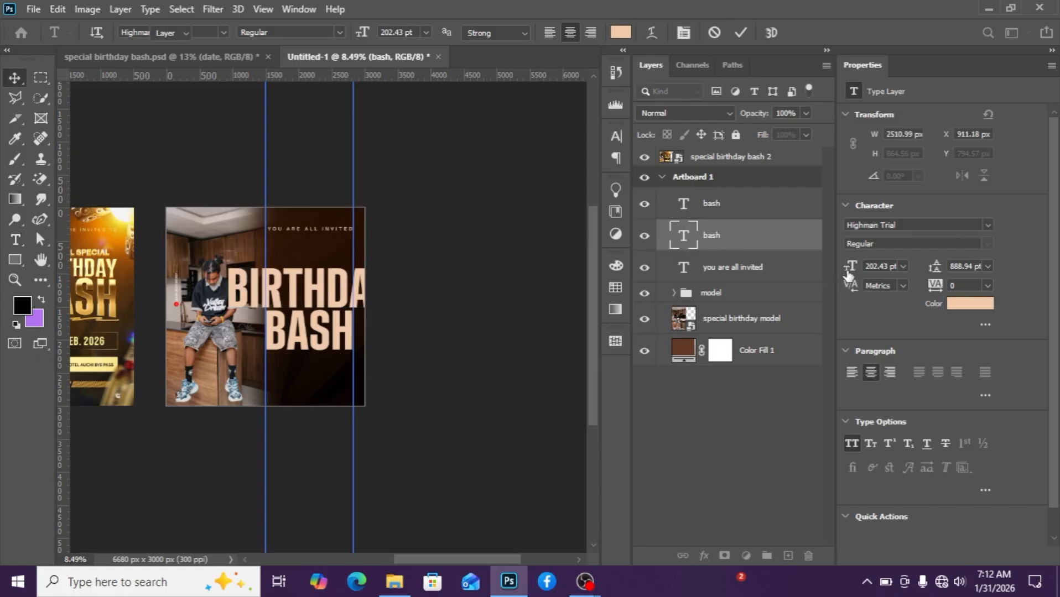
Set the BIRTHDAY text's font size to 82.43 pt.
left_click_drag(850, 266, 845, 268)
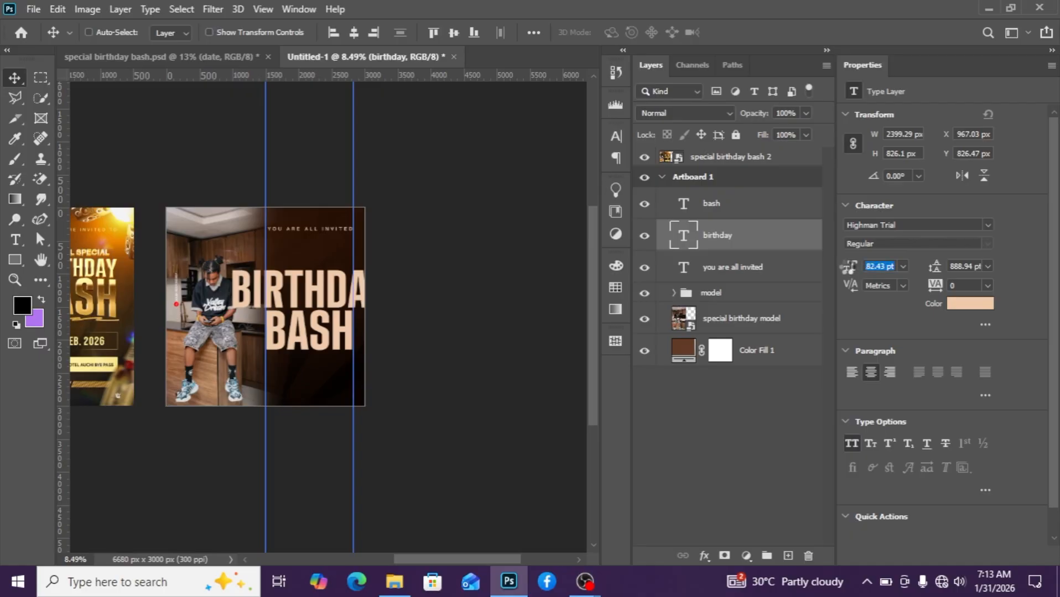
scroll(325, 348, "down", 2)
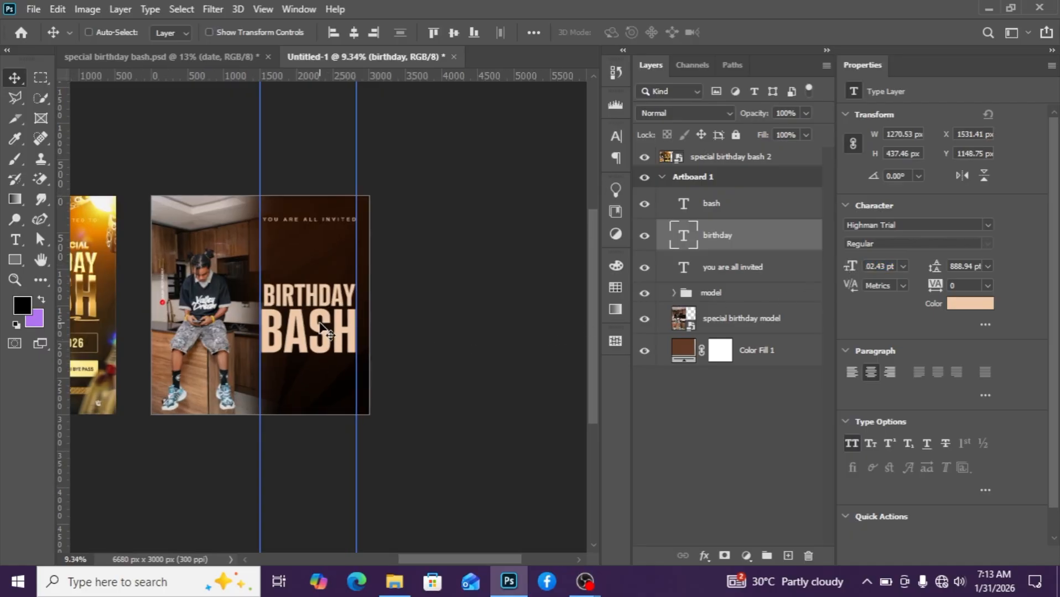
scroll(325, 348, "up", 4)
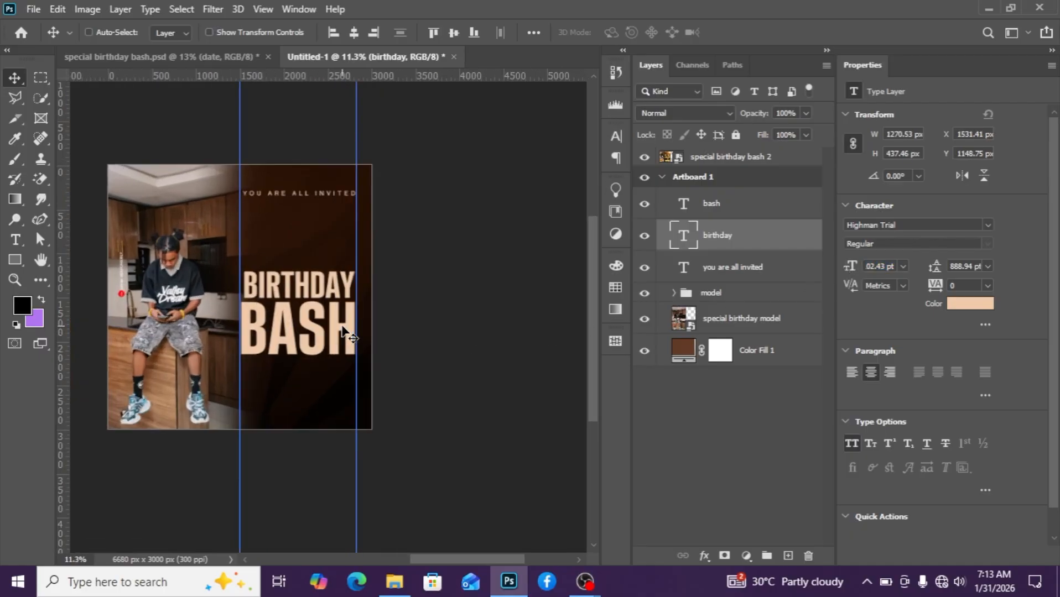
Nudge the BIRTHDAY text slightly left and down.
key("Left")
key("Left")
key("Left")
key("Left")
key("Left")
key("Left")
key("Left")
key("Left")
key("Left")
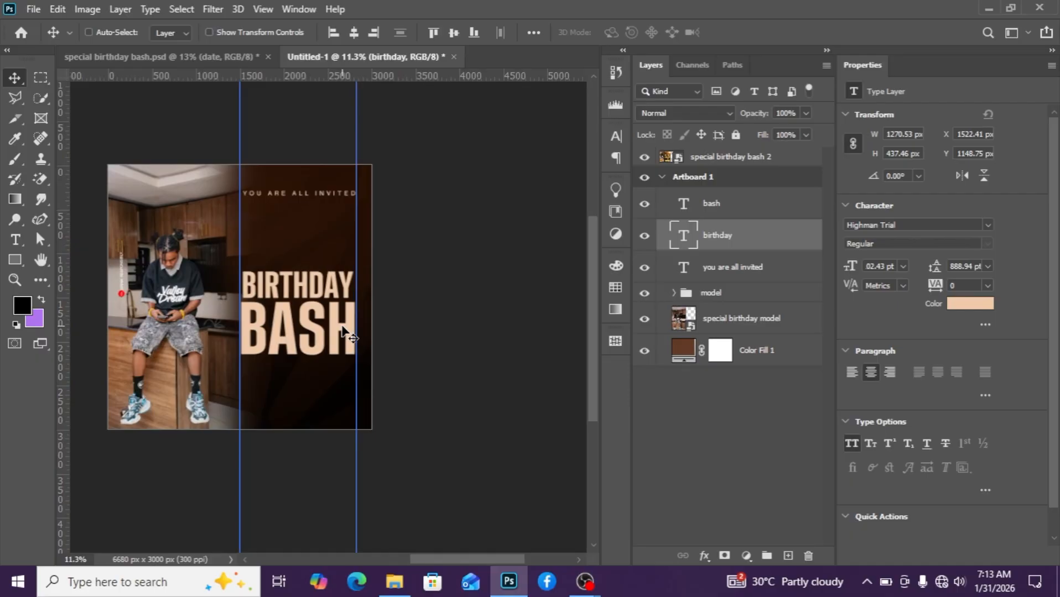
key("Down")
key("Down")
key("Down")
key("Down")
key("Down")
key("Down")
key("Down")
key("Down")
key("Down")
key("Down")
key("Down")
key("Down")
key("Down")
key("Down")
key("Down")
key("Down")
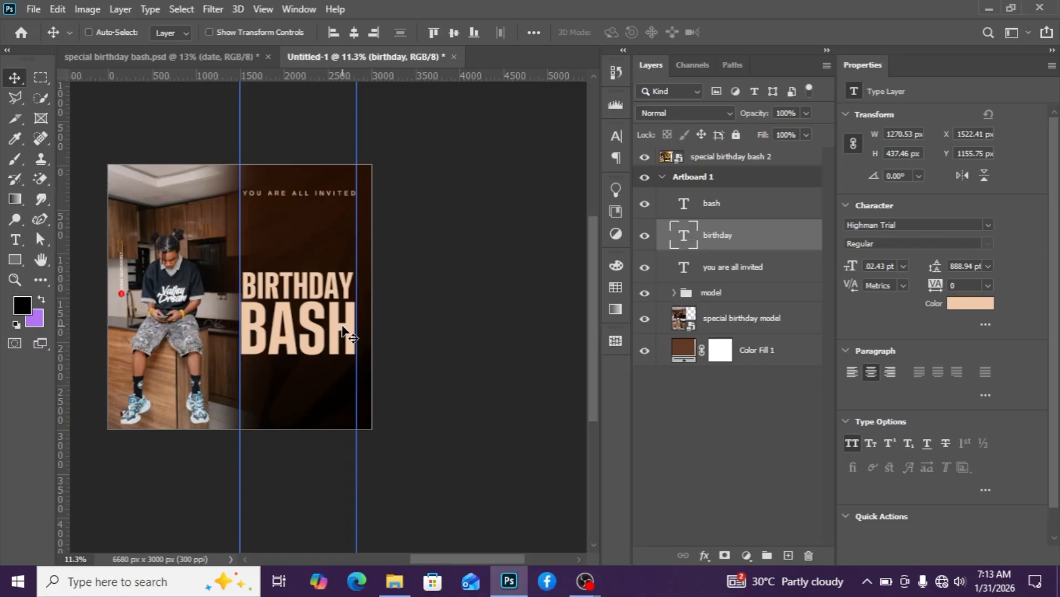
Add a new layer and type a small line 'SPECIAL SPCIAL' above the BIRTHDAY heading.
left_click(735, 210)
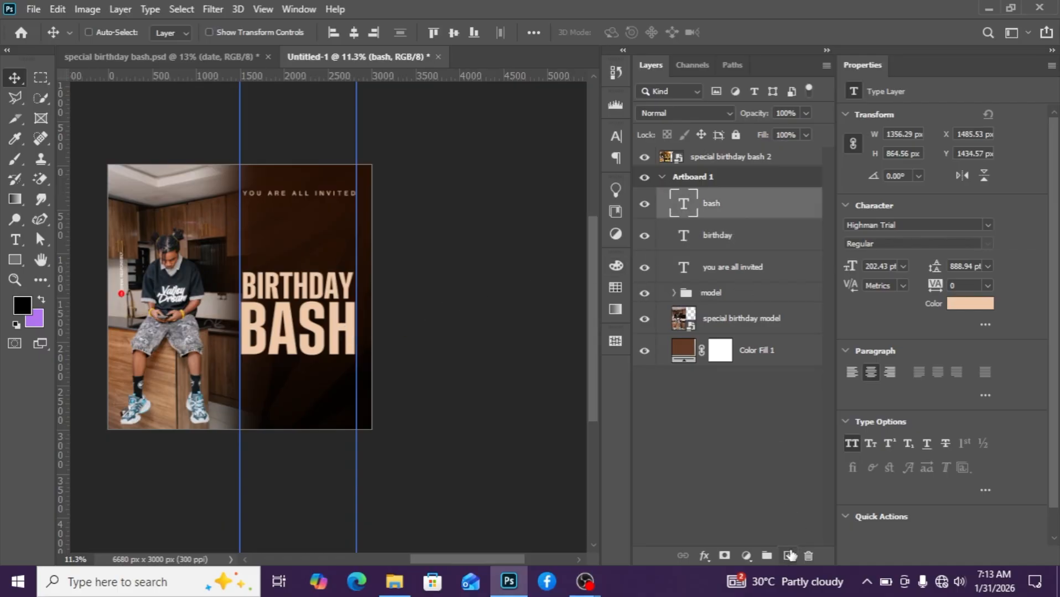
left_click(790, 555)
left_click(15, 239)
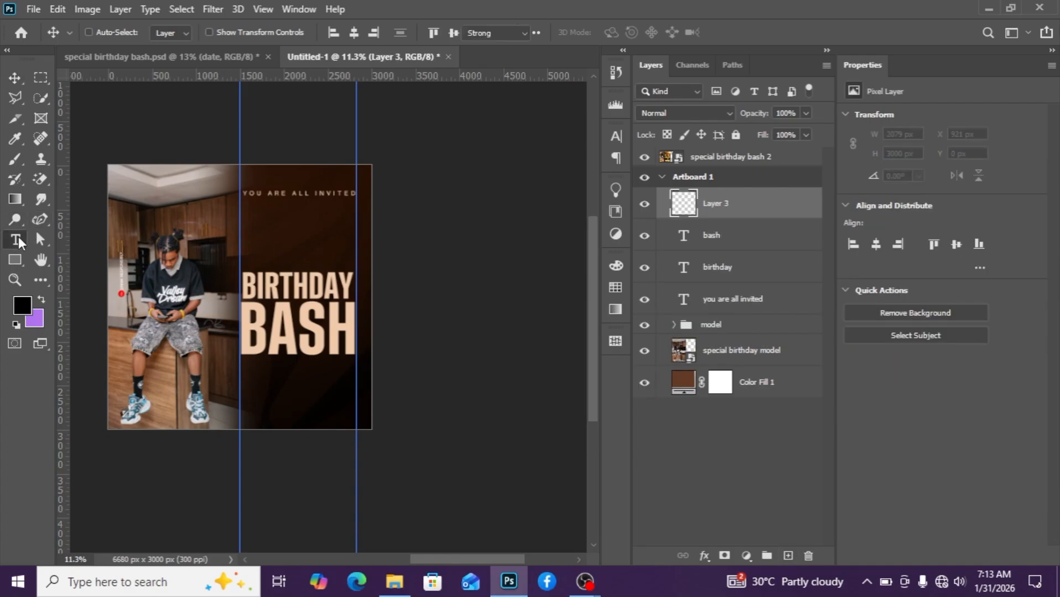
left_click(291, 253)
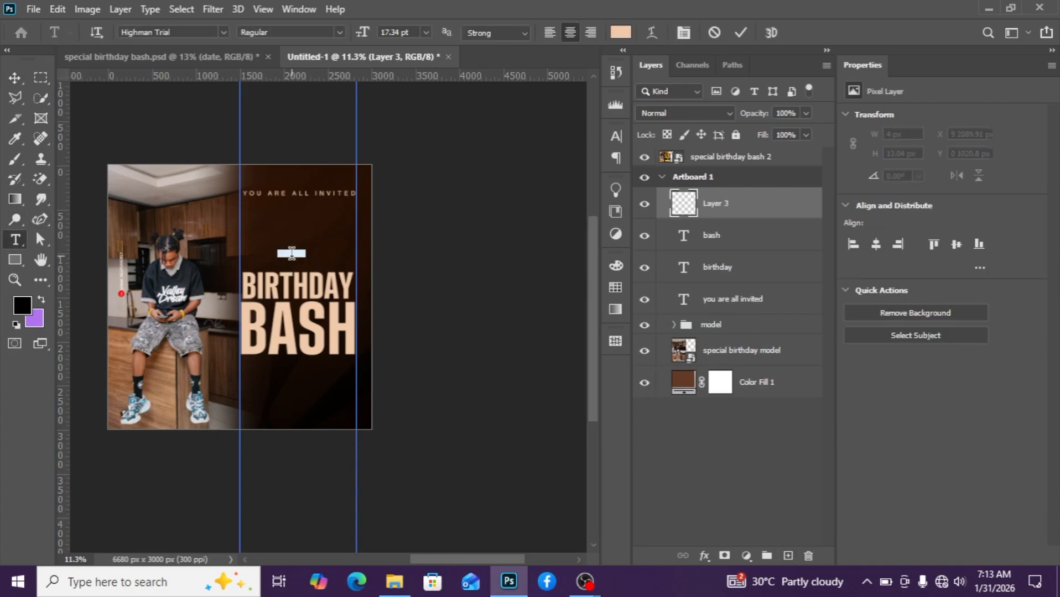
key("BackSpace")
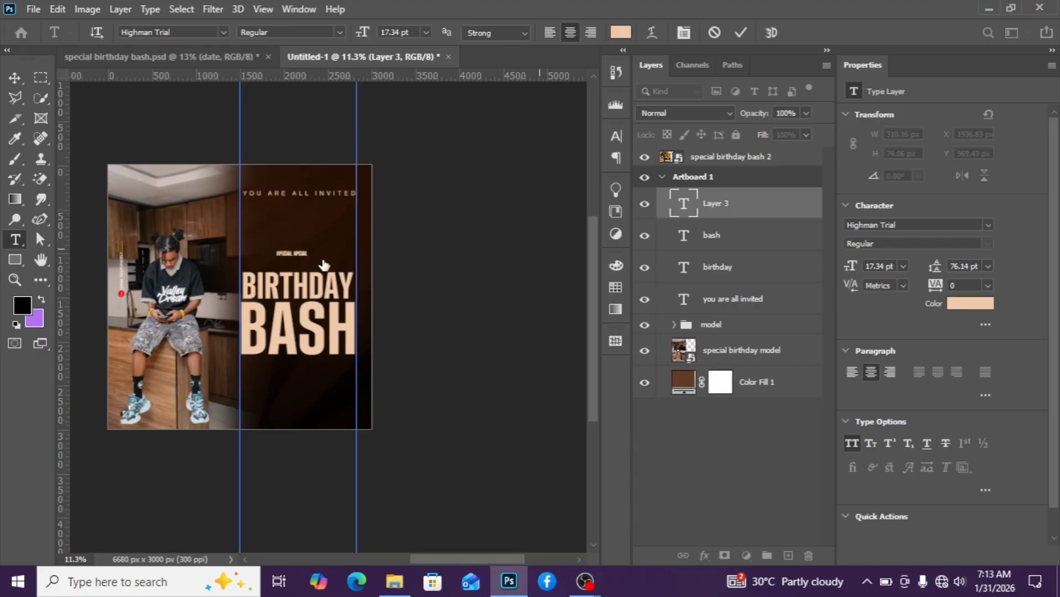
key("ctrl+Return")
scroll(304, 271, "up", 2)
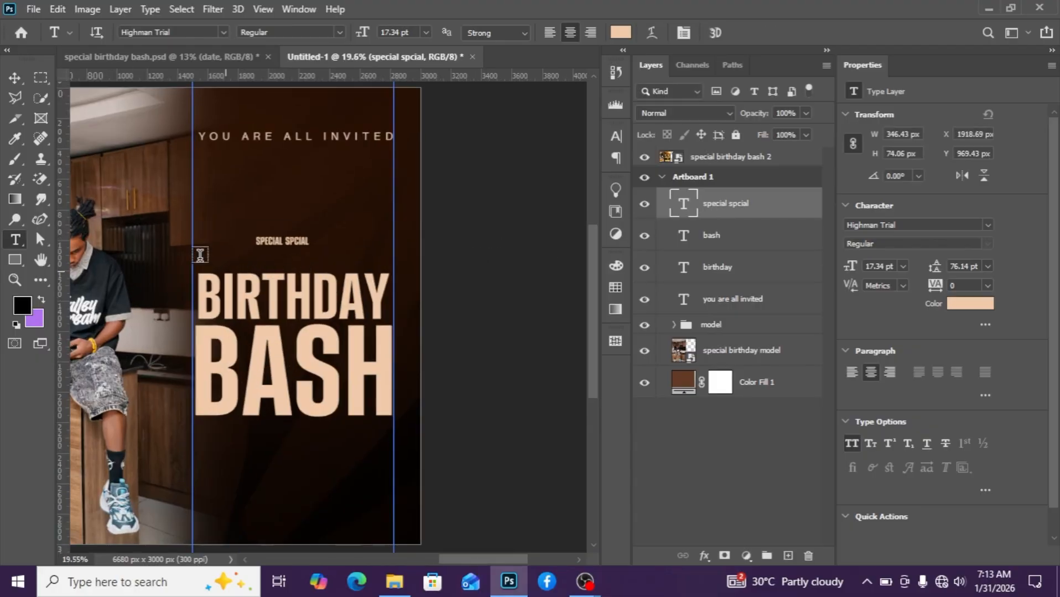
Set the SPECIAL SPECIAL text's font to Nomixa Bold.
left_click(15, 77)
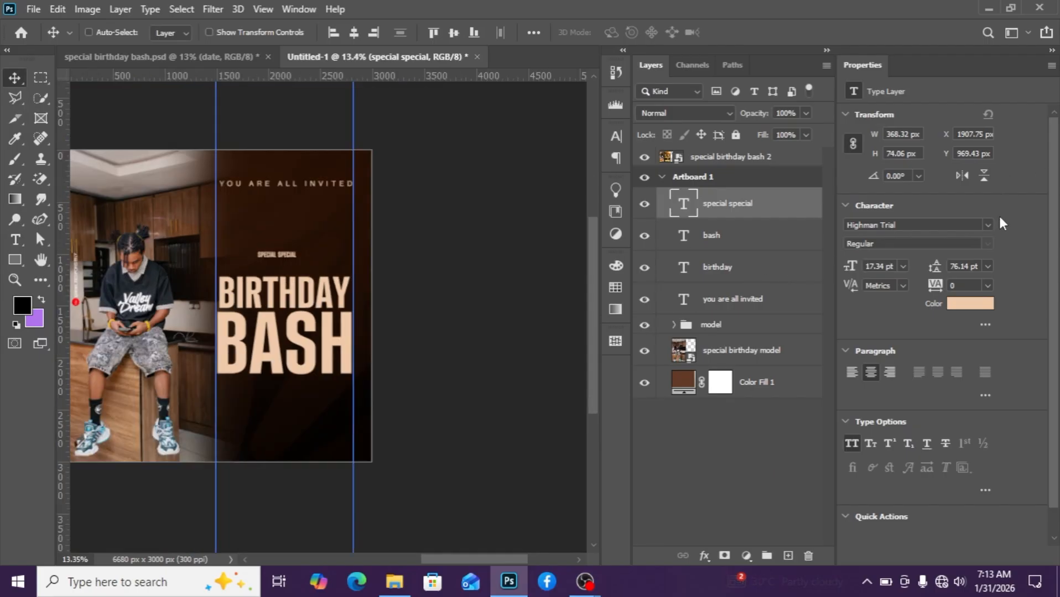
left_click(987, 224)
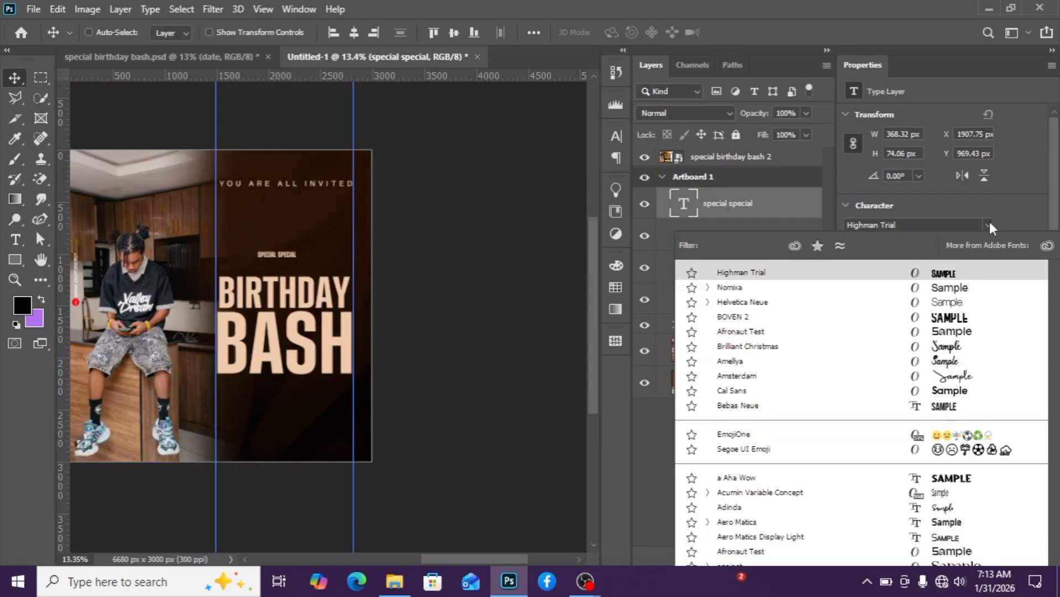
left_click(731, 288)
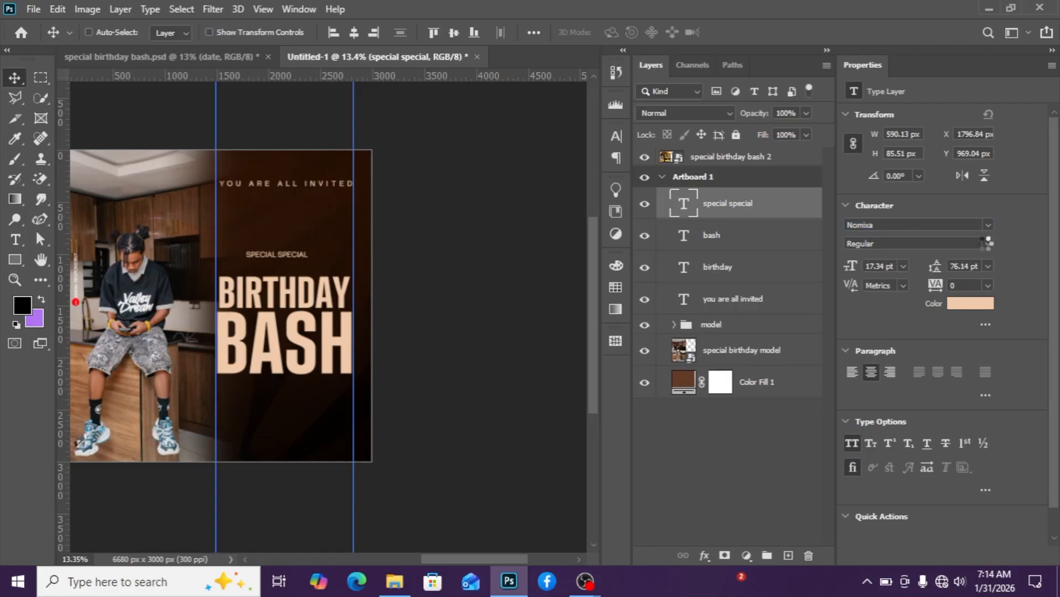
left_click(986, 245)
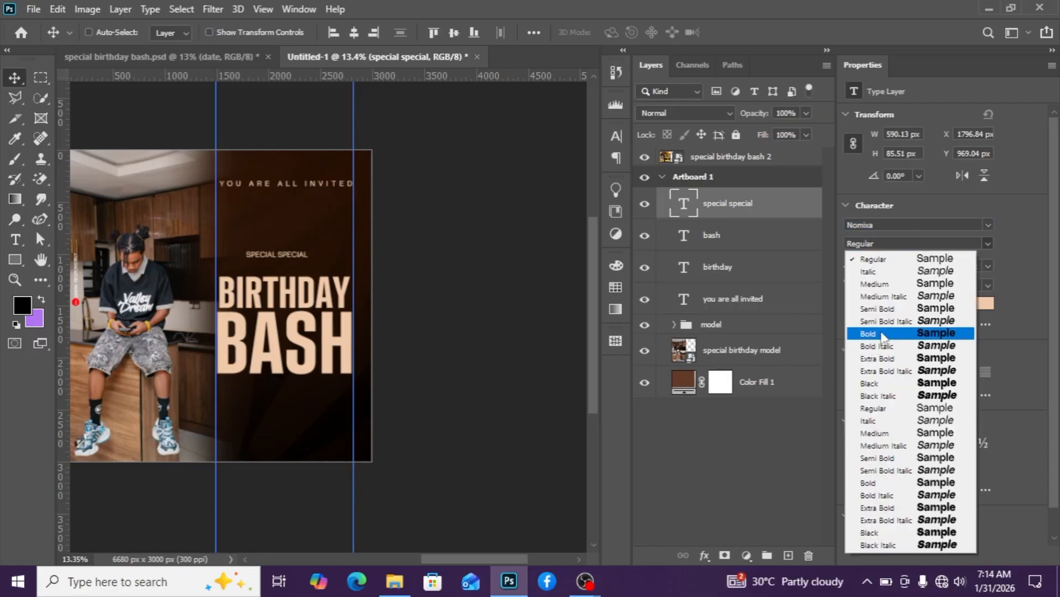
left_click(879, 334)
scroll(347, 299, "up", 1)
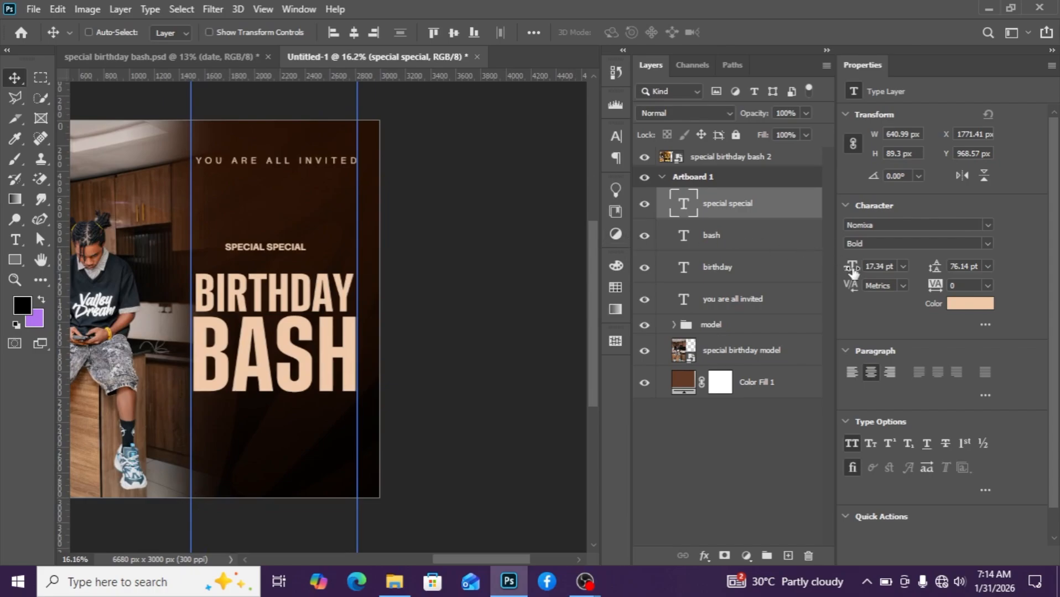
Enlarge the SPECIAL SPECIAL text to 24.34 pt and move it down just above the BIRTHDAY heading.
left_click_drag(853, 271, 858, 269)
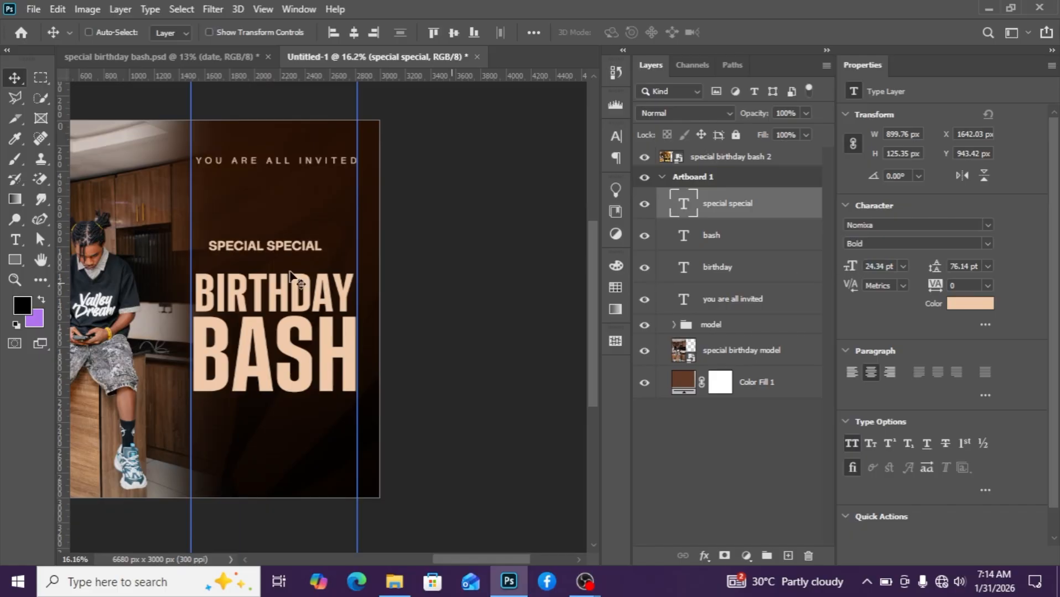
mouse_move(257, 248)
left_mouse_down()
mouse_move(265, 274)
mouse_move(266, 264)
left_mouse_up()
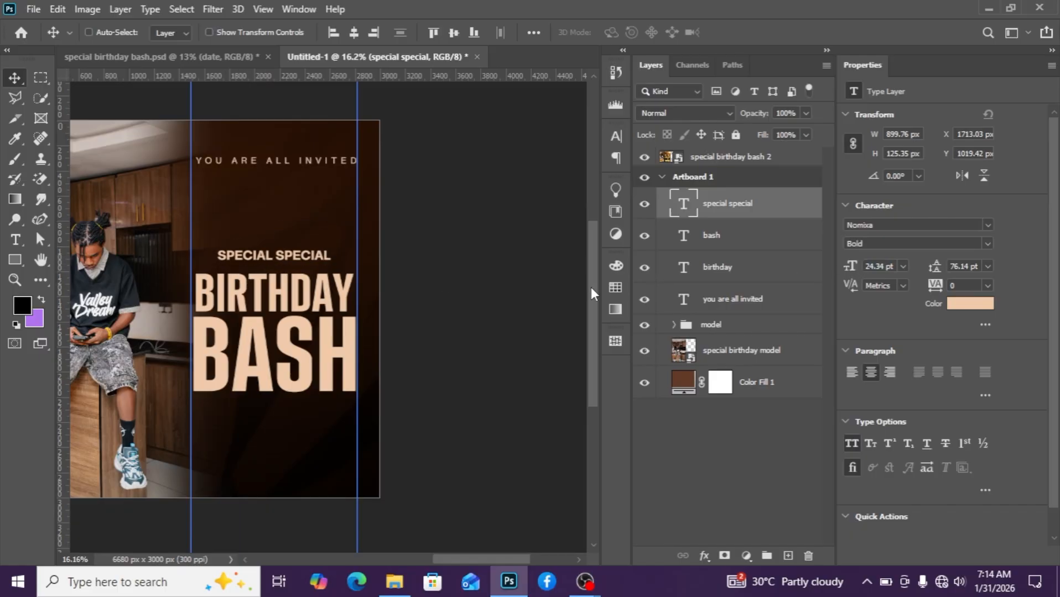
key("Down")
key("Down")
key("Down")
key("Down")
key("Down")
key("Down")
key("Down")
key("Down")
key("Down")
key("Down")
key("Down")
key("Down")
key("Down")
key("Down")
key("Down")
key("Down")
key("Down")
key("Down")
key("Down")
key("Down")
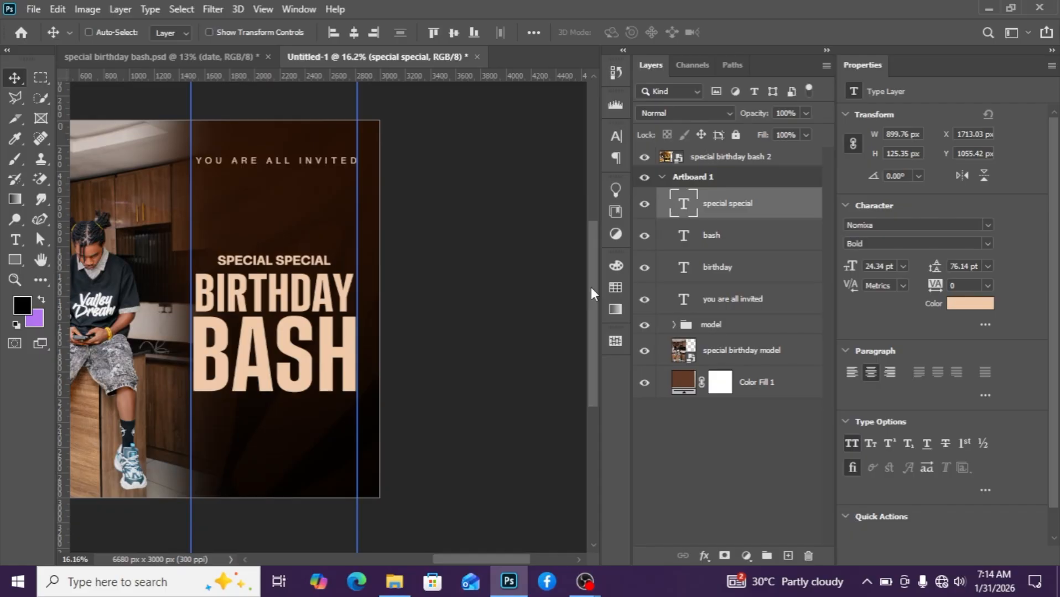
key("Down")
key("Down")
key("Down")
key("Down")
key("Down")
key("Down")
key("Down")
key("Down")
key("Down")
key("Down")
key("Down")
key("Down")
Warp the BIRTHDAY text with the Arc Lower style at a bend of about -1.8%.
left_click(721, 274)
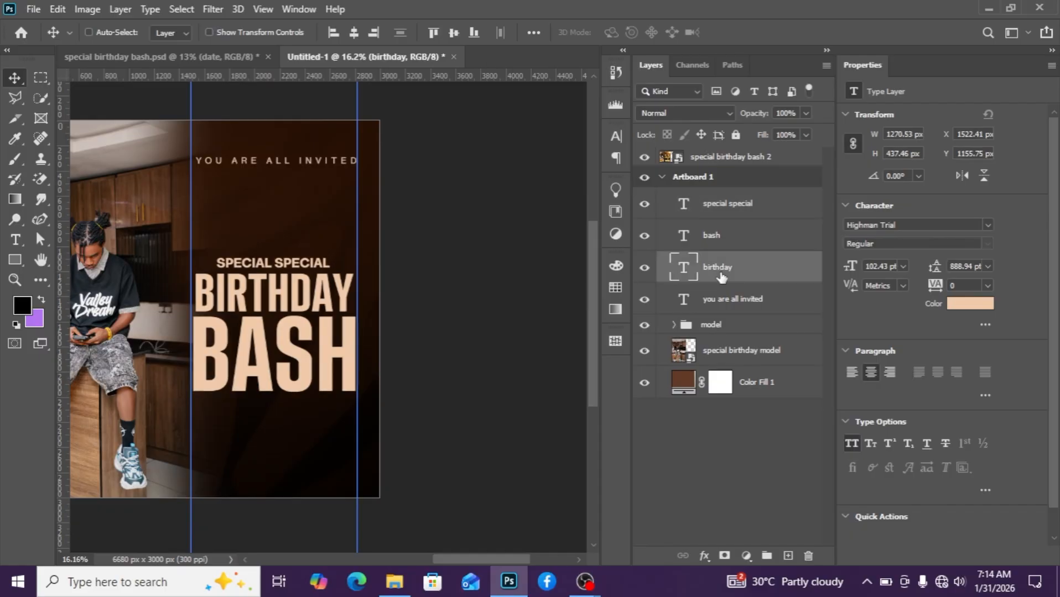
key("ctrl+t")
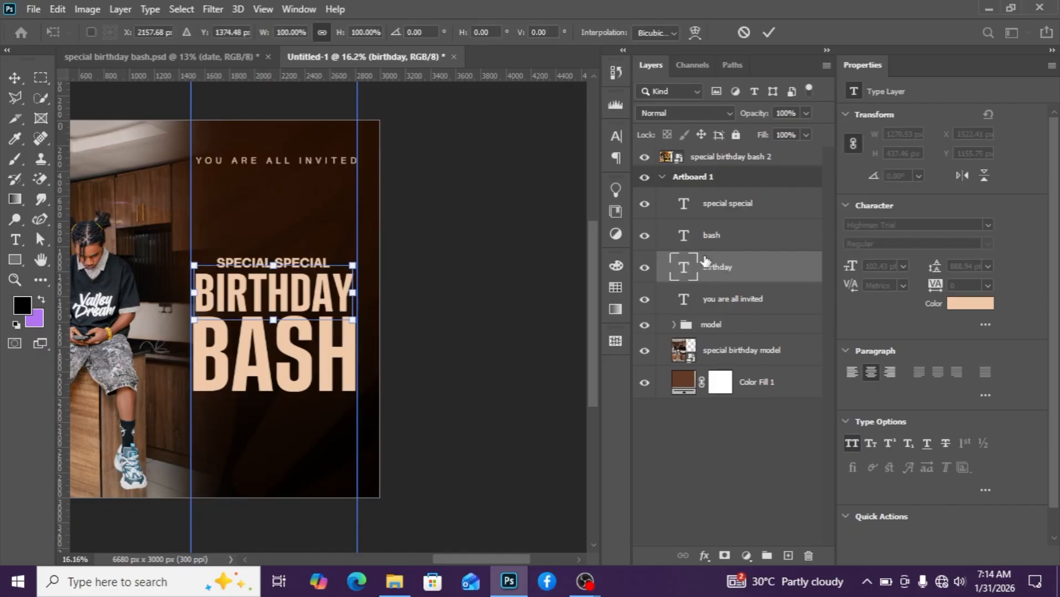
left_click(695, 34)
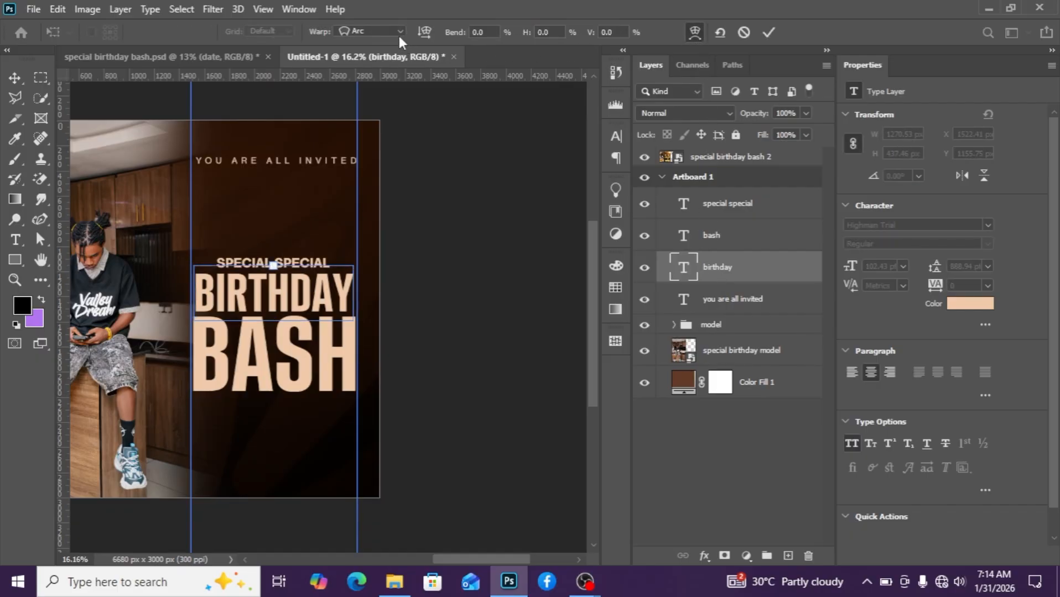
left_click(399, 32)
left_click(694, 33)
left_click(694, 32)
left_click(693, 34)
left_click(401, 33)
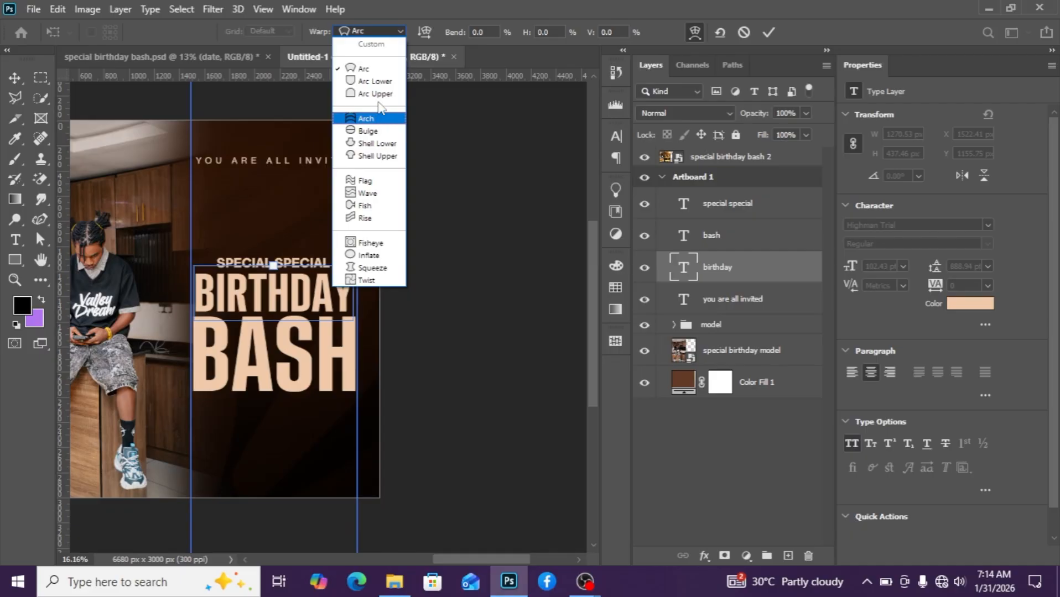
left_click(374, 81)
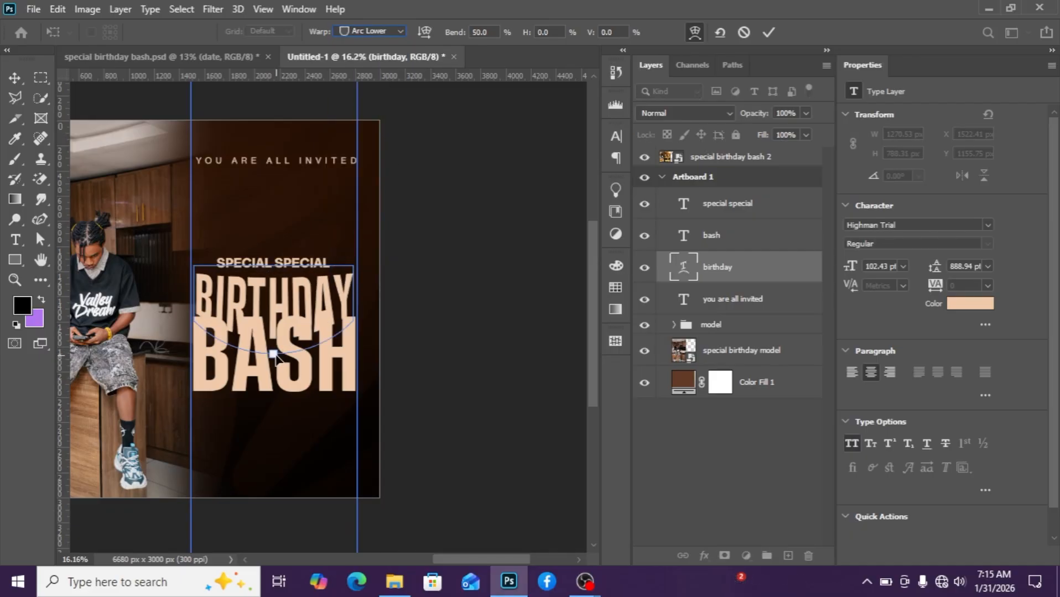
left_click_drag(273, 354, 279, 319)
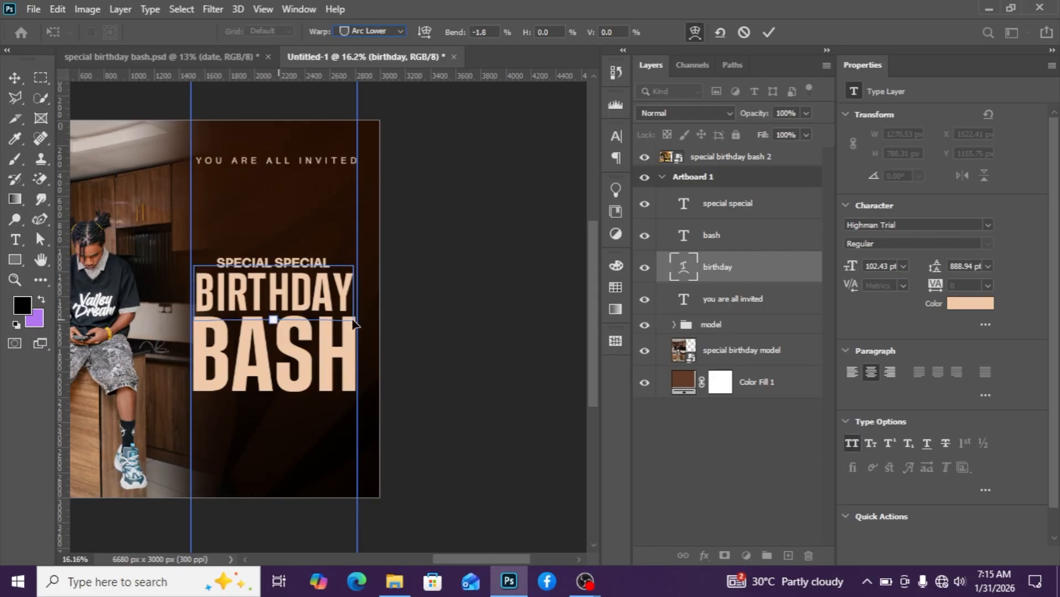
left_click(742, 304)
Warp the BASH text with the Arc Lower style at a bend of about -19.2%.
left_click(725, 237)
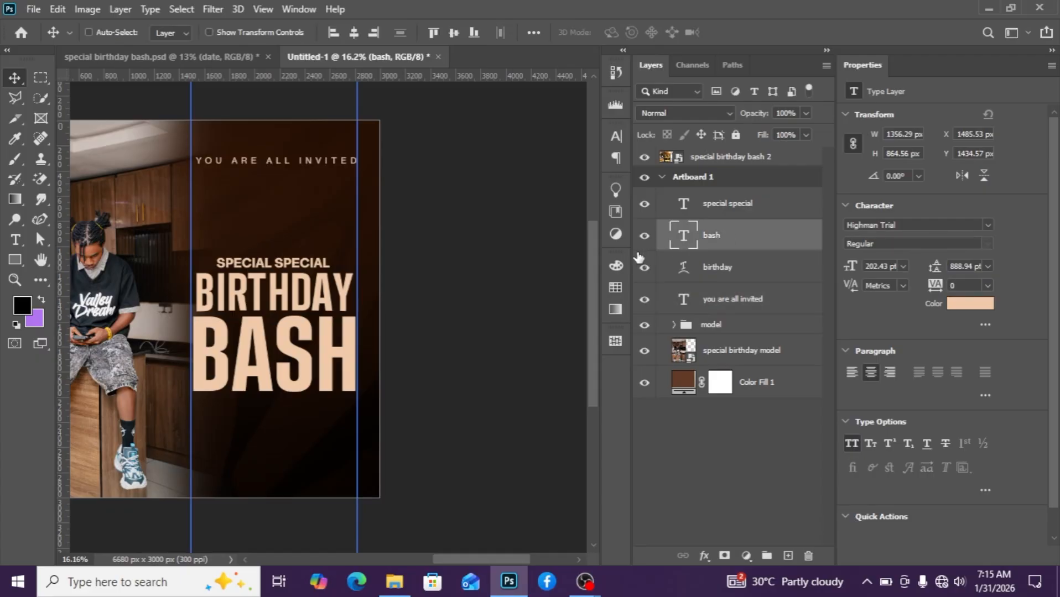
key("ctrl+t")
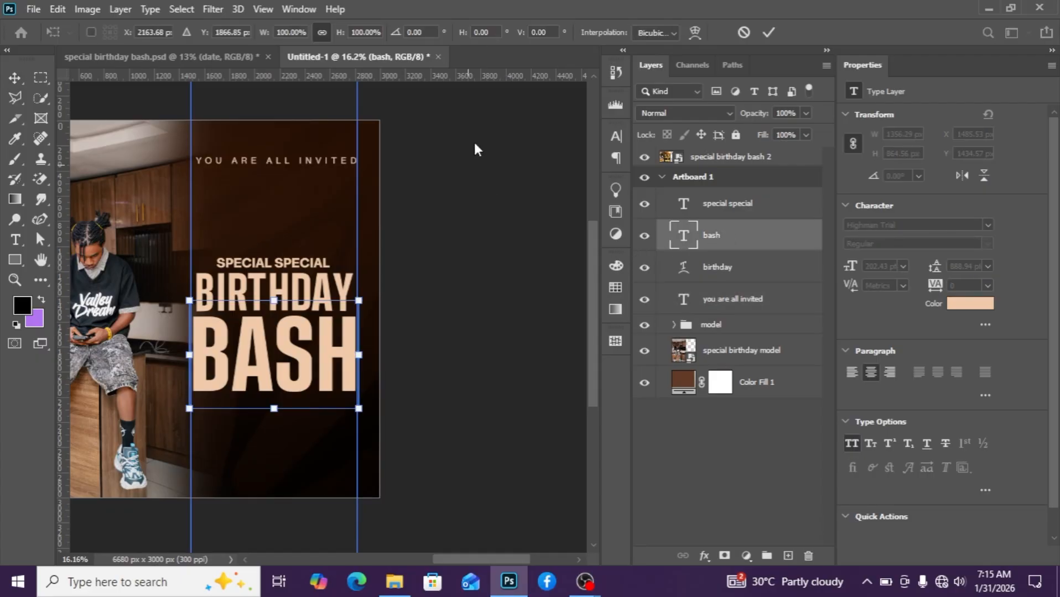
left_click(666, 34)
left_click(662, 78)
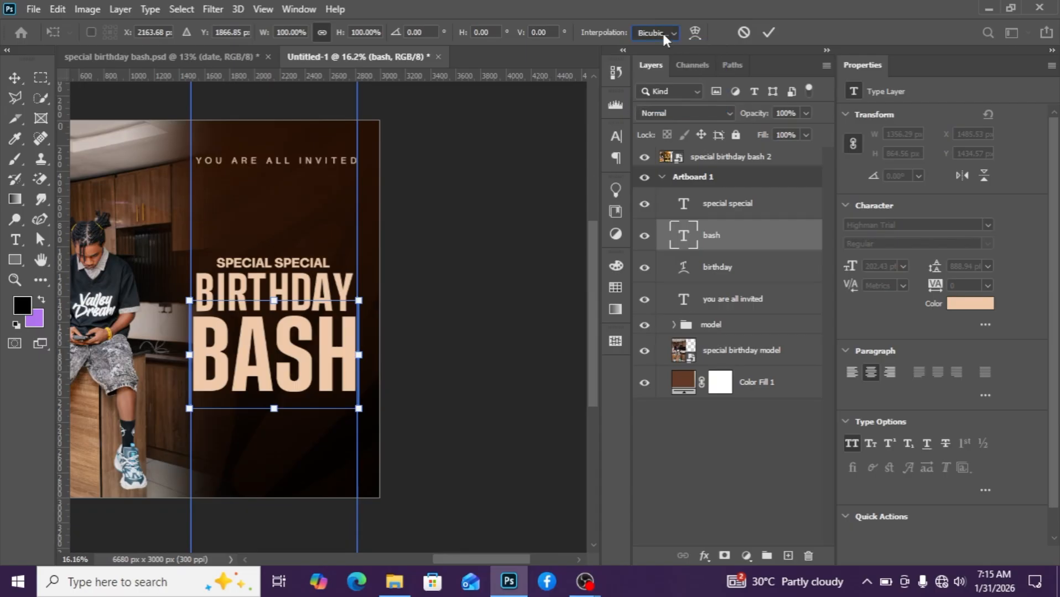
left_click(694, 34)
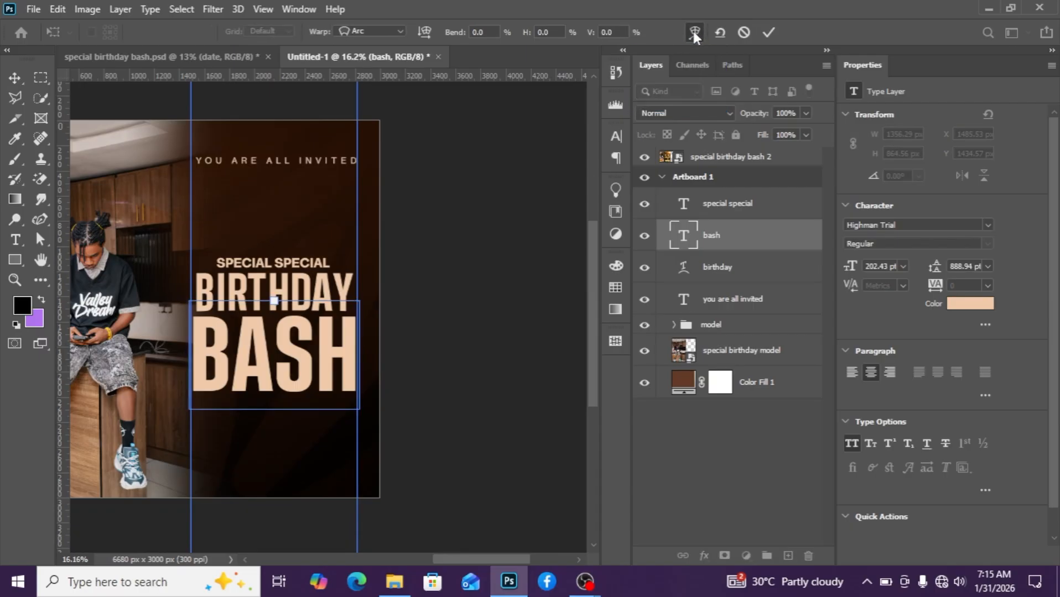
left_click(386, 35)
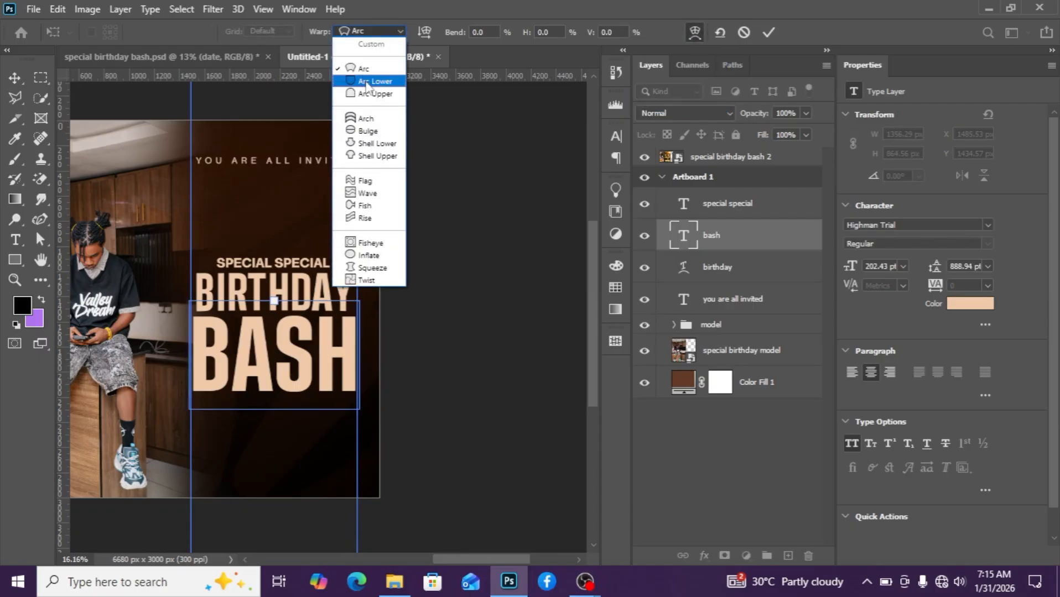
left_click(372, 78)
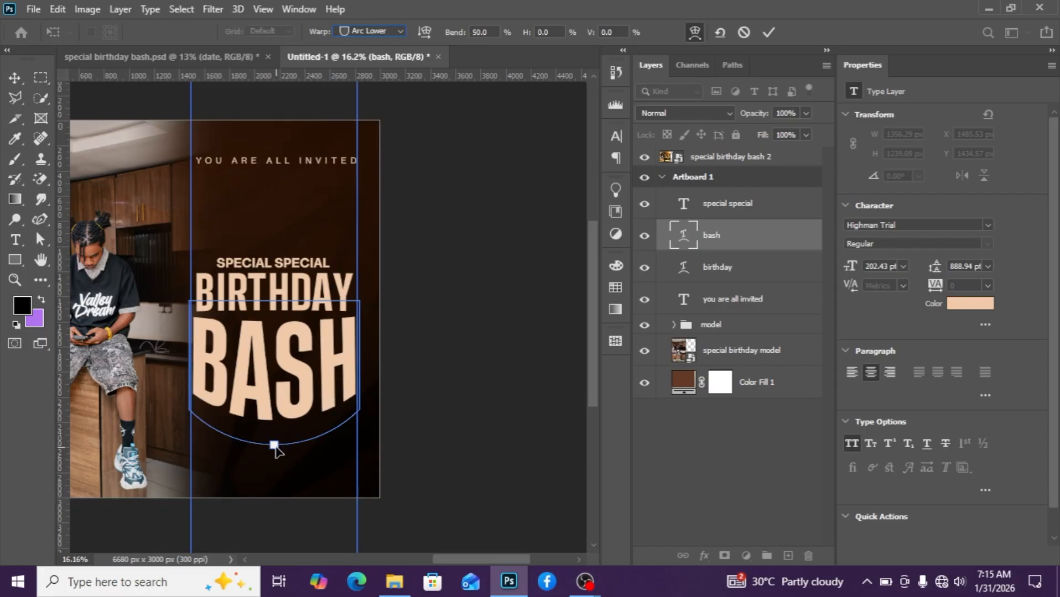
left_click_drag(274, 445, 275, 398)
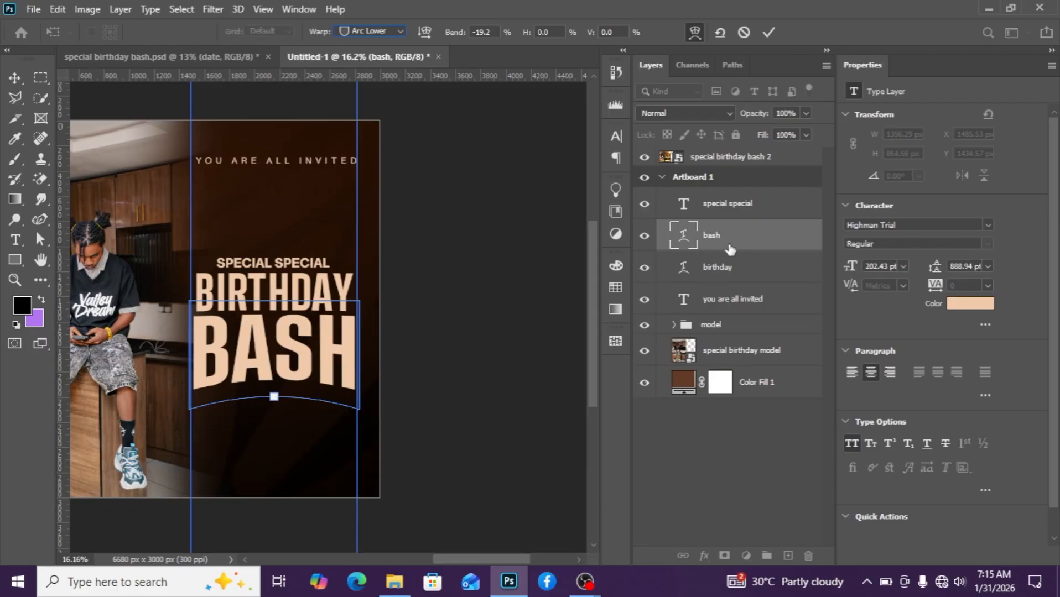
key("Return")
Select the SPECIAL SPECIAL, BASH and BIRTHDAY text layers together and nudge them upward.
scroll(265, 412, "down", 1)
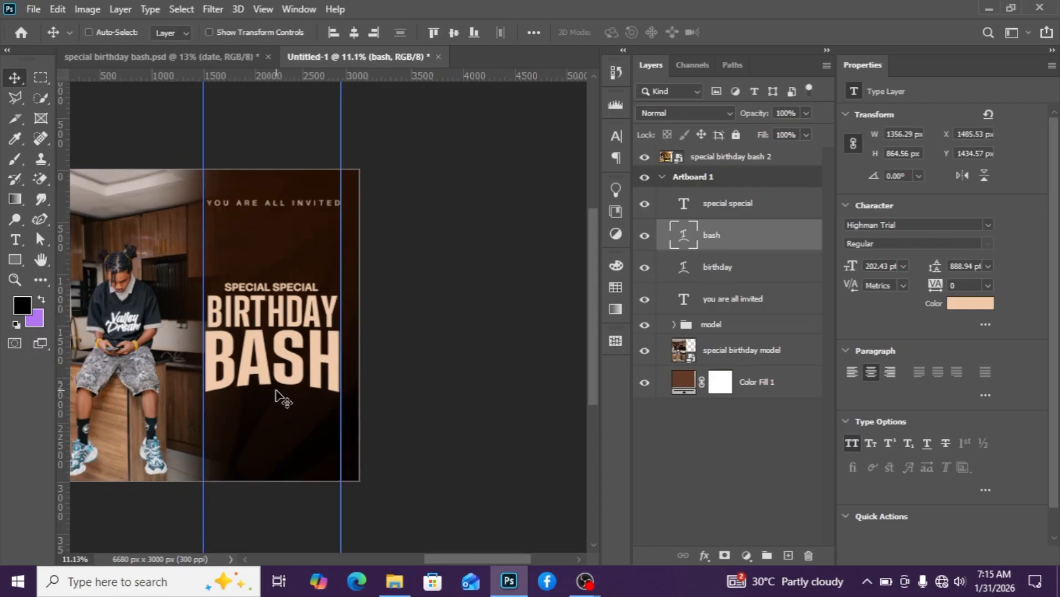
scroll(281, 398, "down", 2)
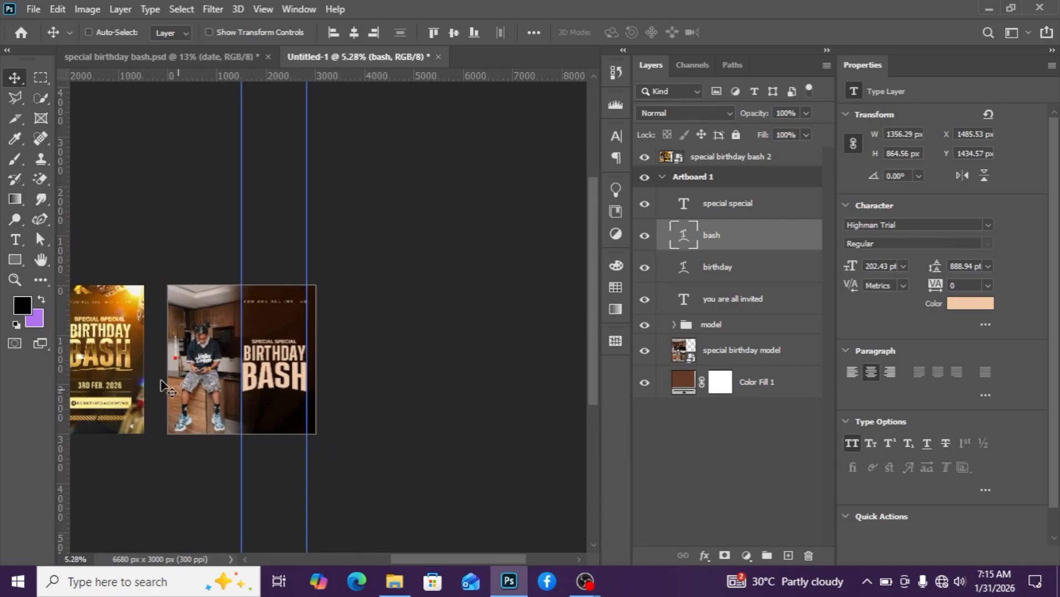
scroll(264, 405, "up", 3)
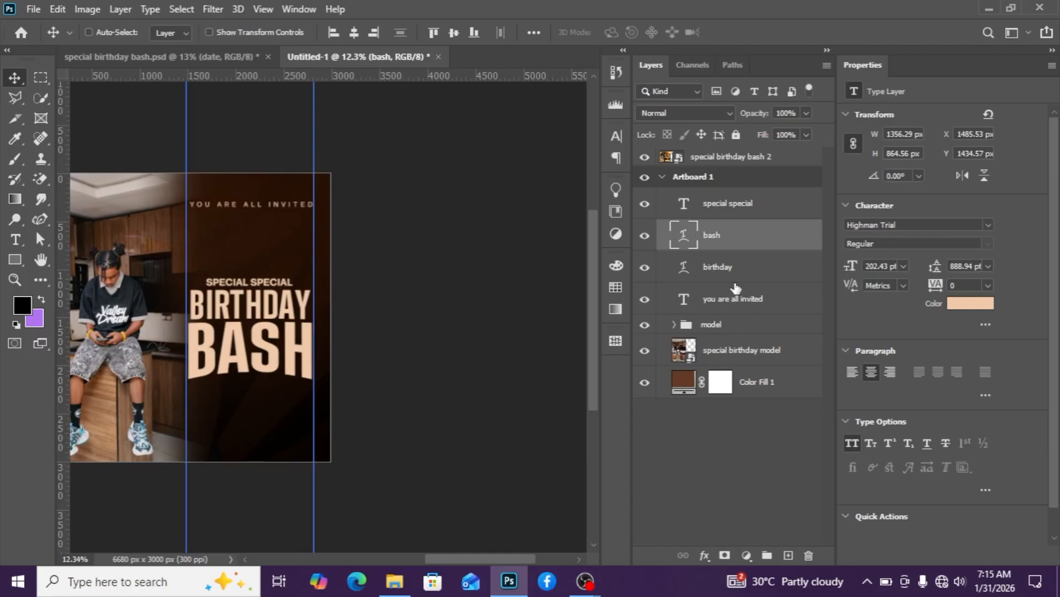
left_click(735, 271)
left_click(733, 268)
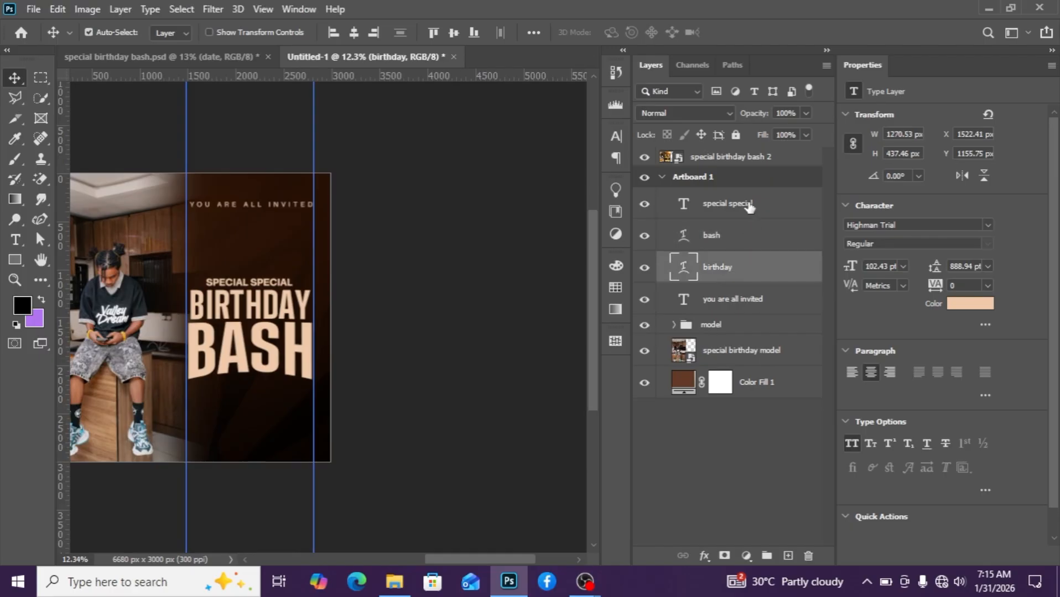
left_click(750, 205, "shift")
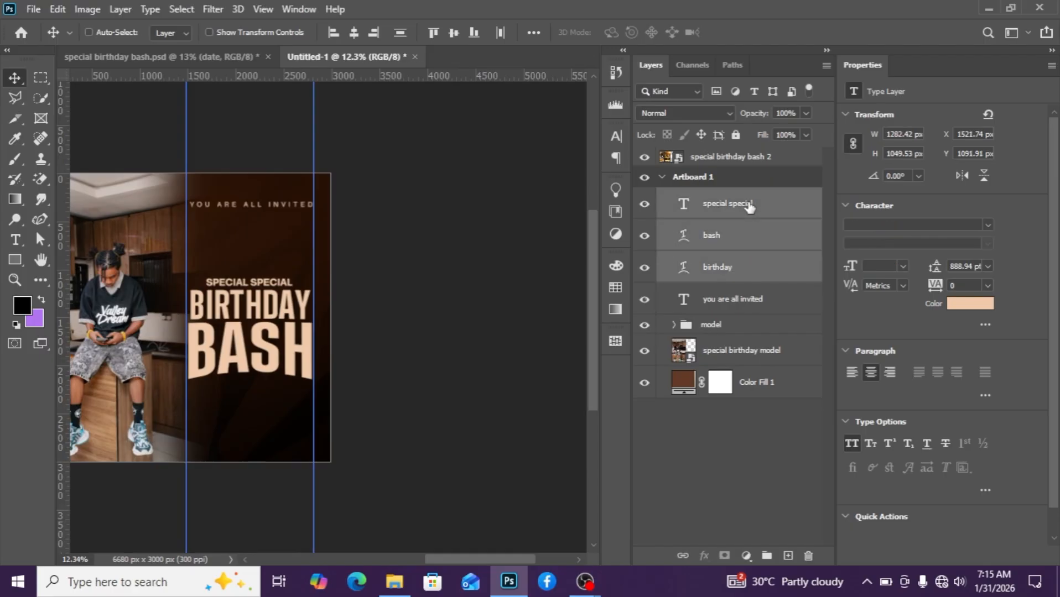
key("shift+Up")
key("shift+Up")
key("shift+Up")
key("shift+Up")
key("shift+Up")
key("shift+Up")
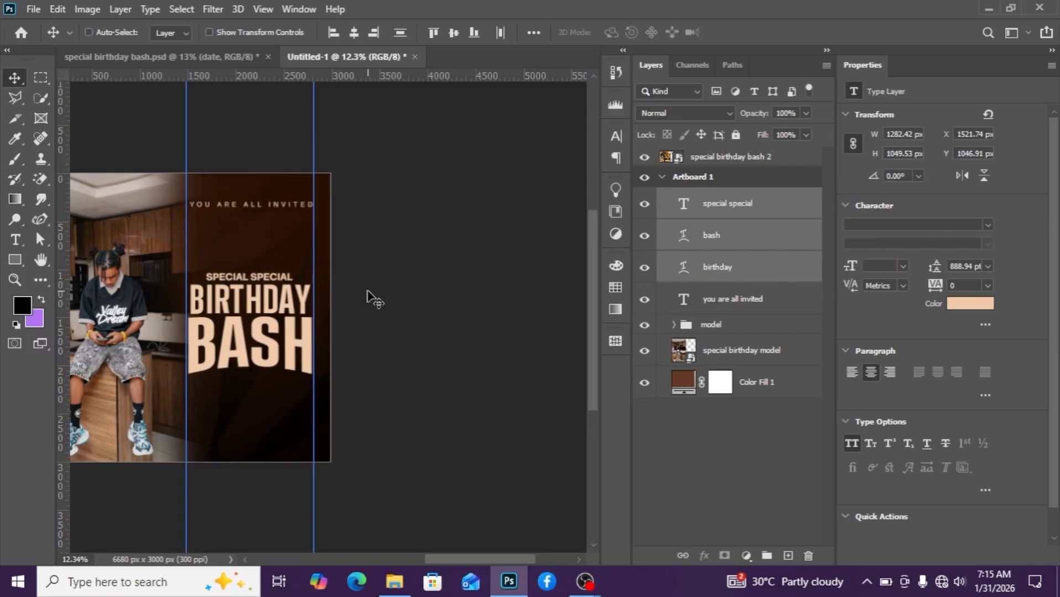
Place the black brush-strokes image from the project folder onto the artboard over the headings.
mouse_move(394, 581)
left_click(395, 520)
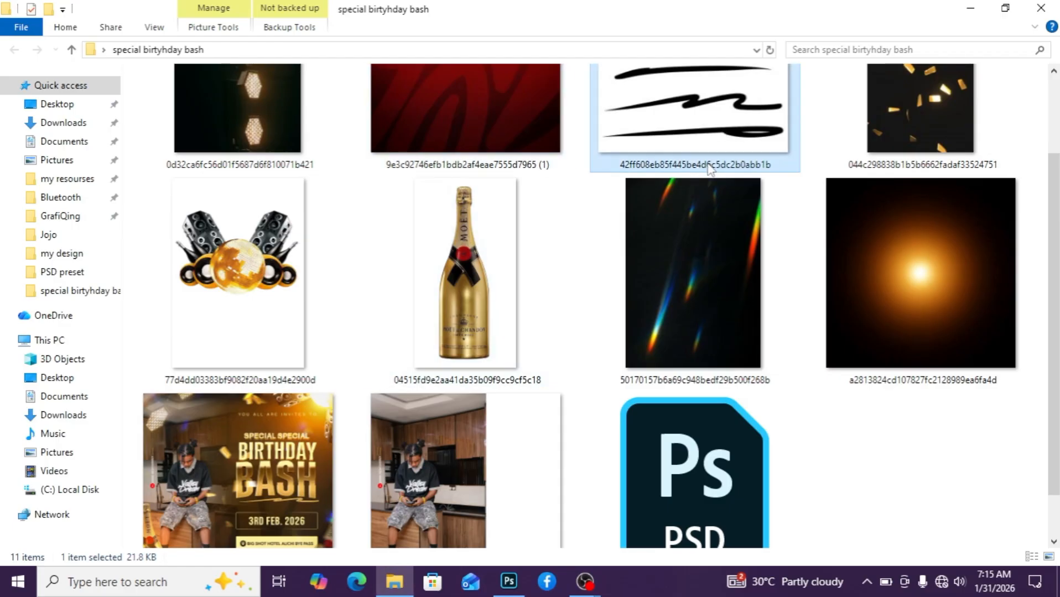
mouse_move(710, 169)
left_mouse_down()
mouse_move(498, 548)
mouse_move(508, 564)
mouse_move(314, 406)
mouse_move(281, 393)
left_mouse_up()
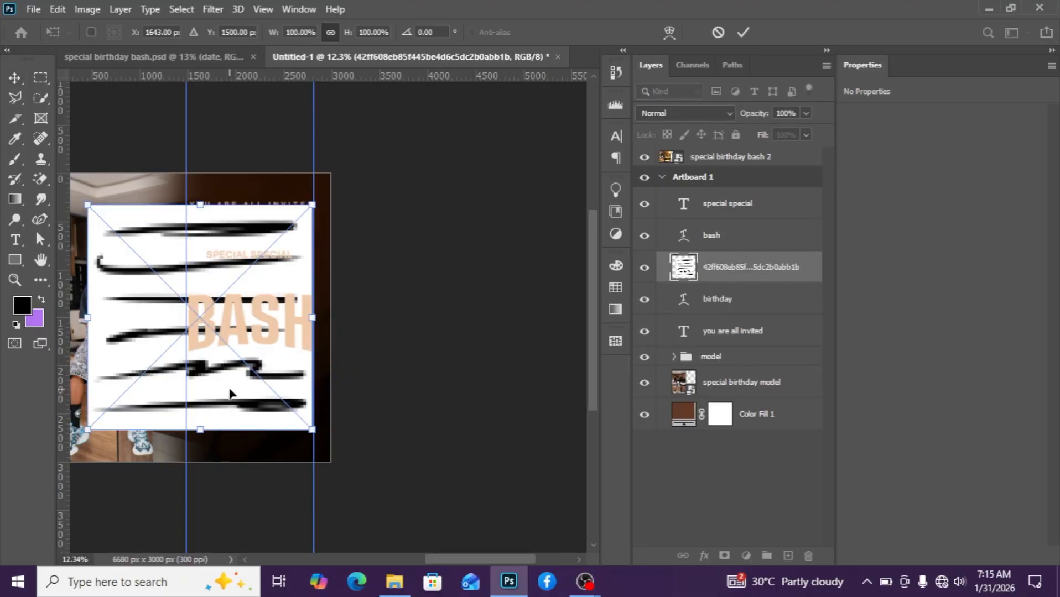
scroll(229, 390, "up", 2)
left_click_drag(221, 377, 243, 377)
key("Return")
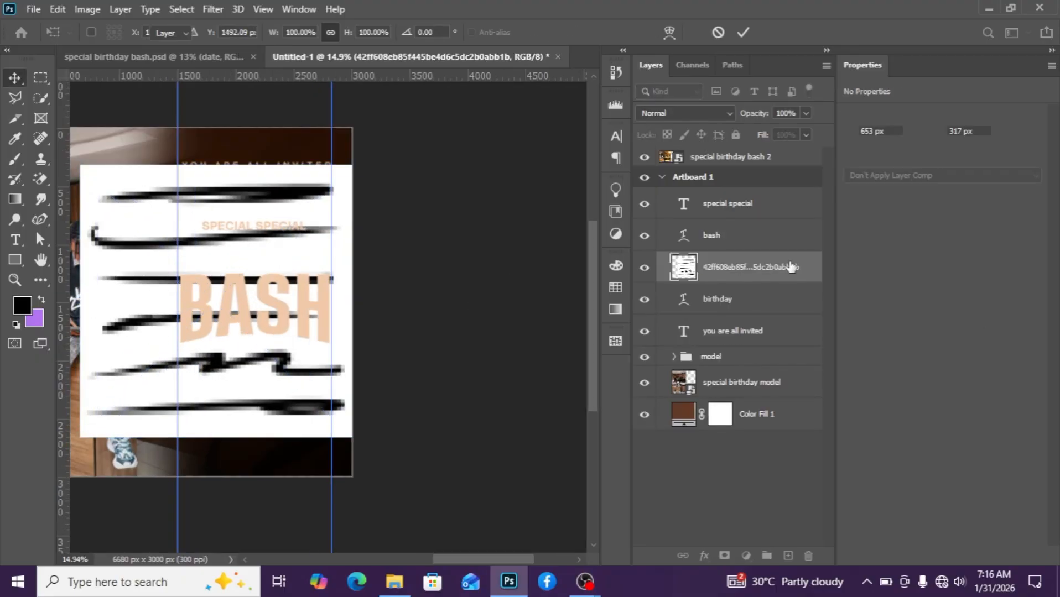
Move the brush-strokes layer to the top of the artboard's layer stack.
left_click_drag(791, 267, 781, 191)
scroll(305, 332, "down", 2)
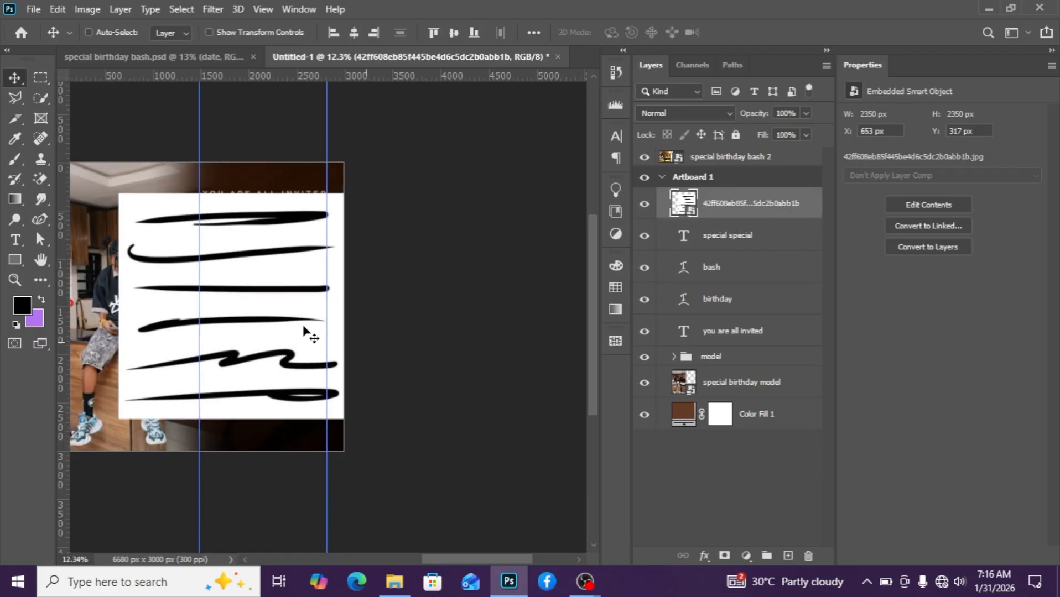
scroll(305, 332, "down", 2)
Use Color Range with Invert on, sampling the white background, to select the black brush strokes.
left_click(179, 9)
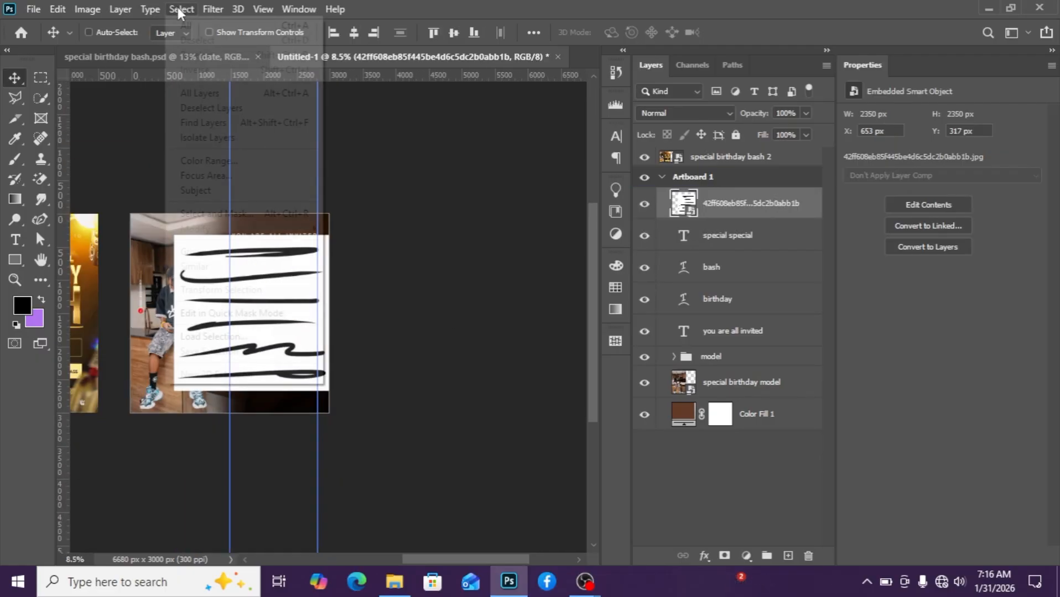
left_click(216, 160)
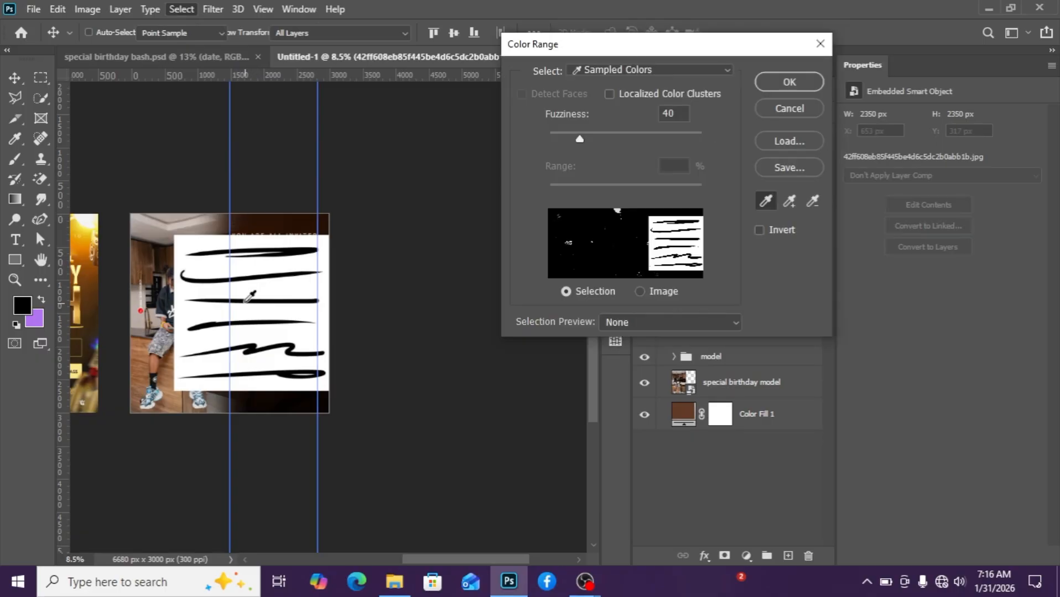
scroll(254, 296, "up", 1)
left_click(758, 229)
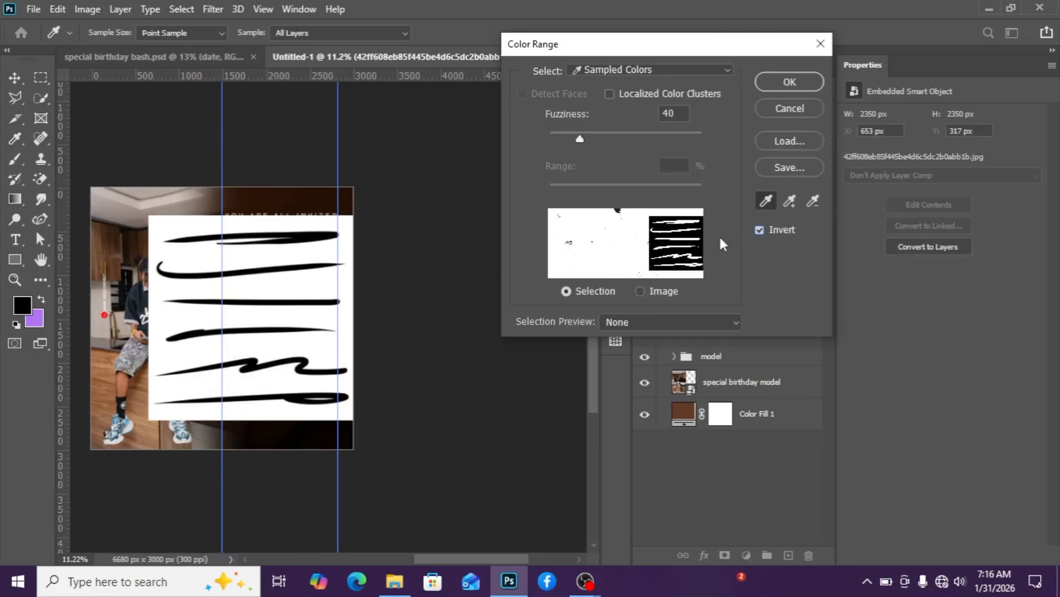
left_click(165, 321)
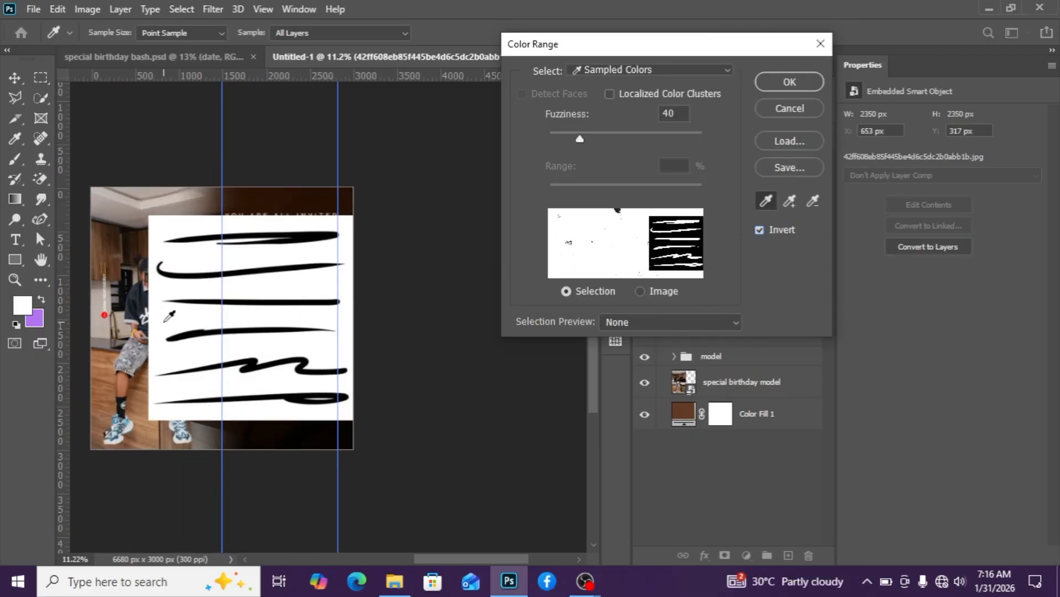
left_click(772, 78)
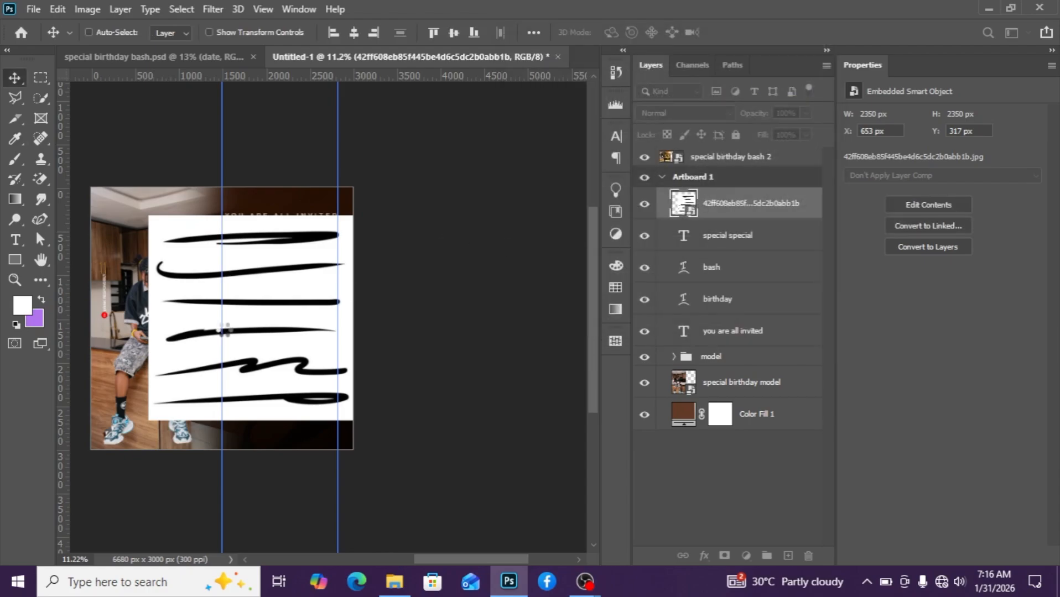
Mask the brush-strokes layer to the selection, apply the mask, and shift the strokes left over the photo.
scroll(248, 347, "up", 2)
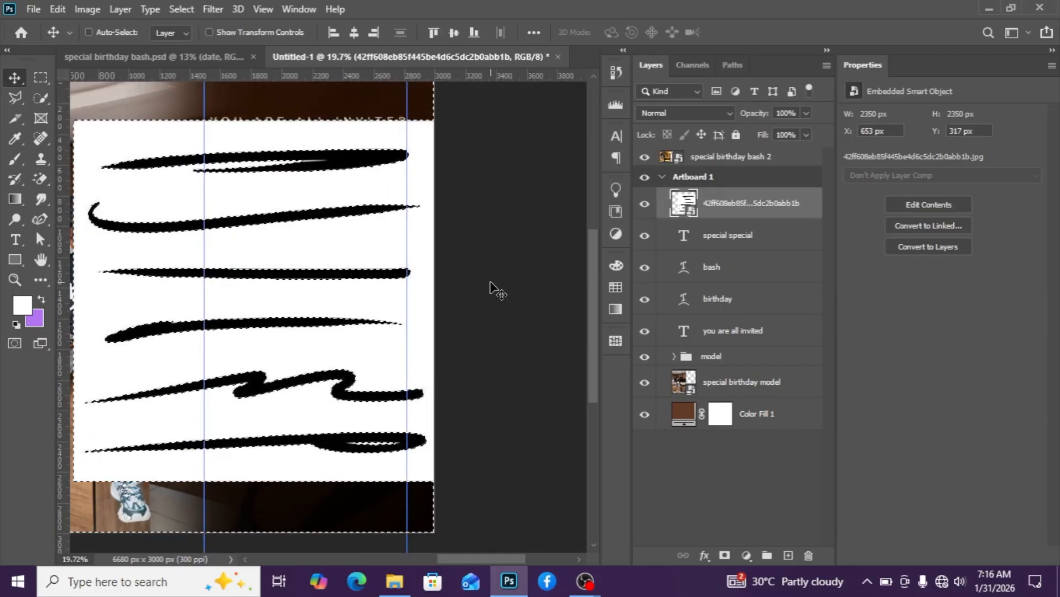
scroll(368, 326, "down", 1)
left_click(723, 556)
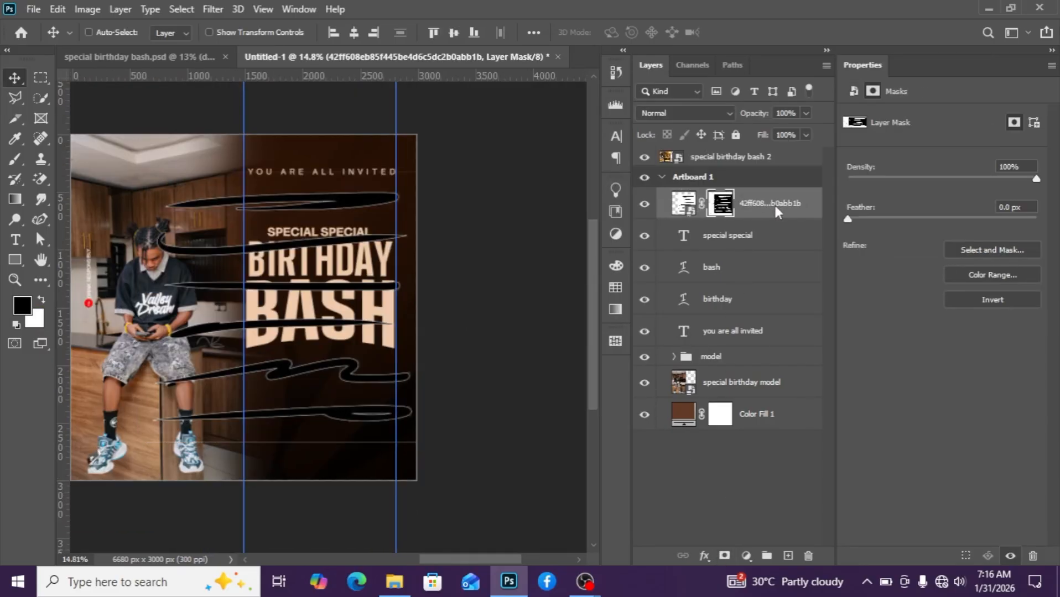
right_click(774, 206)
left_click(817, 163)
left_click_drag(308, 302, 271, 310)
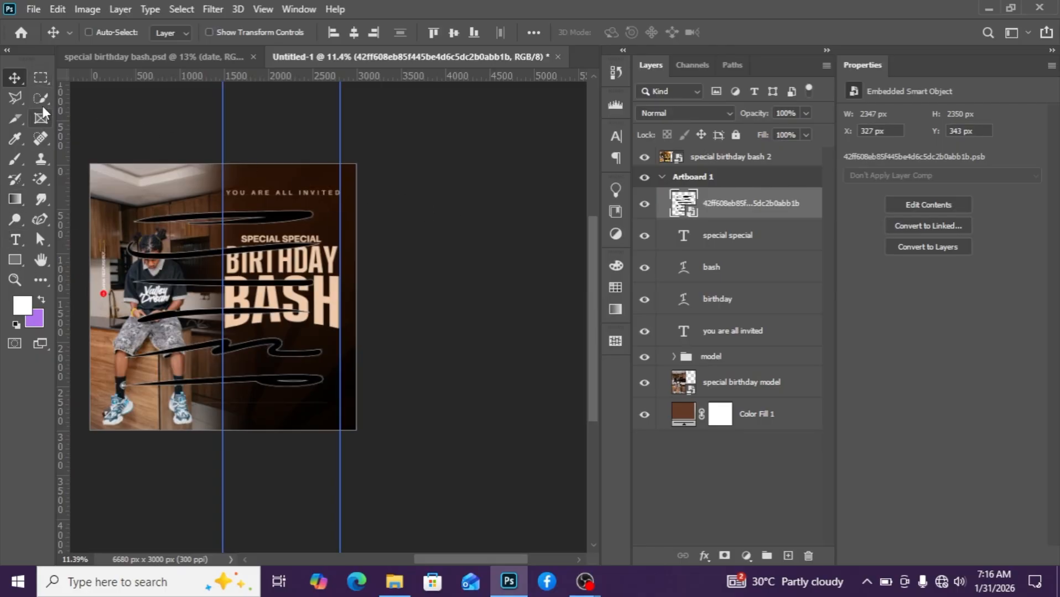
Add a Color Overlay to the strokes using the heading's peach color efcaa9 sampled from the text.
left_click(703, 554)
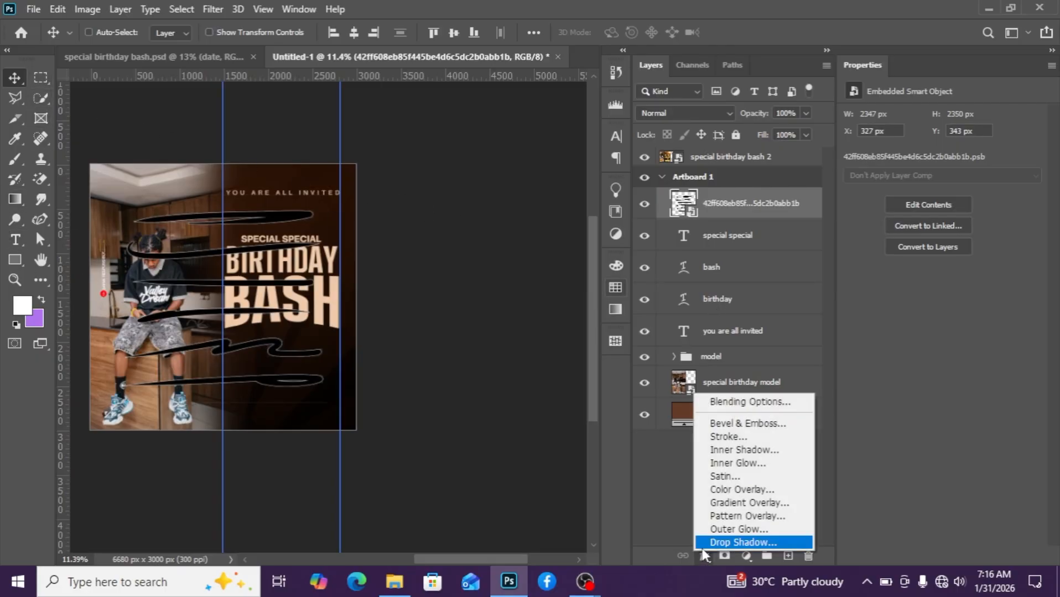
left_click(701, 557)
left_click(701, 559)
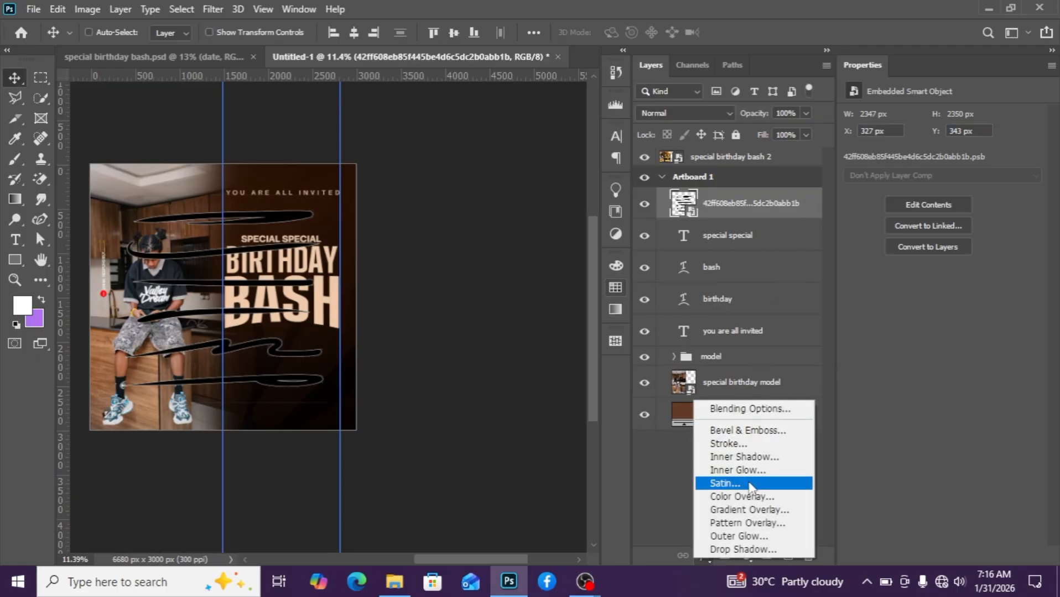
left_click(762, 499)
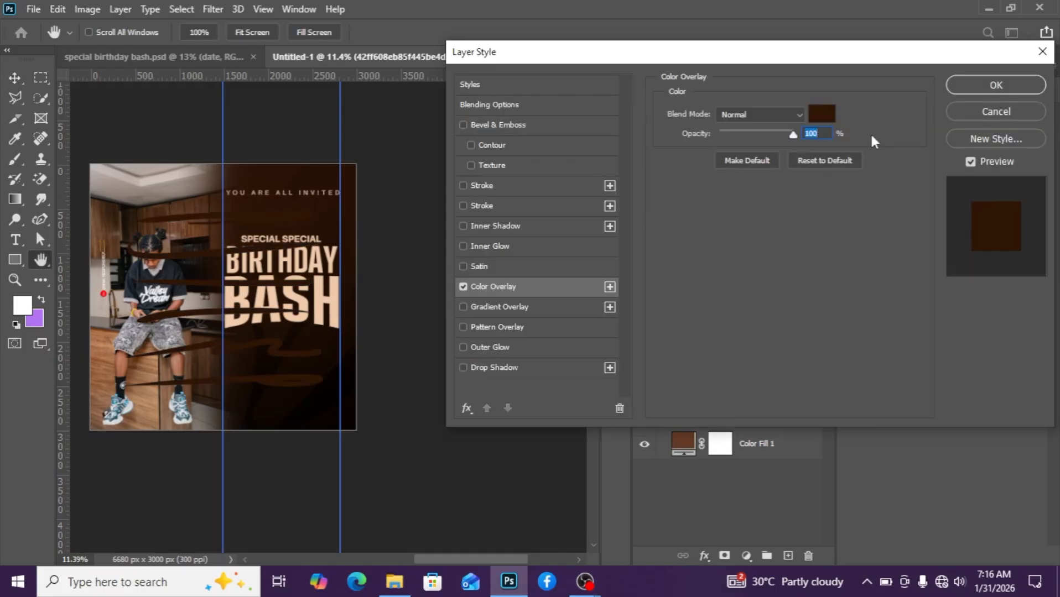
left_click(821, 115)
left_click(333, 311)
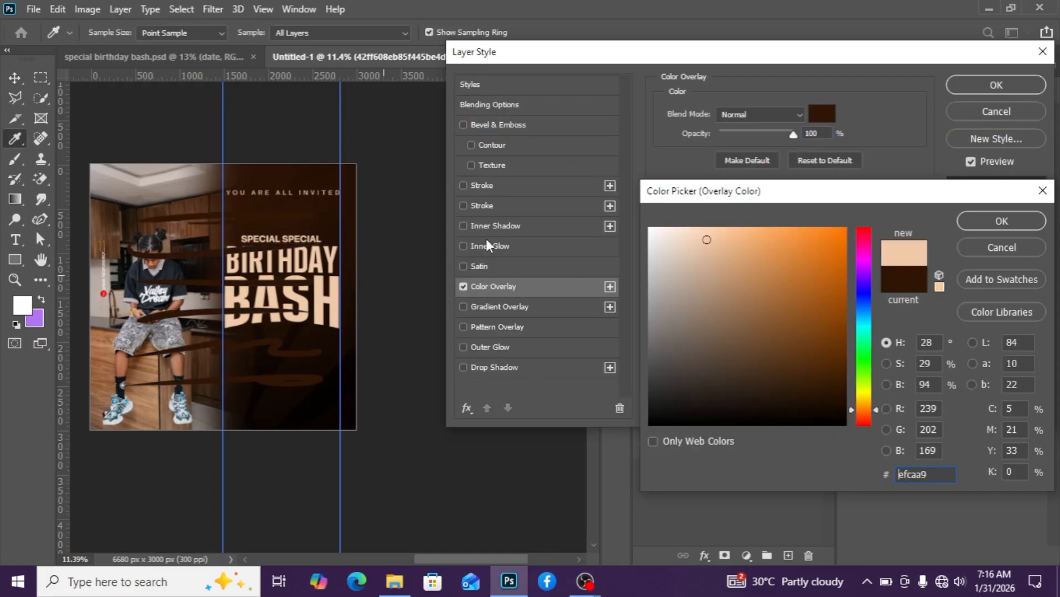
left_click(1001, 222)
left_click(995, 85)
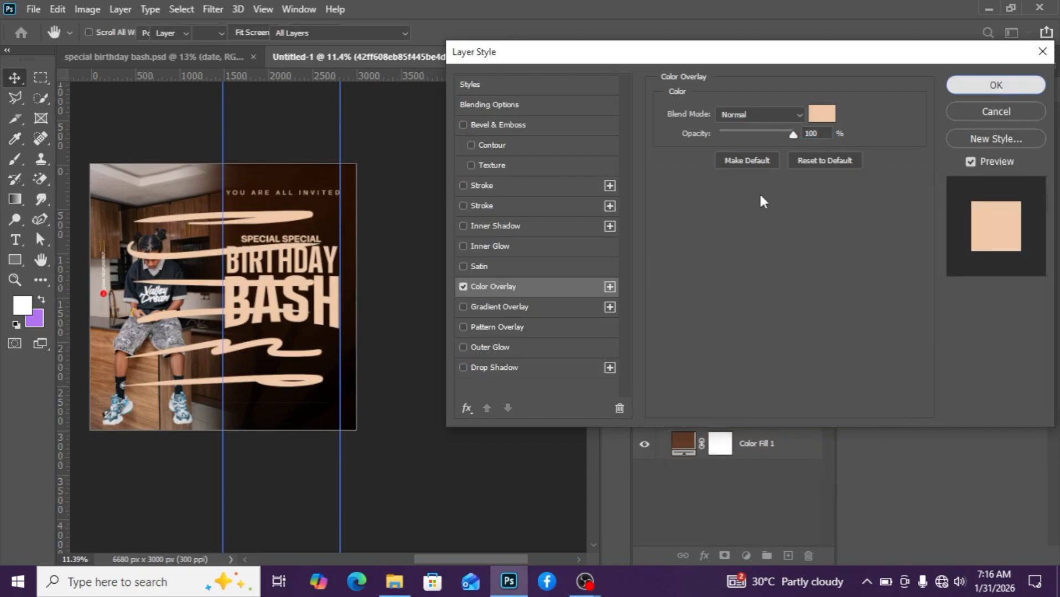
Mask the strokes layer to a rectangular selection around a single wavy stroke so only it remains.
left_click(38, 81)
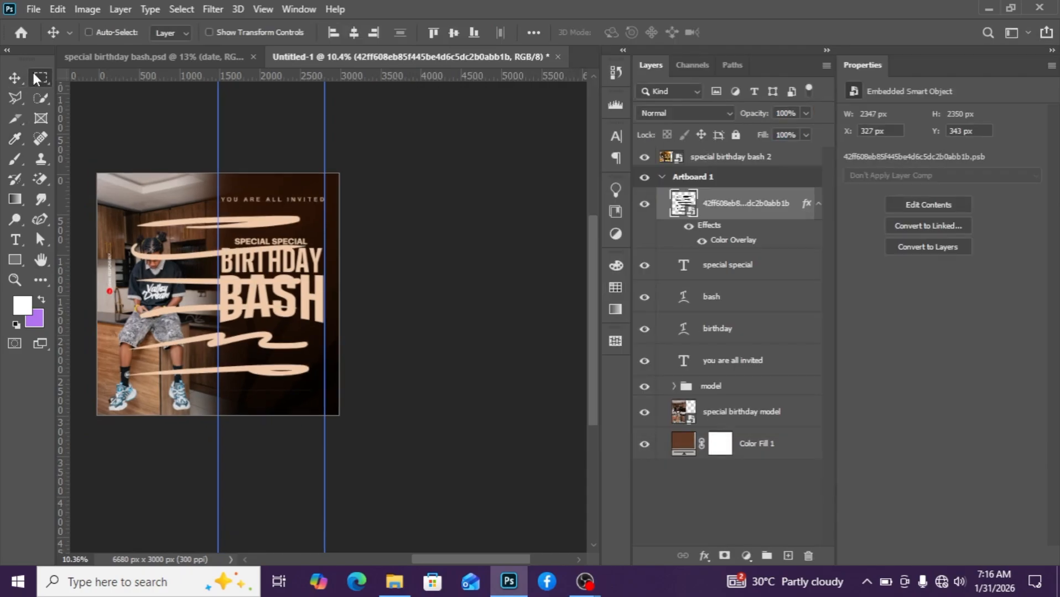
scroll(52, 245, "up", 3)
scroll(130, 332, "down", 2)
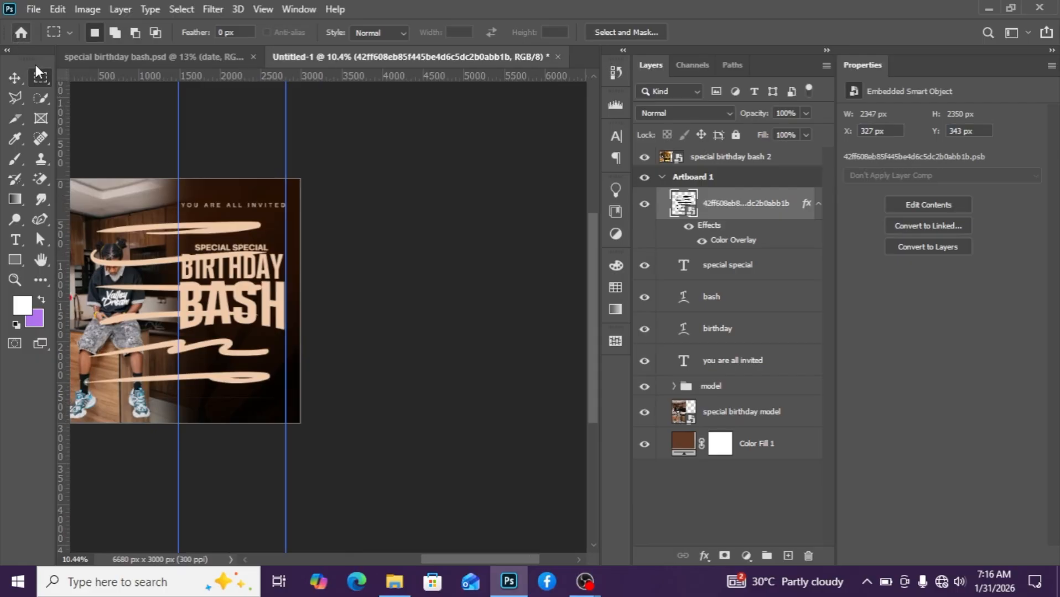
right_click(40, 80)
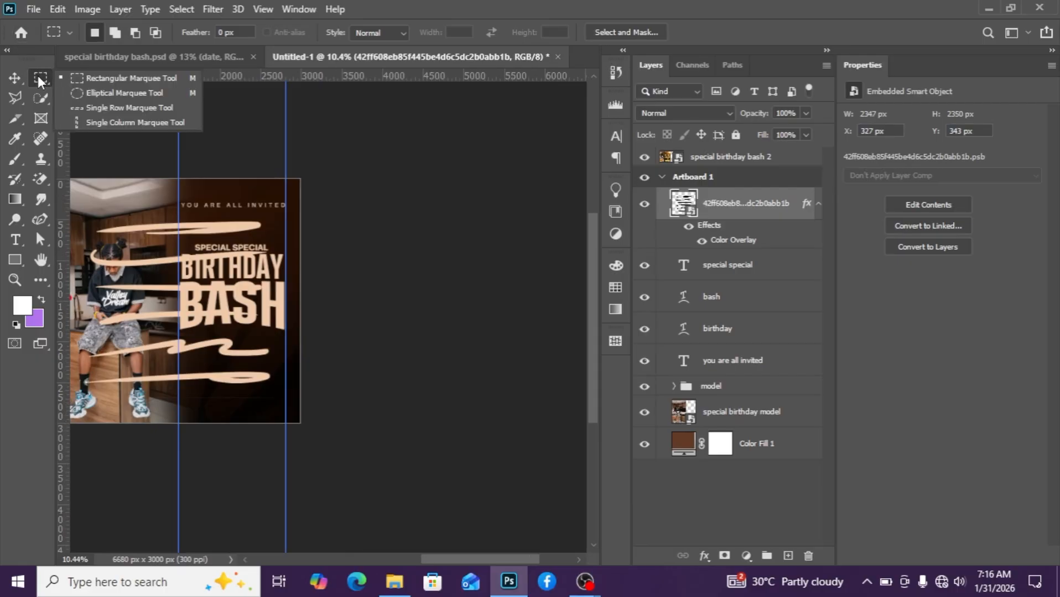
left_click(93, 79)
scroll(119, 307, "down", 2)
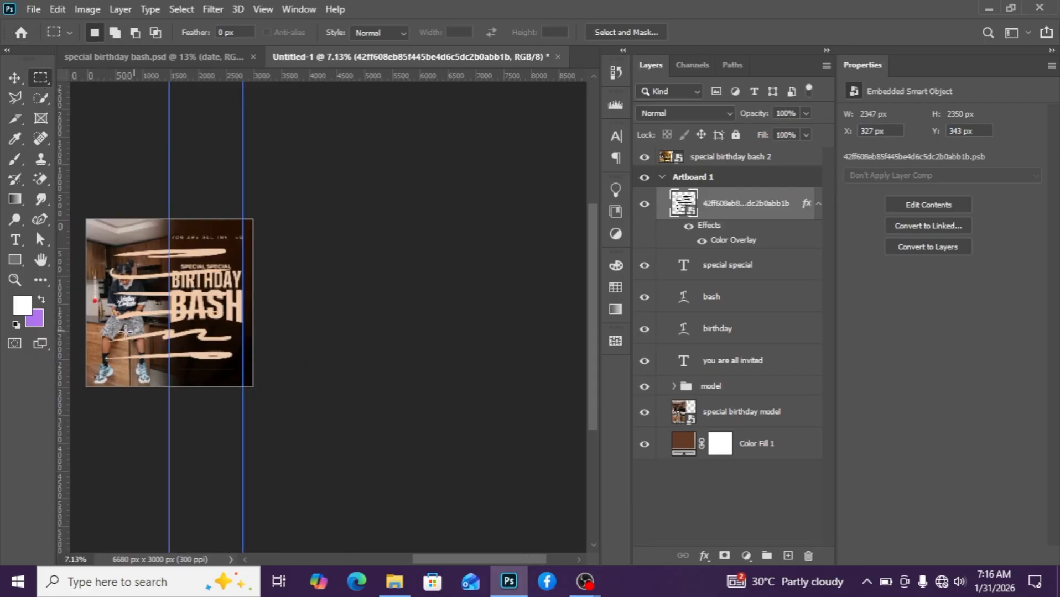
left_click_drag(98, 328, 239, 341)
scroll(244, 349, "up", 2)
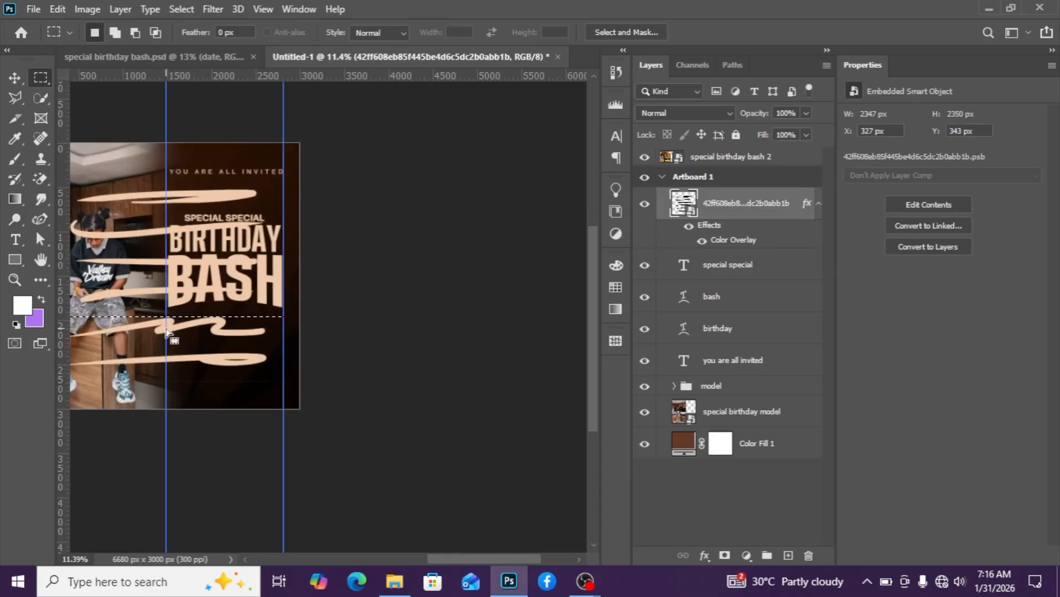
scroll(251, 354, "down", 2)
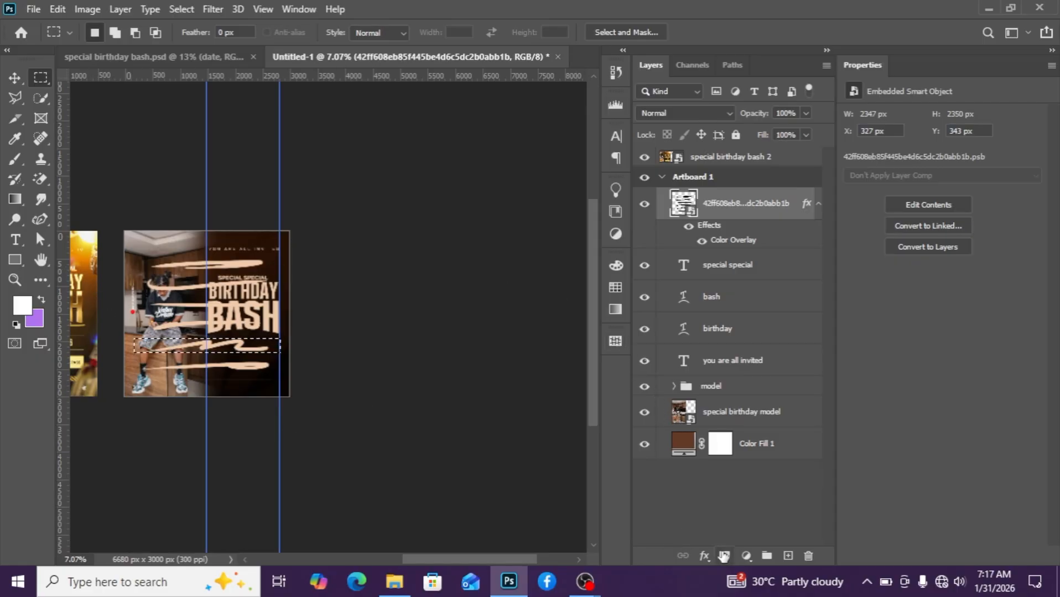
left_click(724, 556)
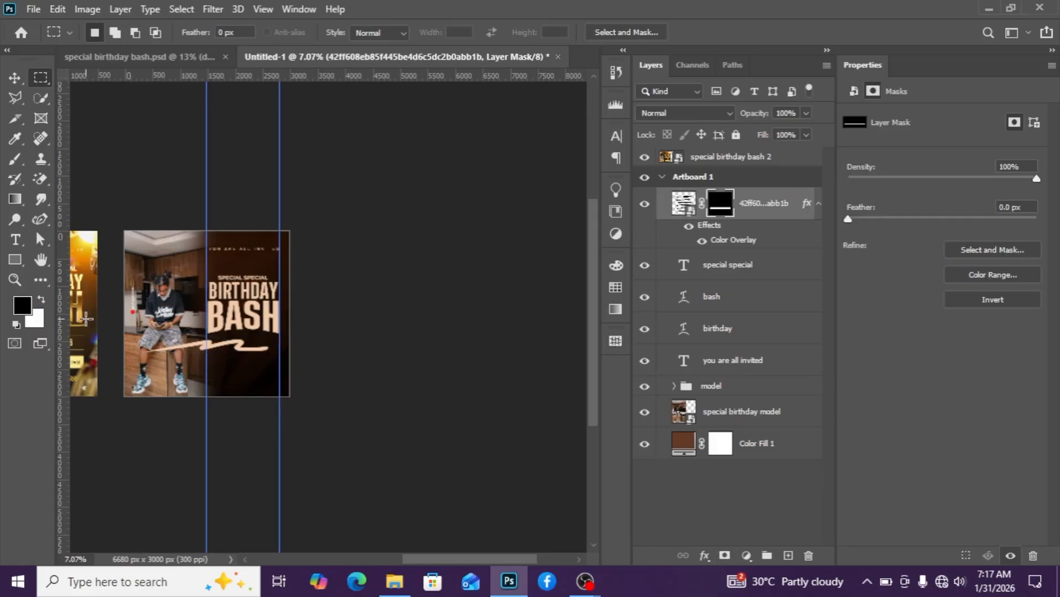
Convert the stroke layer to a smart object, then scale it to about 56% width and place it under BASH.
right_click(793, 213)
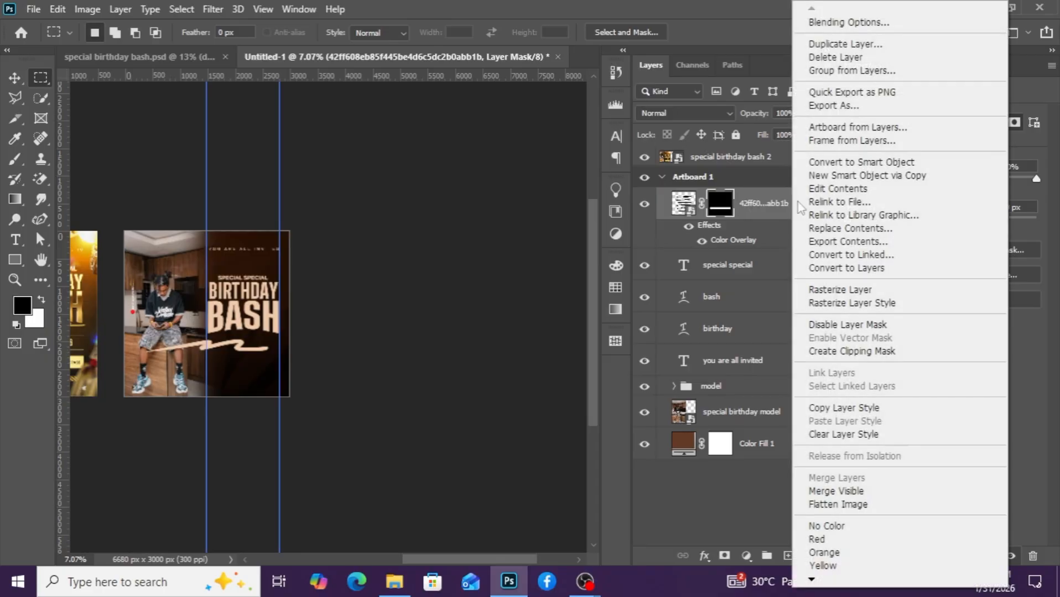
left_click(874, 161)
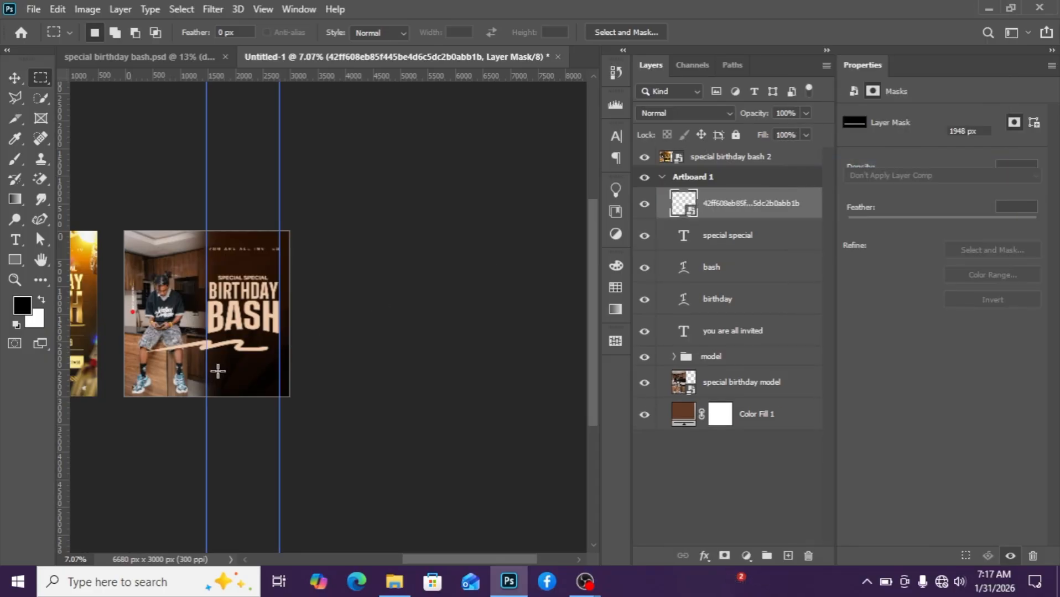
key("t")
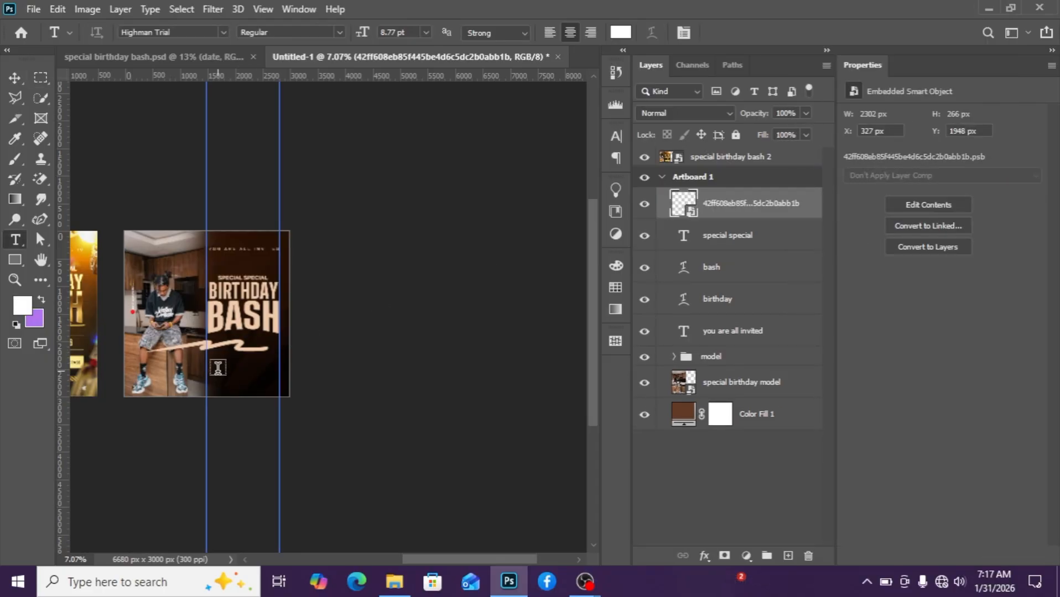
left_click(15, 77)
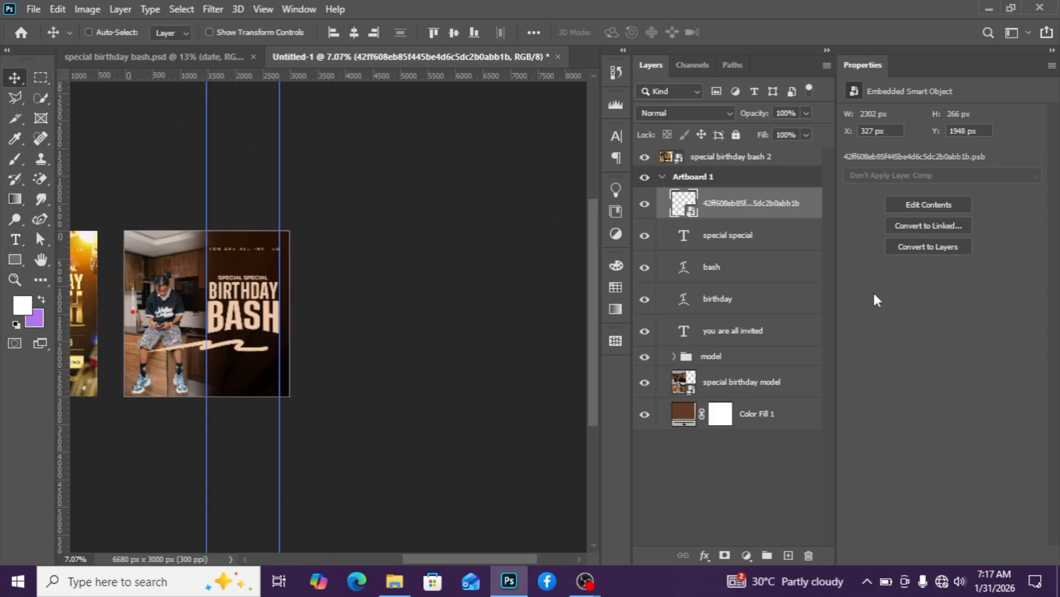
key("ctrl+t")
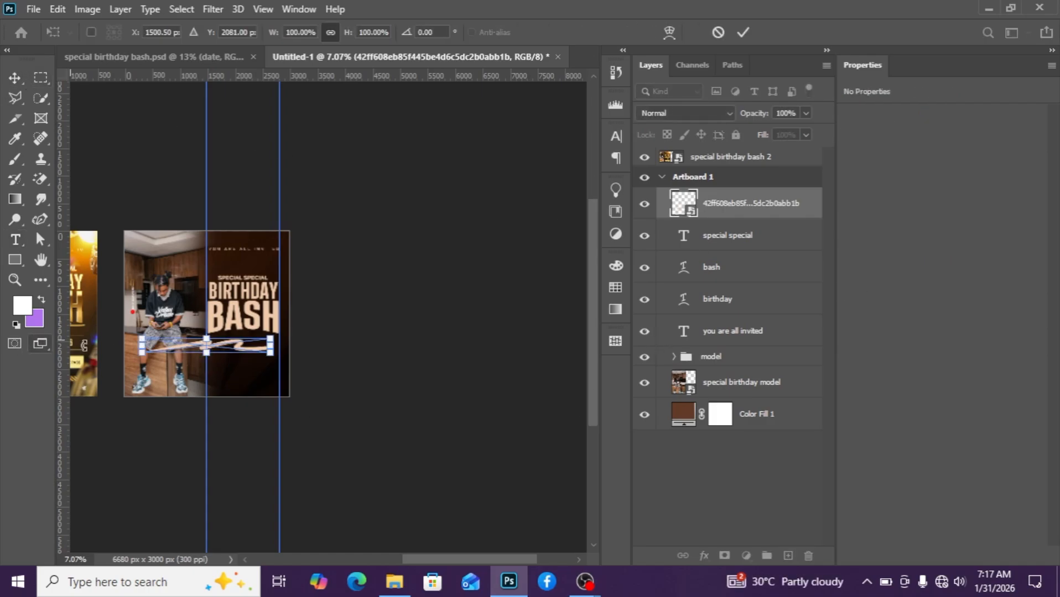
scroll(110, 352, "up", 2)
scroll(158, 373, "up", 1)
left_click_drag(157, 350, 266, 342)
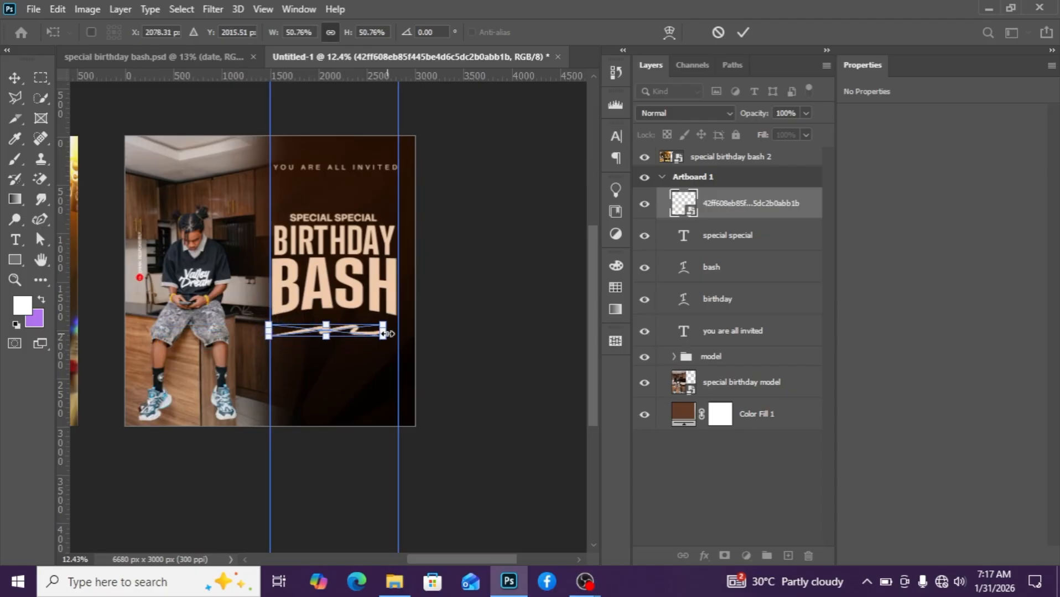
left_click_drag(389, 333, 395, 333)
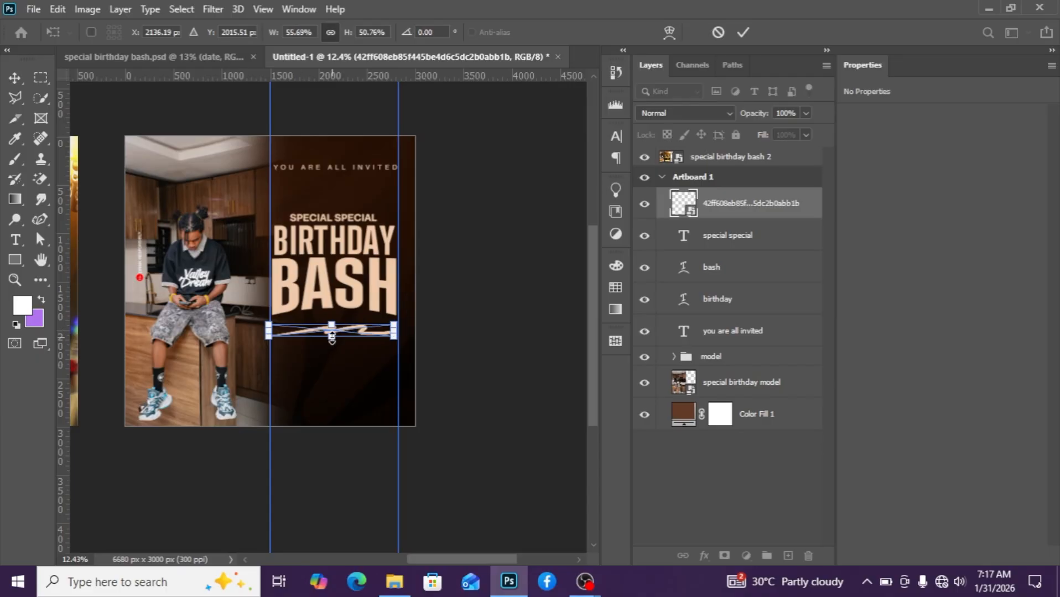
left_click_drag(331, 337, 350, 308)
key("Return")
Nudge the stroke underline slightly right and down beneath the BASH heading.
scroll(350, 354, "up", 3)
scroll(374, 360, "down", 3)
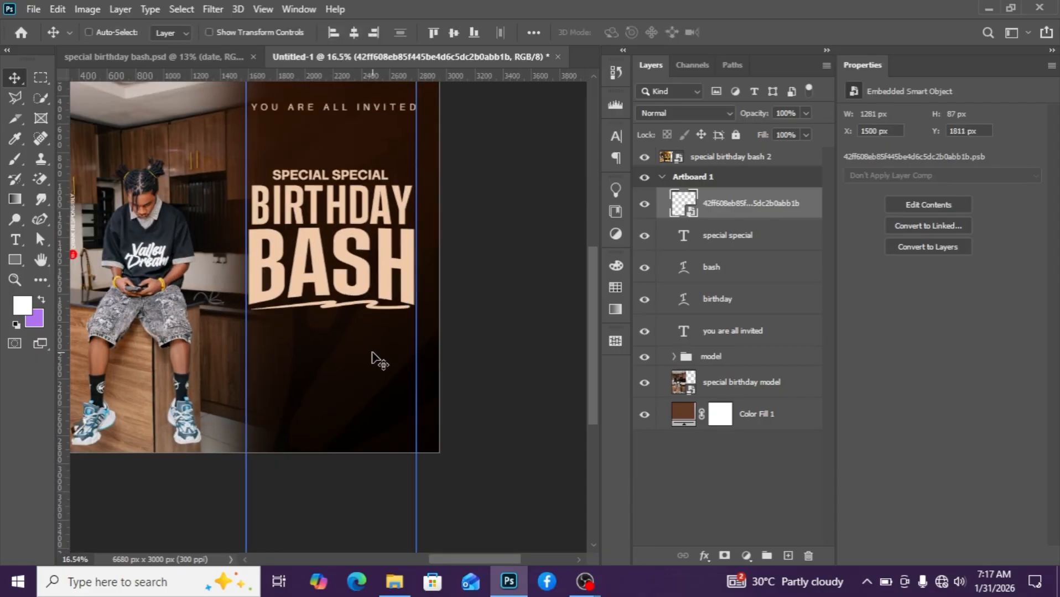
scroll(374, 359, "down", 3)
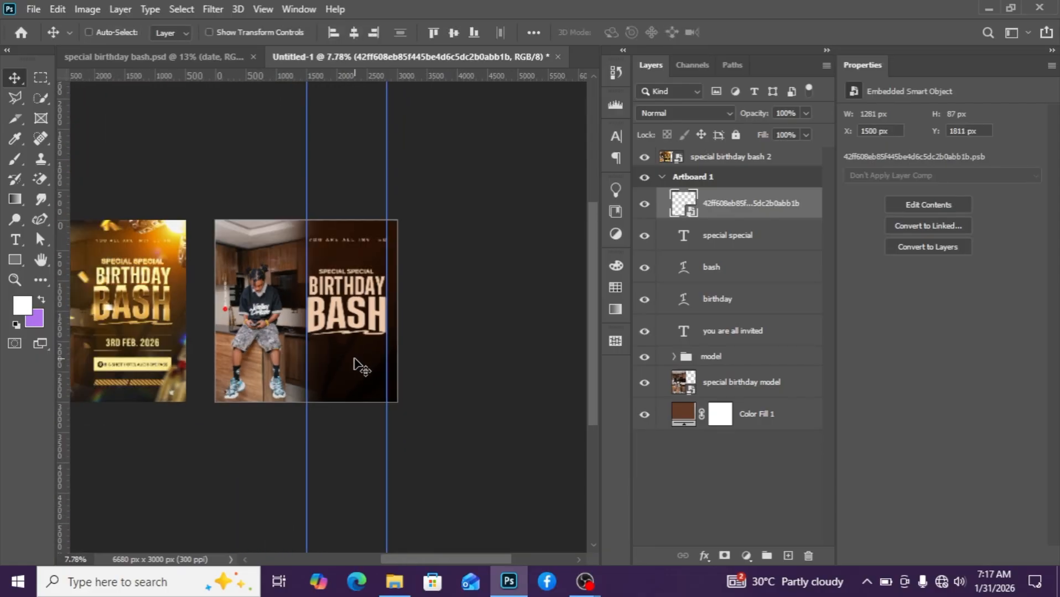
left_click_drag(354, 365, 356, 365)
key("Right")
key("Right")
key("Right")
key("Right")
key("Down")
key("Down")
key("Down")
key("Up")
scroll(369, 359, "up", 4)
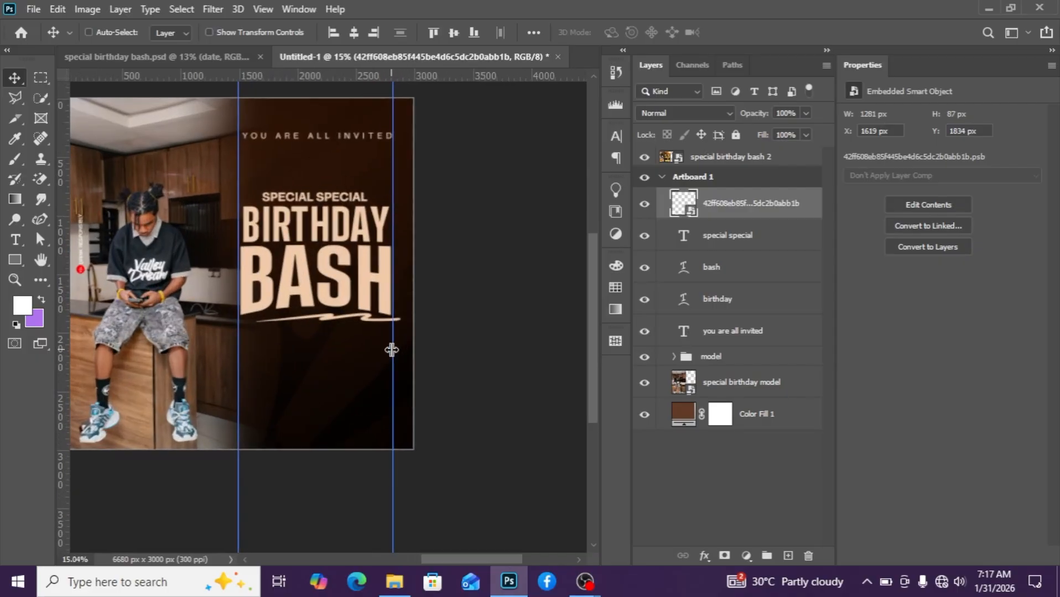
scroll(391, 350, "down", 3)
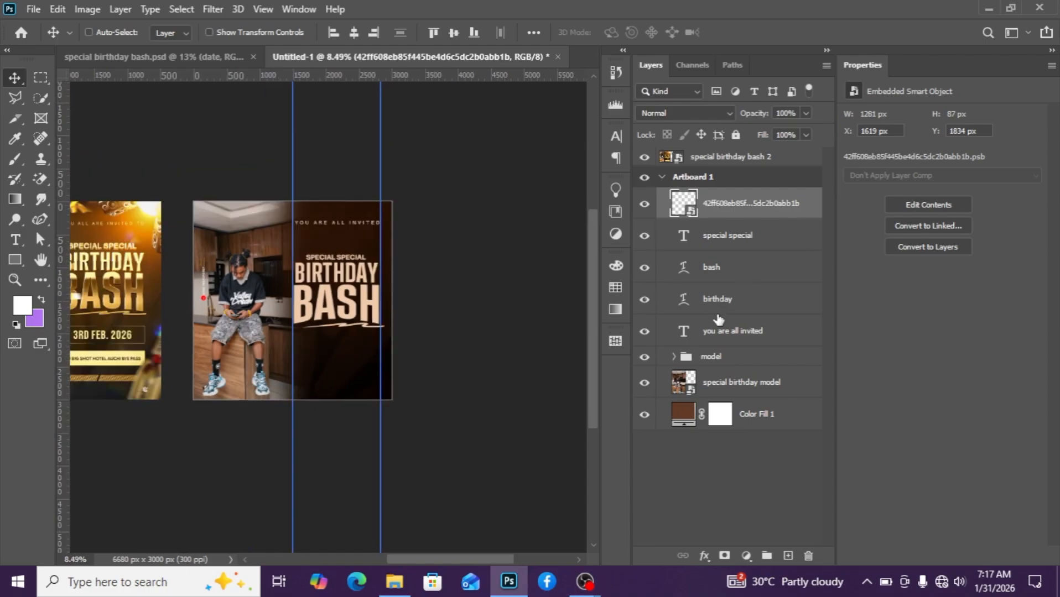
Group the stroke, SPECIAL SPECIAL, BASH and BIRTHDAY layers and rename the group text.
left_click(716, 300)
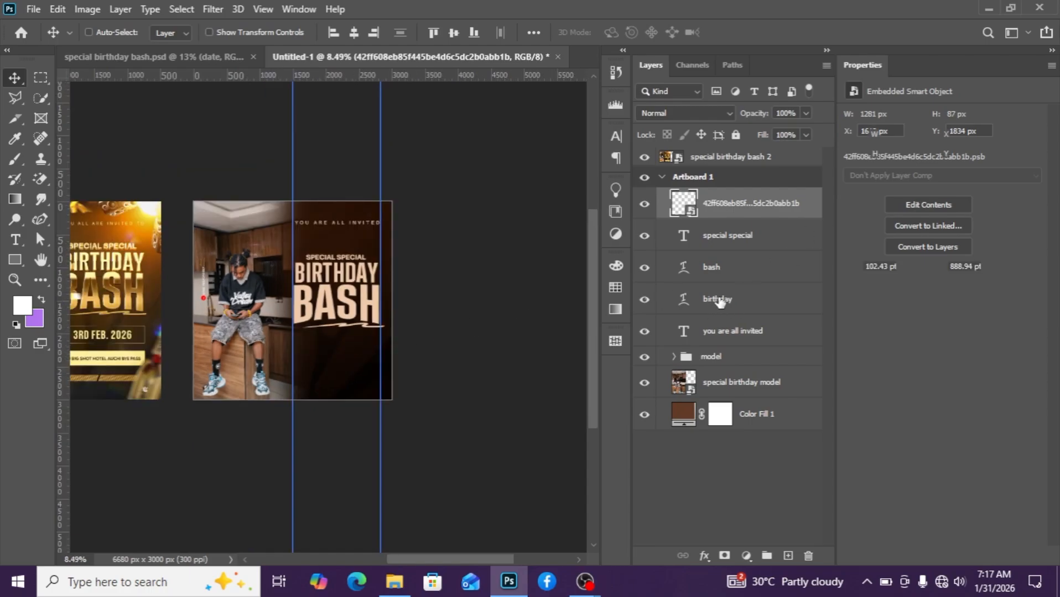
left_click(740, 216, "shift")
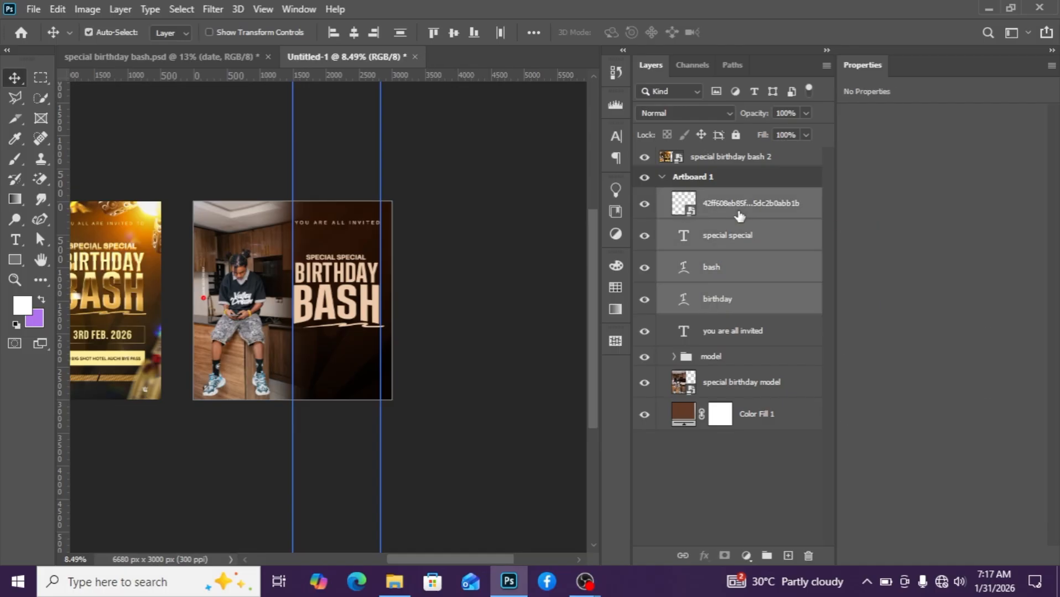
key("ctrl+g")
double_click(713, 198)
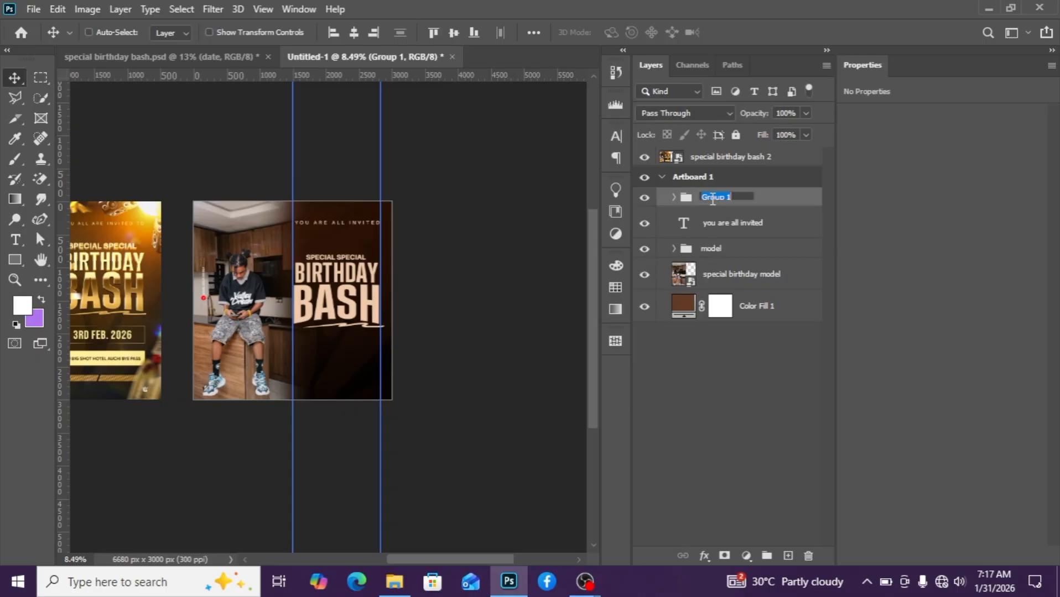
type("text")
key("Return")
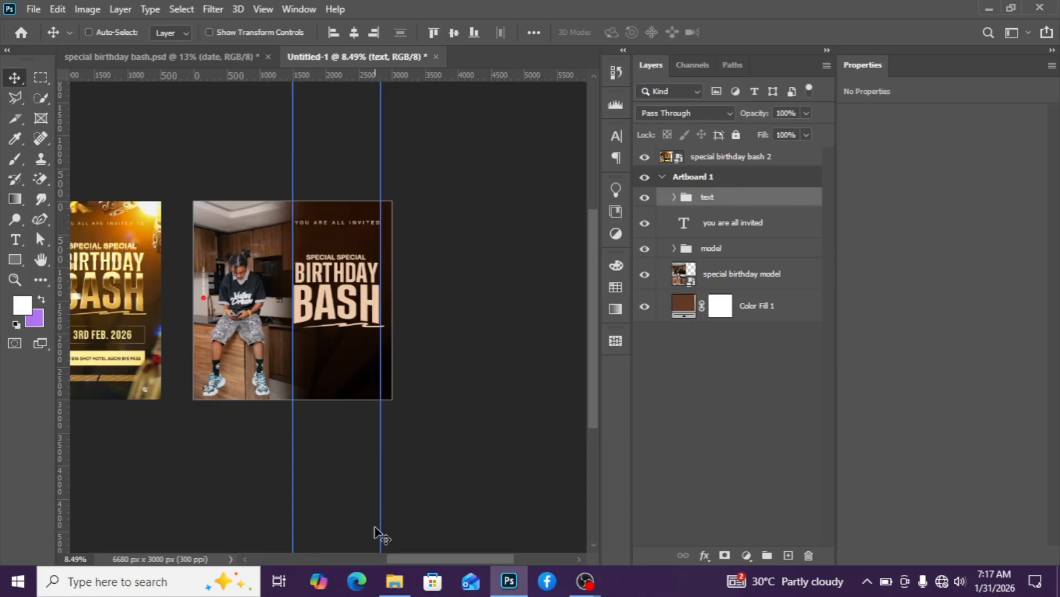
Open the Text_Effect_001 PSD template from the project folder, keeping its layers editable.
mouse_move(394, 581)
left_click(396, 525)
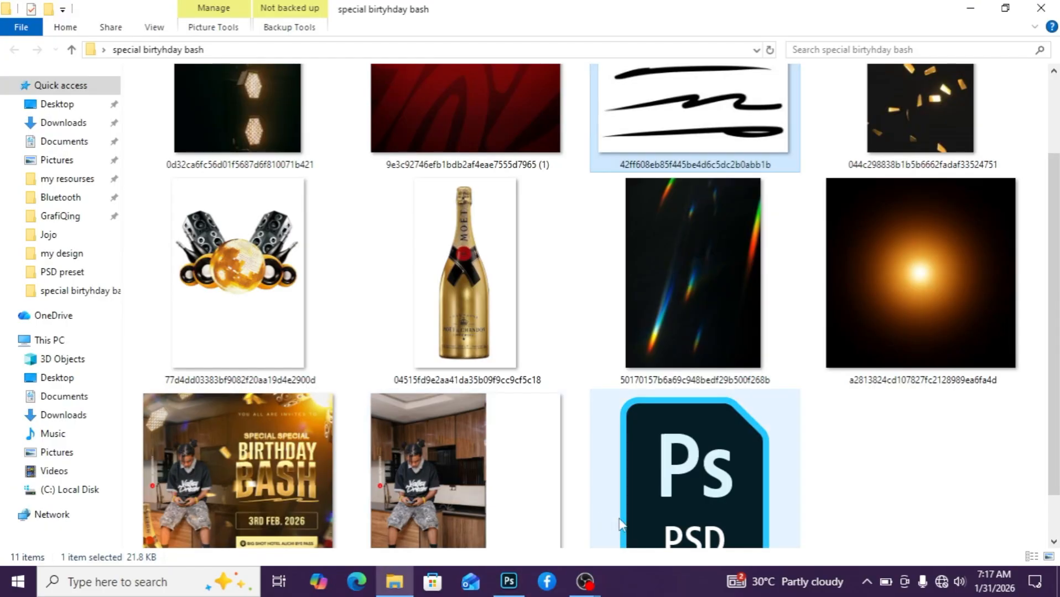
double_click(666, 501)
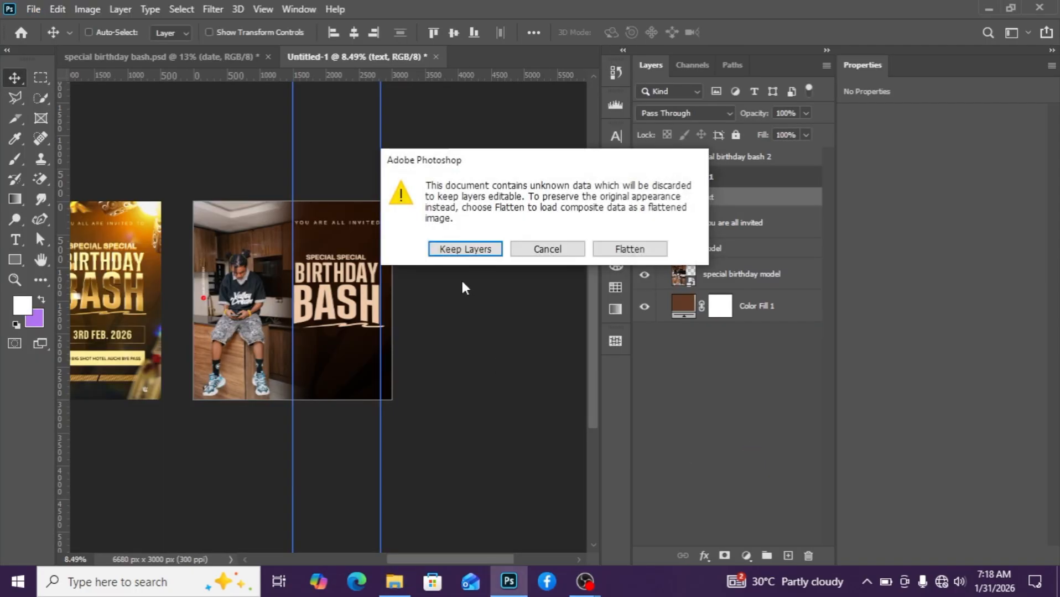
left_click(479, 252)
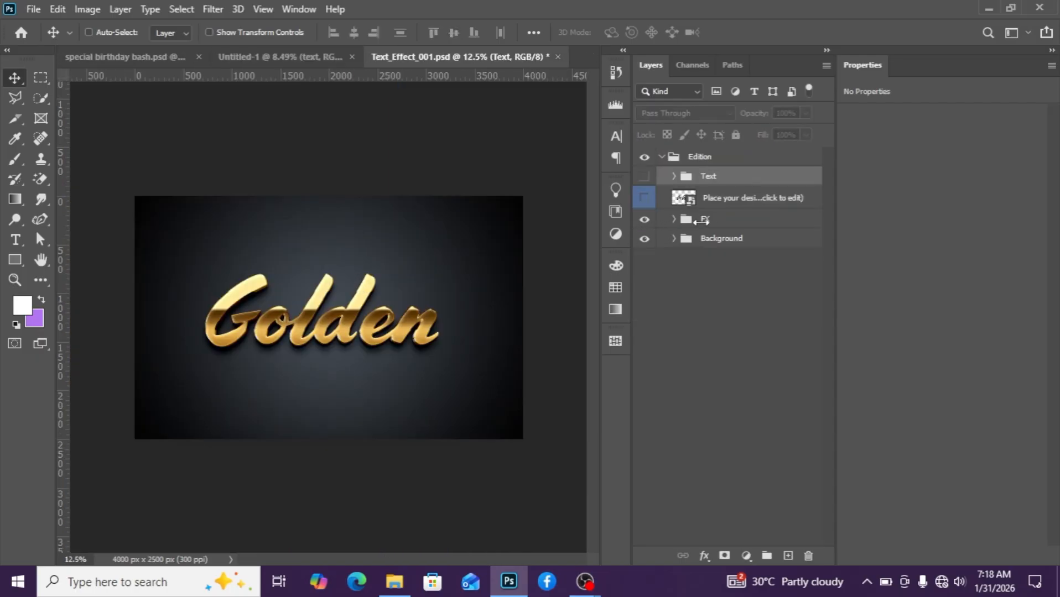
Hide the template's Background group and the Shadow group inside FX, then collapse the FX group.
left_click(696, 243)
left_click(644, 240)
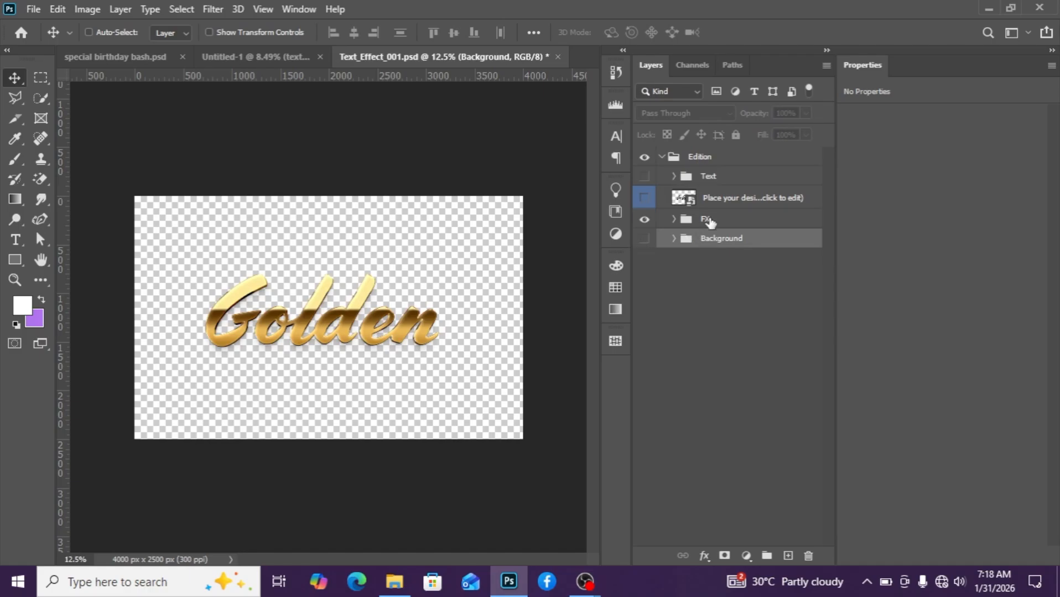
left_click(713, 220)
left_click(673, 220)
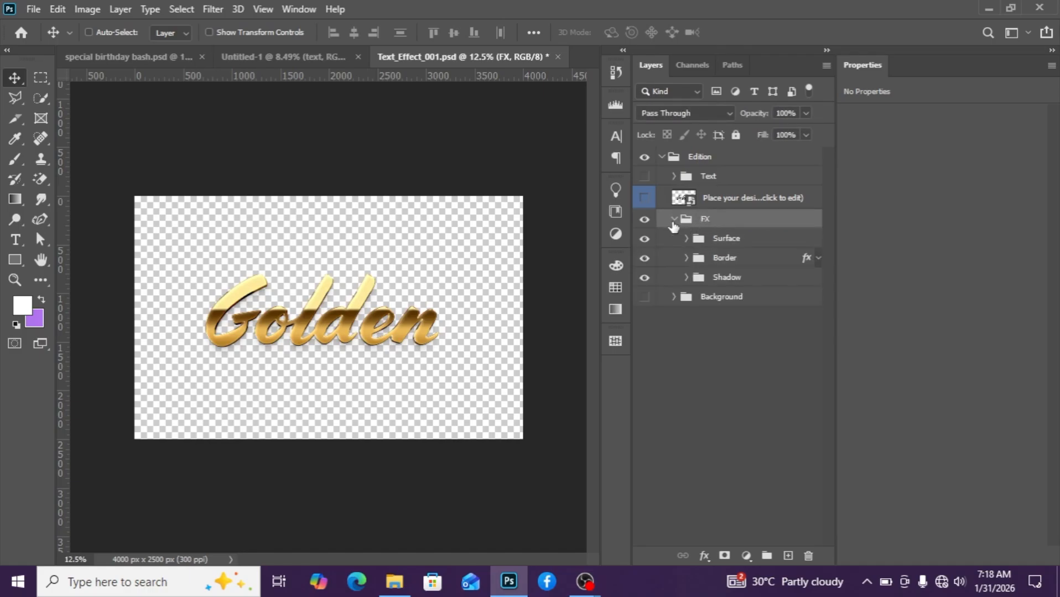
left_click(721, 277)
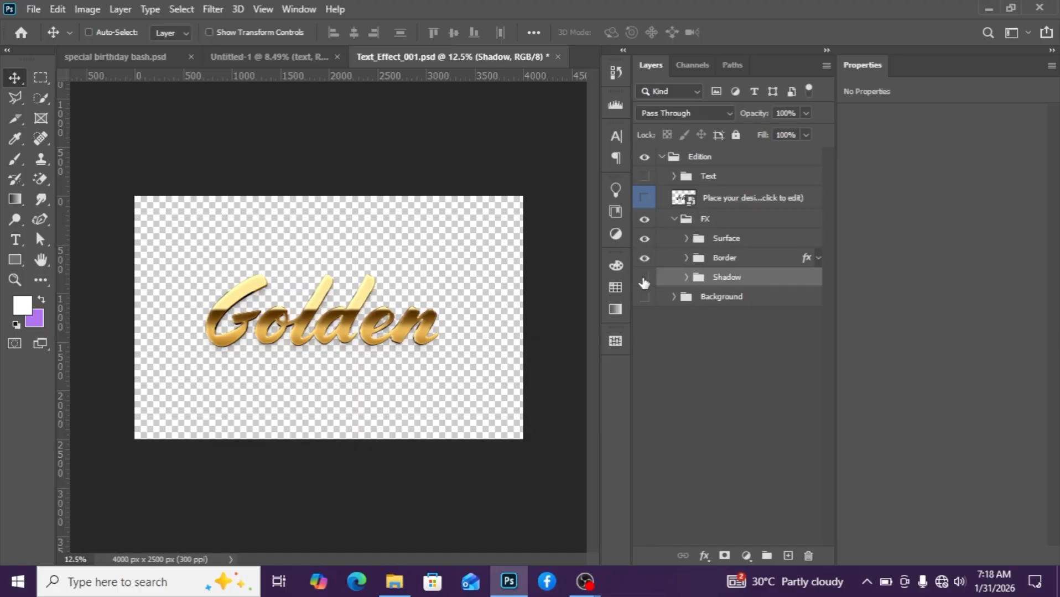
left_click(644, 277)
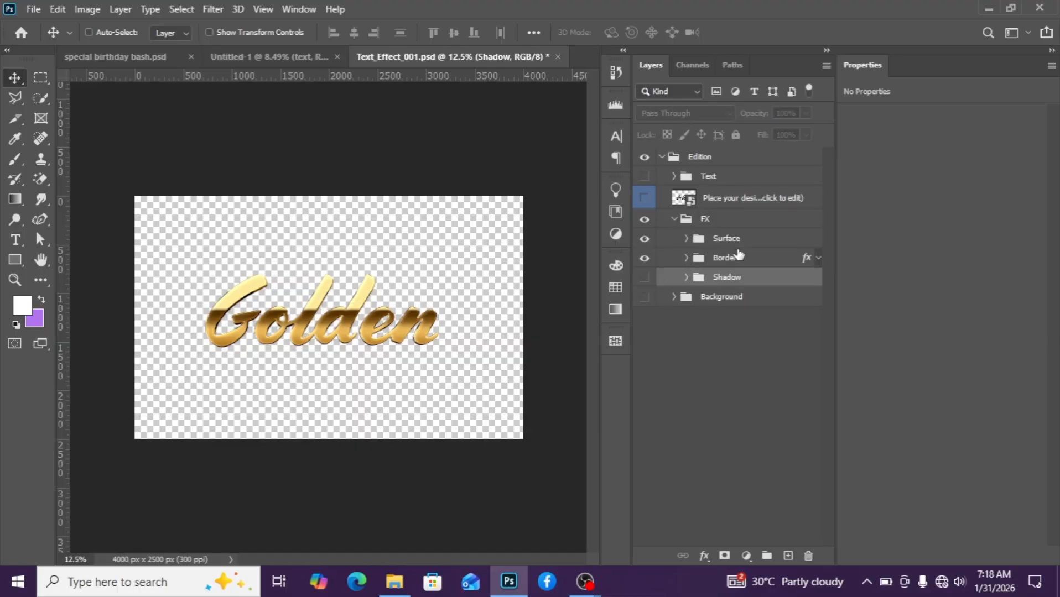
left_click(681, 222)
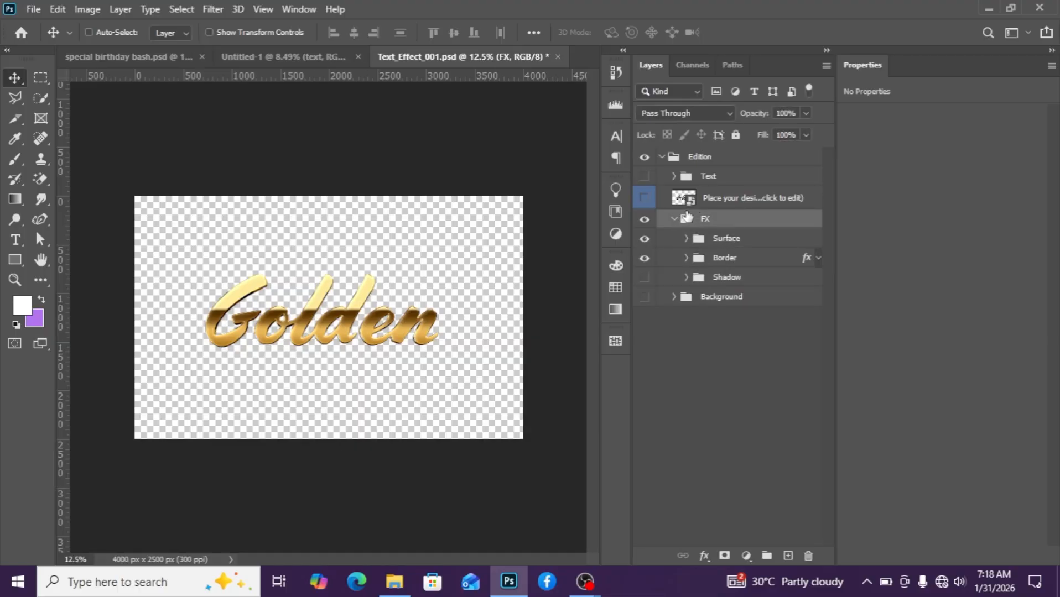
left_click(674, 220)
Open the template's placeholder smart object and hide its Golden placeholder text layer.
left_click(691, 206)
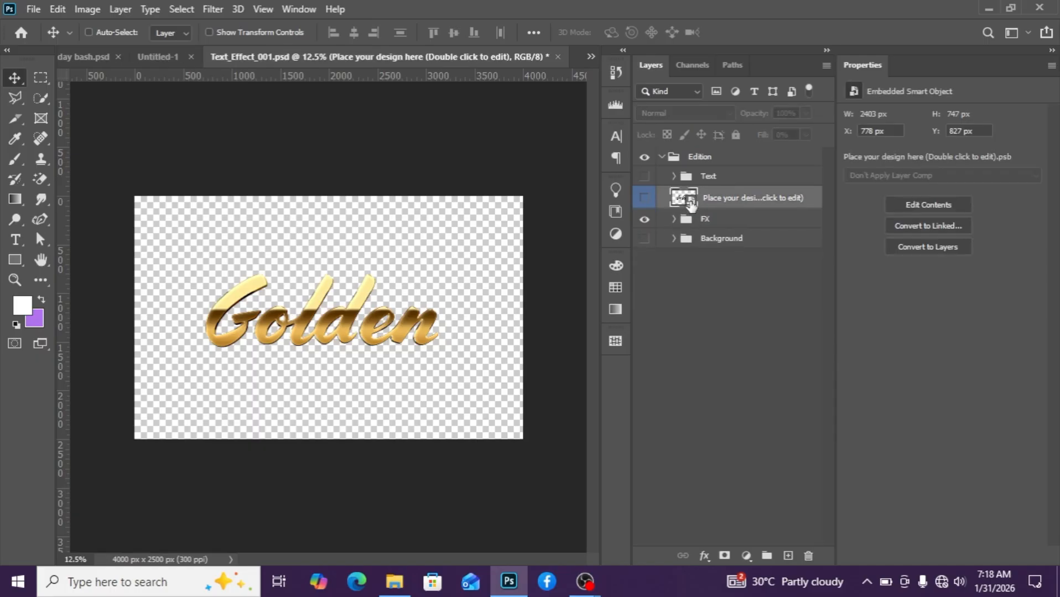
double_click(689, 202)
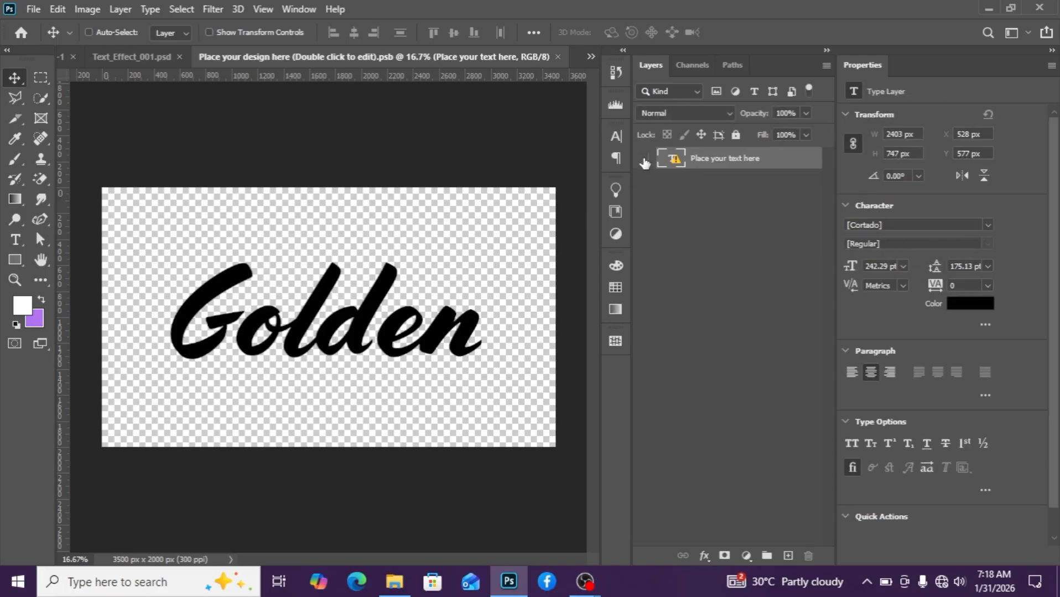
left_click(644, 160)
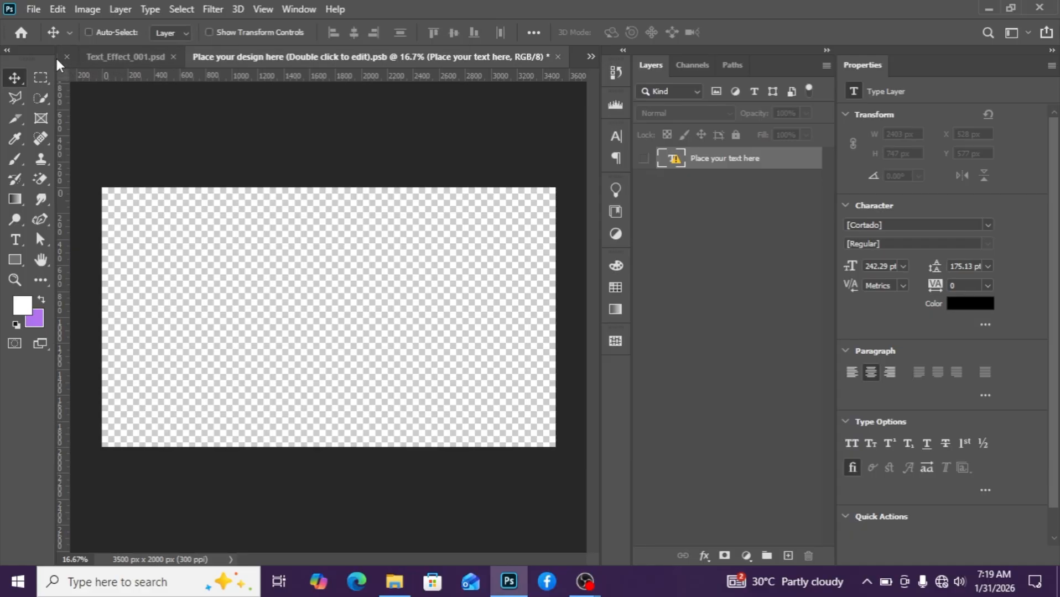
Copy the flyer's text group into the smart object and save it to apply the golden effect.
left_click(591, 56)
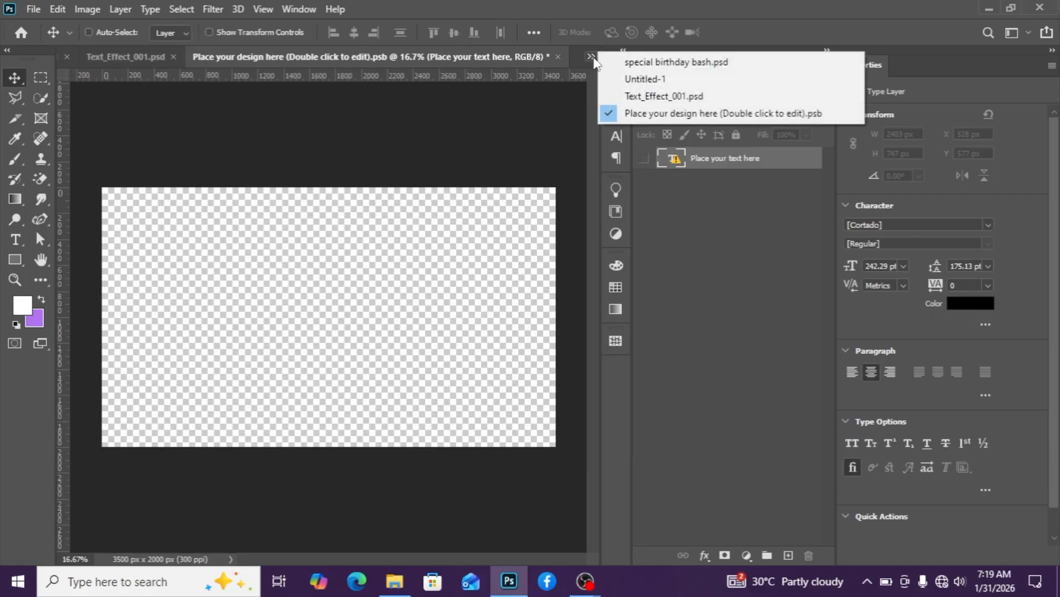
left_click(624, 83)
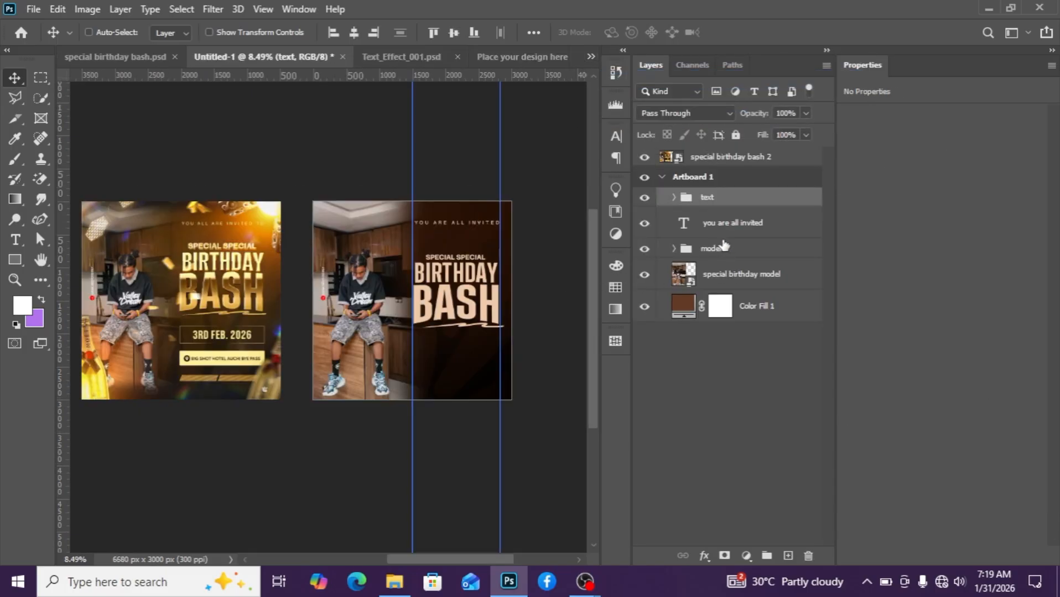
left_click_drag(716, 200, 334, 315)
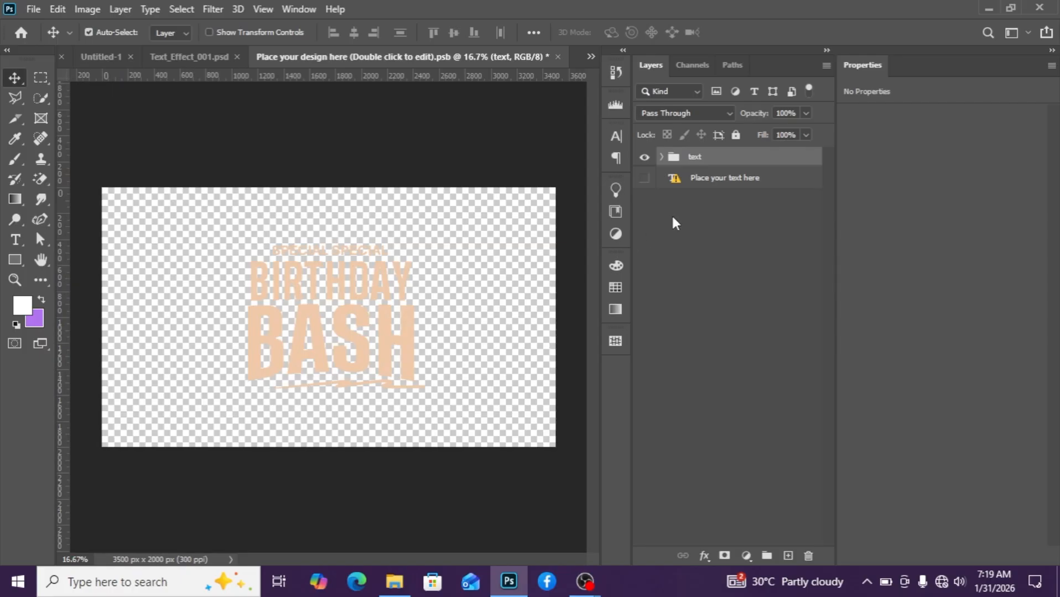
key("ctrl+s")
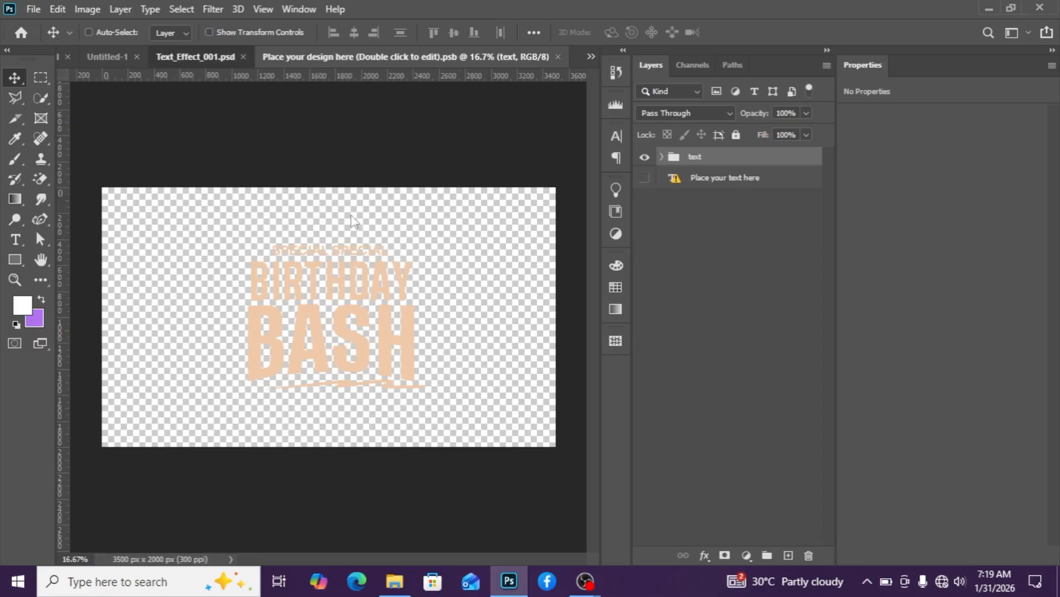
scroll(443, 352, "up", 4)
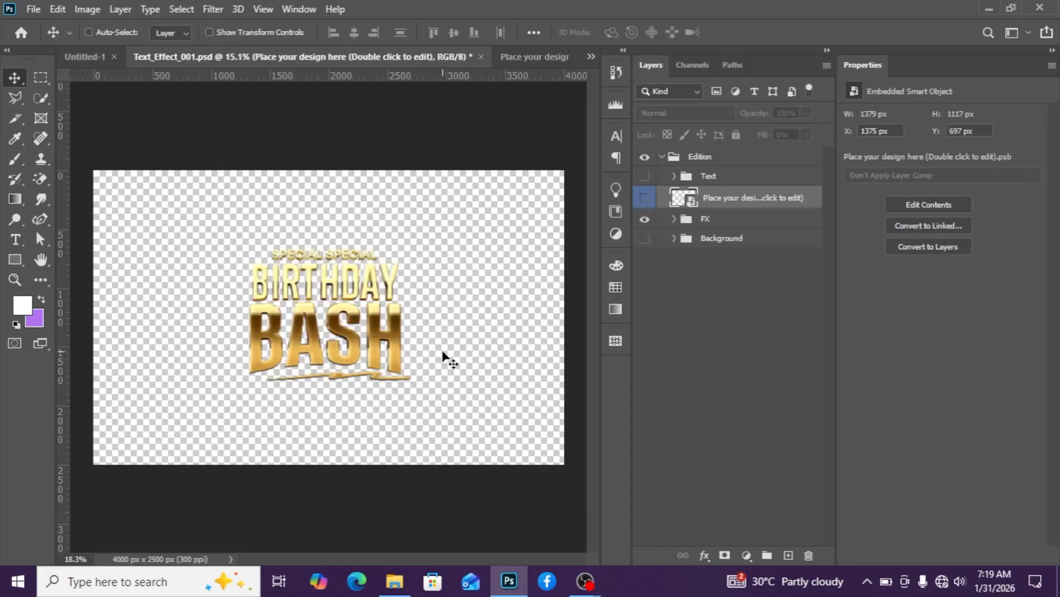
scroll(369, 363, "up", 3)
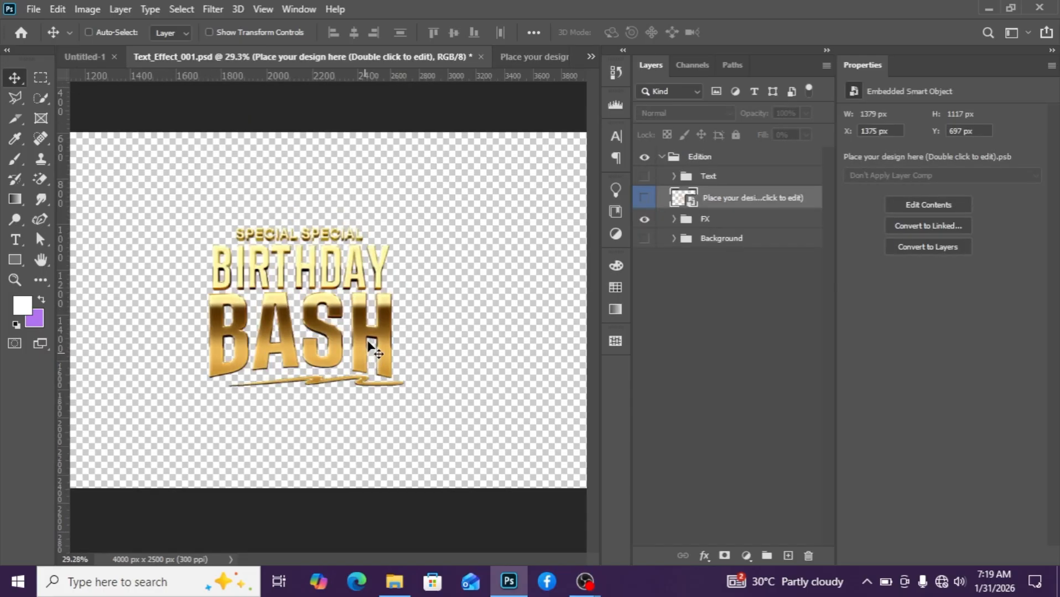
scroll(374, 351, "up", 1)
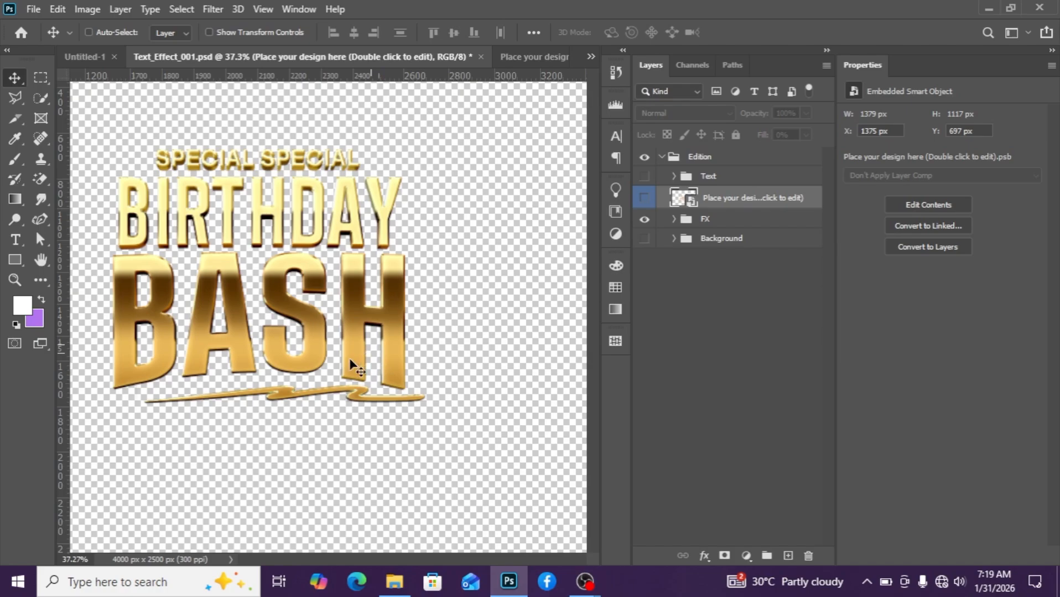
Collapse the template's Edition group holding the finished golden text.
scroll(345, 340, "down", 12)
scroll(344, 339, "up", 7)
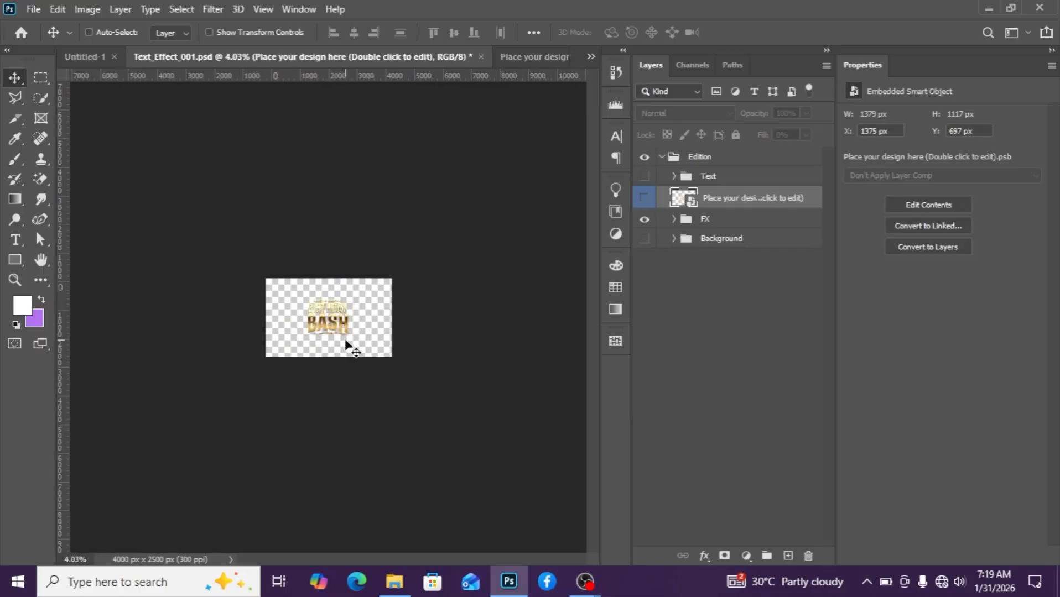
scroll(345, 343, "up", 1)
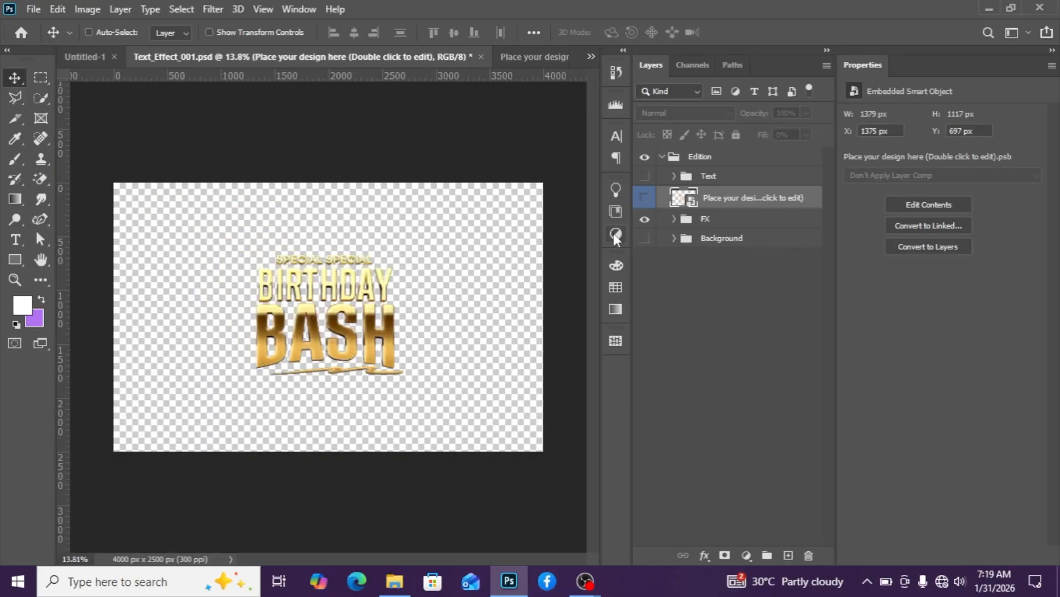
scroll(360, 318, "up", 2)
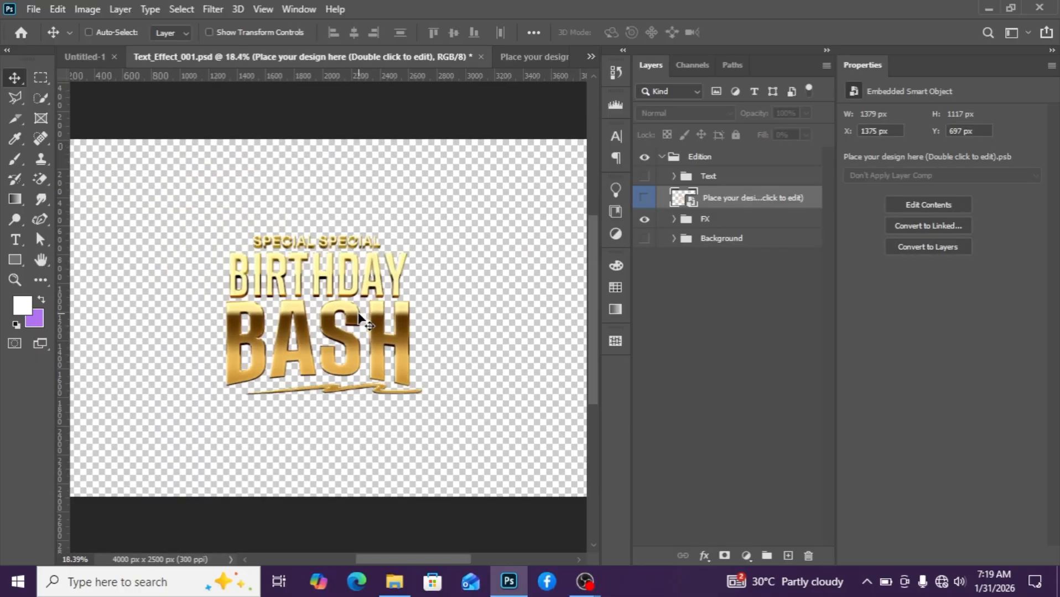
scroll(363, 321, "up", 1)
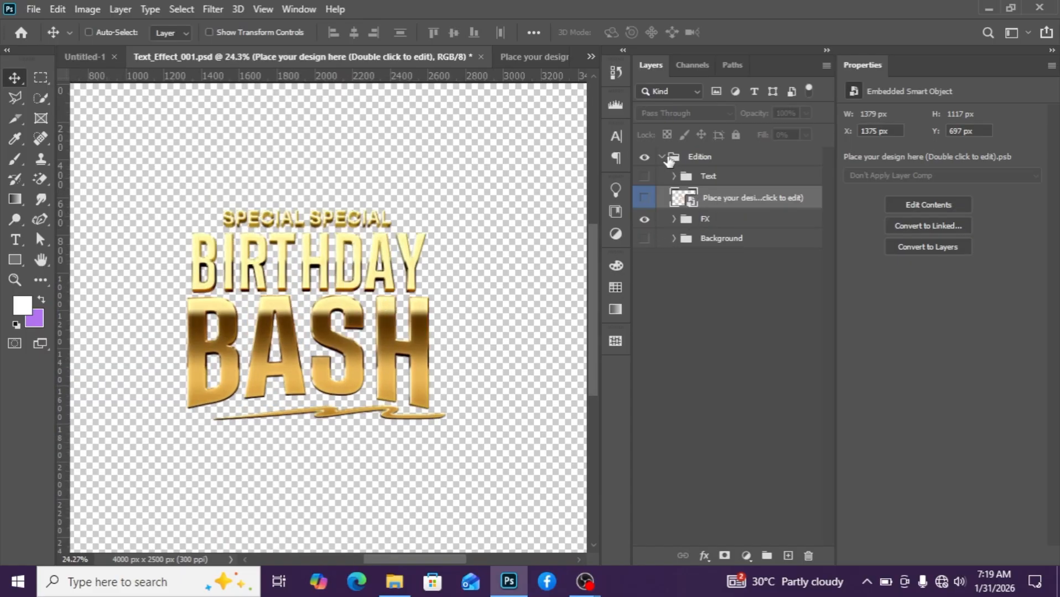
left_click(669, 160)
left_click(662, 157)
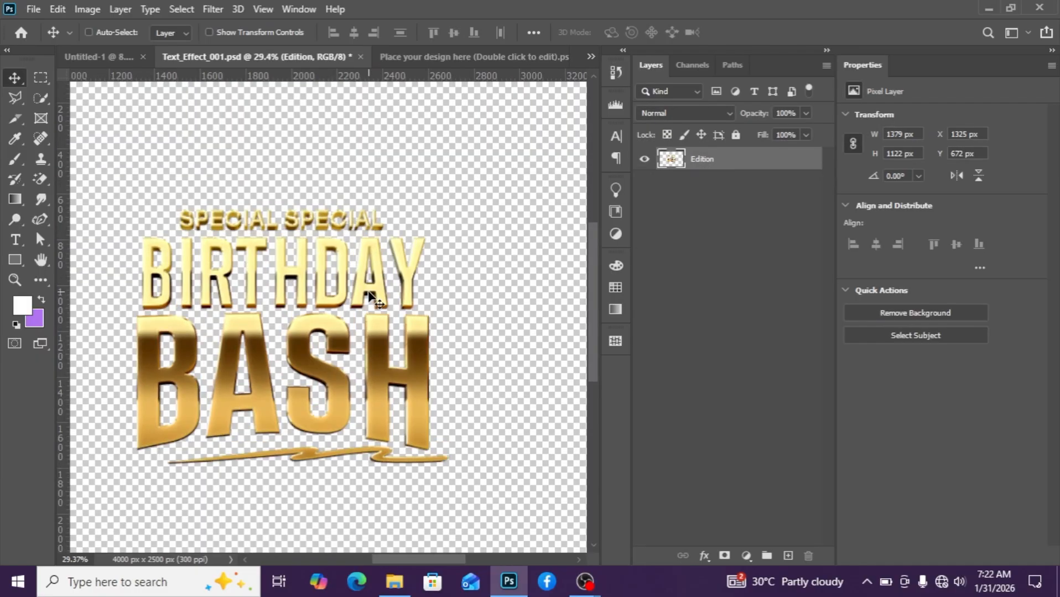
Copy the golden Edition layer from the template into the flyer document.
scroll(328, 315, "down", 5)
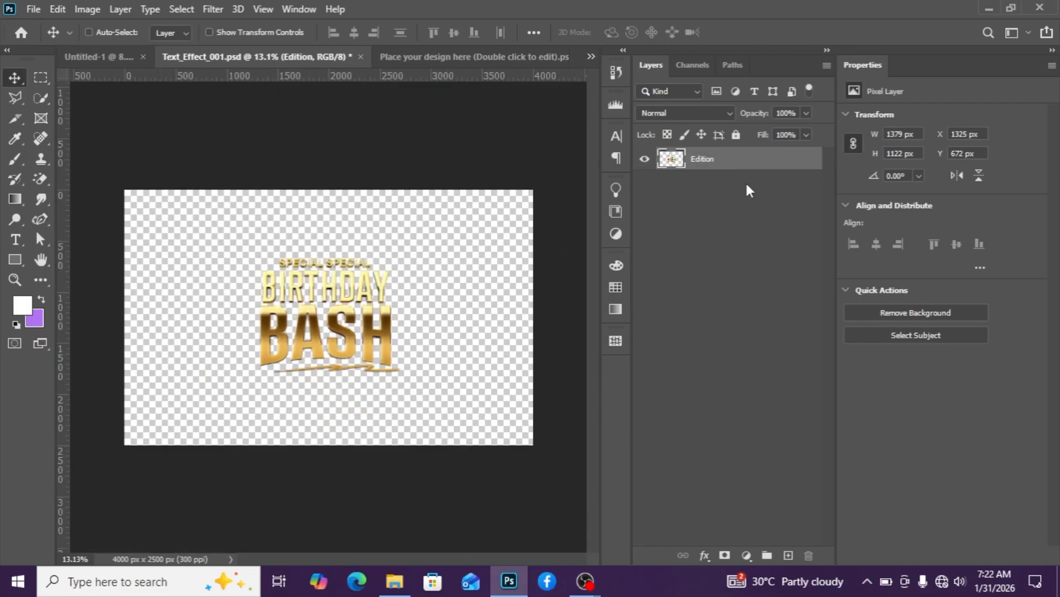
scroll(426, 303, "up", 3)
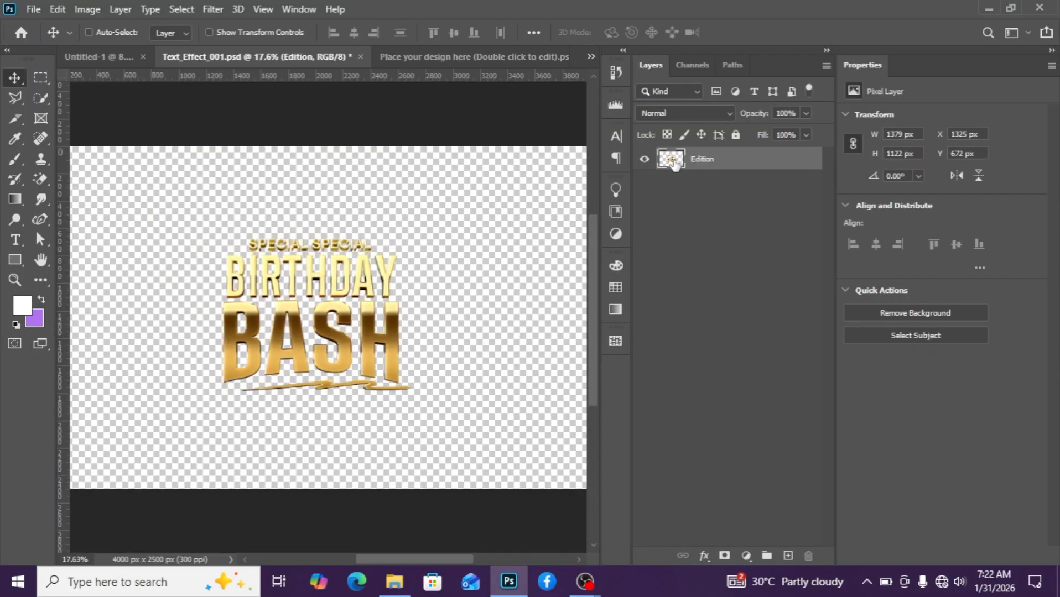
left_click_drag(674, 163, 484, 321)
scroll(484, 320, "up", 3)
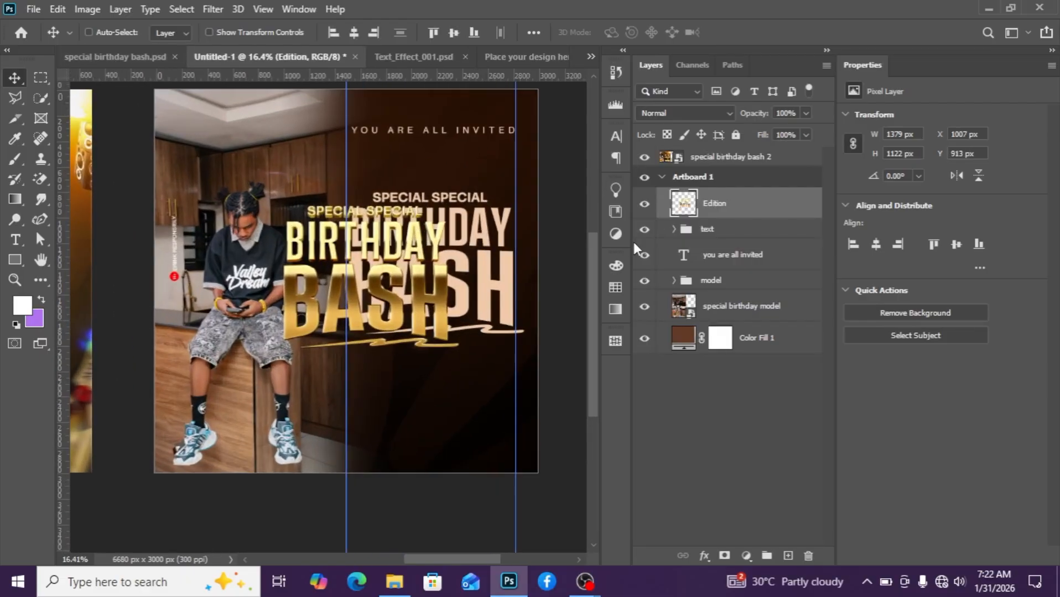
Hide the flyer's original text group.
left_click(706, 232)
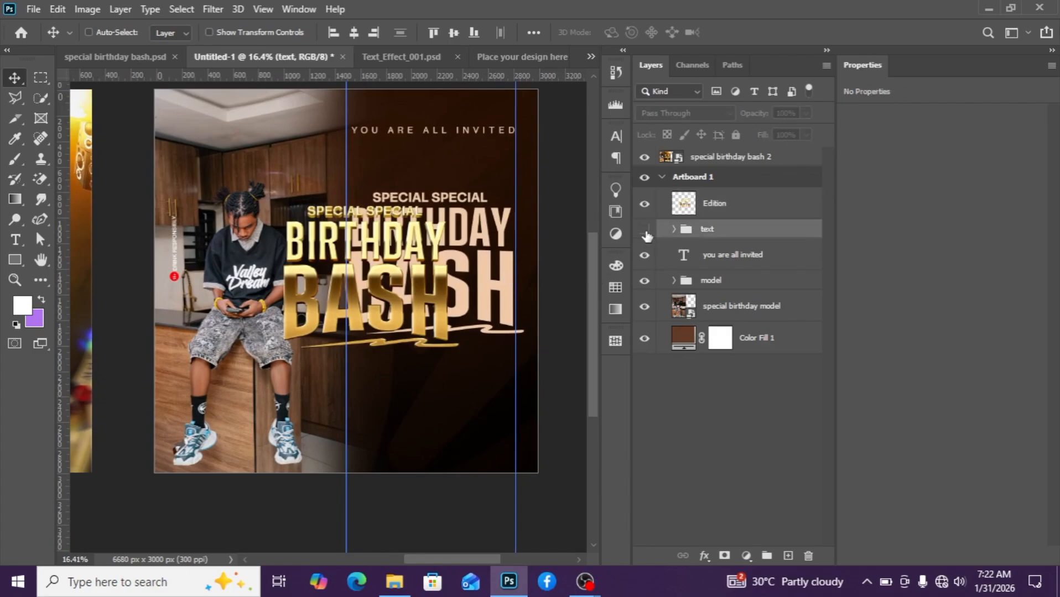
left_click(645, 231)
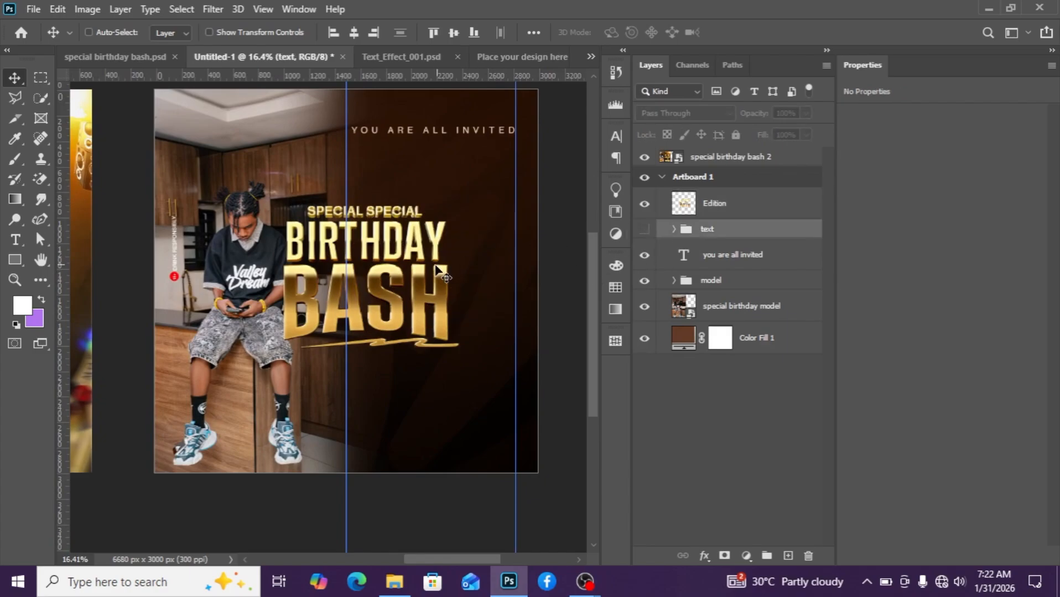
Move the golden Edition layer onto the flyer's right panel and nudge it into place between the guides.
left_click(730, 210)
left_click_drag(419, 276, 433, 276)
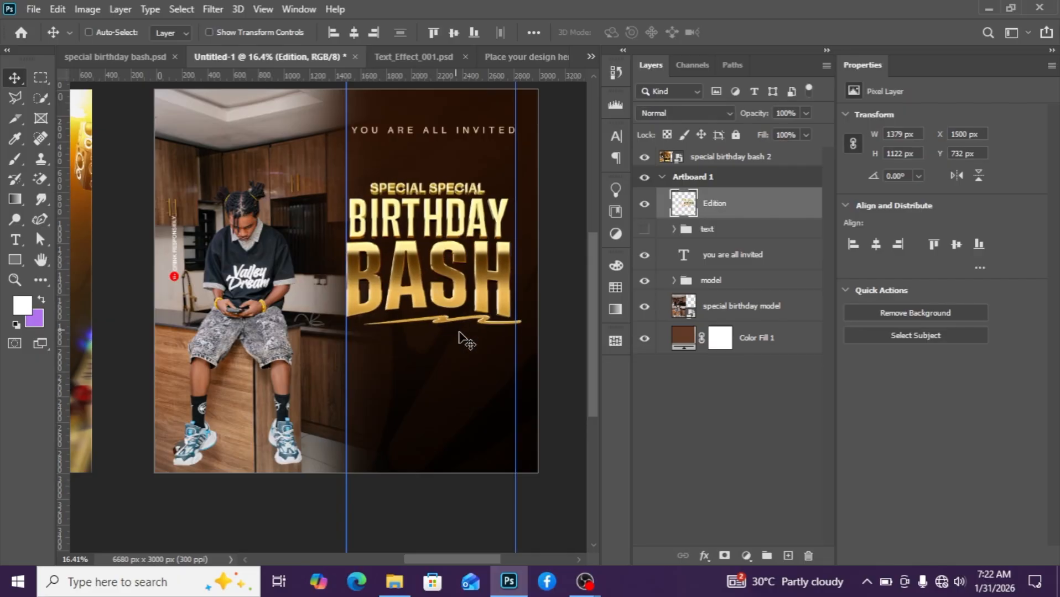
key("shift+Right")
key("shift+Right")
key("shift+Right")
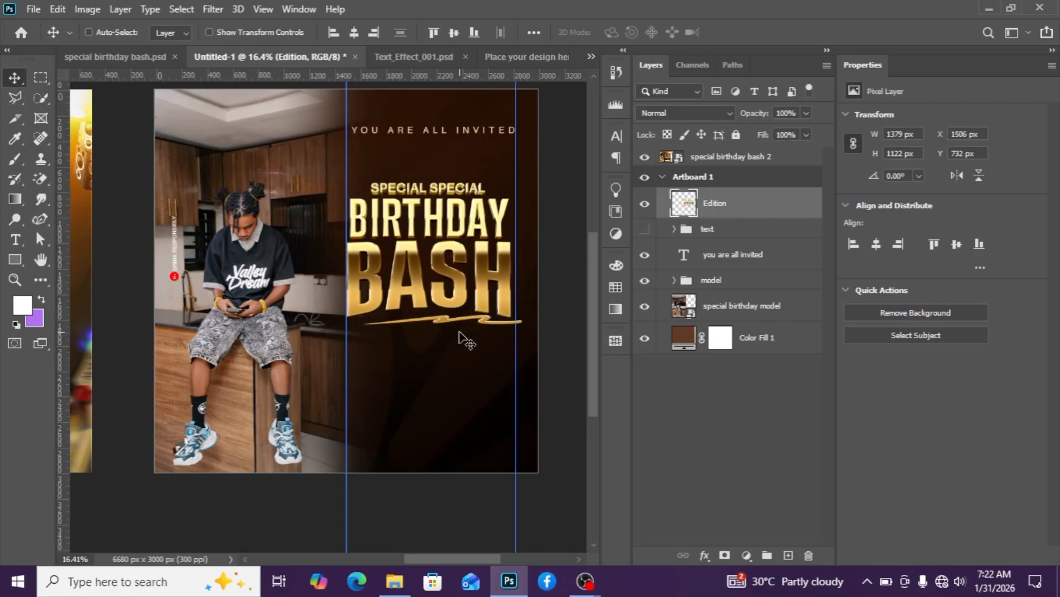
key("Down")
key("Down")
key("Down")
key("Down")
key("Down")
key("Down")
key("Left")
key("Left")
key("Left")
key("Left")
key("Left")
key("Left")
key("Left")
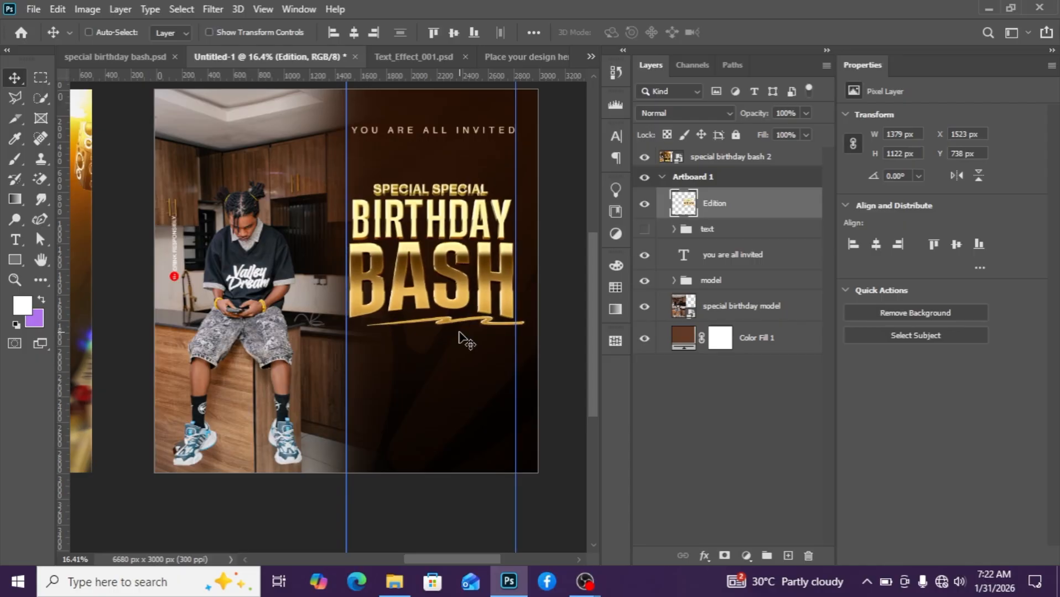
key("Left")
key("Left")
key("Left")
key("Left")
key("Left")
key("Left")
key("Left")
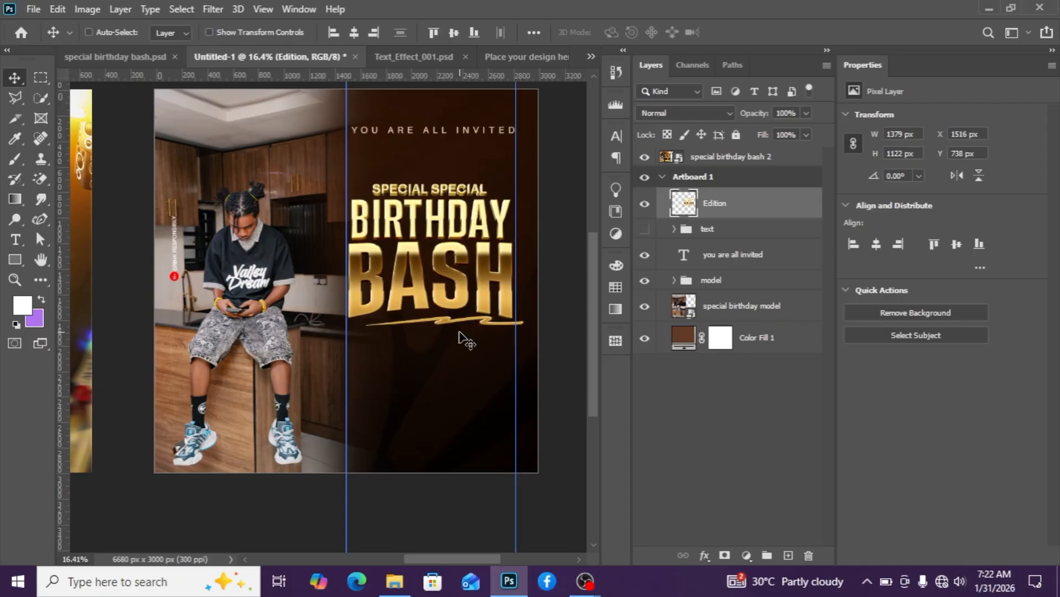
key("Down")
key("Down")
key("Down")
key("Down")
key("Down")
key("Down")
key("Down")
key("Down")
key("Down")
key("Down")
key("Down")
key("Down")
Nudge the YOU ARE ALL INVITED text down closer to the golden headings.
scroll(458, 332, "down", 3)
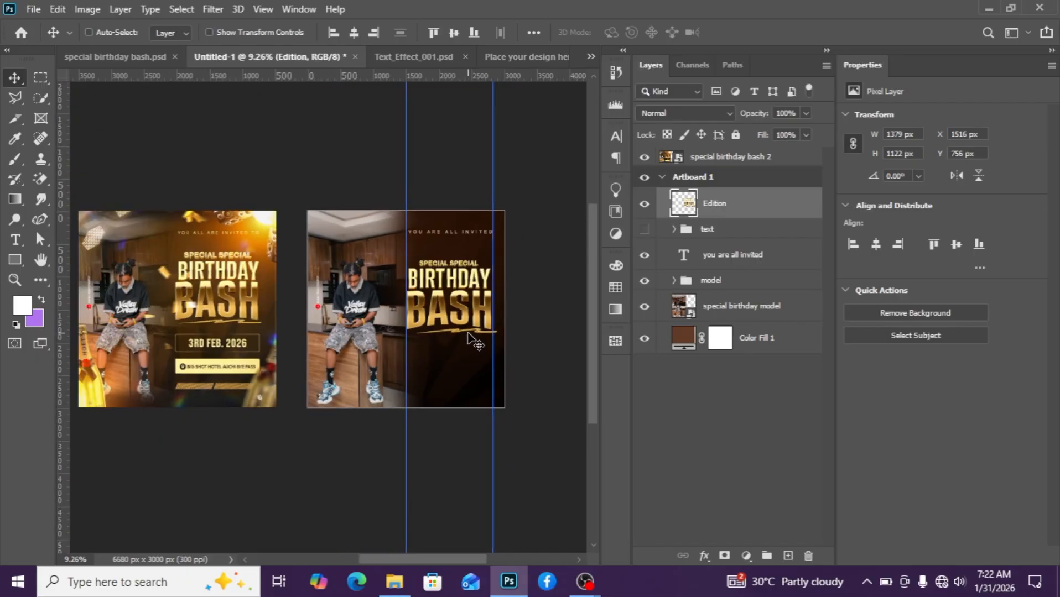
scroll(472, 337, "up", 1)
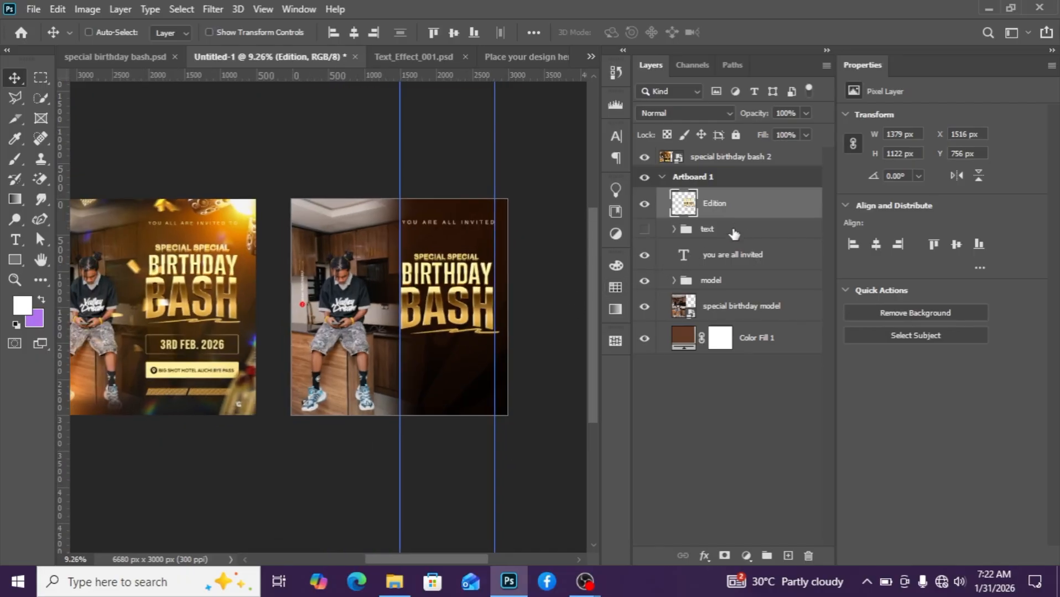
left_click(741, 262)
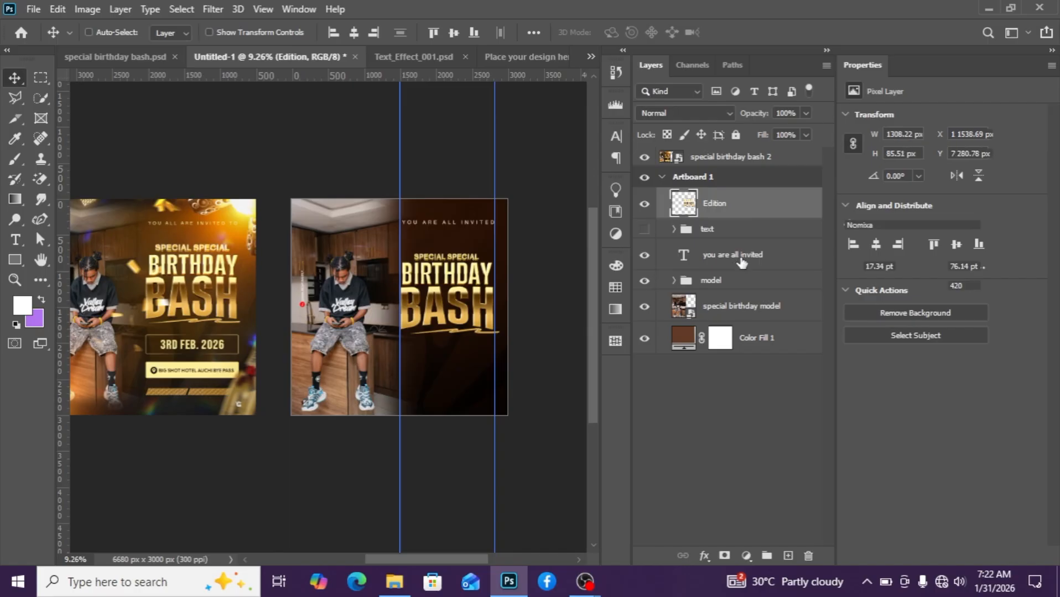
key("shift+Down")
key("shift+Down")
key("shift+Down")
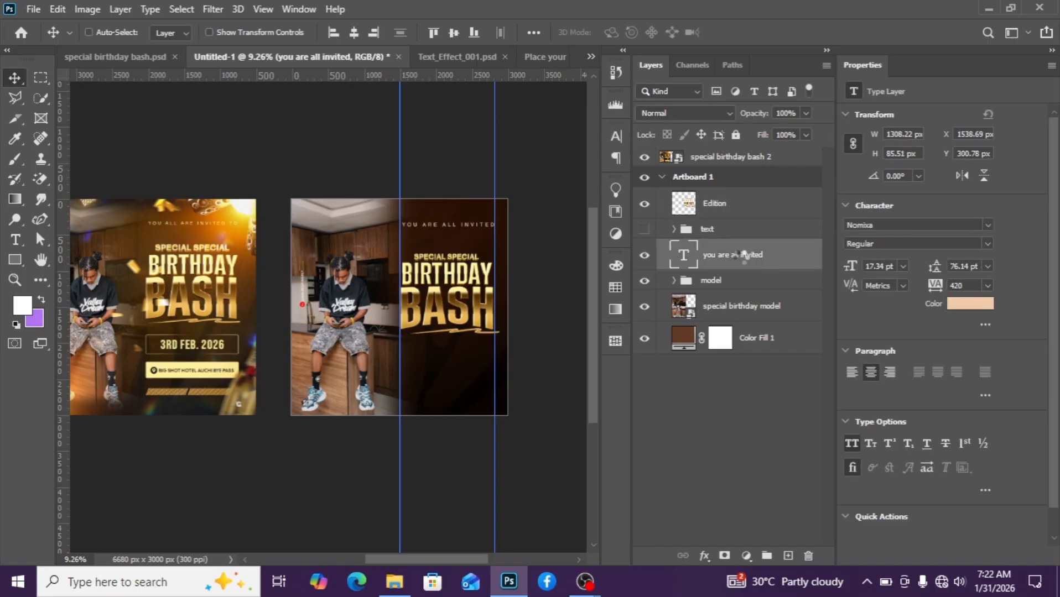
key("shift+Down")
key("shift+Down")
key("shift+Down")
key("shift+Down")
key("shift+Down")
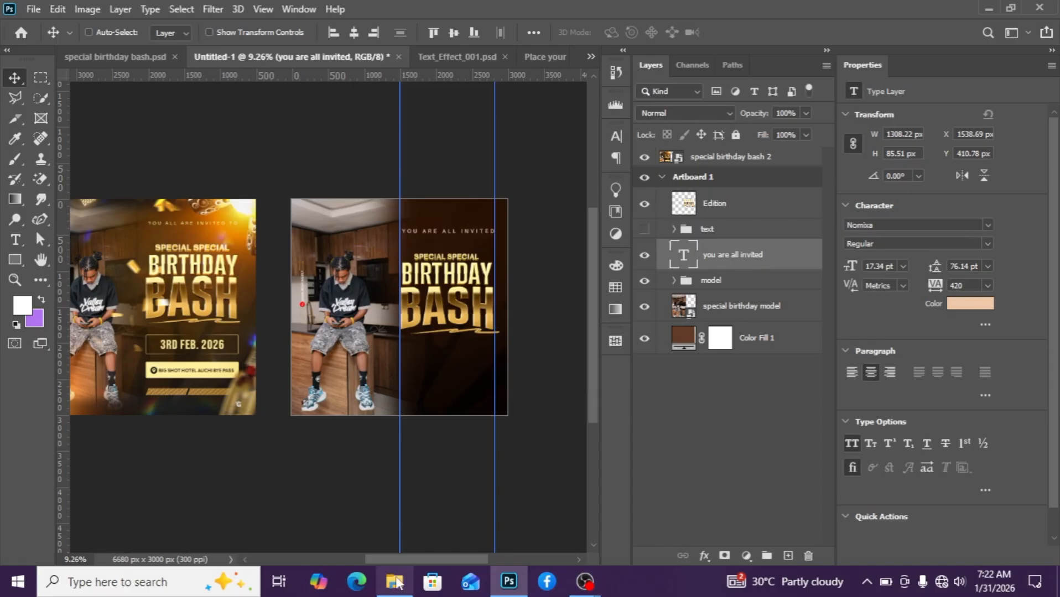
Place the golden speaker-and-globe image from the project folder and rotate it about -133° over the top-right area.
left_click(394, 585)
scroll(458, 217, "up", 3)
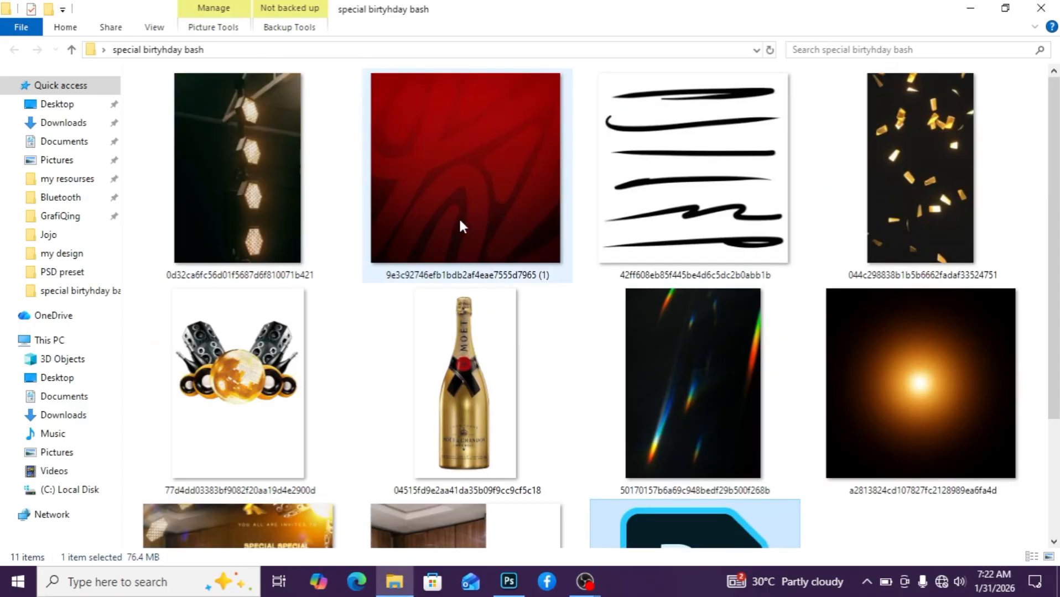
left_click_drag(336, 419, 440, 293)
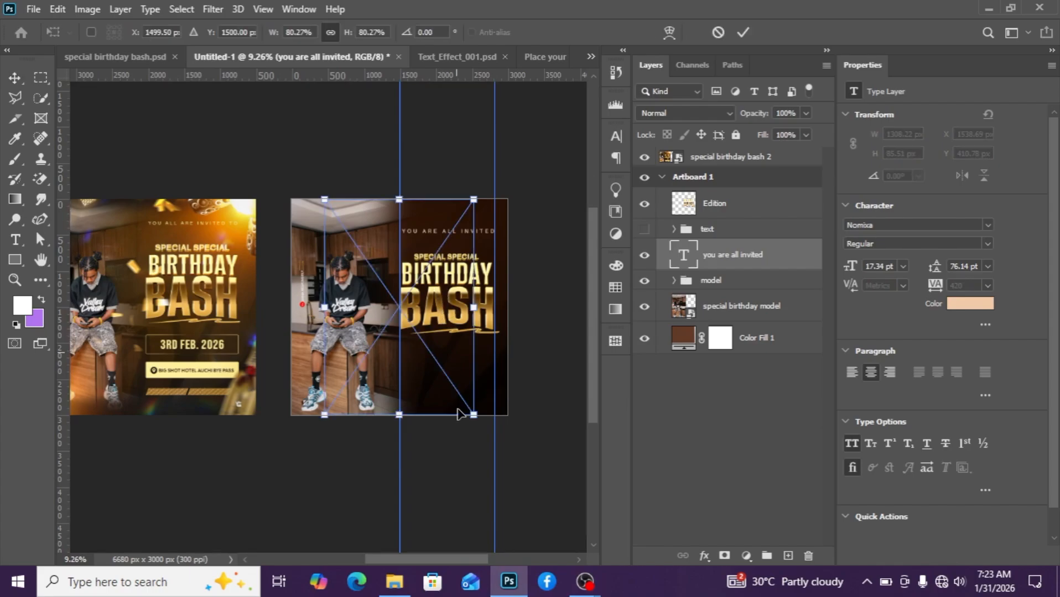
left_click_drag(477, 480, 432, 217)
left_click_drag(427, 288, 459, 247)
left_click_drag(543, 201, 487, 224)
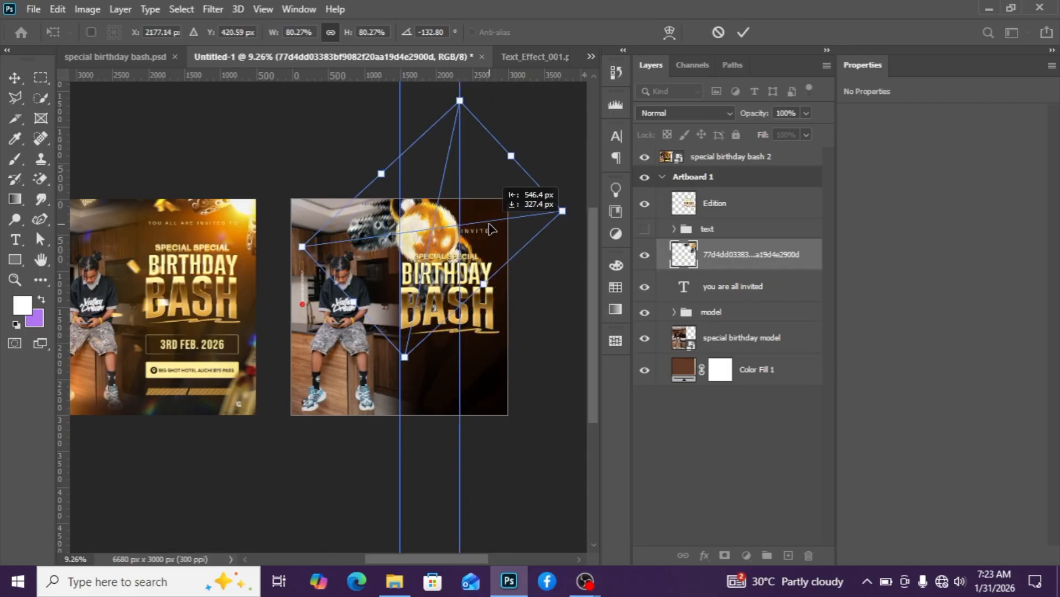
left_click_drag(560, 210, 503, 220)
left_click(720, 258)
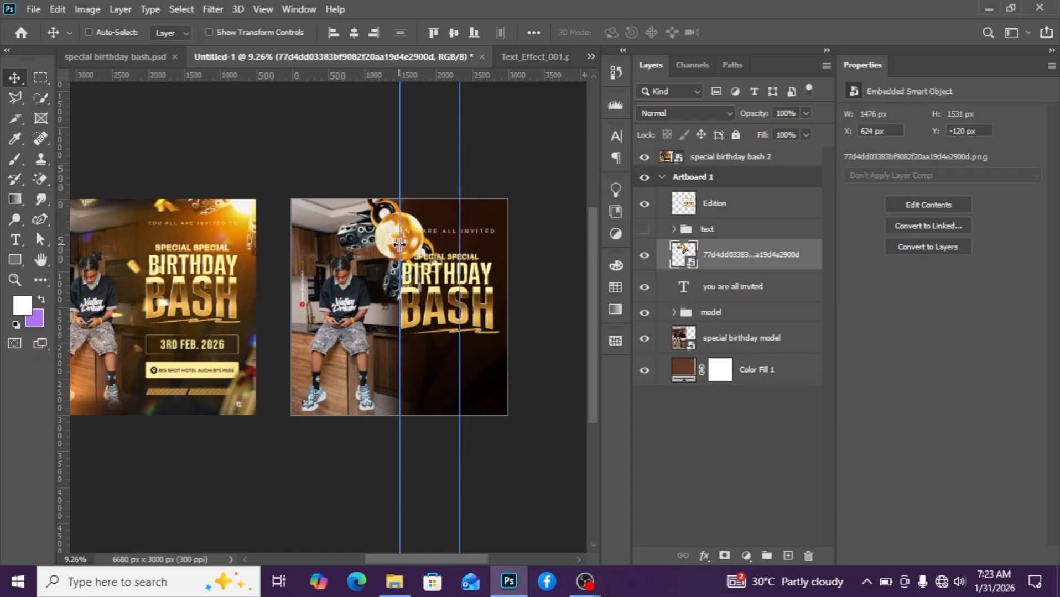
Reposition the speaker image into the flyer's top-right corner and move the right vertical guide outward.
left_click_drag(399, 224, 467, 221)
left_click_drag(397, 243, 505, 212)
scroll(406, 266, "up", 2)
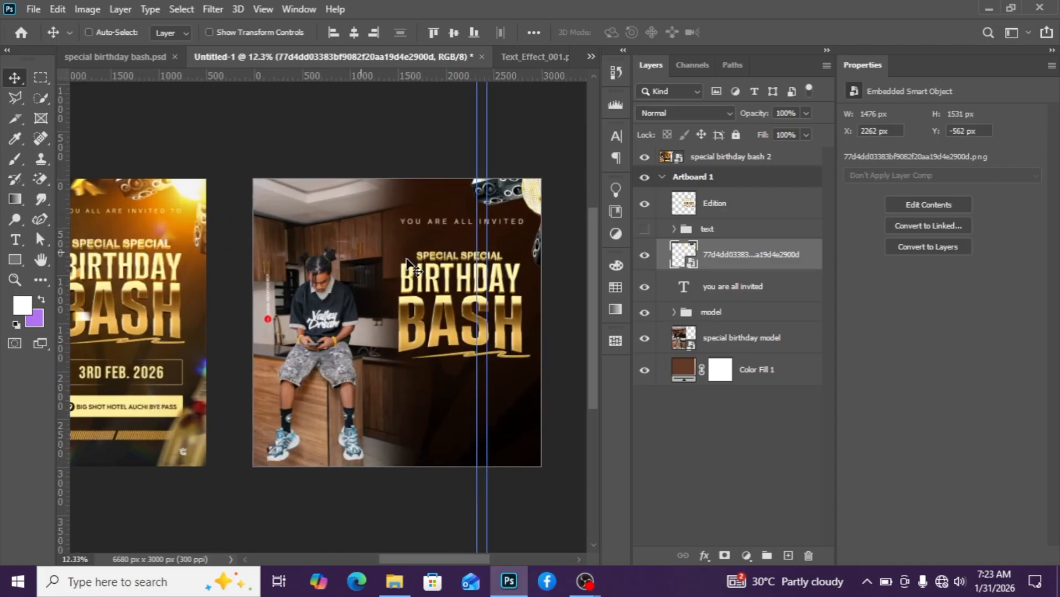
left_click_drag(485, 402, 523, 396)
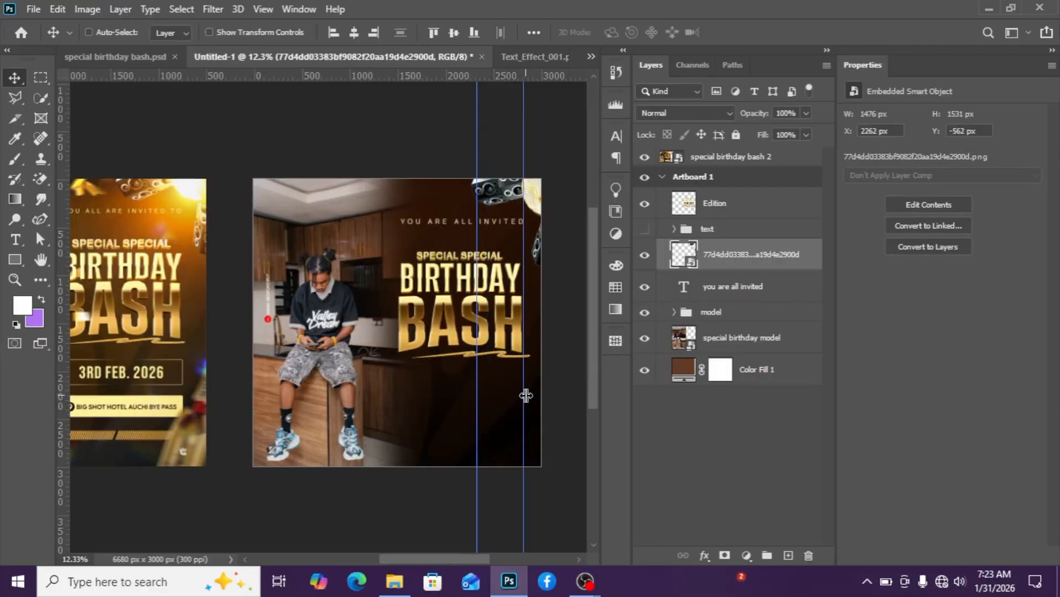
Place the orange light flare image from the project folder over the flyer and set its blend mode to Screen.
mouse_move(394, 591)
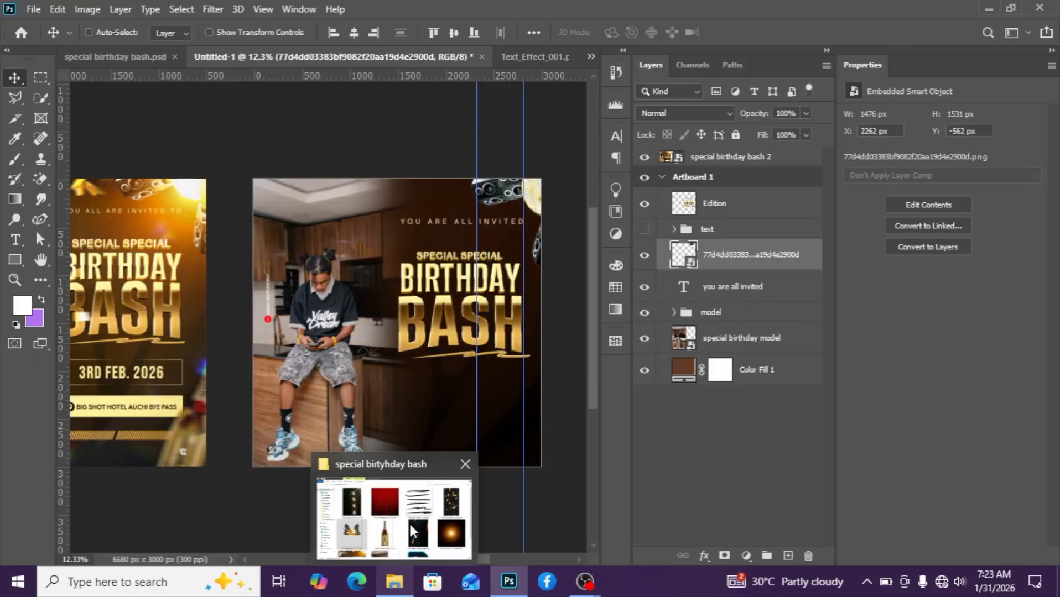
left_click(410, 527)
left_click_drag(906, 360, 504, 236)
left_click(714, 113)
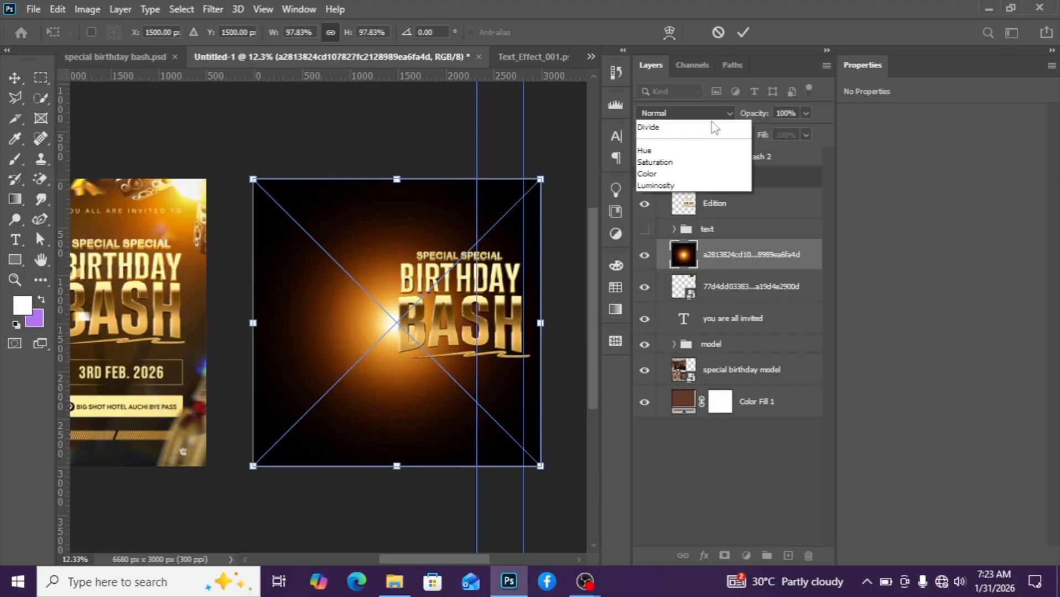
left_click(697, 239)
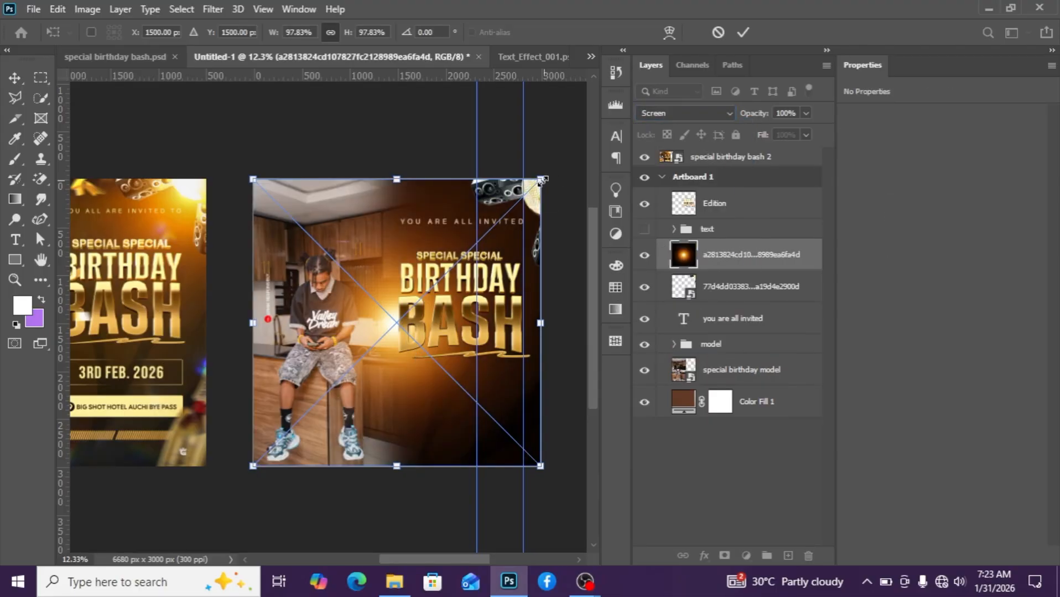
Scale the light flare to about 75% and move it to the flyer's top-right corner.
left_click_drag(542, 180, 542, 208)
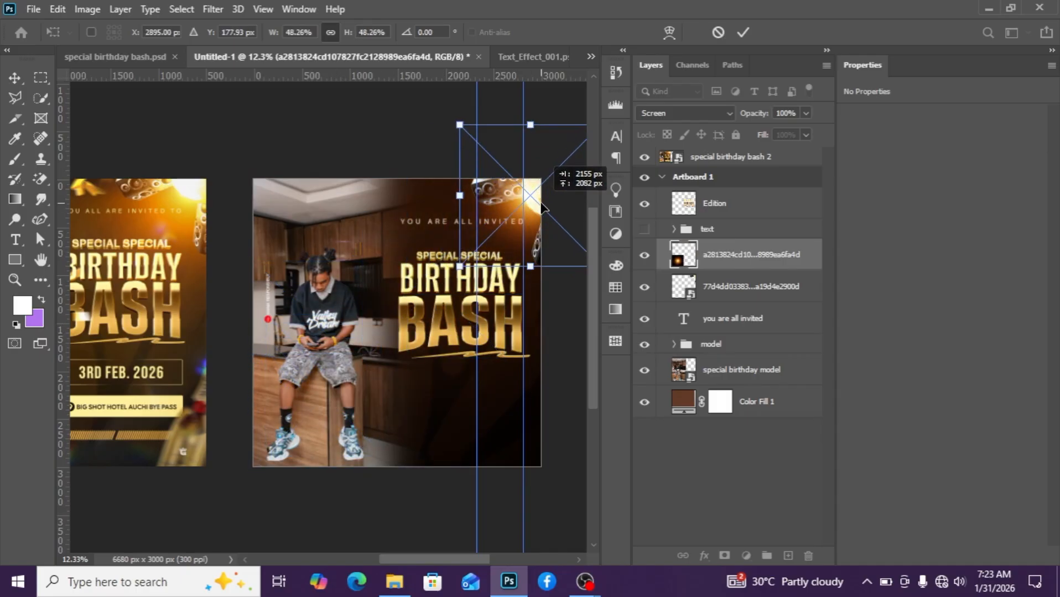
left_click_drag(459, 269, 385, 345)
left_click_drag(510, 291, 535, 270)
key("Return")
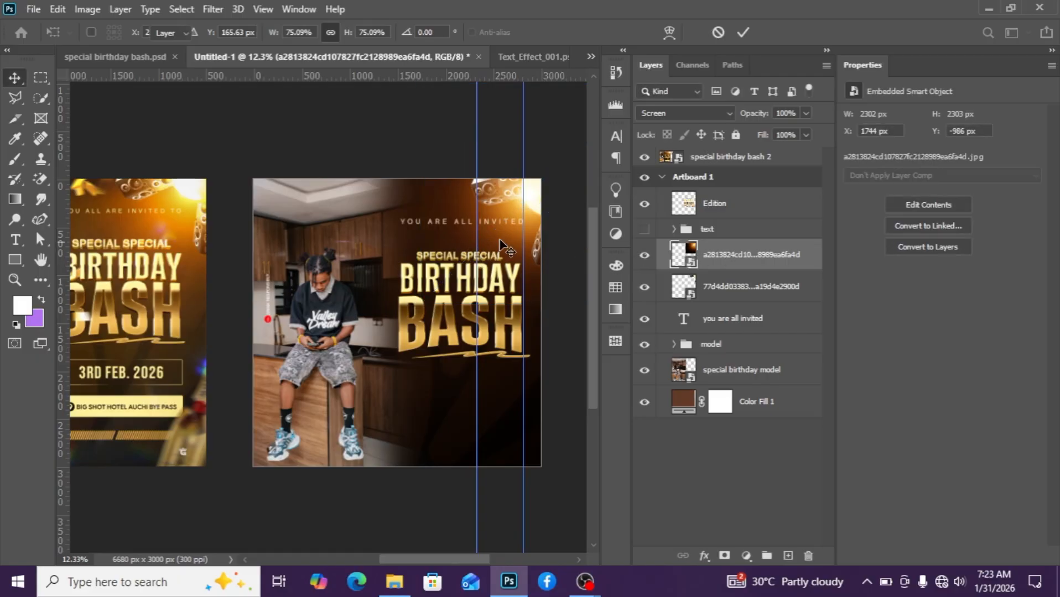
Recolor the YOU ARE ALL INVITED text with light gold f9e596 sampled from the golden headings.
scroll(576, 243, "up", 1)
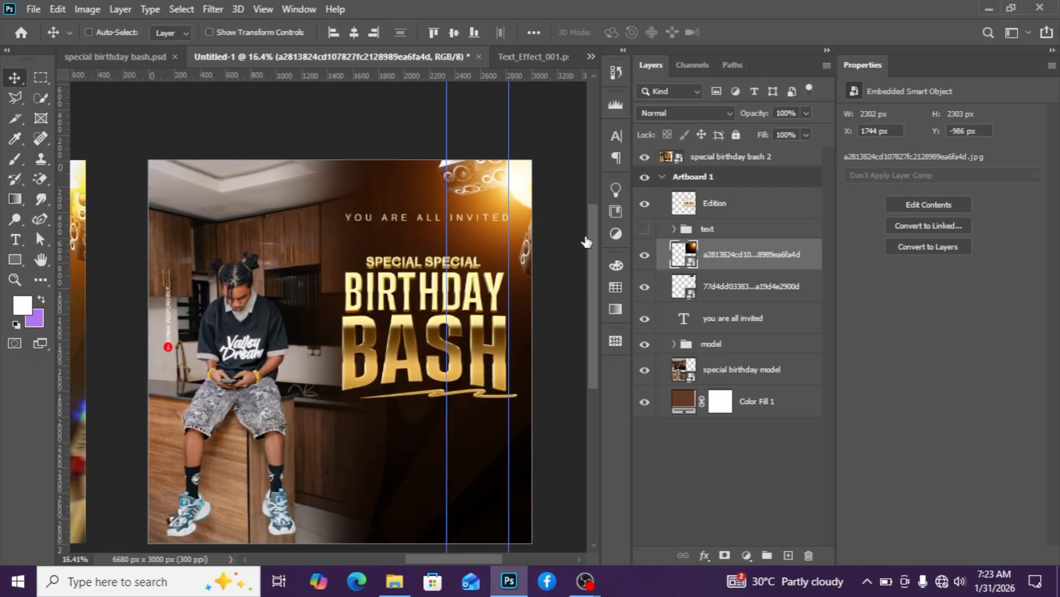
left_click(812, 313)
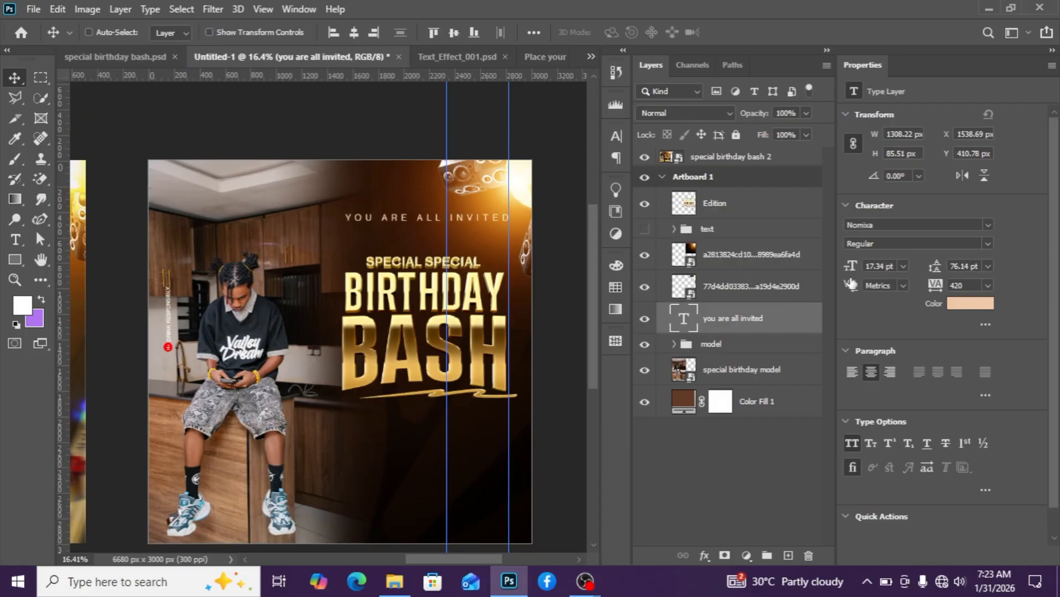
left_click(969, 303)
left_click(354, 338)
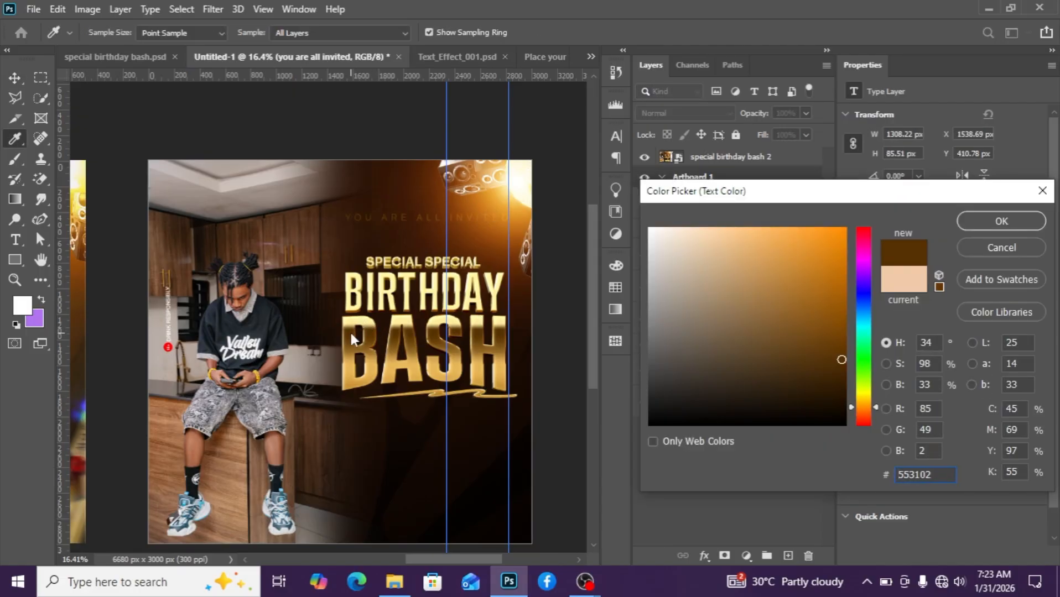
left_click(351, 321)
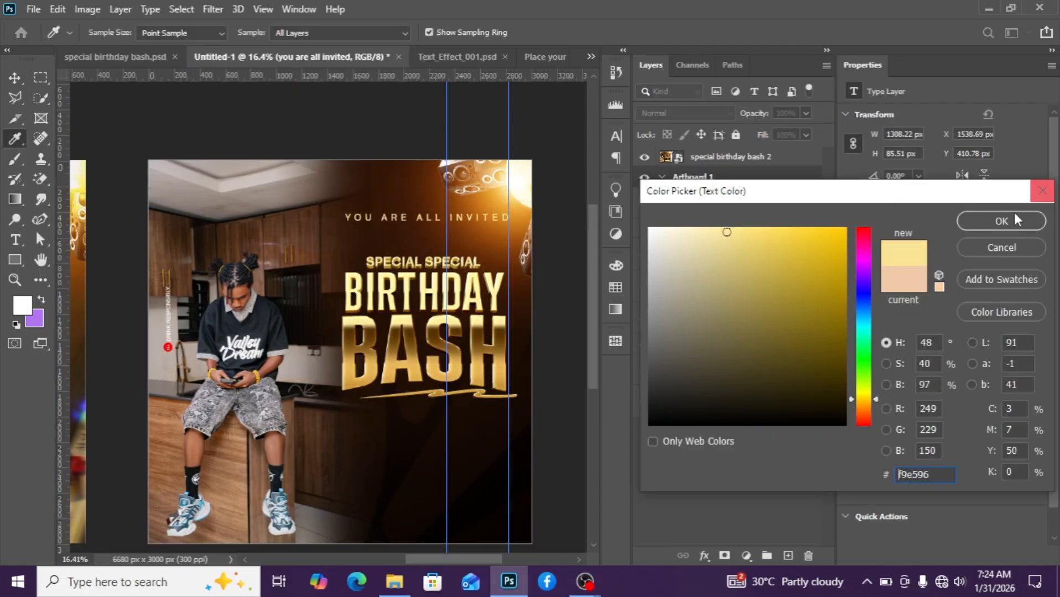
left_click(985, 220)
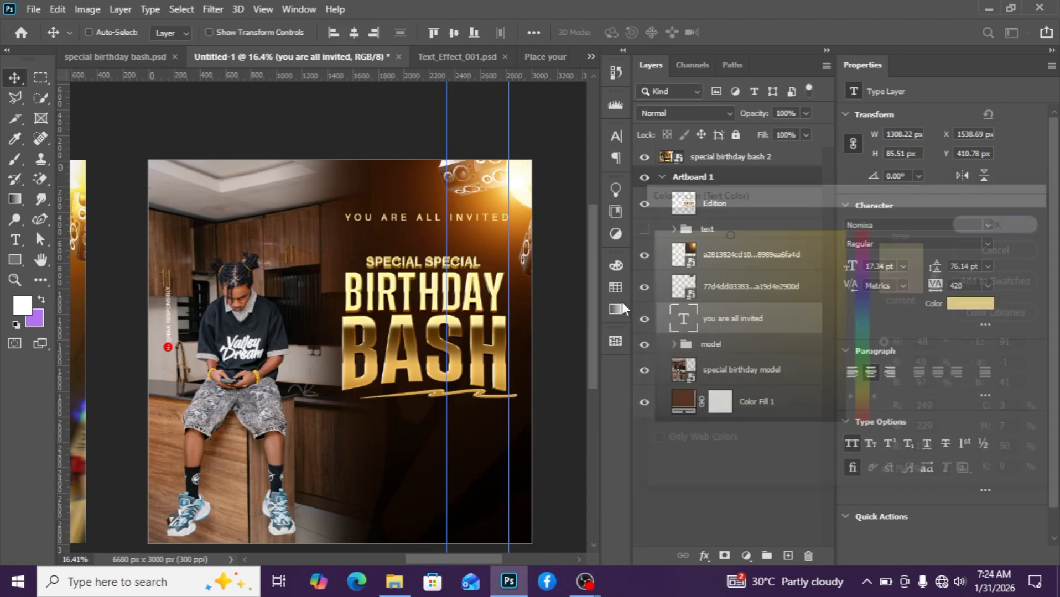
Place the stage light image from the project folder over the flyer and rotate it about 26° across the top-left area.
scroll(454, 340, "down", 1)
scroll(452, 335, "down", 1)
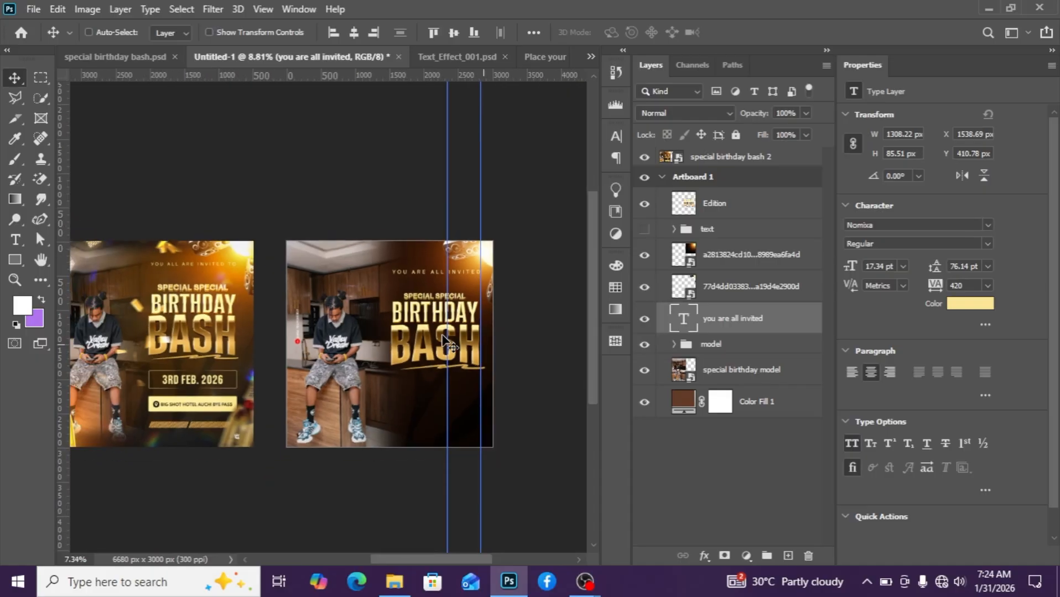
scroll(451, 366, "up", 1)
scroll(421, 369, "down", 2)
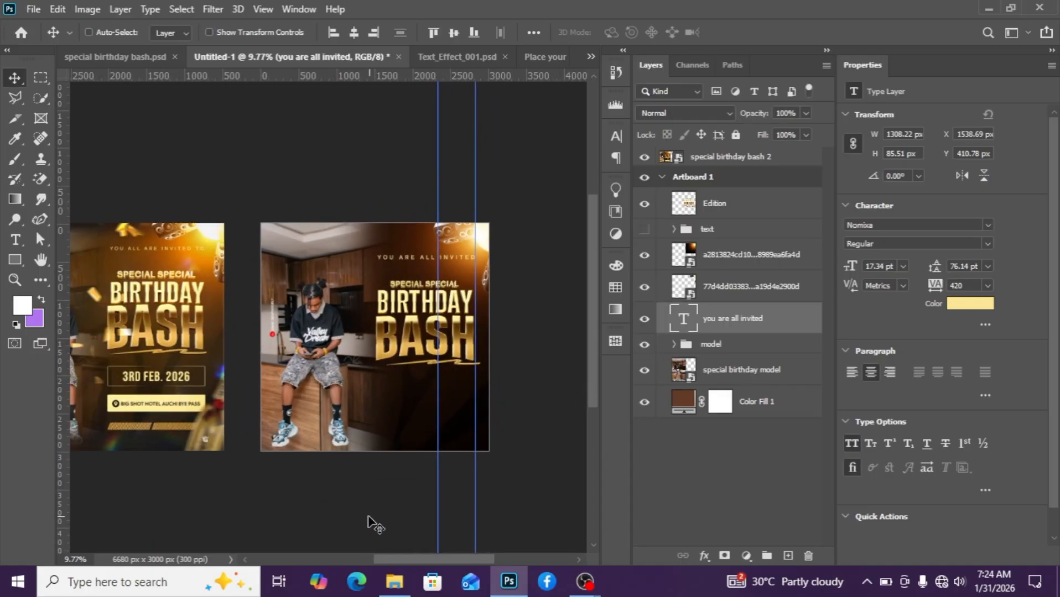
left_click(396, 584)
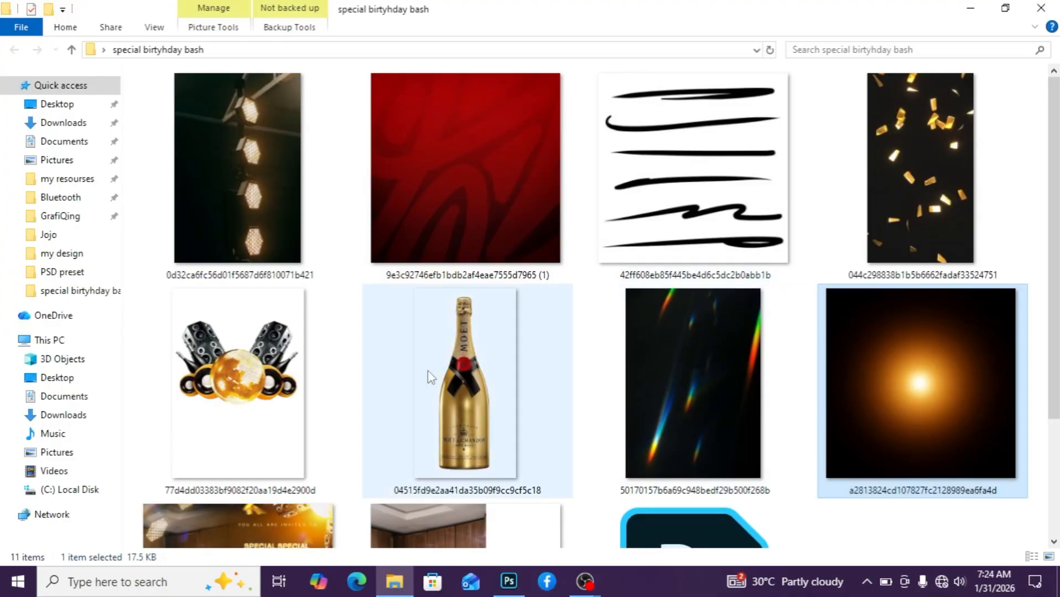
scroll(420, 370, "down", 3)
scroll(547, 331, "up", 3)
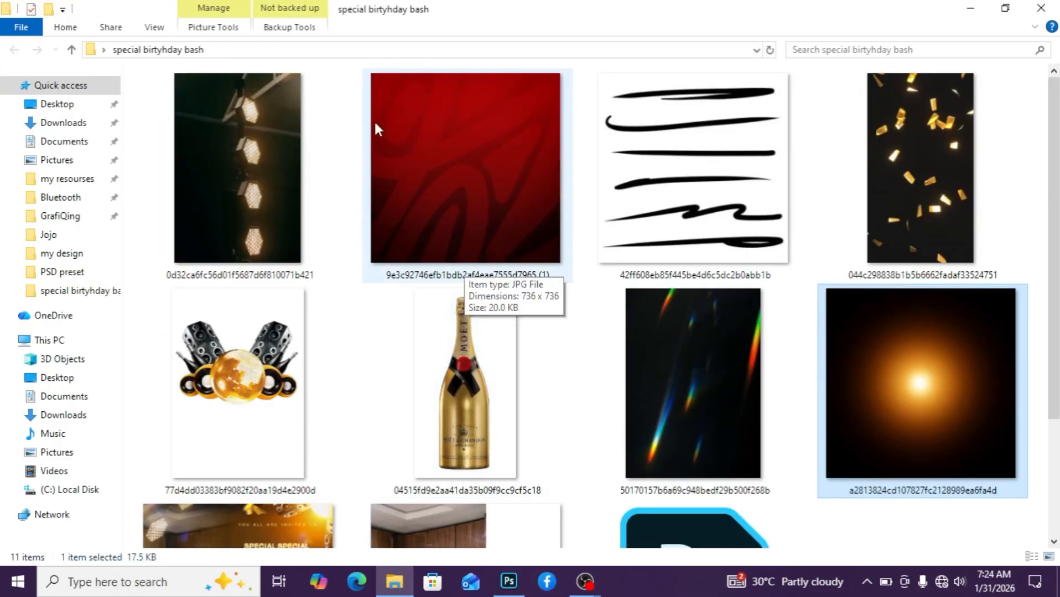
left_click_drag(232, 147, 341, 350)
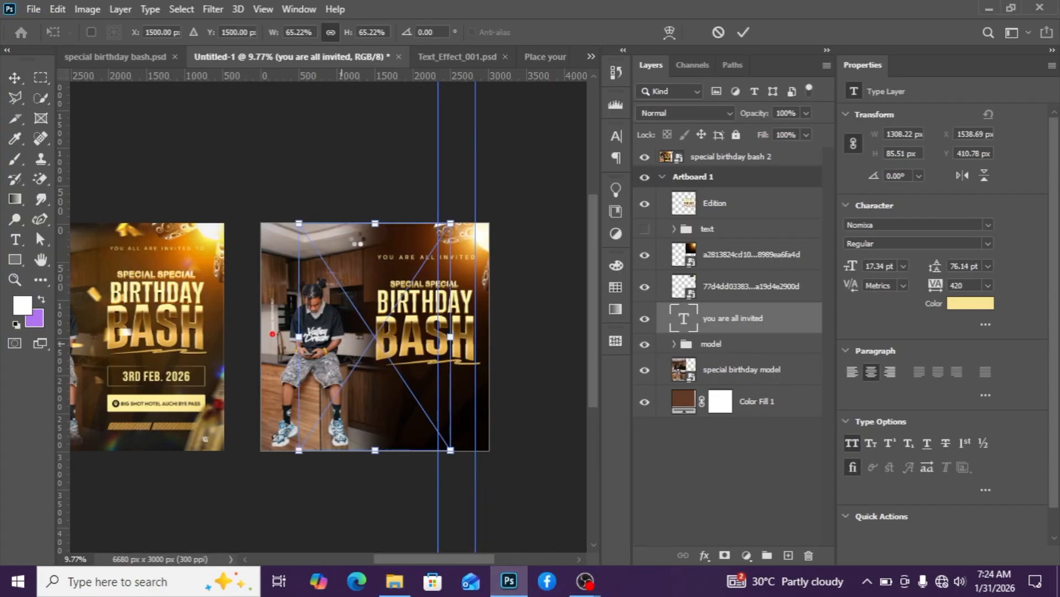
left_click_drag(476, 202, 479, 206)
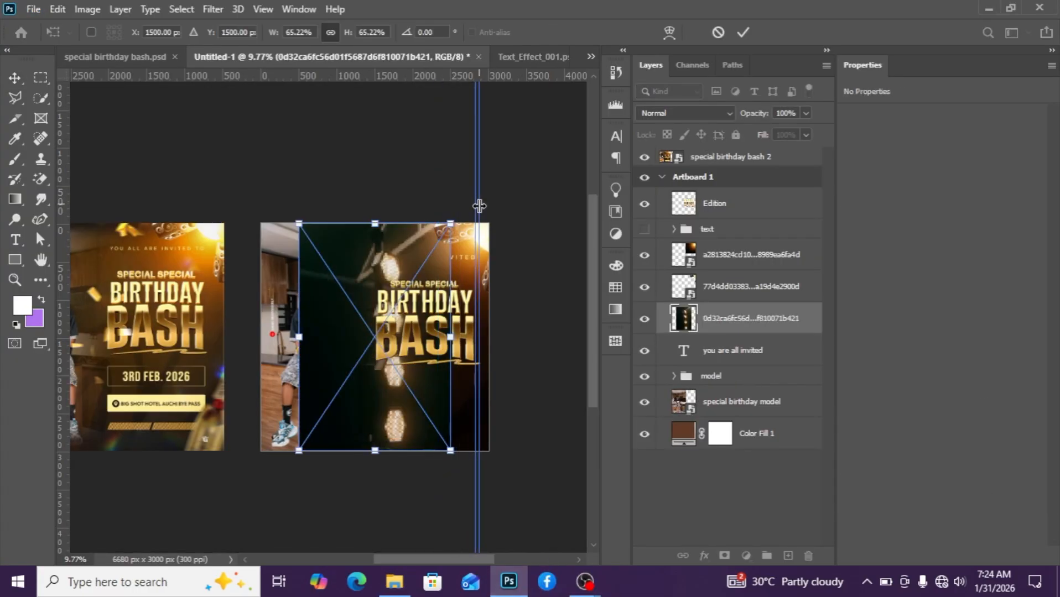
left_click_drag(394, 228, 309, 238)
left_click_drag(350, 170, 426, 207)
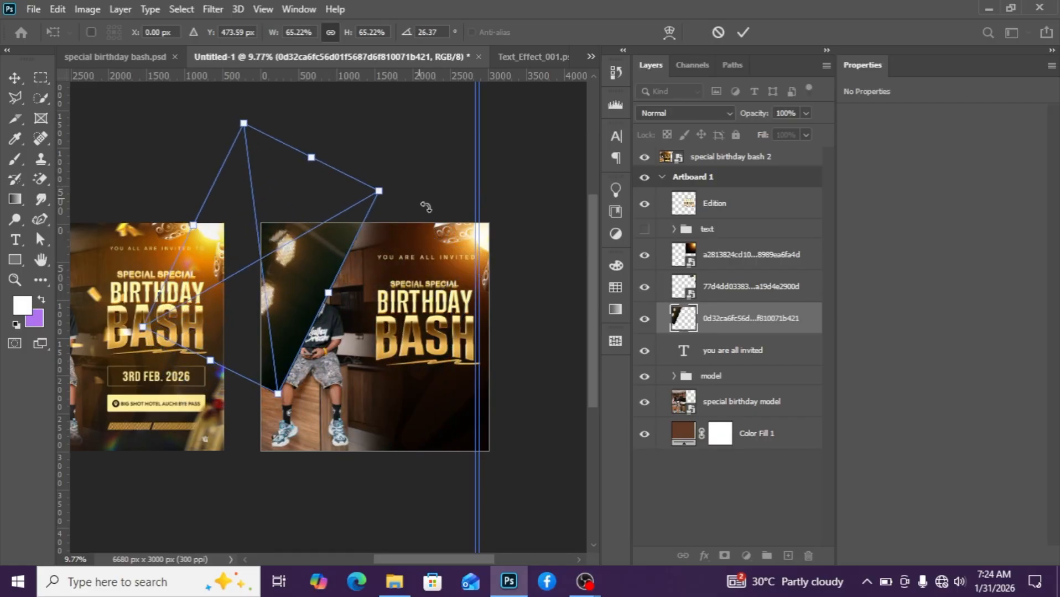
key("Return")
Set the stage light layer's blend mode to Screen and nudge it slightly.
left_click(686, 113)
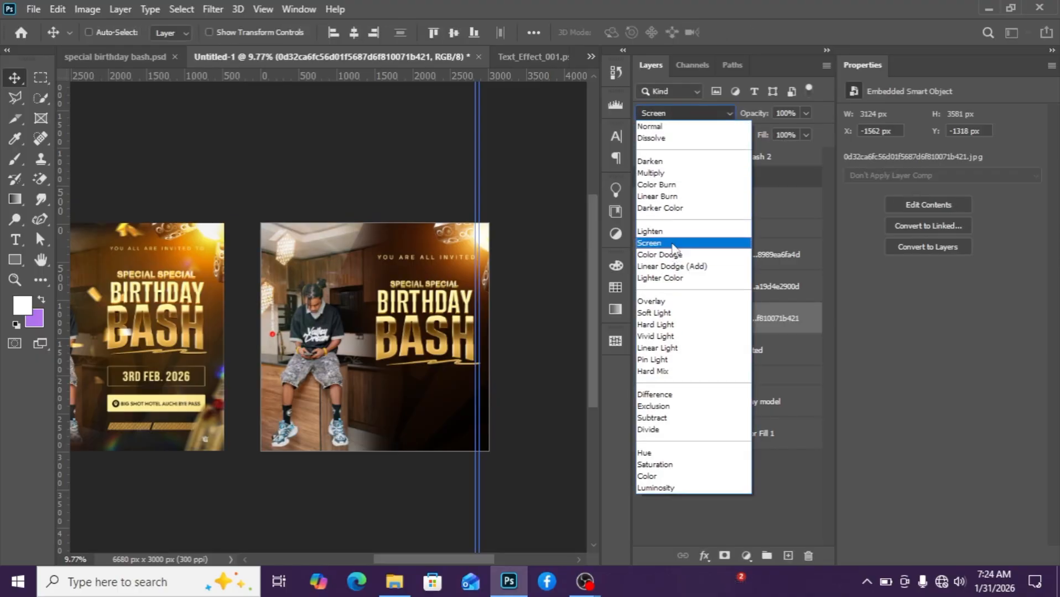
left_click(673, 245)
left_click_drag(294, 277, 295, 274)
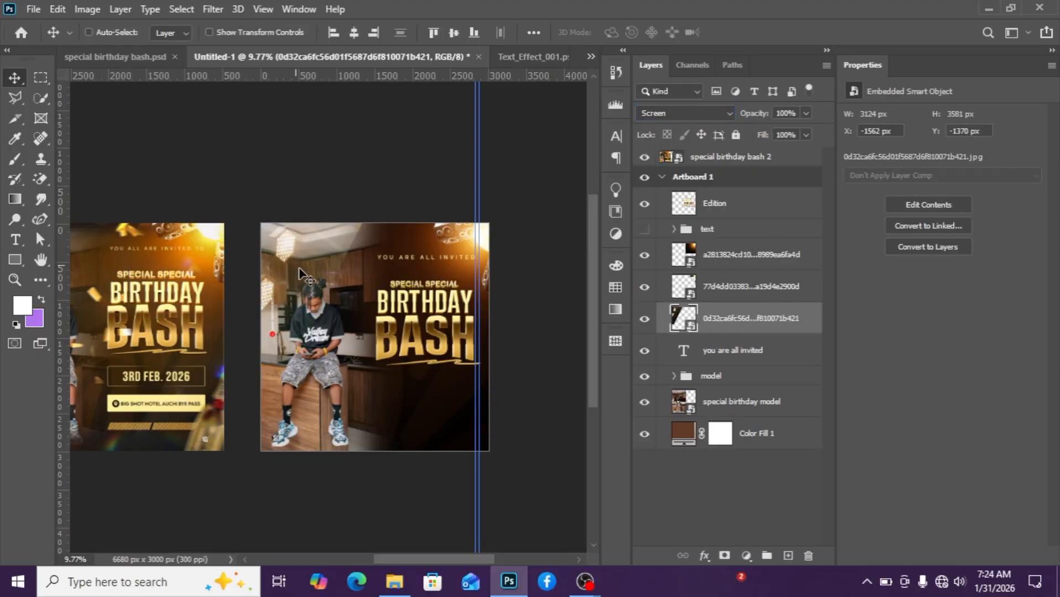
Add a layer mask to the stage light layer and paint black over its lower part to hide it.
left_click(725, 557)
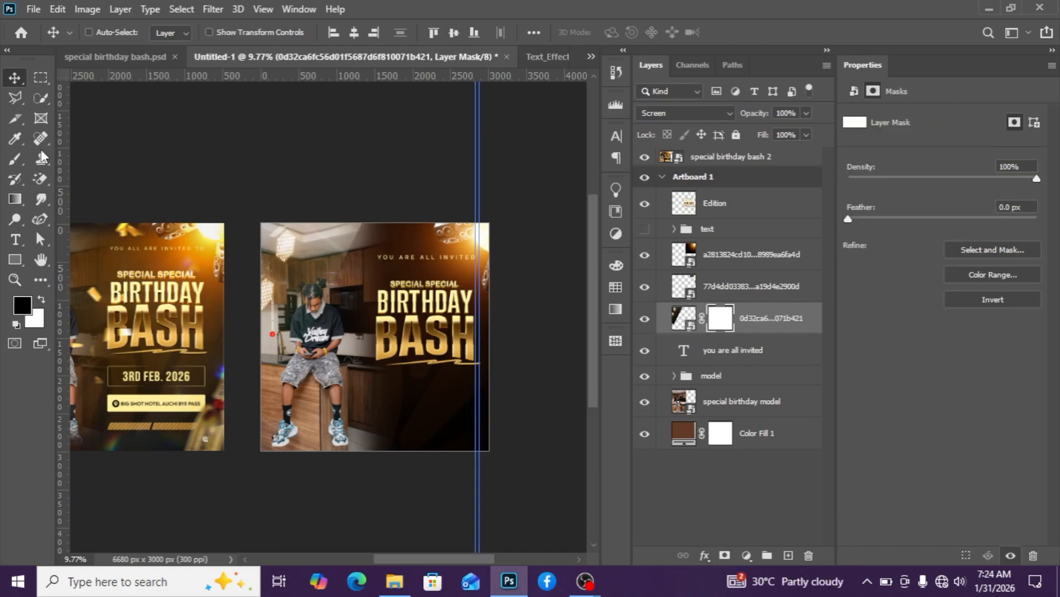
left_click(15, 159)
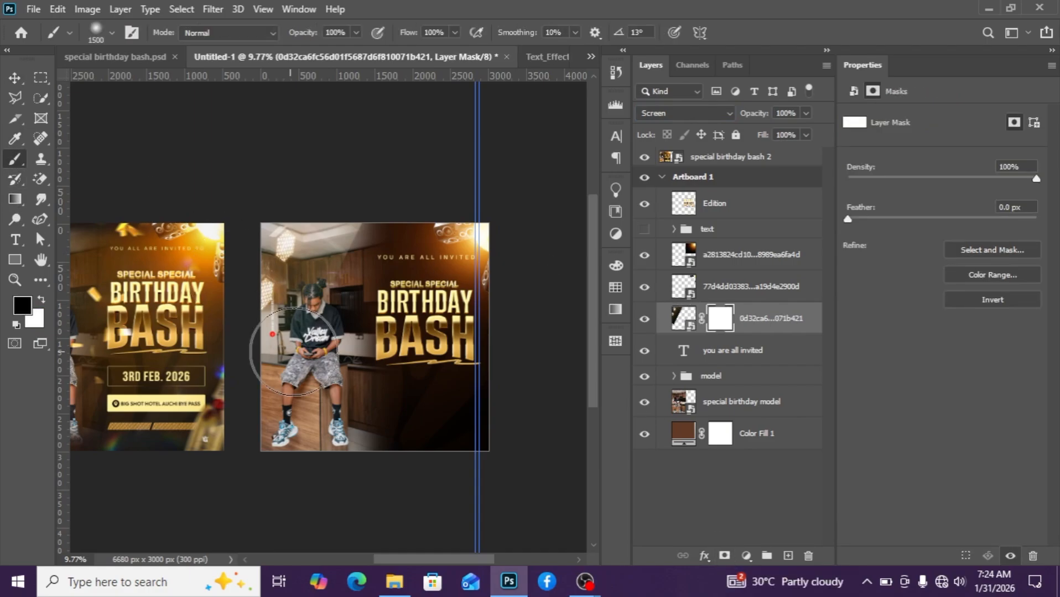
mouse_move(394, 218)
left_mouse_down()
mouse_move(356, 295)
mouse_move(372, 224)
mouse_move(350, 278)
left_mouse_up()
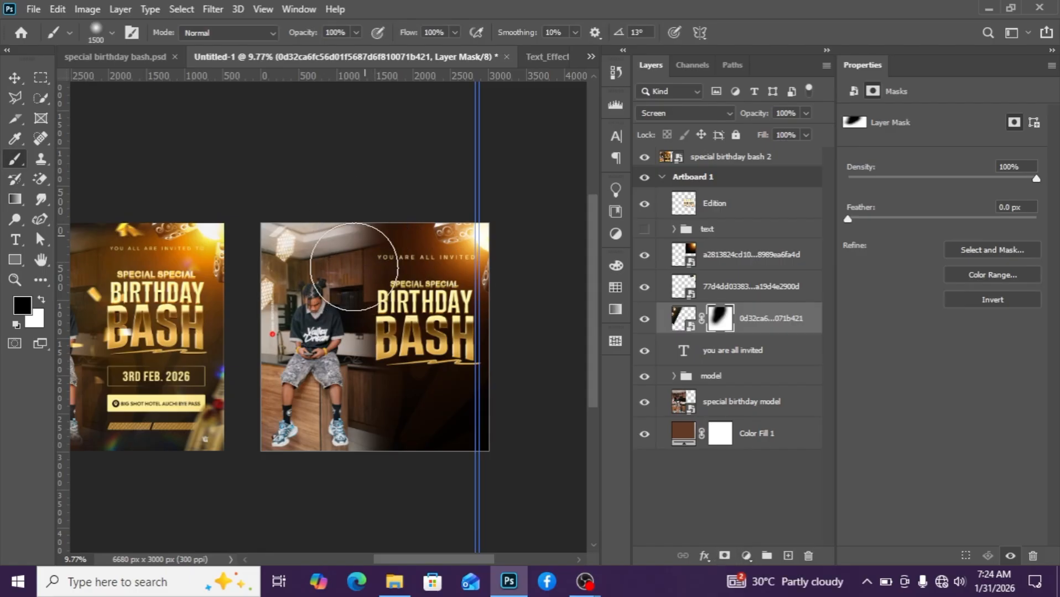
Move the stage light layer slightly up and to the right on the flyer.
left_click(15, 79)
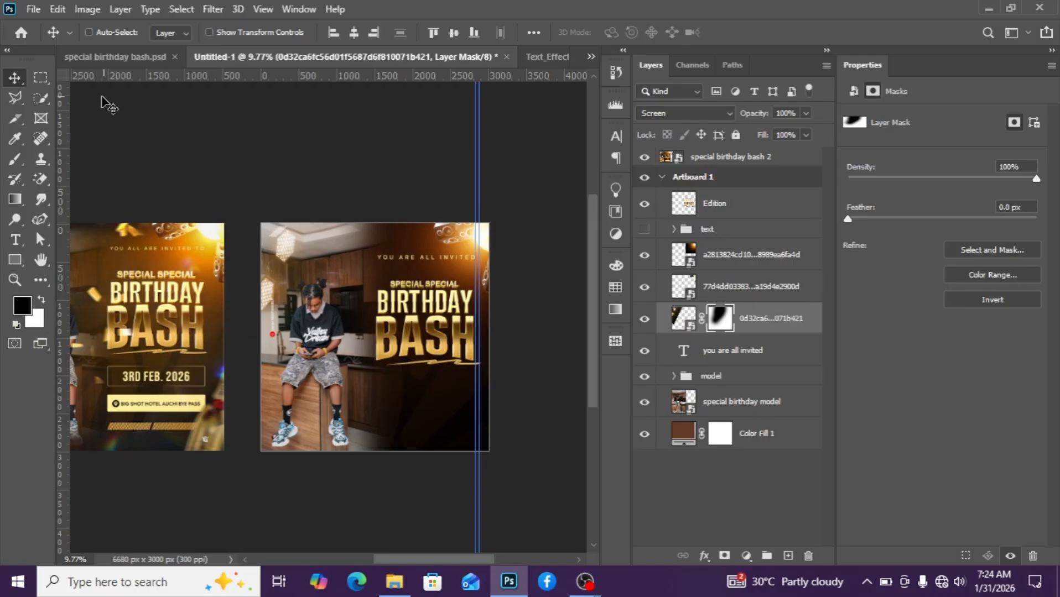
left_click(683, 318)
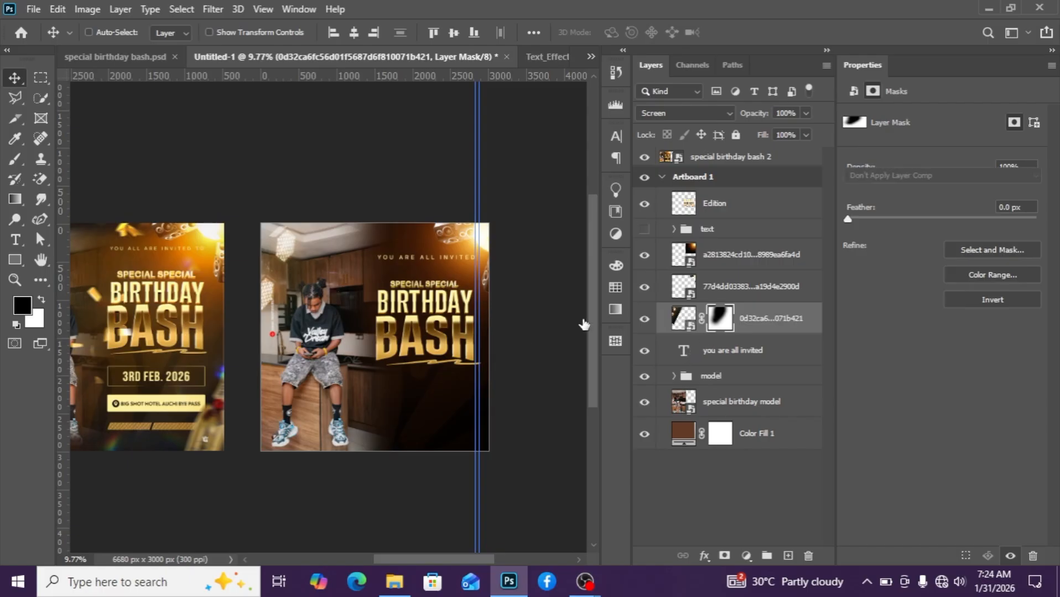
left_click_drag(298, 273, 305, 257)
scroll(357, 356, "down", 2)
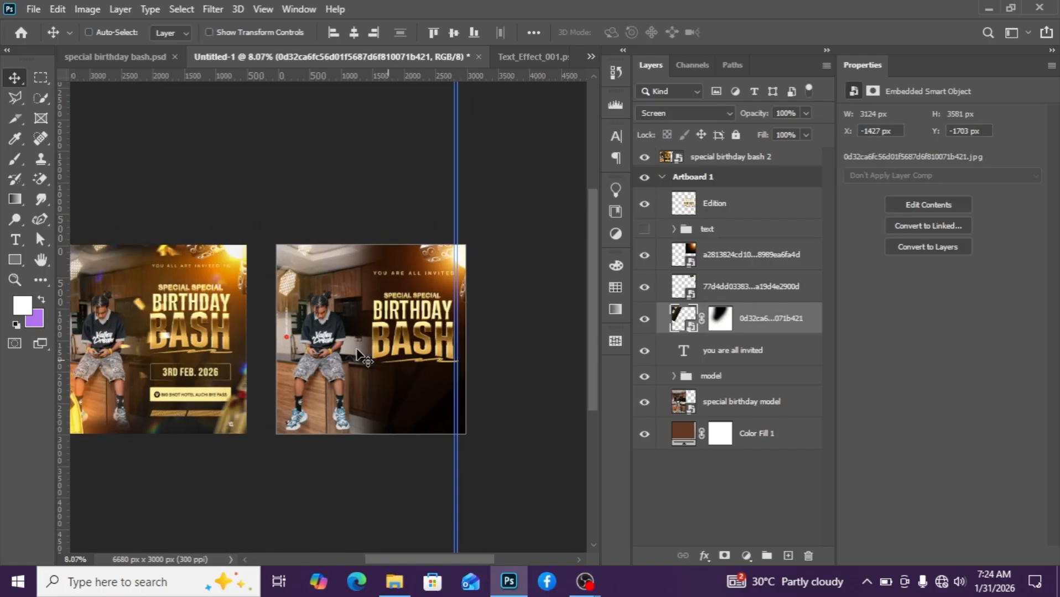
scroll(359, 359, "up", 1)
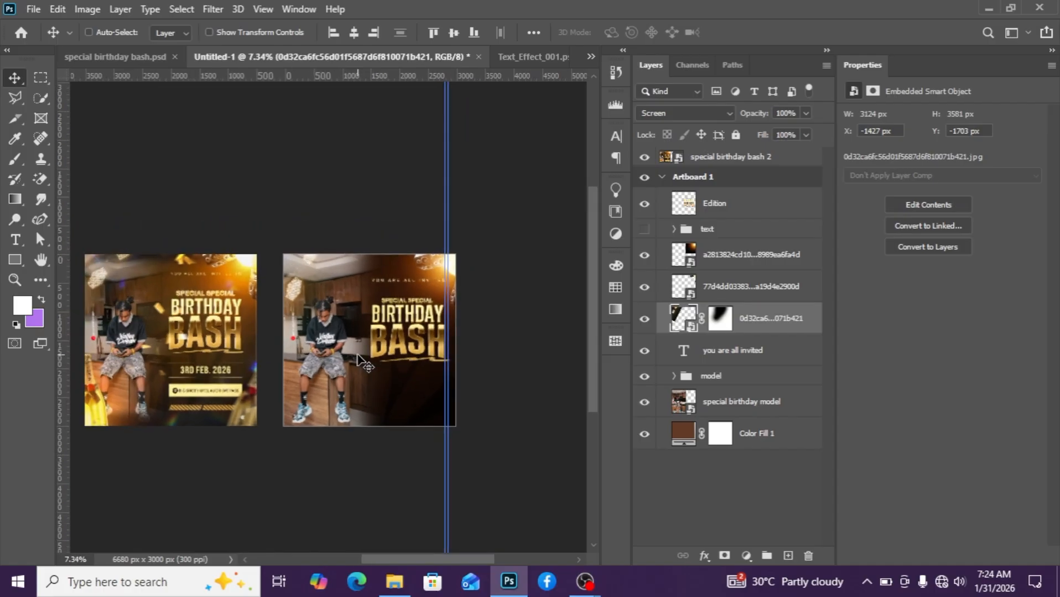
Place the gold champagne bottle image, scale it to about 84% and tilt it at the flyer's bottom-left corner.
mouse_move(394, 581)
left_click(394, 511)
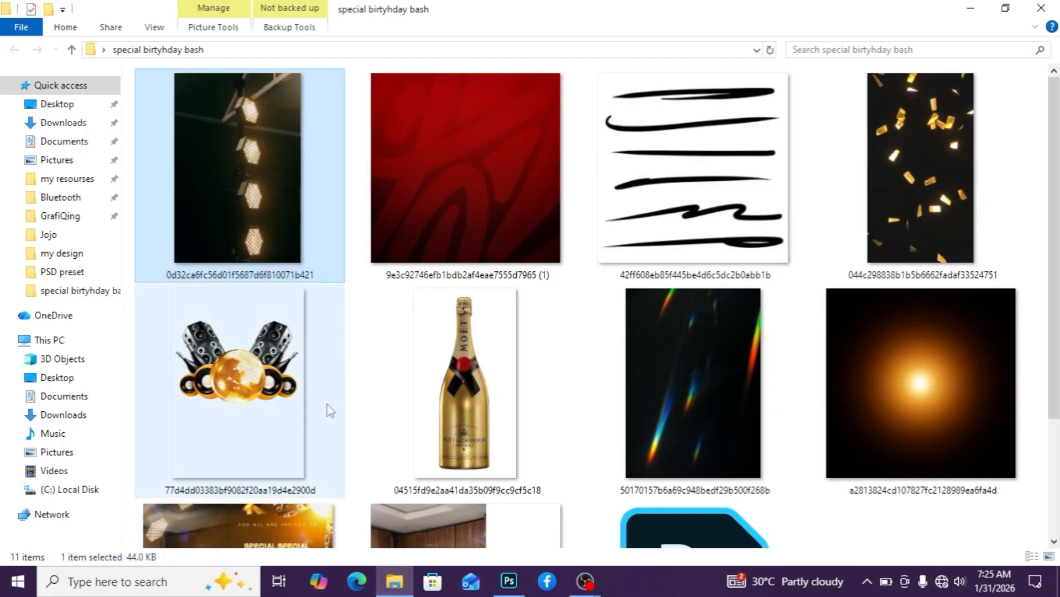
mouse_move(458, 414)
left_mouse_down()
mouse_move(508, 582)
mouse_move(404, 469)
mouse_move(397, 440)
mouse_move(452, 426)
left_mouse_up()
scroll(380, 426, "up", 2)
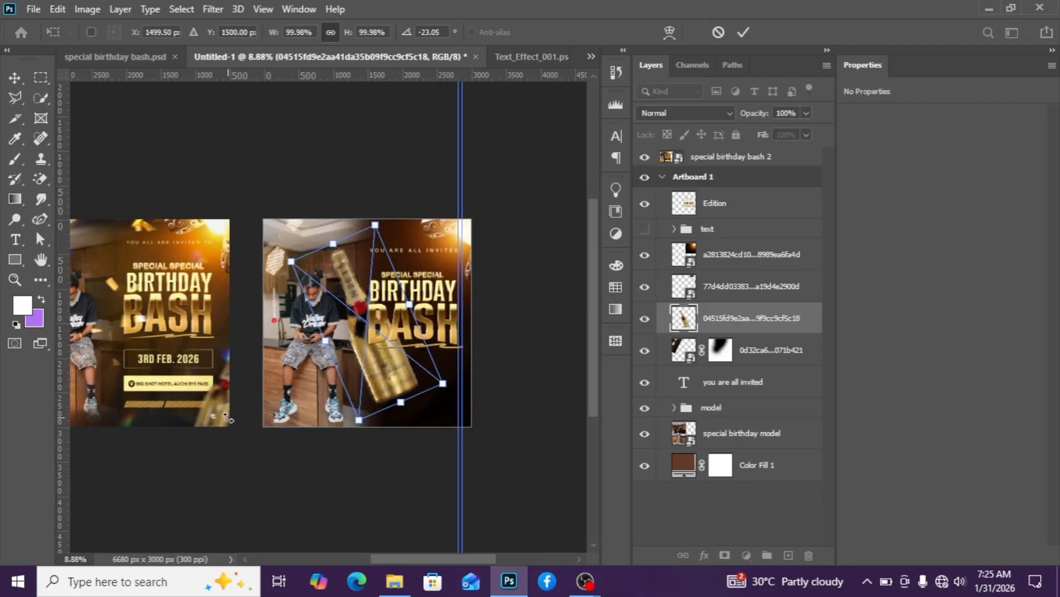
left_click_drag(365, 375, 293, 408)
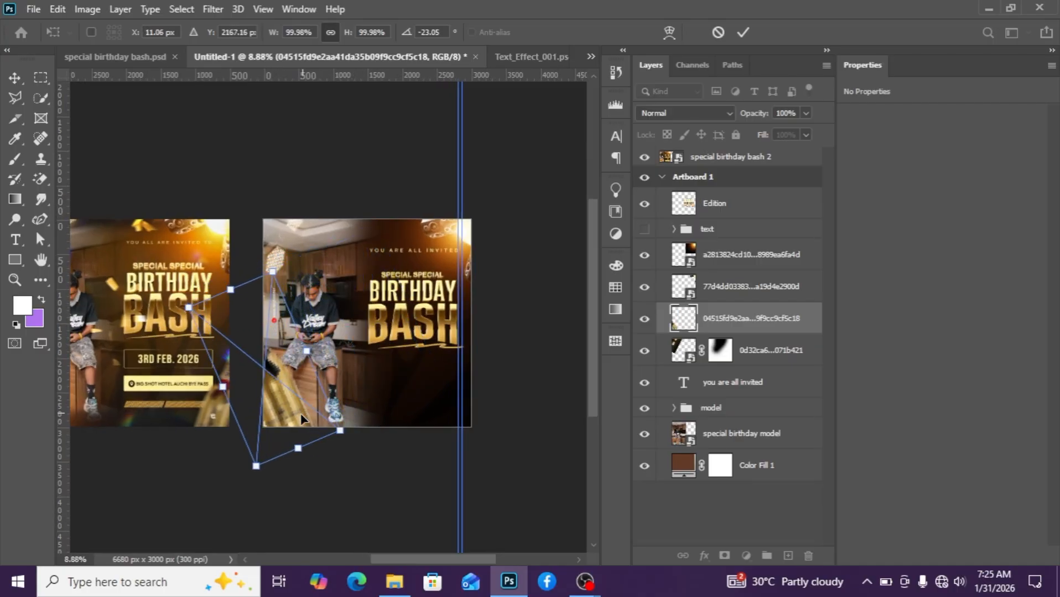
scroll(299, 421, "down", 2)
scroll(299, 420, "down", 2)
left_click_drag(346, 445, 319, 448)
left_click_drag(303, 330, 297, 348)
scroll(310, 439, "up", 3)
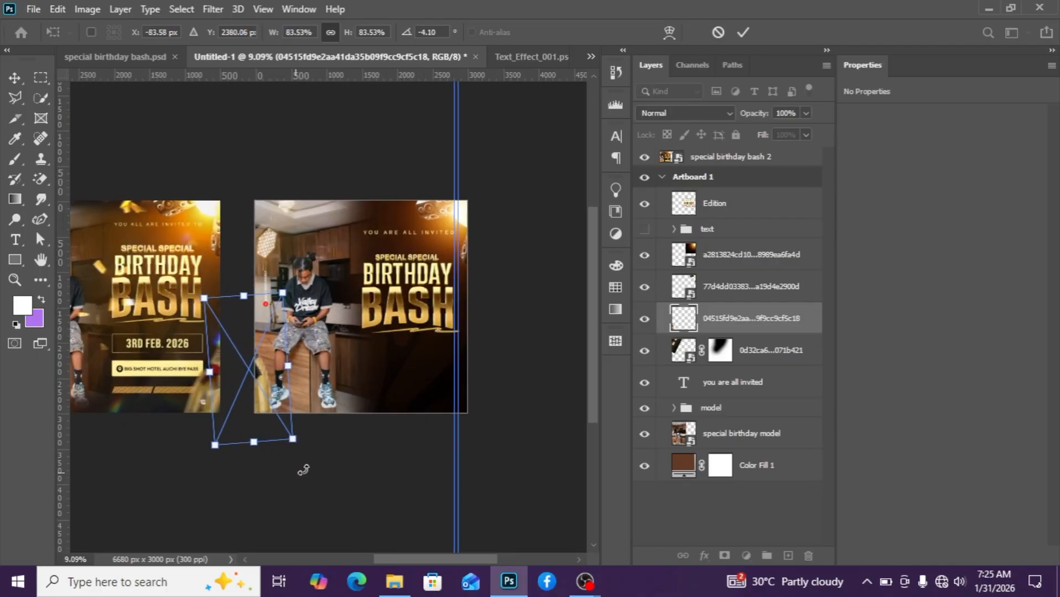
left_click_drag(303, 469, 314, 463)
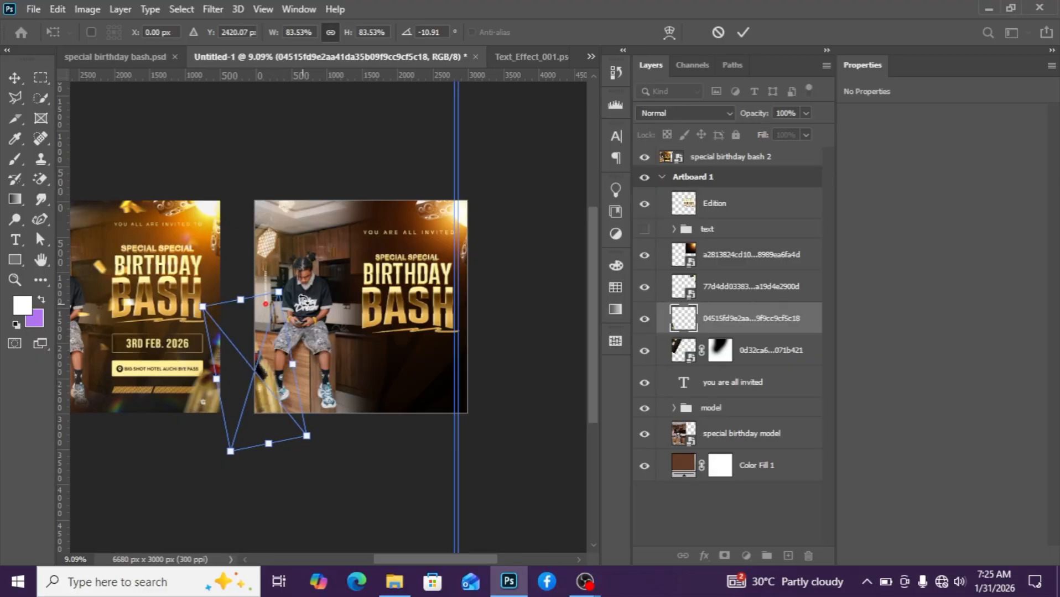
left_click_drag(304, 286, 320, 299)
left_click_drag(266, 403, 273, 400)
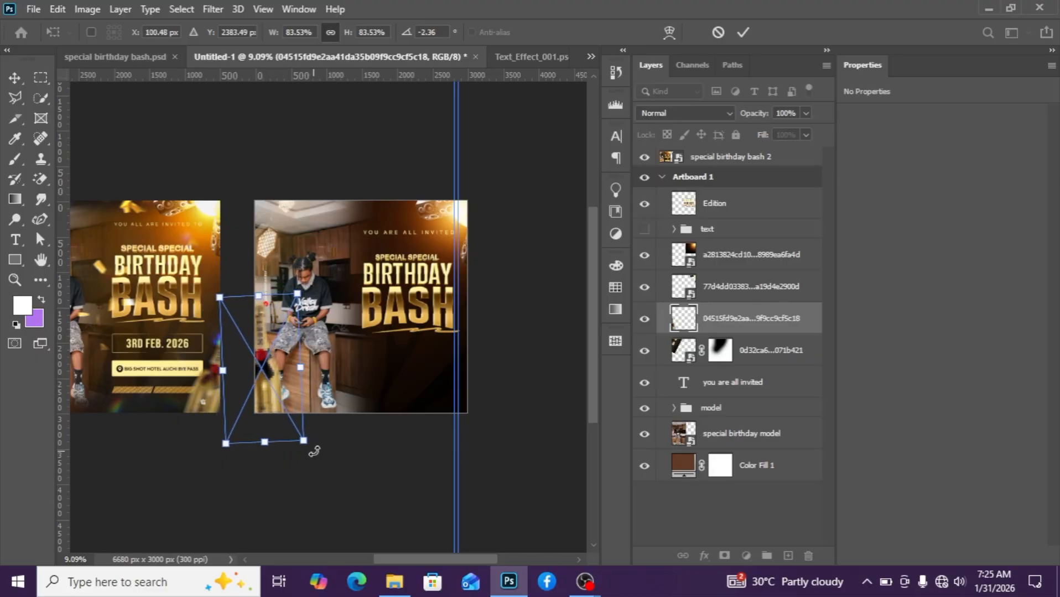
left_click_drag(314, 451, 325, 440)
scroll(264, 470, "down", 3)
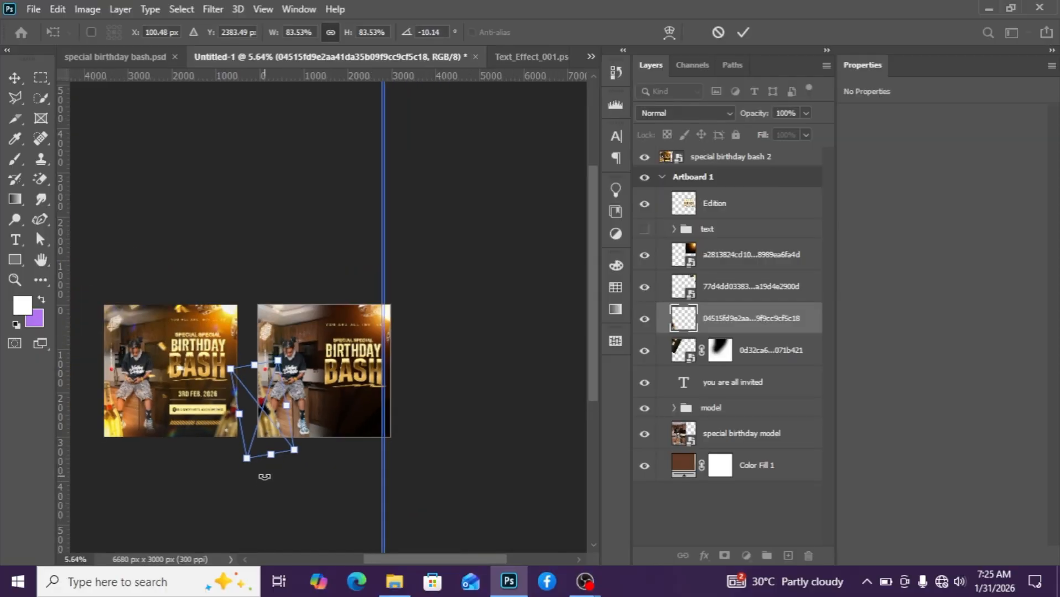
left_click_drag(301, 475, 291, 480)
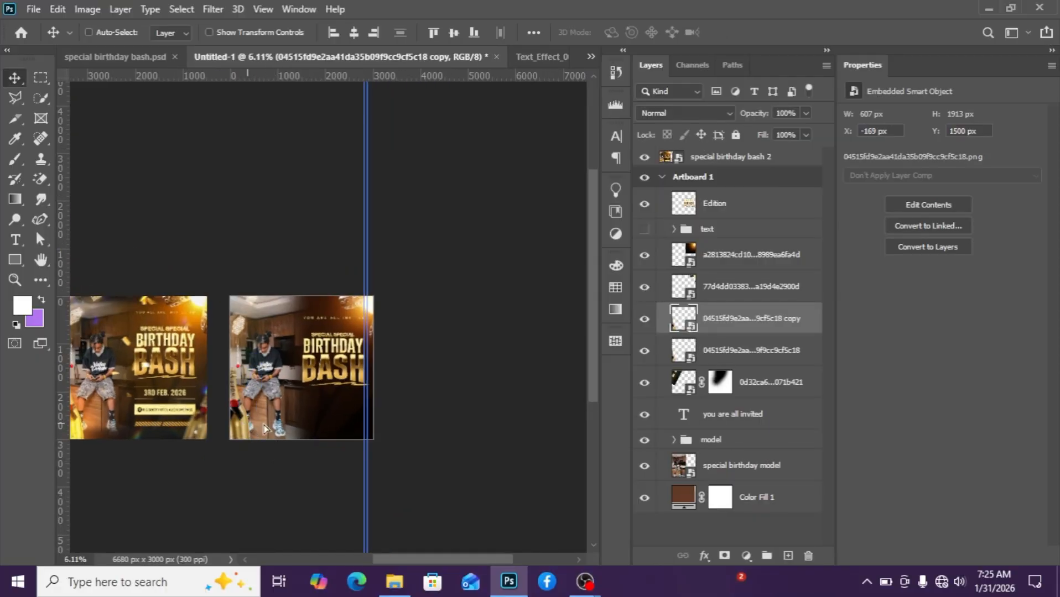
Duplicate the bottle to the bottom-right corner, scaling the copy to about 68% and rotating it about 27°.
left_click_drag(265, 428, 336, 436)
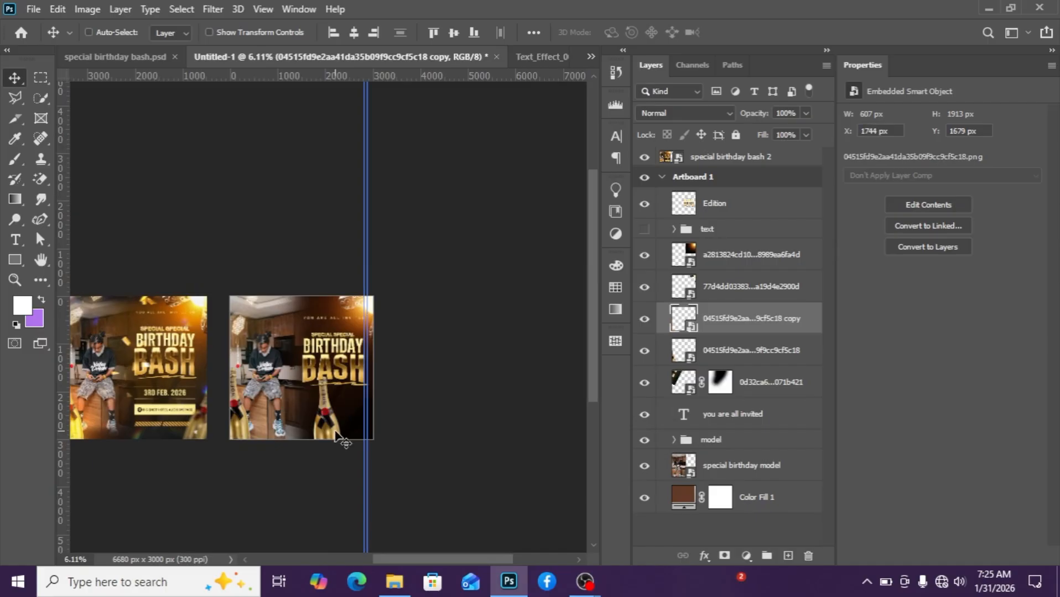
key("ctrl+t")
left_click_drag(395, 350, 402, 402)
left_click_drag(295, 429, 340, 422)
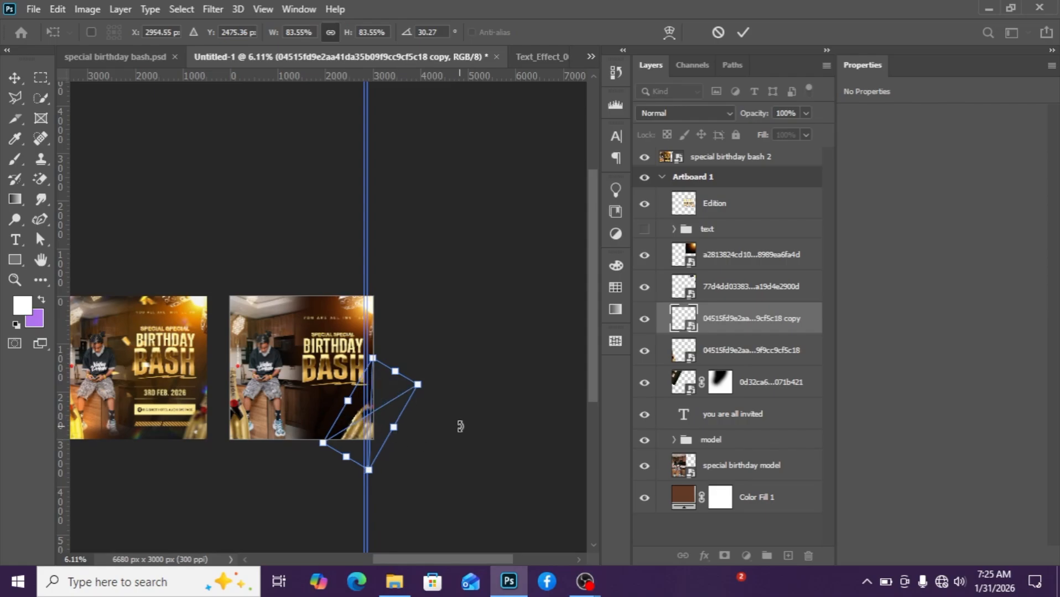
left_click_drag(460, 426, 462, 422)
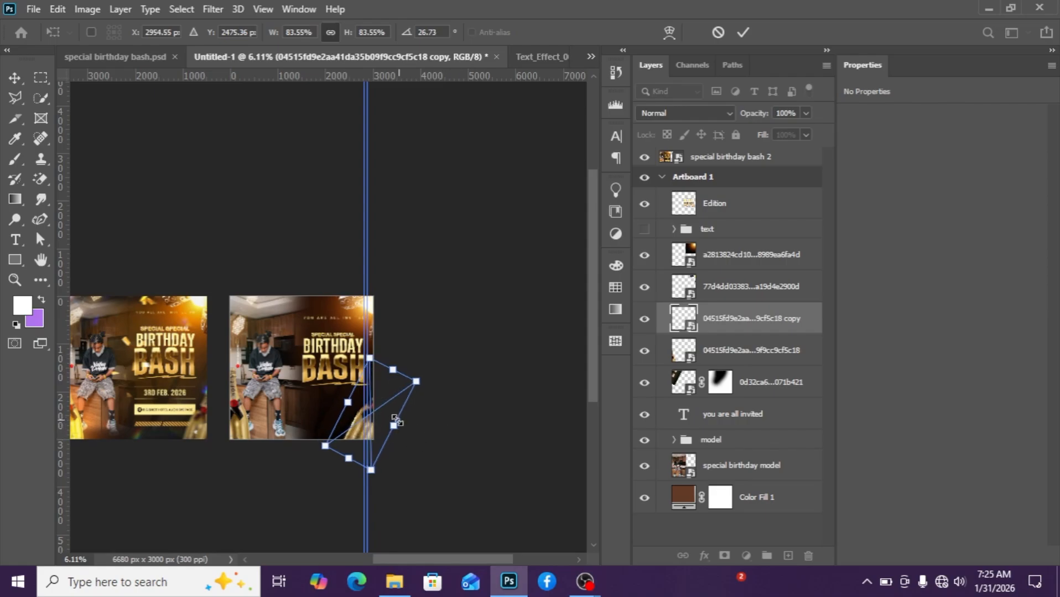
left_click_drag(421, 385, 405, 398)
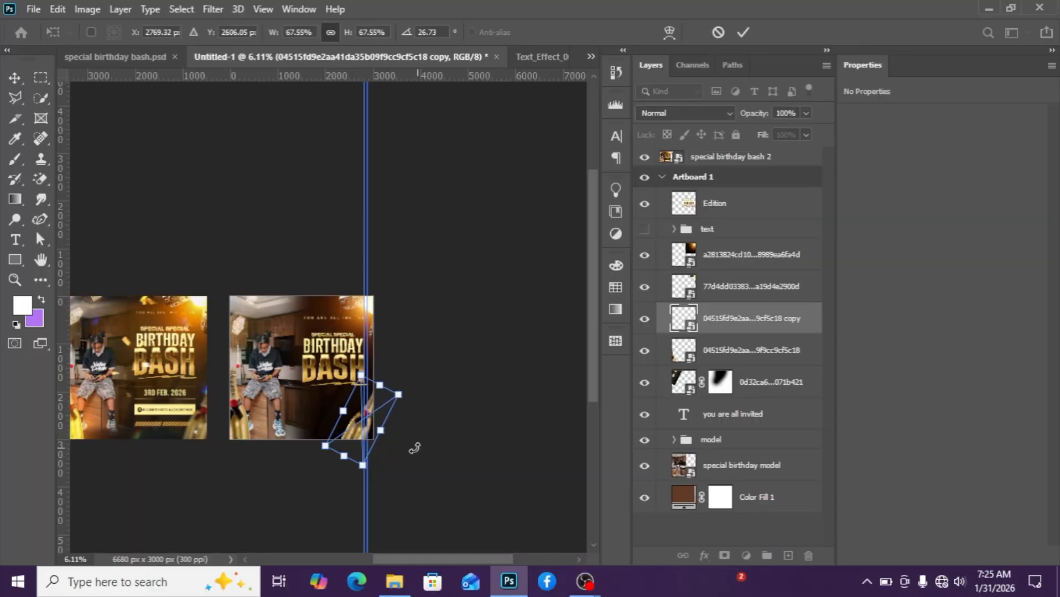
scroll(392, 446, "up", 2)
scroll(392, 446, "up", 1)
key("Return")
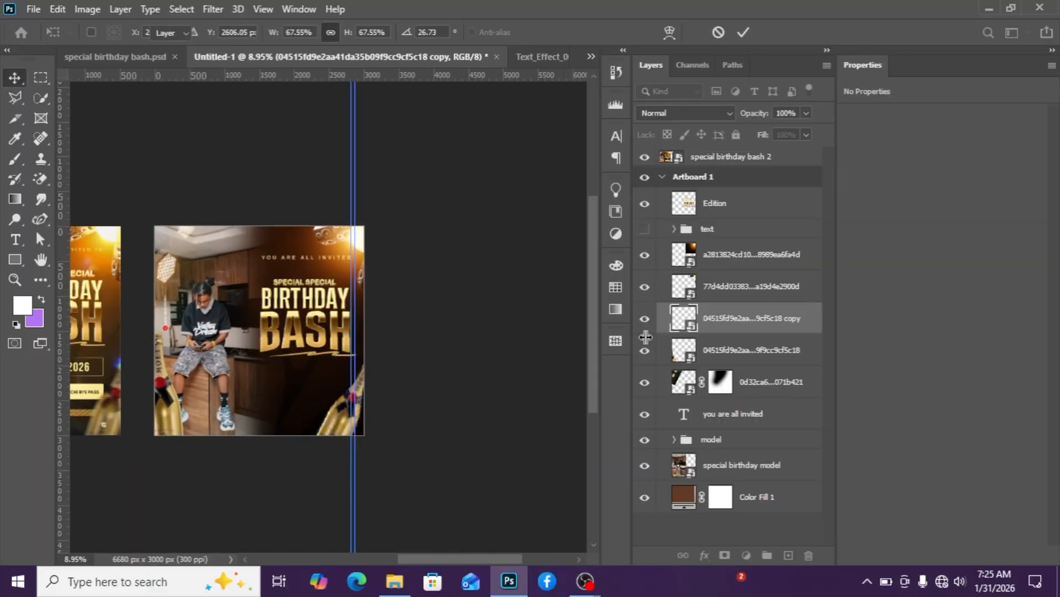
Shift the bottle copy further right and rotate it to 24°.
left_click_drag(337, 429, 365, 429)
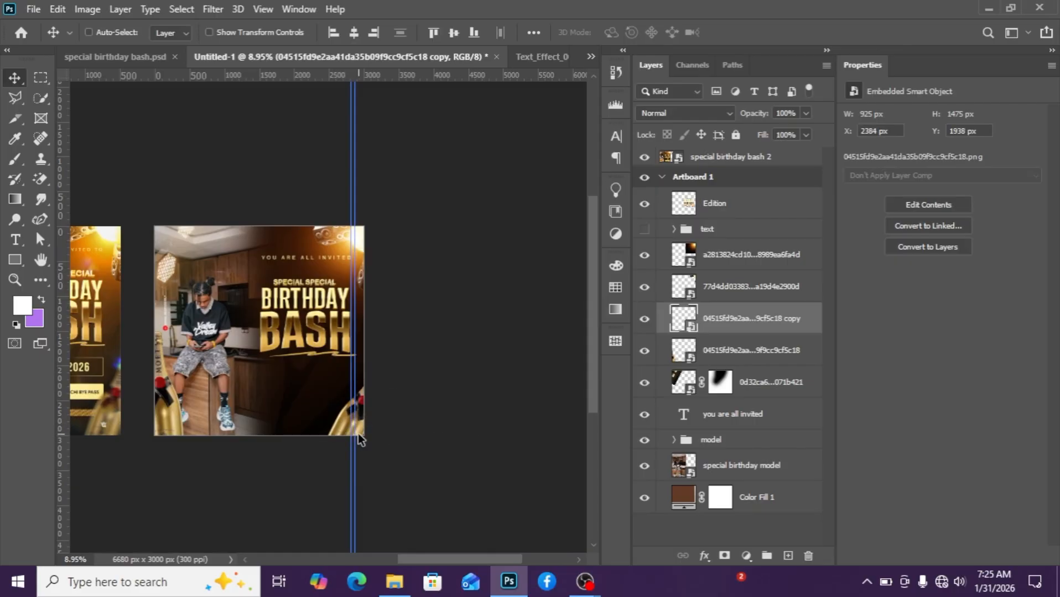
key("ctrl+t")
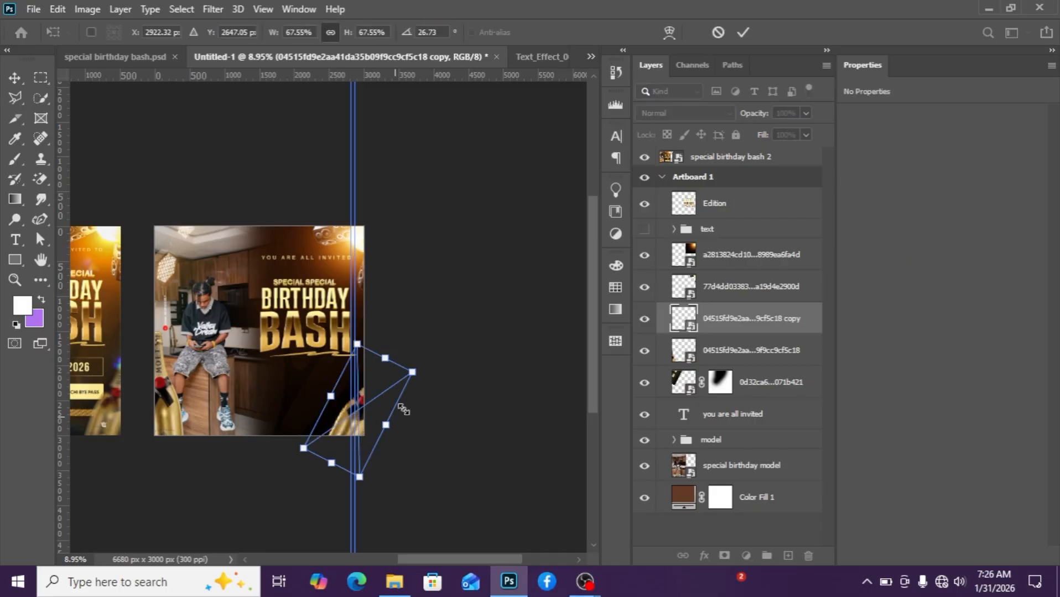
left_click_drag(437, 382, 437, 371)
key("Return")
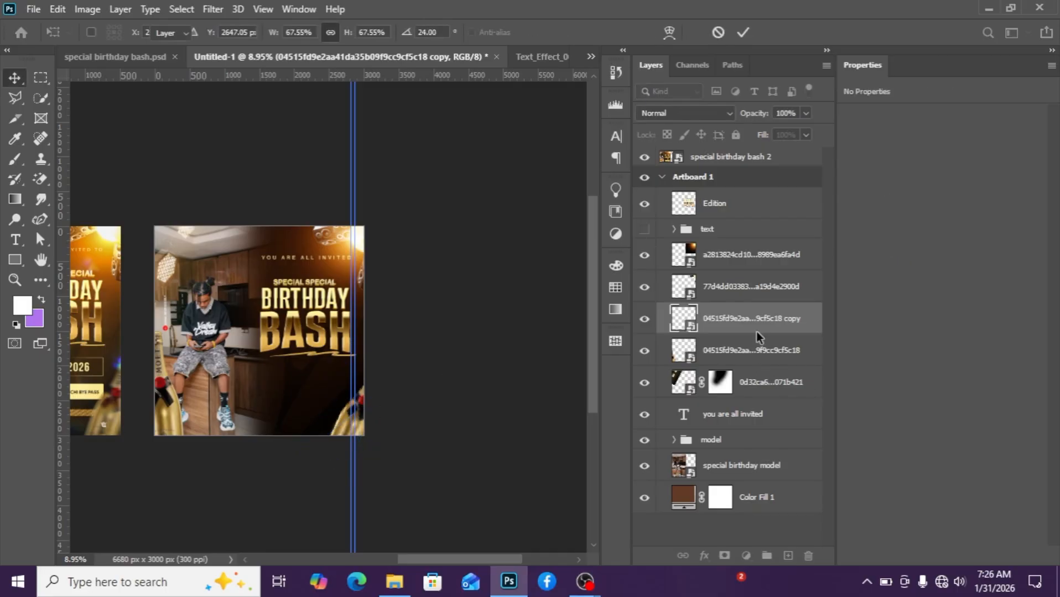
Apply a Motion Blur with angle 3° and distance 61 pixels to the duplicated champagne bottle.
left_click(212, 9)
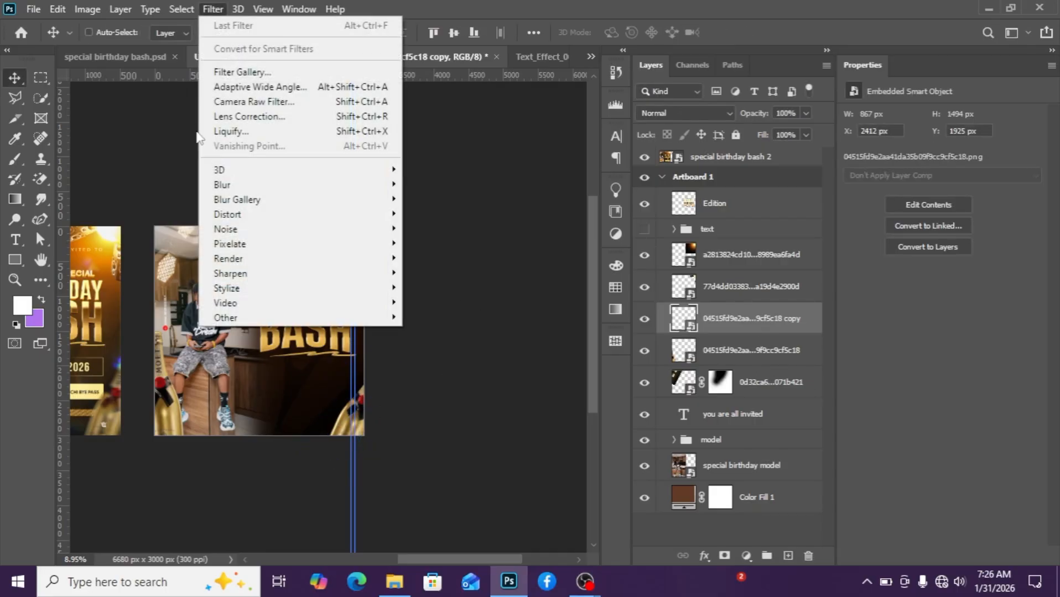
mouse_move(227, 185)
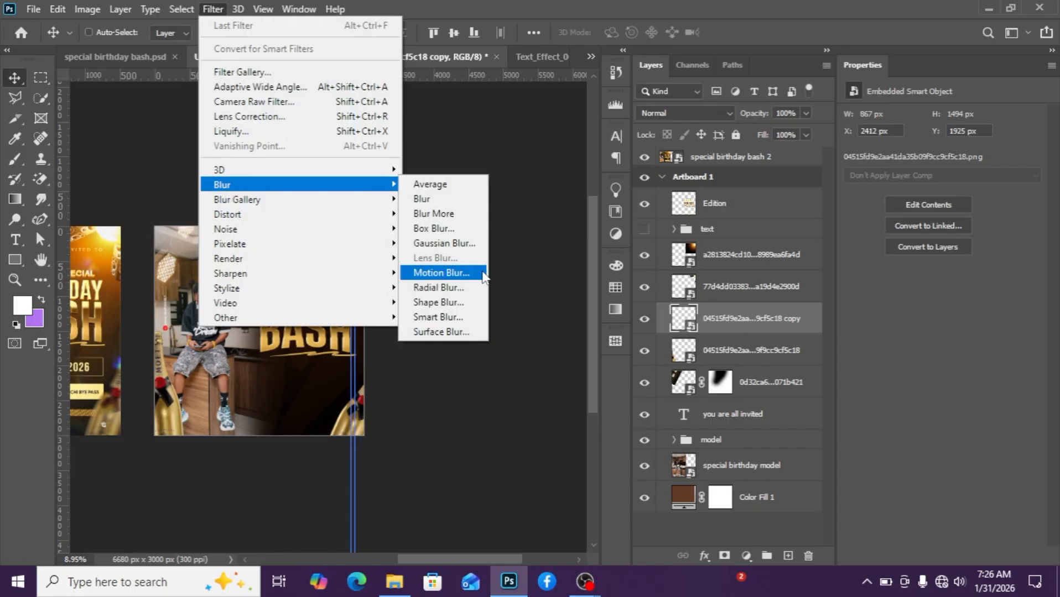
left_click(441, 272)
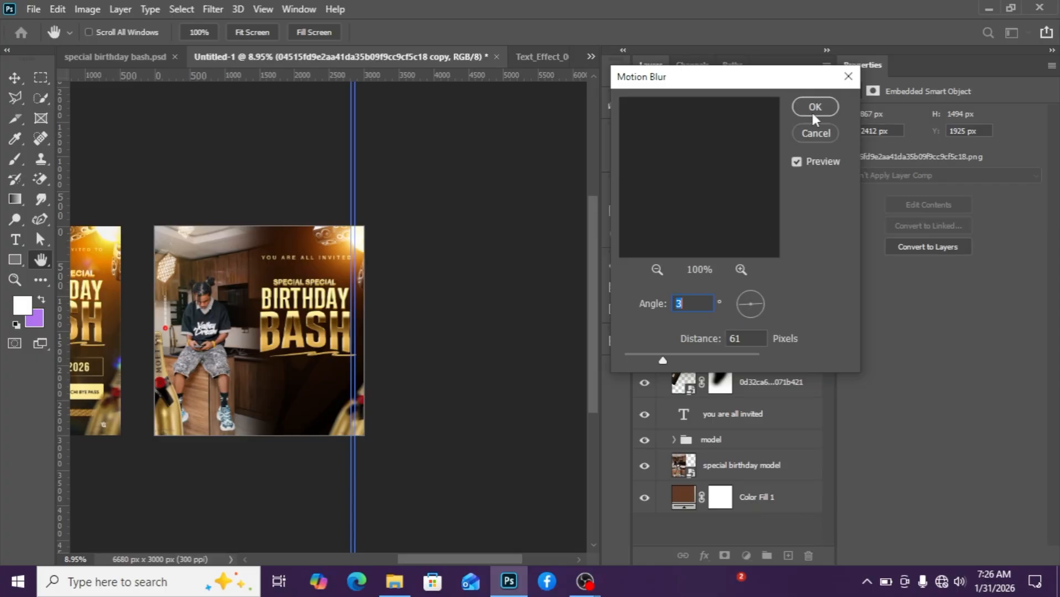
left_click(812, 113)
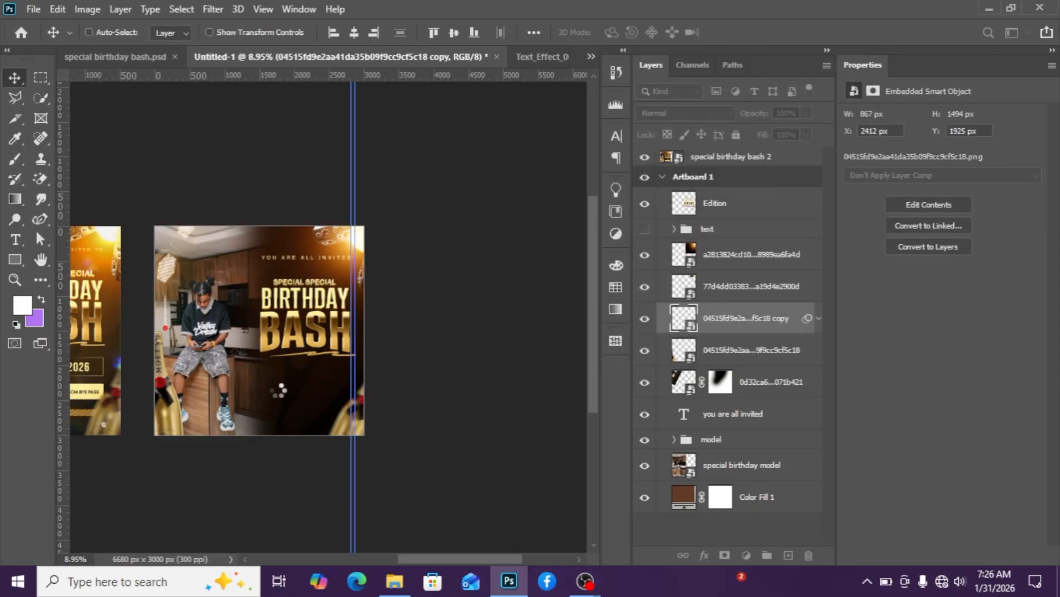
Duplicate the light flare layer and move the copy down to the flyer's bottom-left corner.
left_click(726, 268)
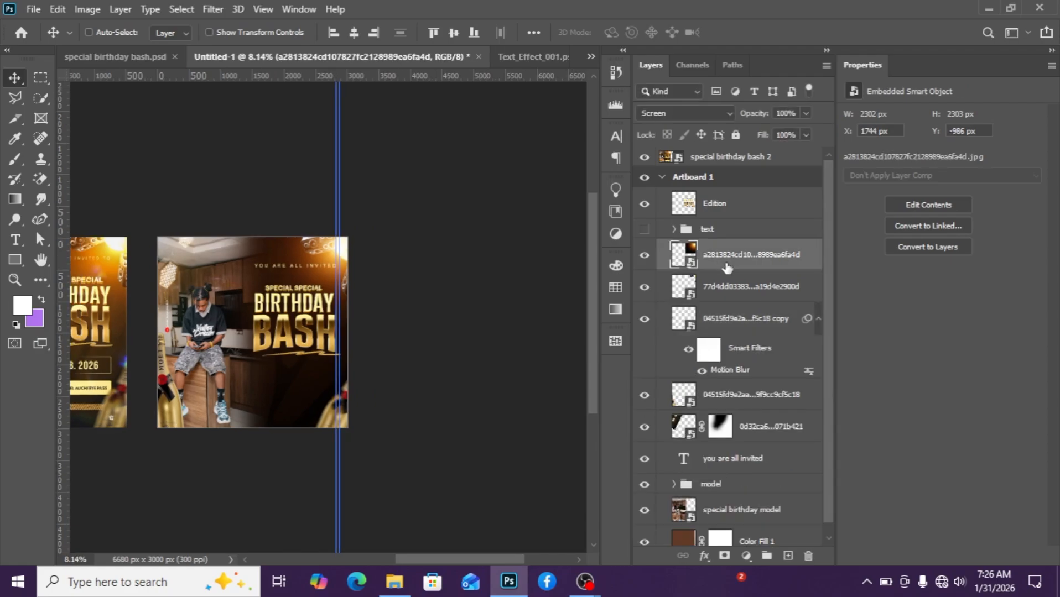
key("ctrl+j")
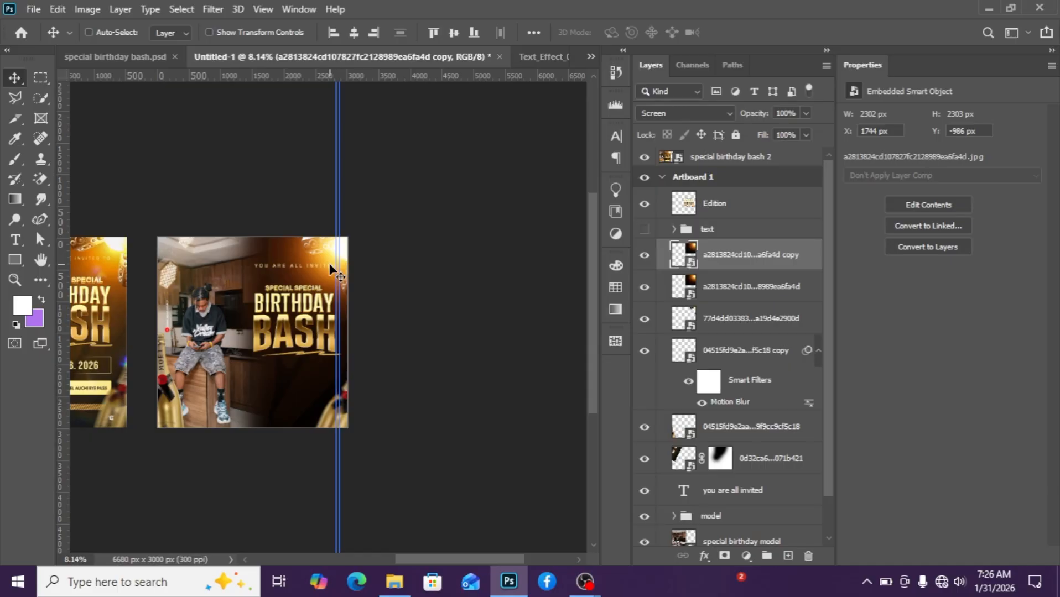
left_click_drag(330, 271, 153, 441)
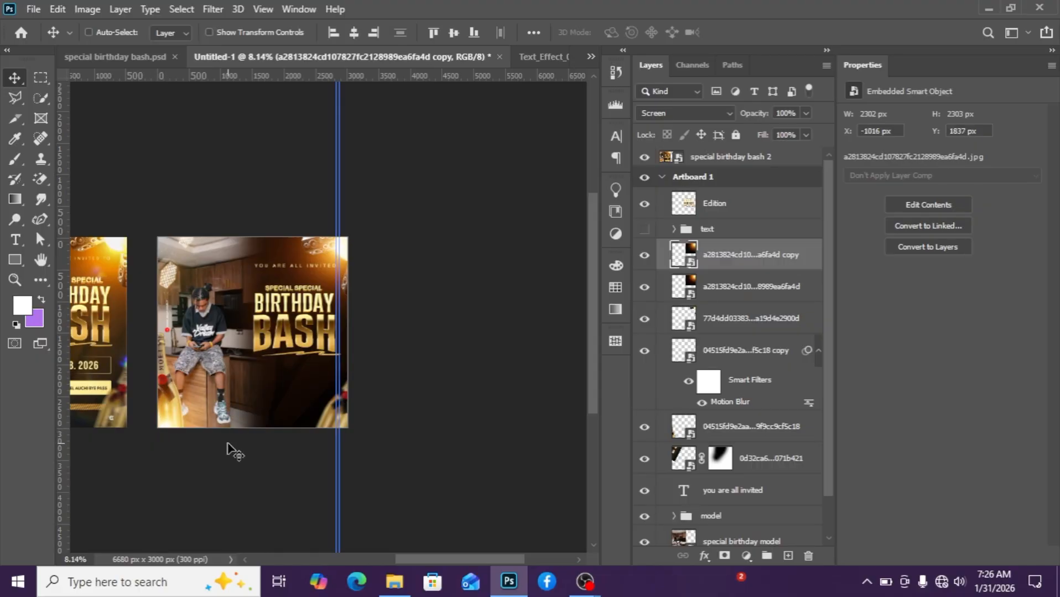
scroll(232, 450, "down", 1)
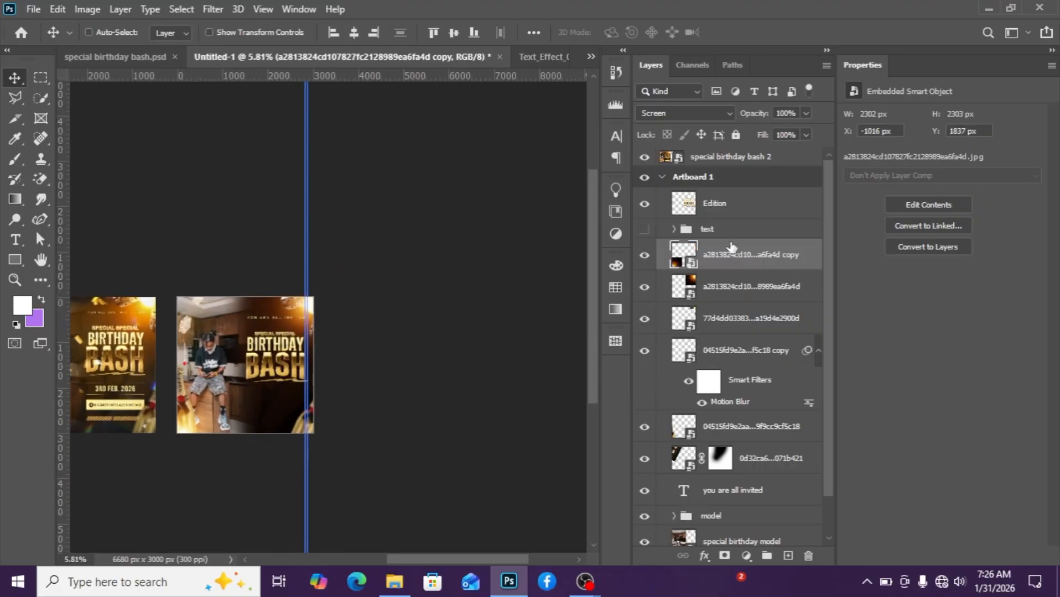
Set the blend mode of both light flare layers to Linear Dodge (Add).
left_click(708, 115)
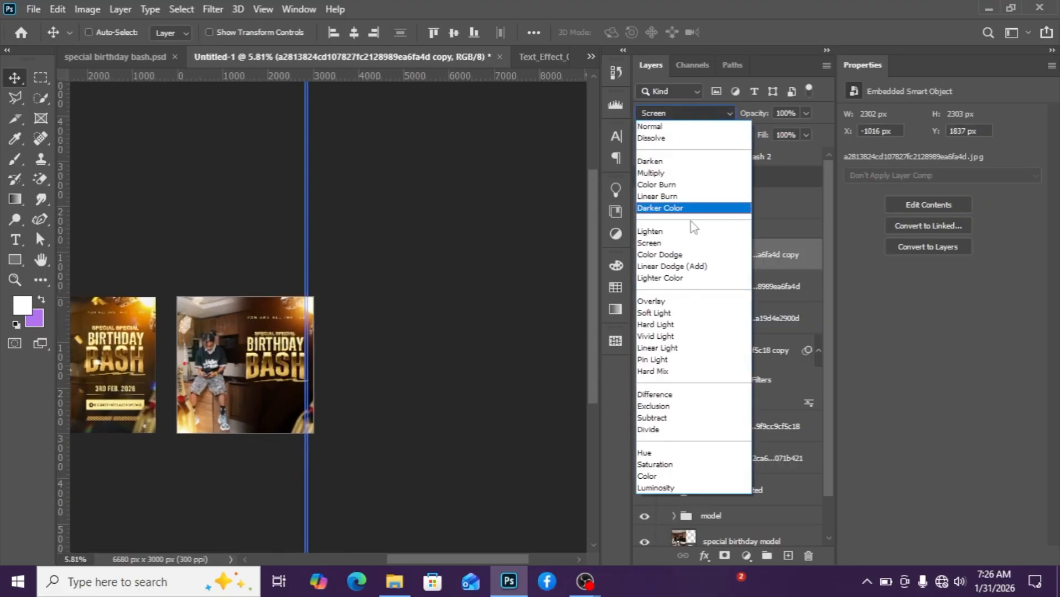
left_click(689, 268)
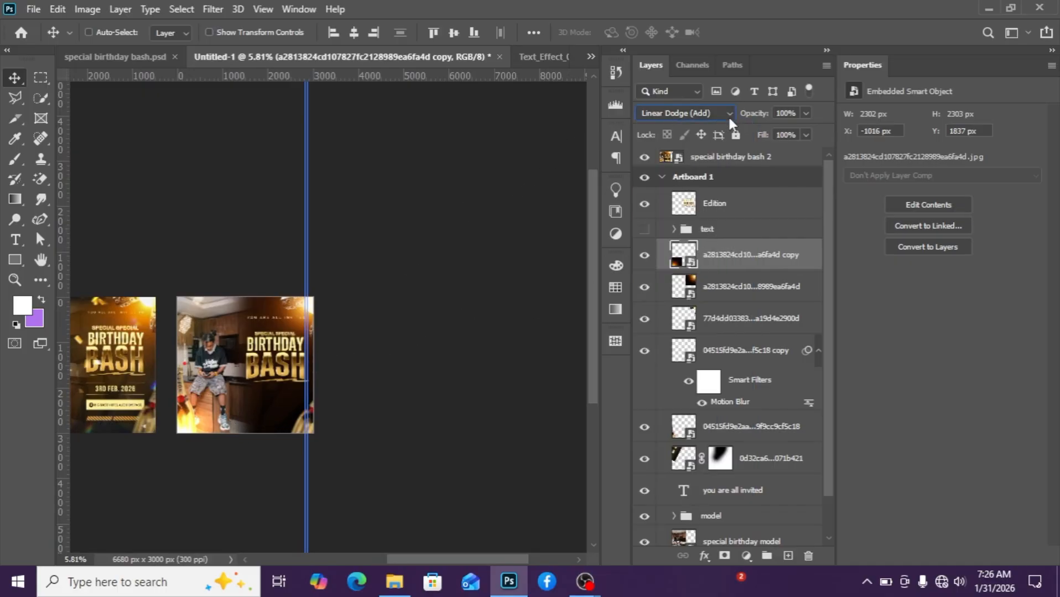
left_click(738, 301)
left_click(719, 113)
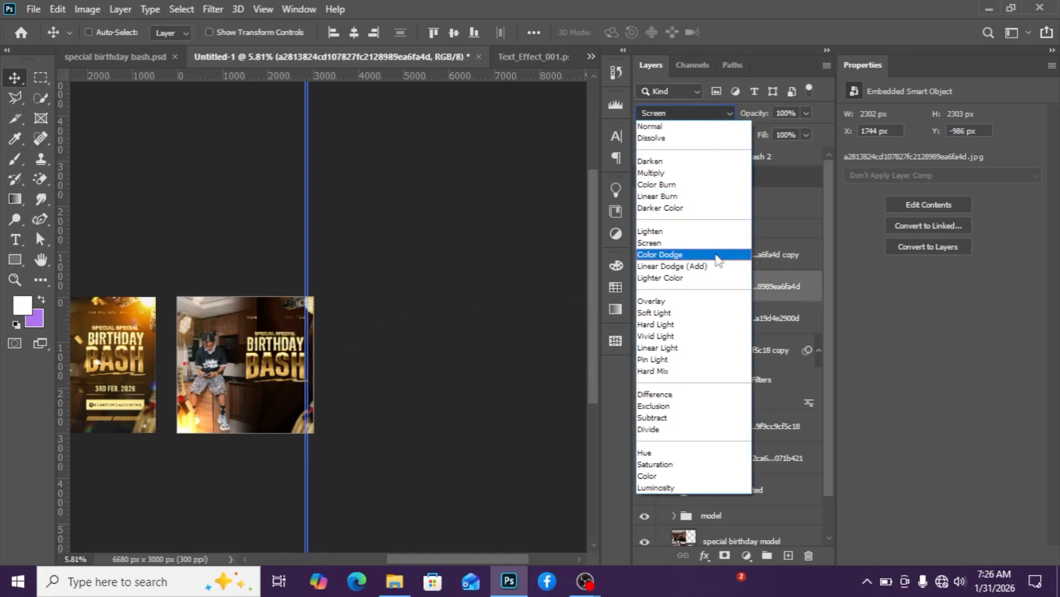
left_click(712, 268)
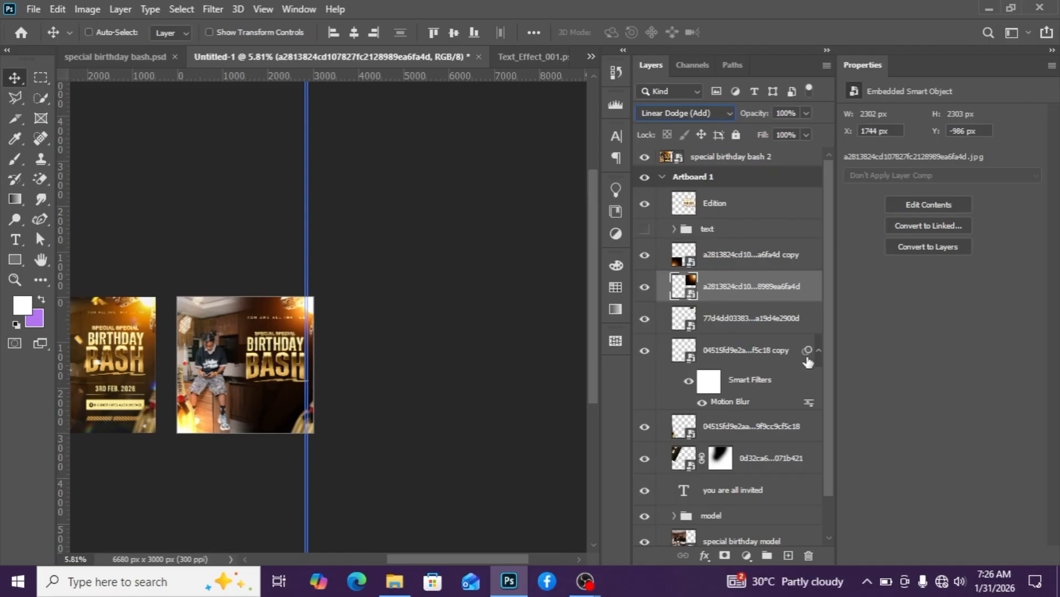
Draw a rectangle about 1389 × 286 px below the BIRTHDAY BASH text on the flyer's right half.
left_click(818, 352)
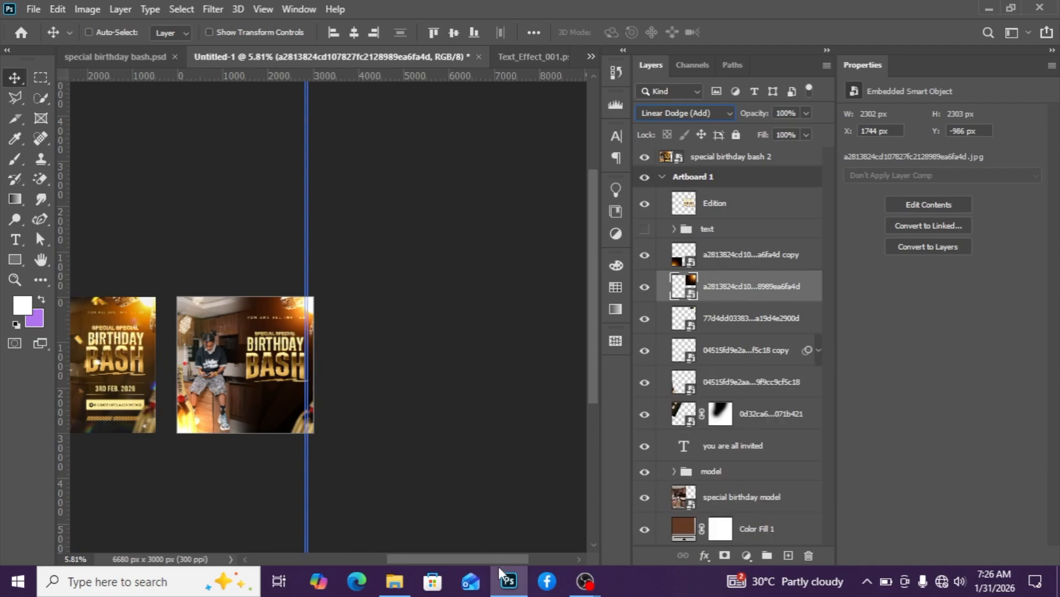
left_click_drag(471, 559, 427, 560)
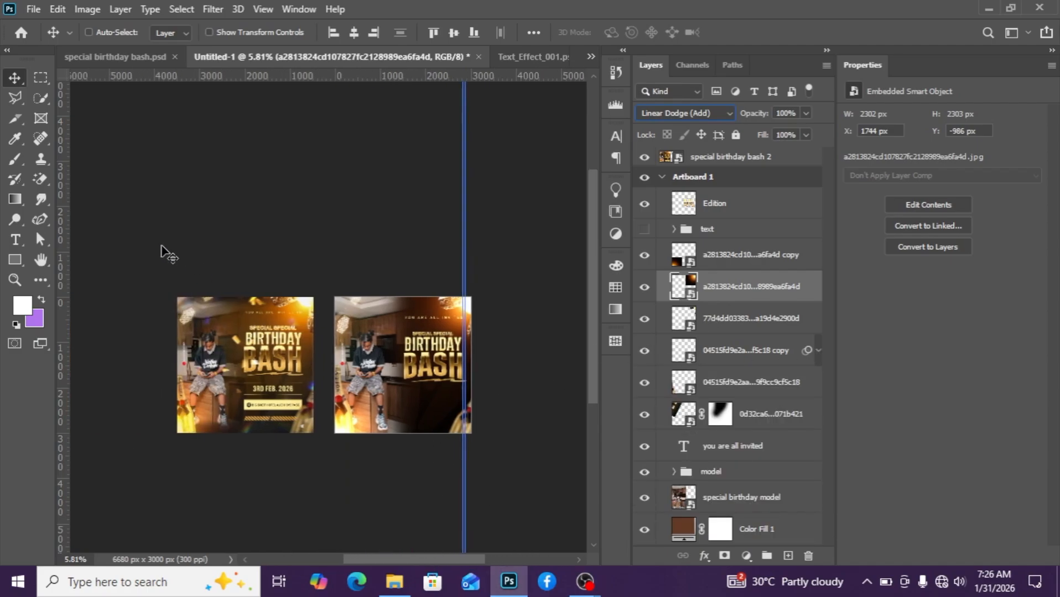
left_click(15, 279)
left_click_drag(457, 379, 458, 380)
left_click(457, 379, "alt")
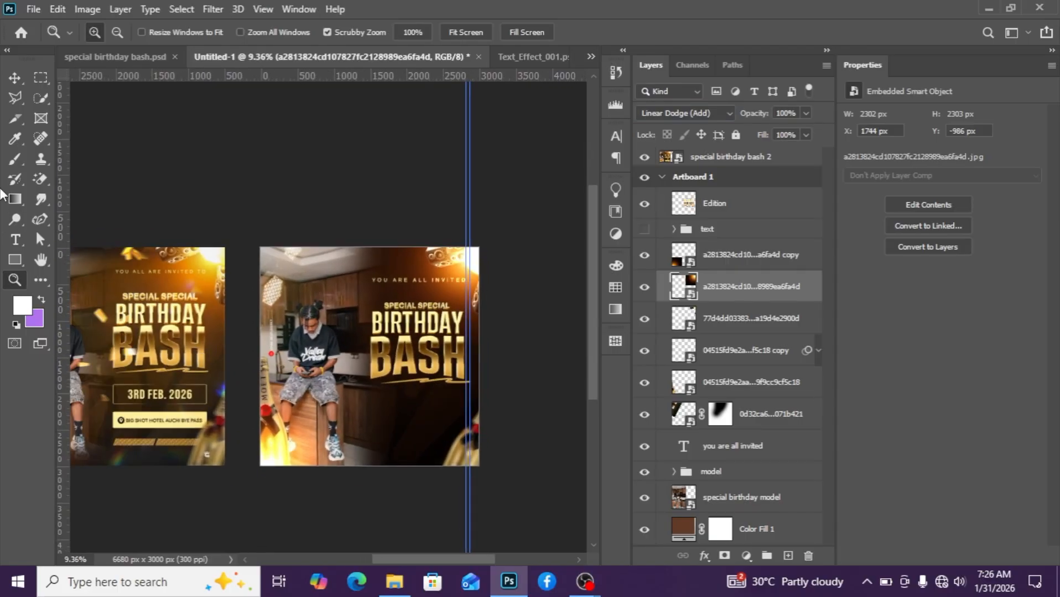
left_click(15, 78)
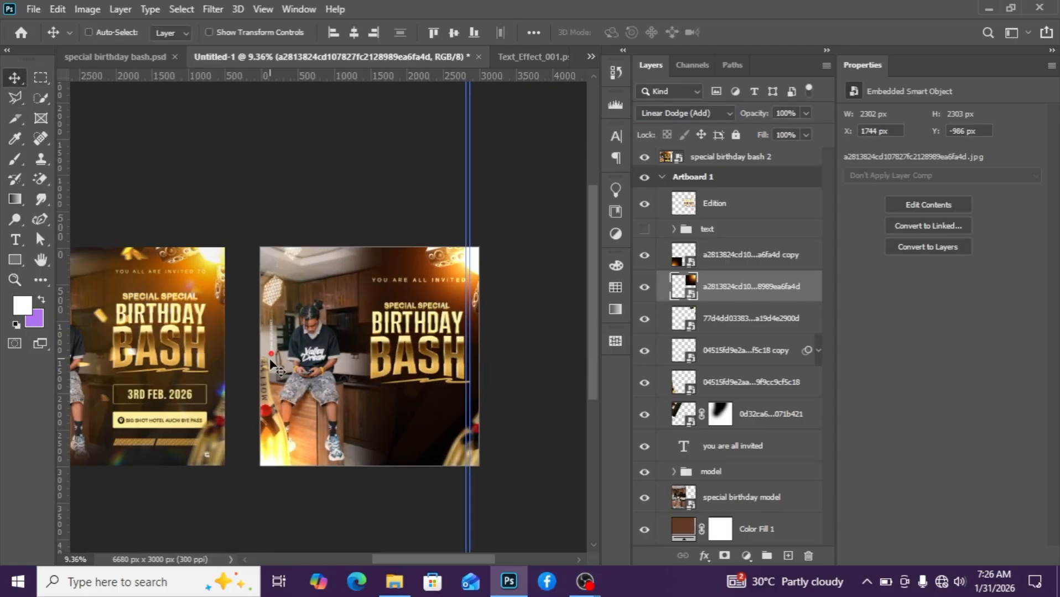
scroll(272, 366, "down", 2)
scroll(272, 366, "up", 3)
key("u")
left_click_drag(352, 387, 461, 410)
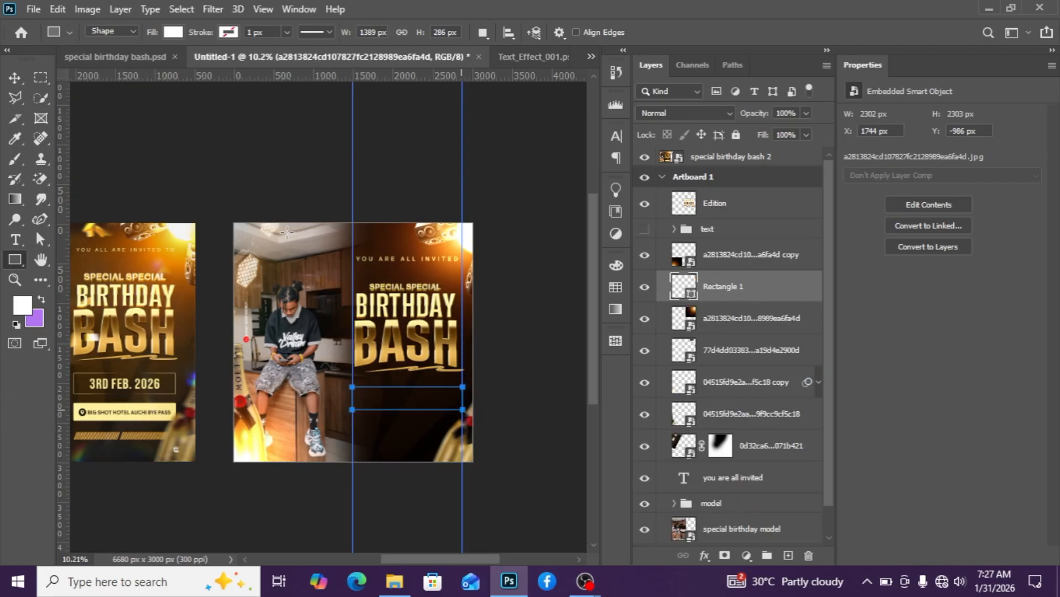
Remove the rectangle's fill color.
left_click(15, 78)
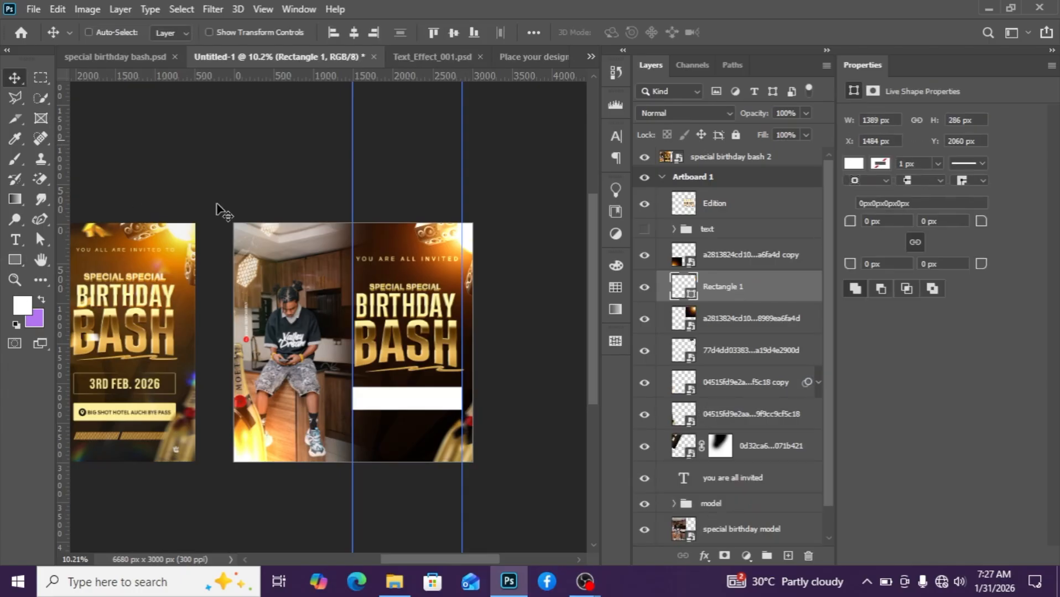
left_click_drag(984, 222, 987, 222)
left_click(854, 163)
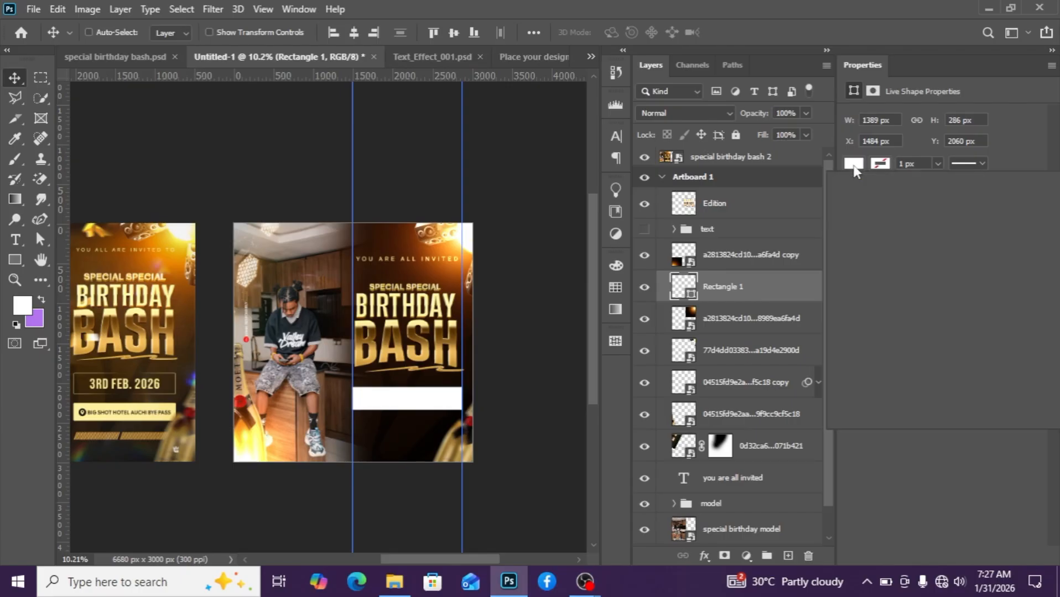
left_click(852, 193)
Give the rectangle a gradient stroke, setting its left color stop to light gold fff1a1 sampled from the title text.
left_click(881, 169)
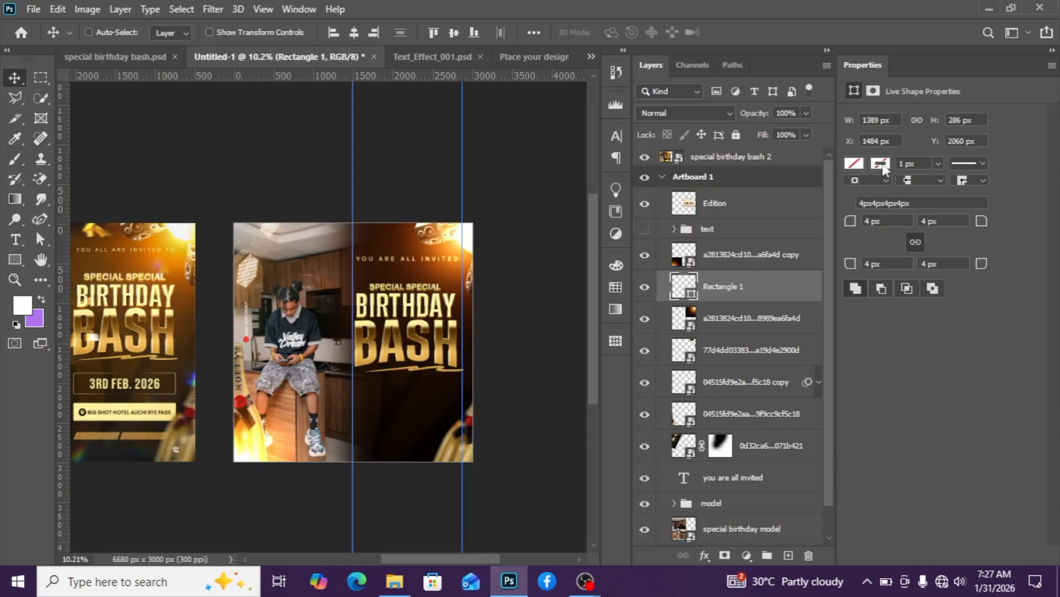
left_click(882, 169)
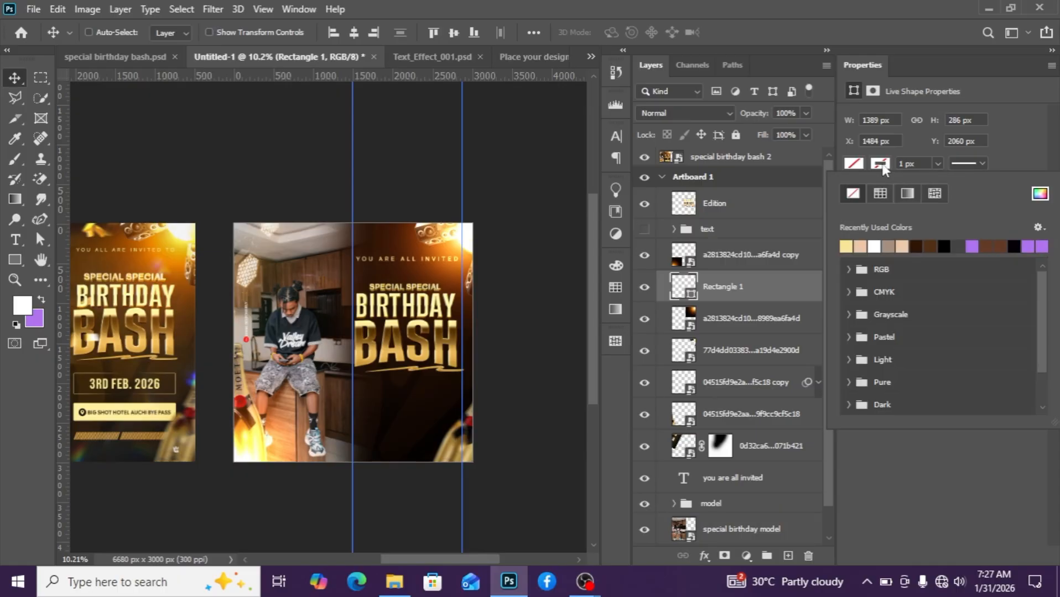
left_click(907, 193)
left_click(846, 247)
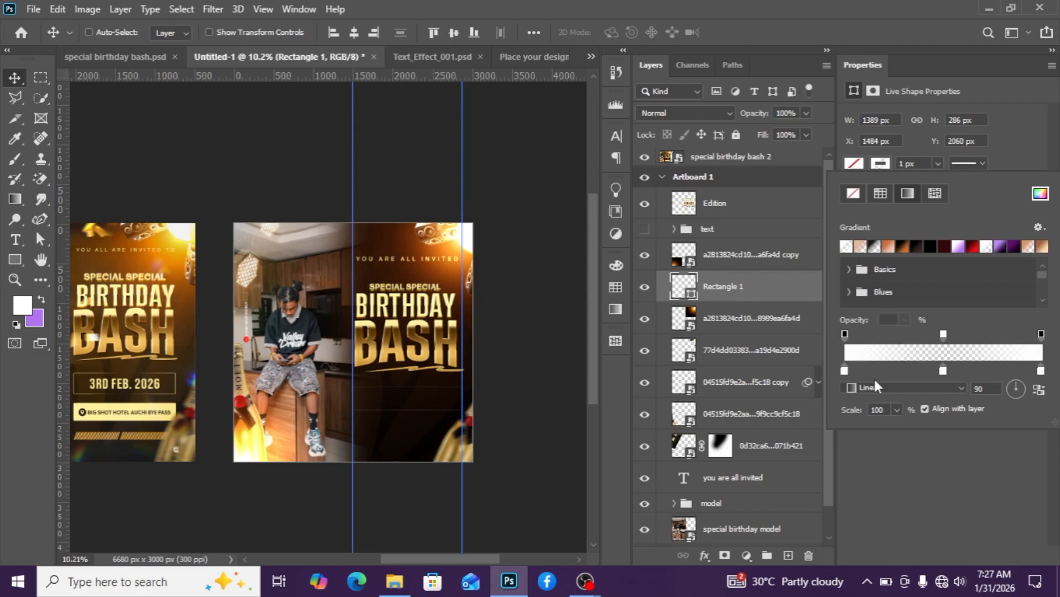
double_click(844, 371)
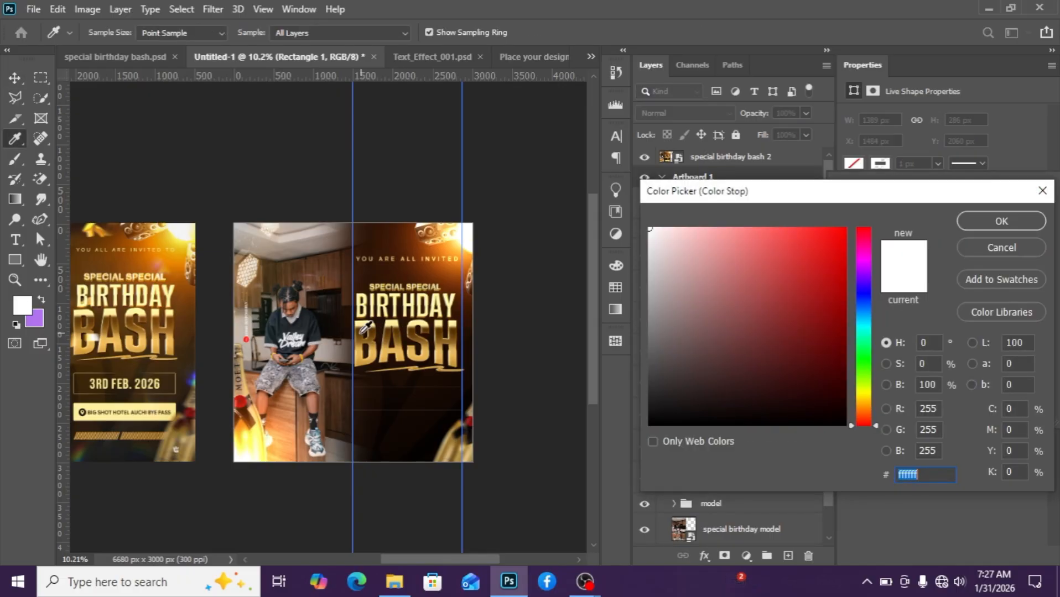
left_click(360, 333)
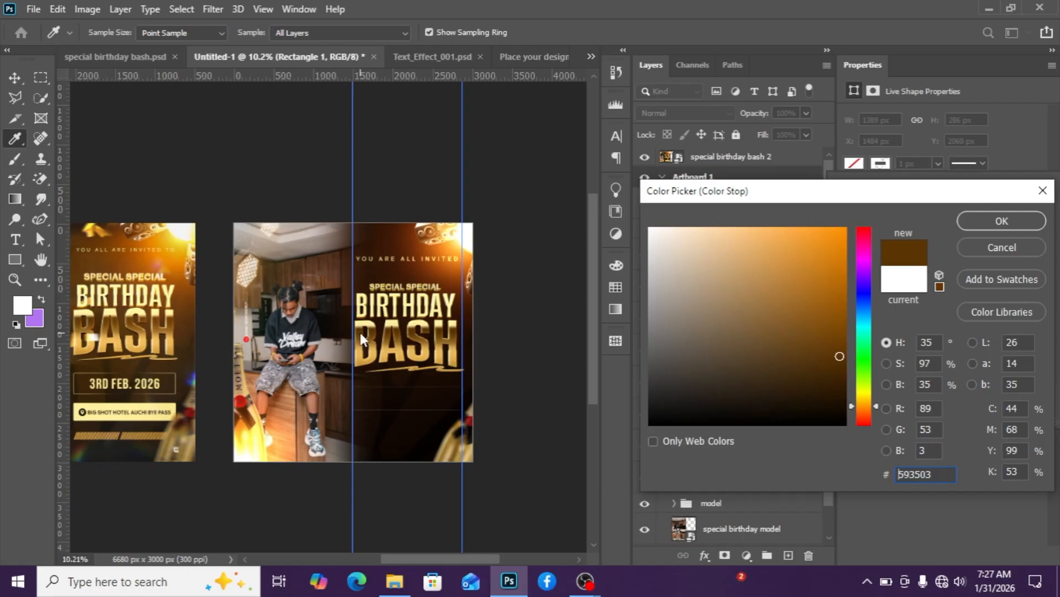
left_click(360, 296)
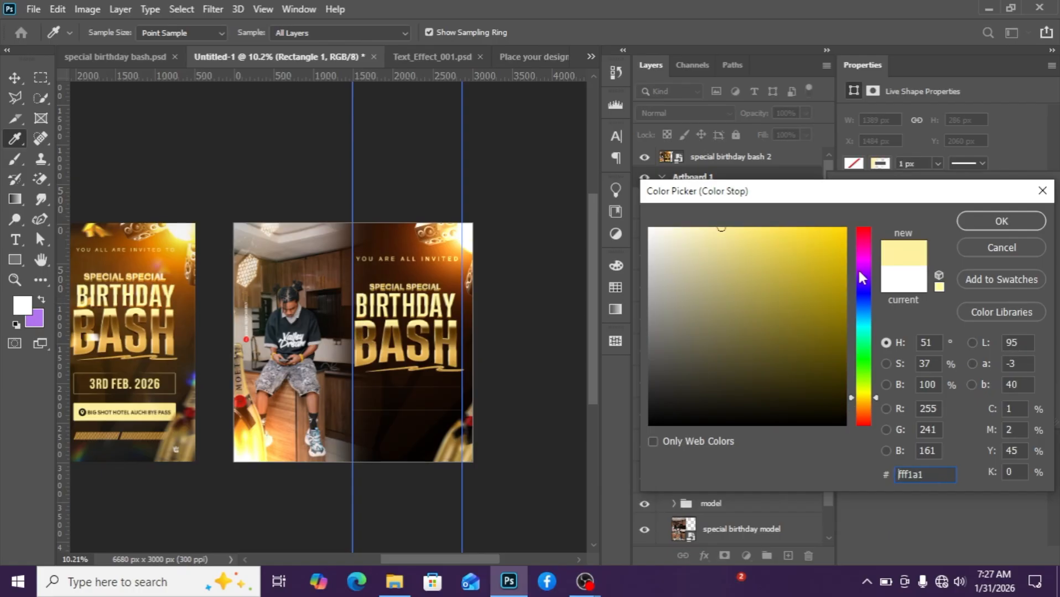
left_click(1000, 226)
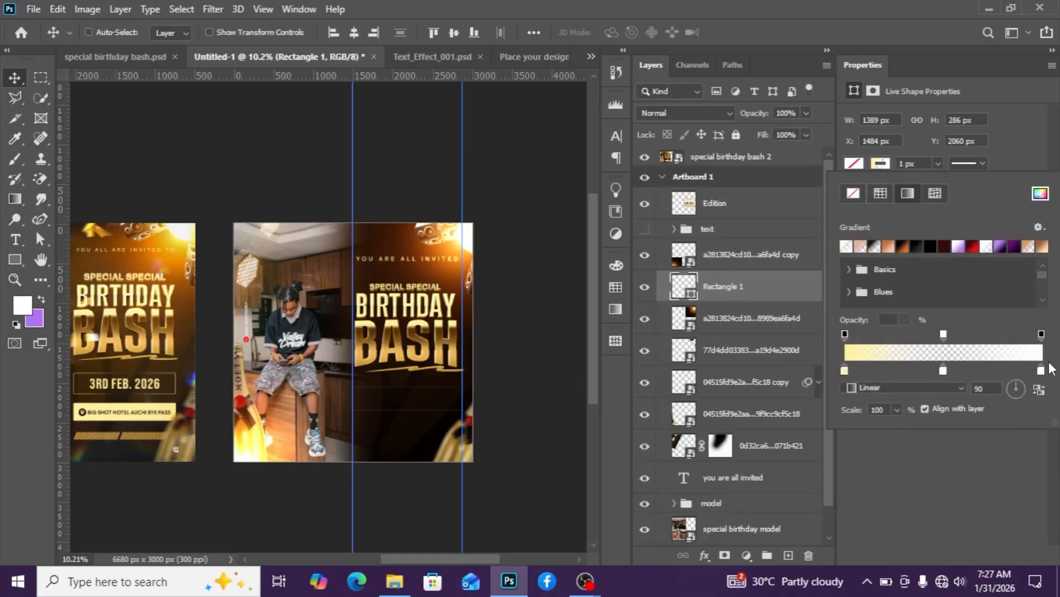
Set the stroke gradient's right color stop to gold efda90 sampled from the BIRTHDAY text.
double_click(1040, 370)
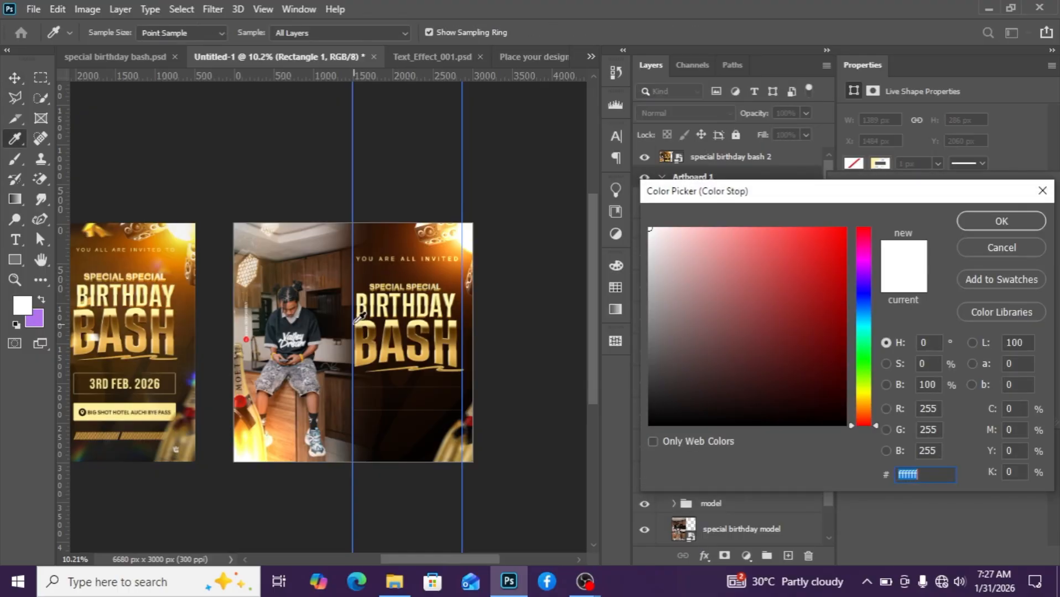
left_click(358, 324)
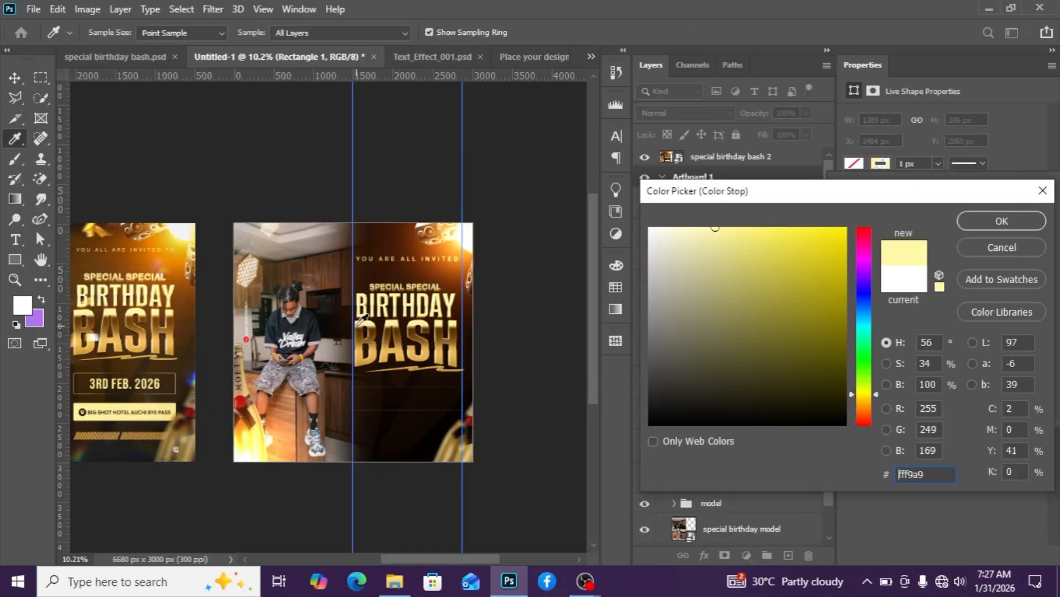
left_click(358, 329)
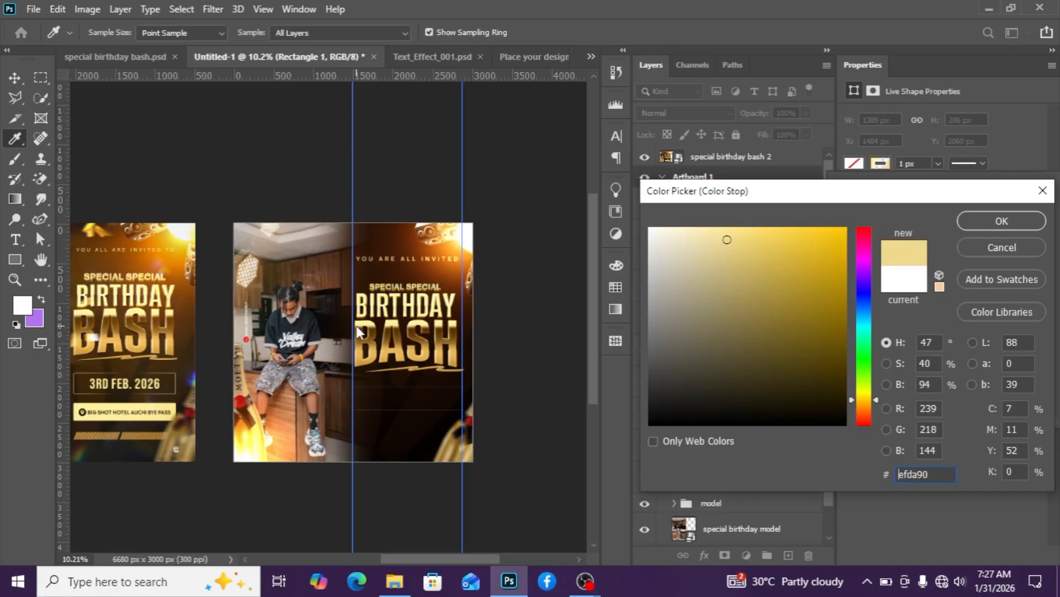
left_click(1001, 221)
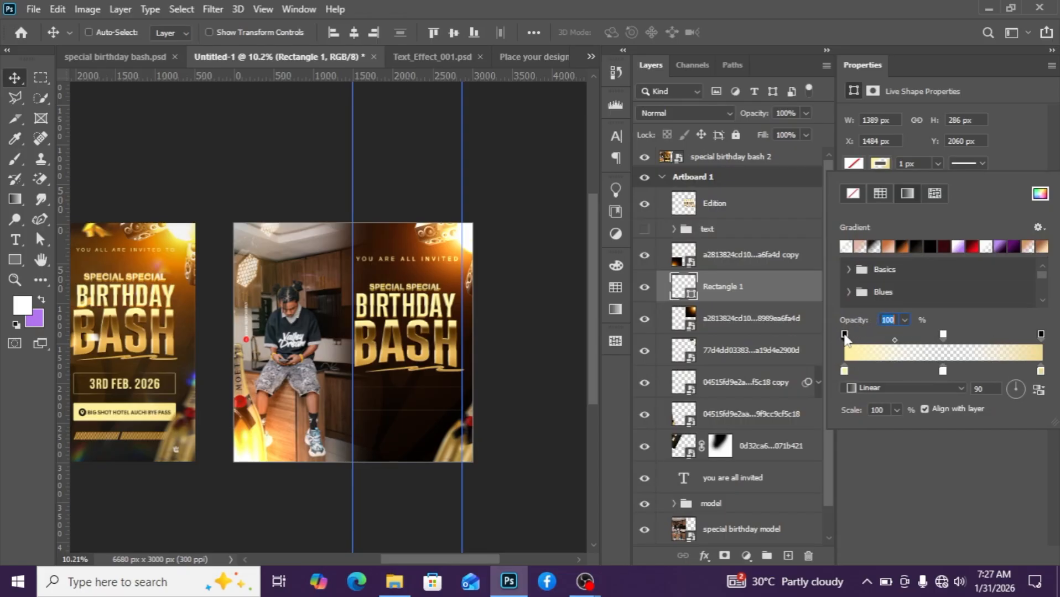
left_click(1040, 335)
Set the rectangle's stroke width to 4 px and hide the guides.
left_click(880, 164)
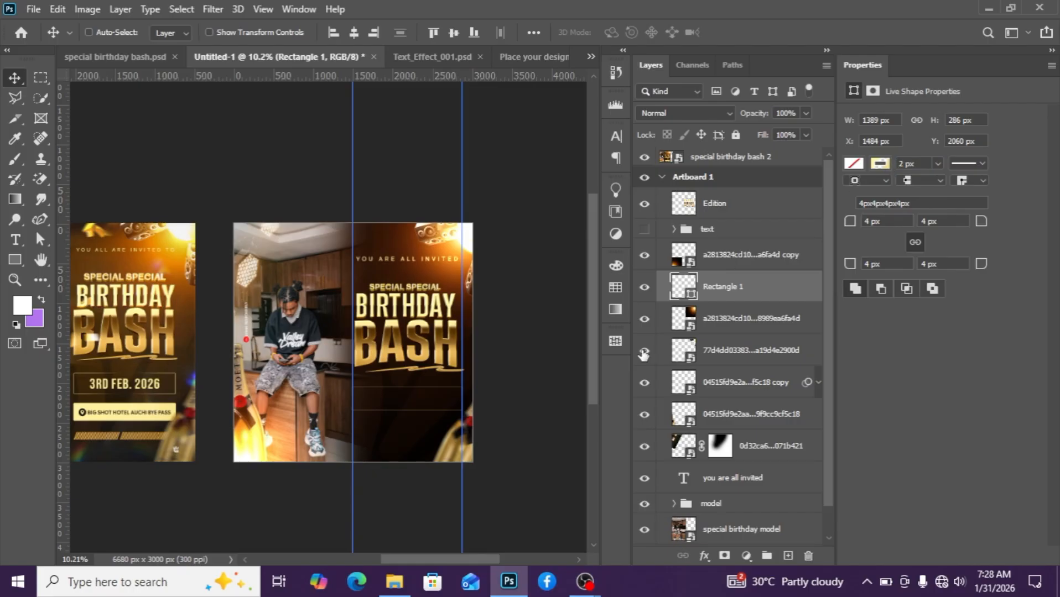
scroll(443, 438, "up", 4)
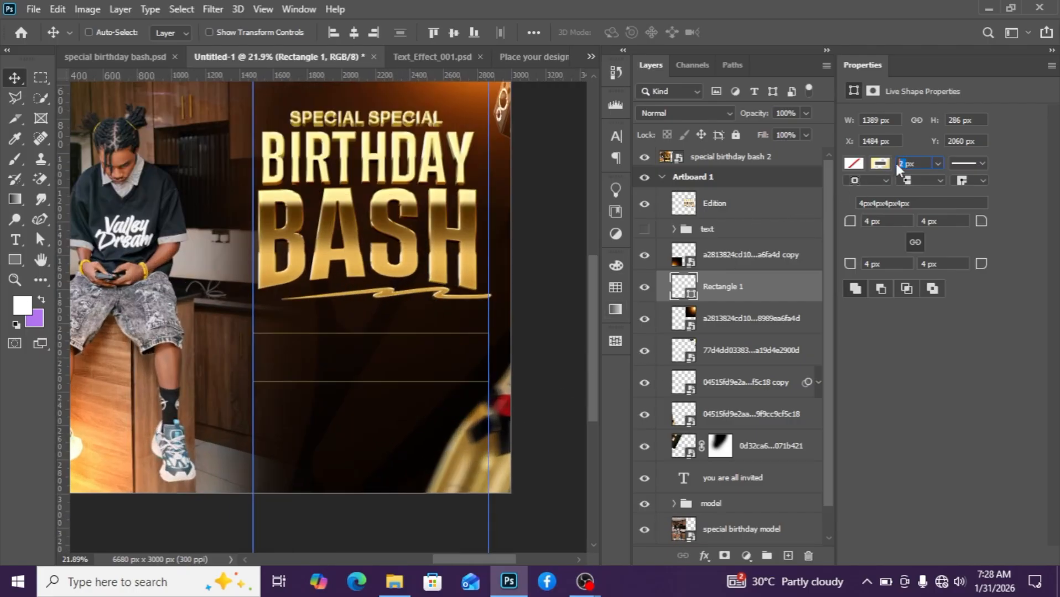
key("Return")
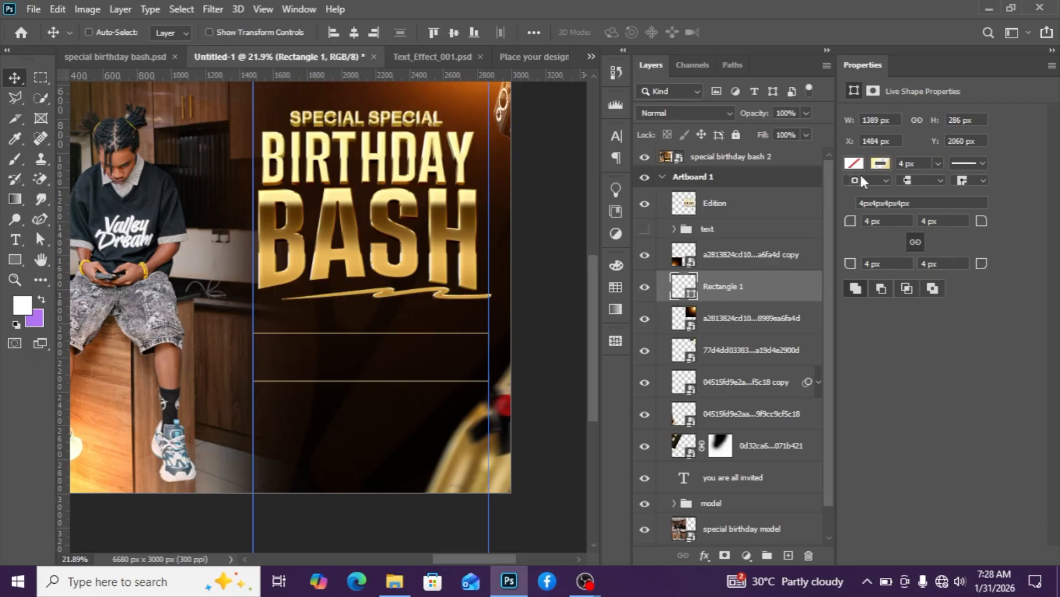
key("ctrl+semicolon")
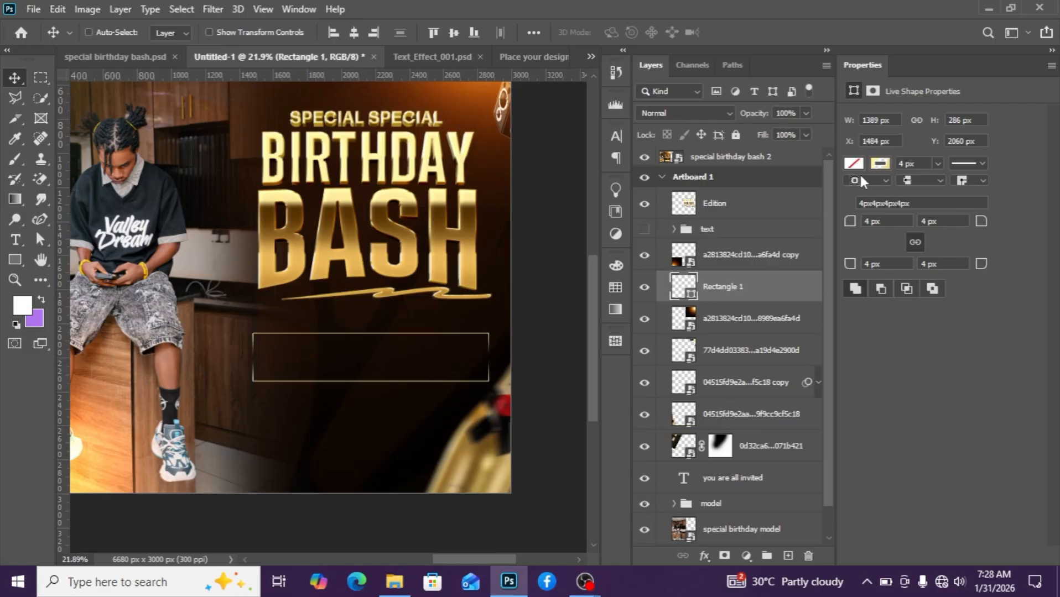
scroll(397, 382, "down", 1)
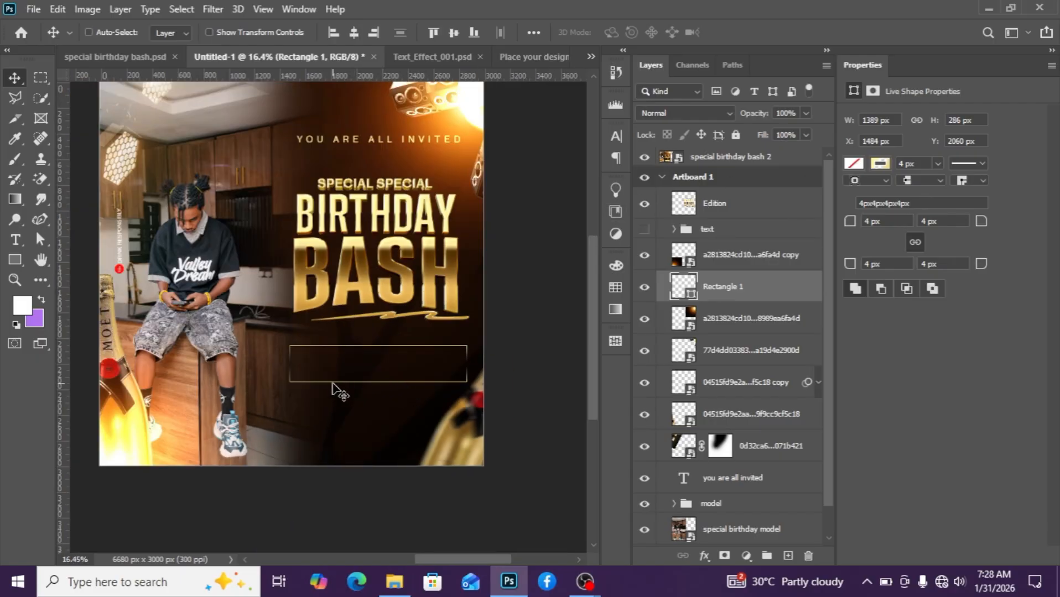
Set the rectangle's stroke gradient angle to 169°.
scroll(333, 384, "down", 4)
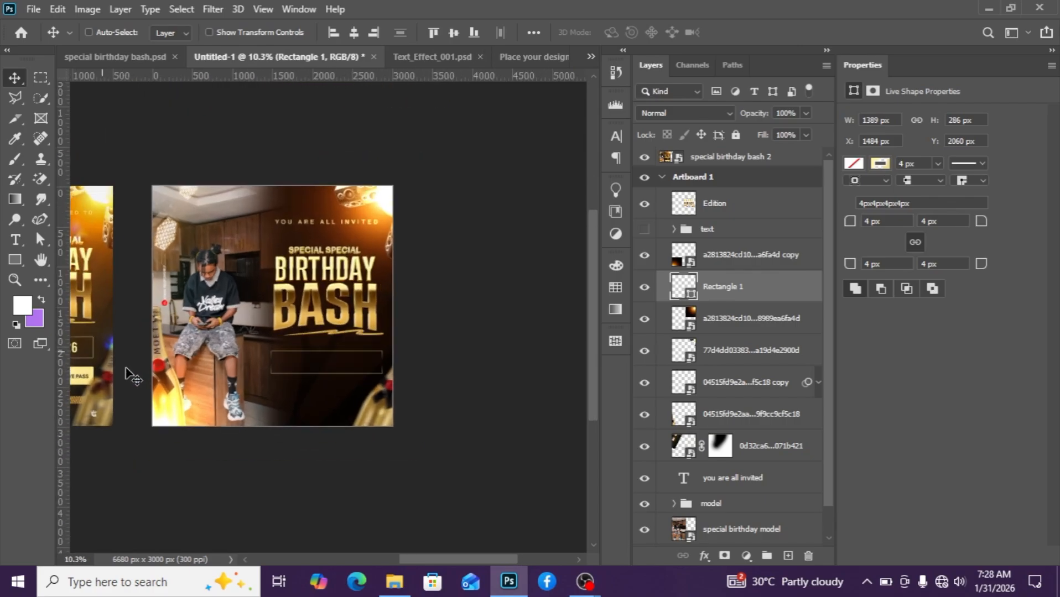
scroll(126, 368, "down", 1)
left_click_drag(436, 560, 362, 560)
scroll(324, 383, "up", 4)
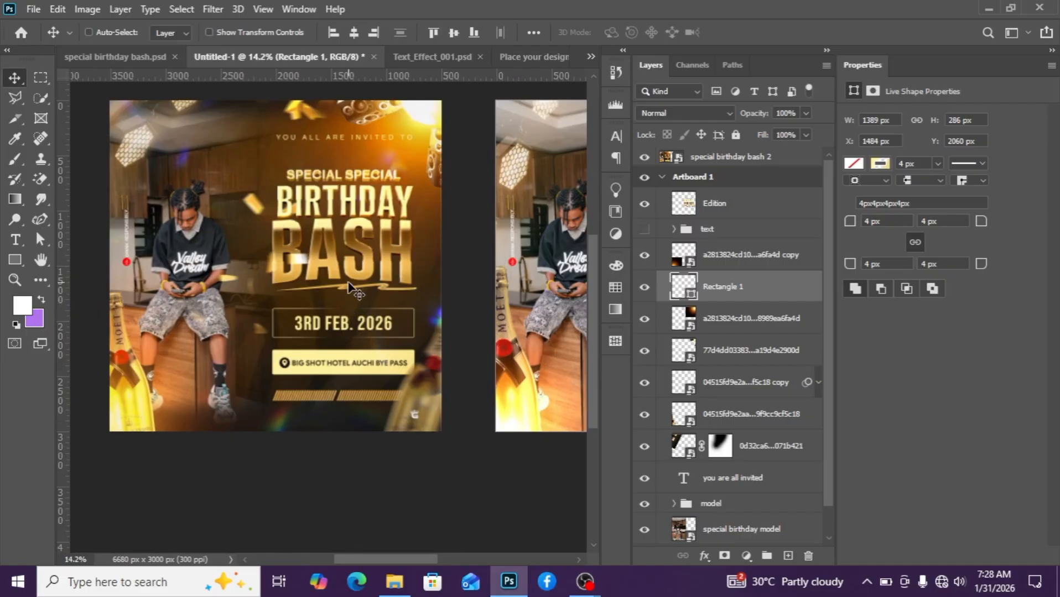
left_click_drag(412, 560, 481, 560)
scroll(477, 326, "up", 1)
left_click(880, 163)
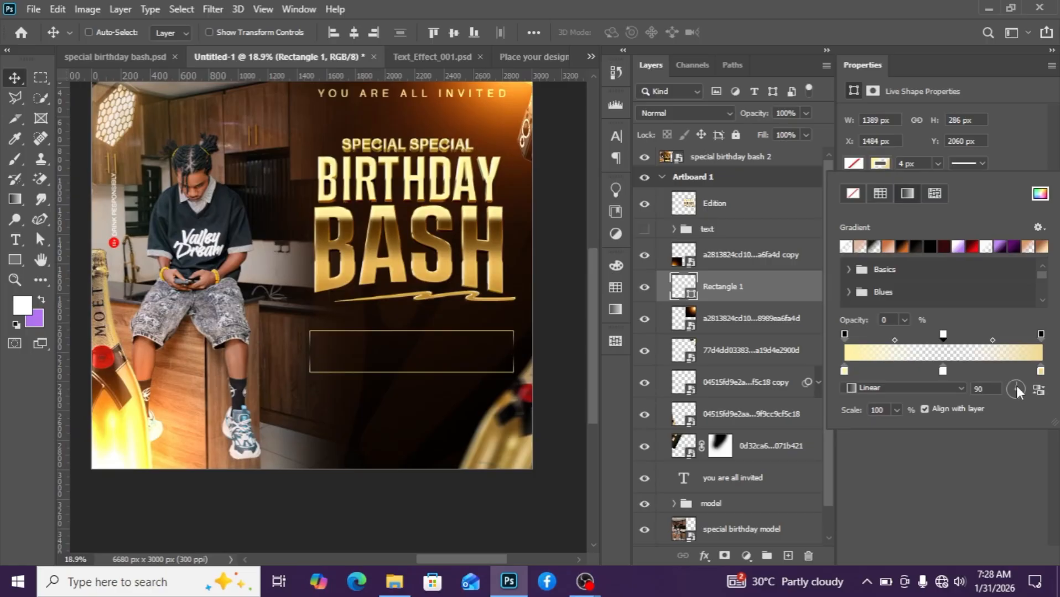
left_click_drag(1016, 387, 1012, 386)
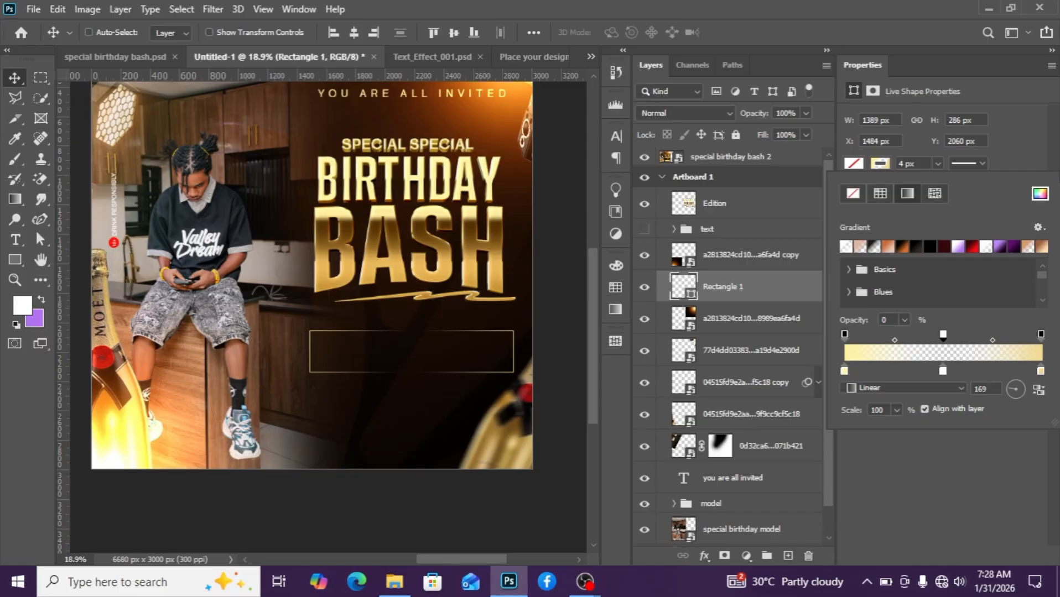
left_click(1055, 152)
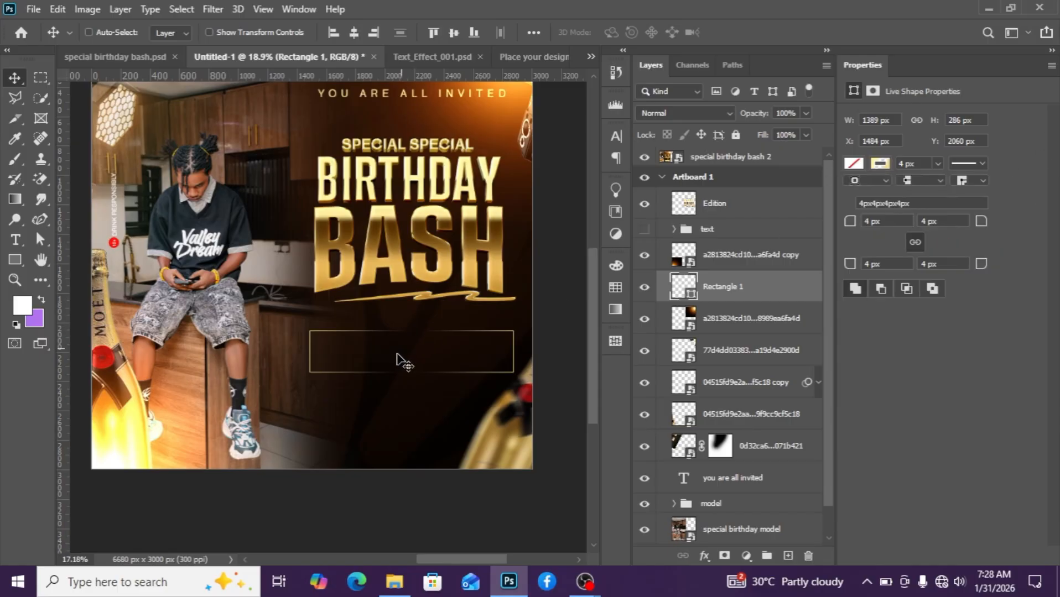
Set the rectangle's corner radius and stroke width to 6 px.
scroll(398, 361, "down", 3)
scroll(412, 378, "up", 1)
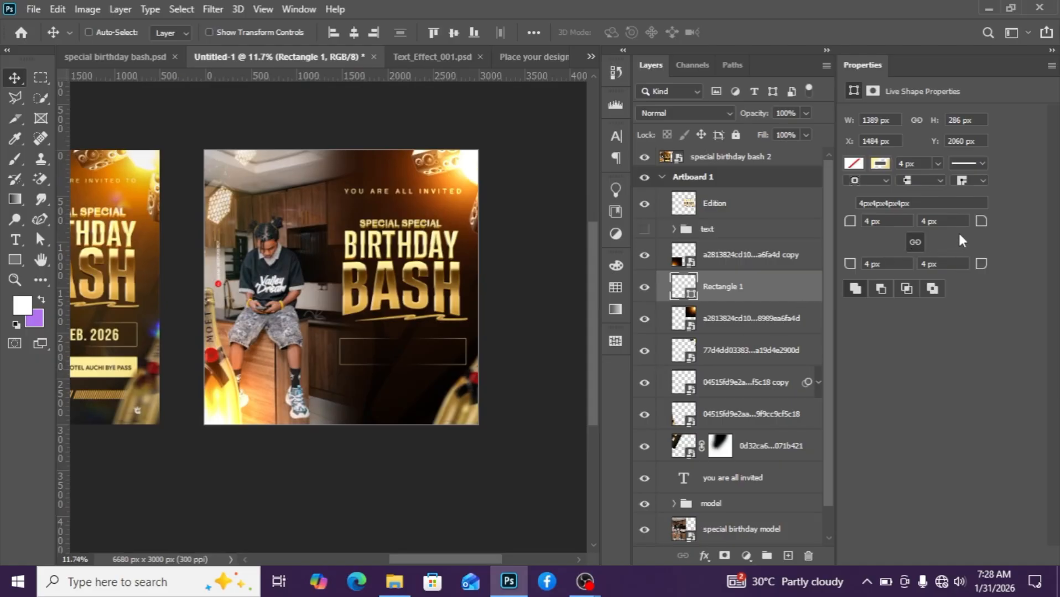
left_click_drag(979, 224, 983, 223)
type("6")
key("Return")
Add a new text layer reading 3rd feb. 2026 near the bottom of the flyer.
scroll(497, 356, "up", 1)
scroll(387, 387, "down", 2)
scroll(409, 397, "down", 2)
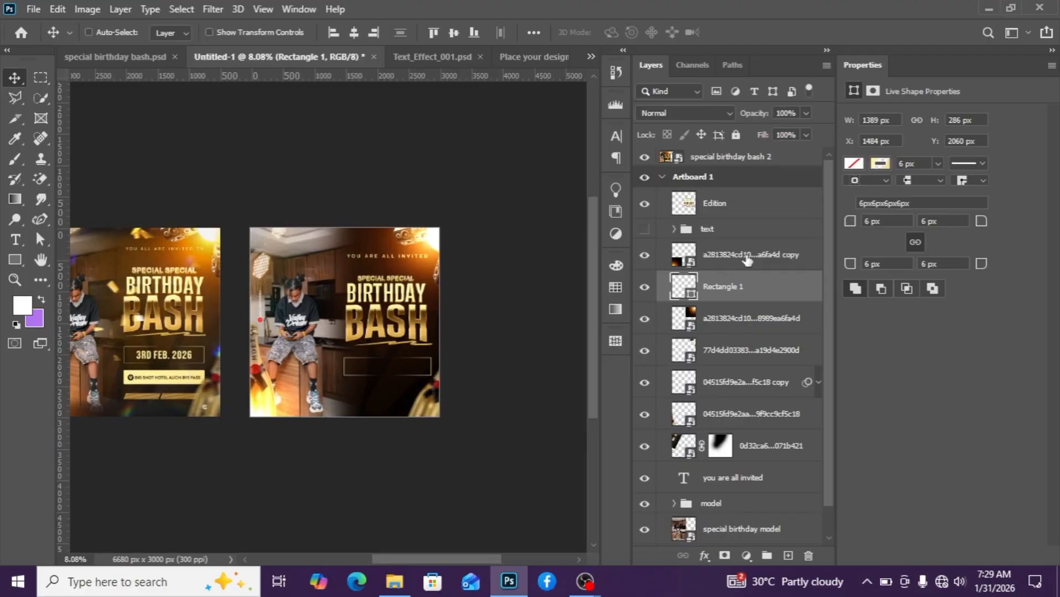
scroll(130, 381, "up", 4)
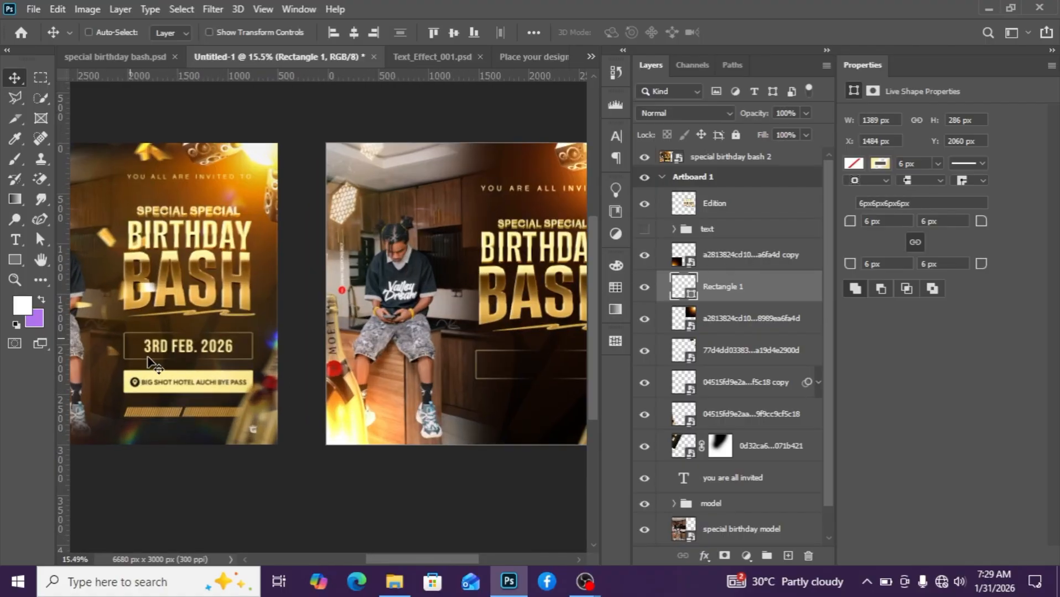
scroll(182, 348, "up", 1)
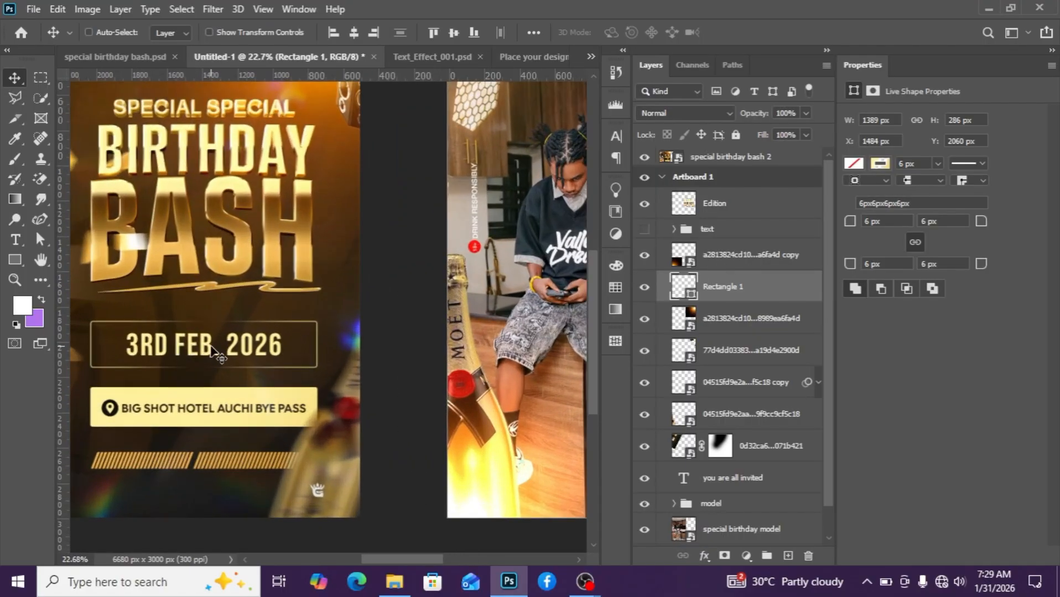
scroll(778, 287, "down", 2)
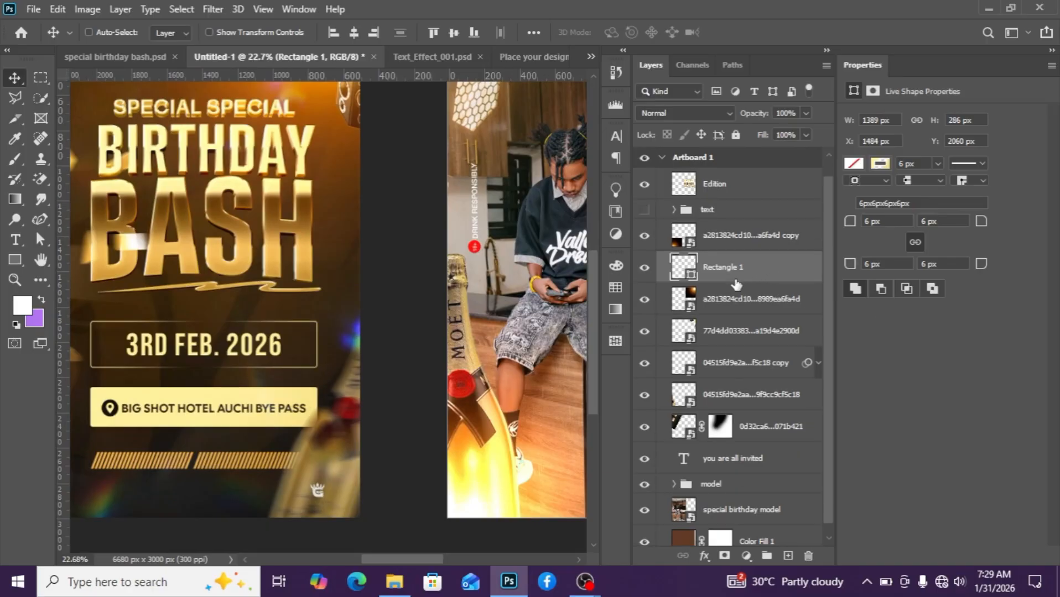
left_click(773, 231)
left_click(788, 556)
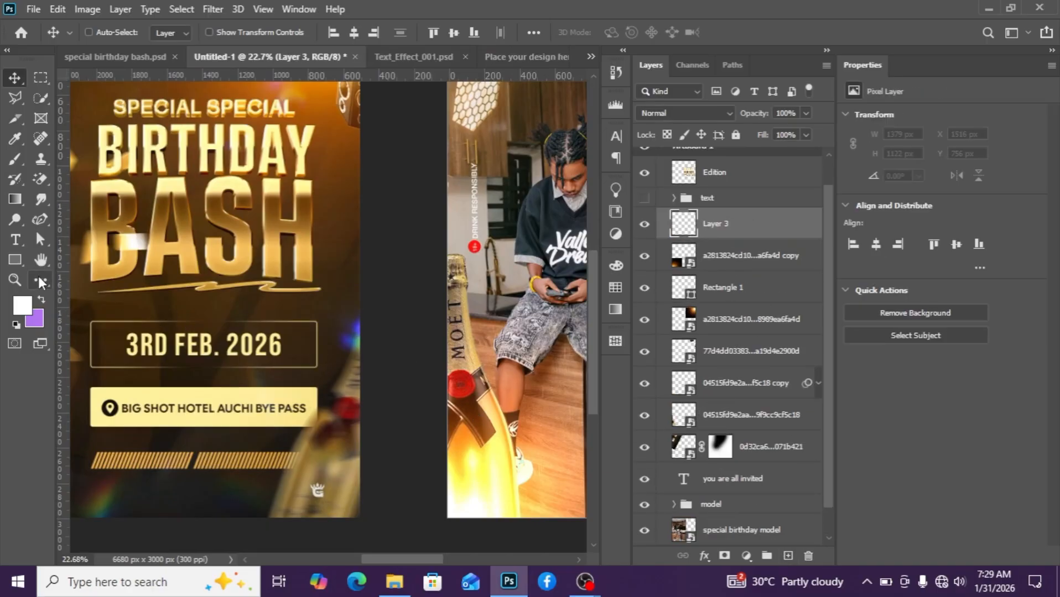
left_click(15, 239)
scroll(501, 468, "down", 4)
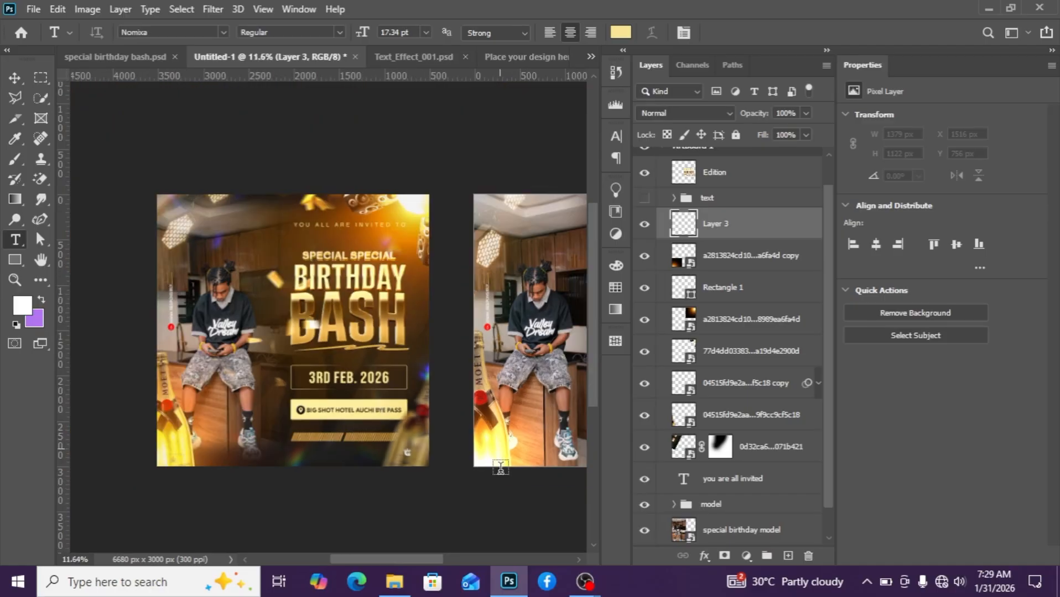
left_click_drag(427, 561, 459, 560)
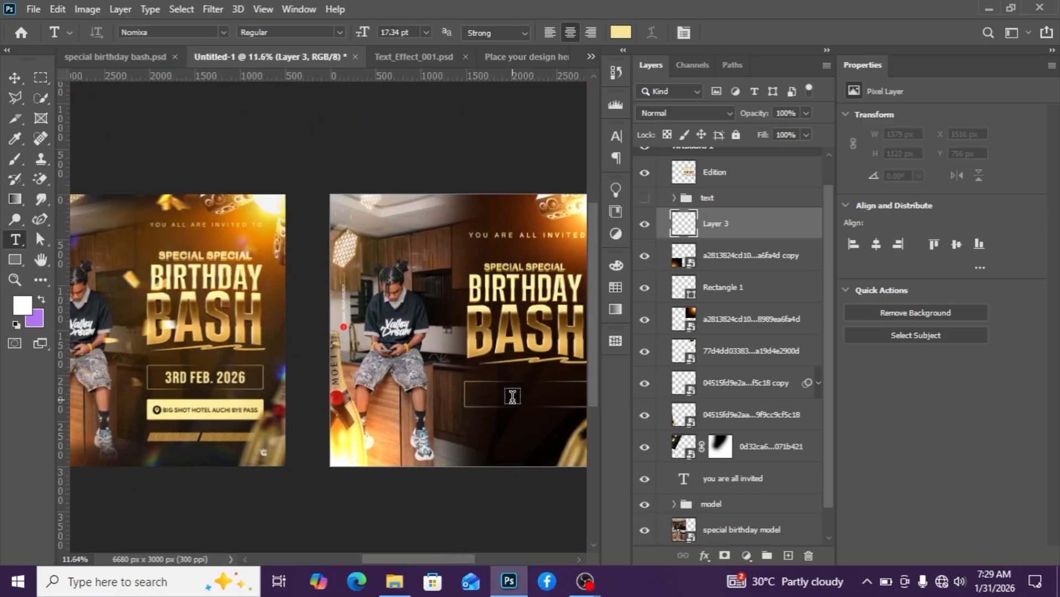
left_click(492, 435)
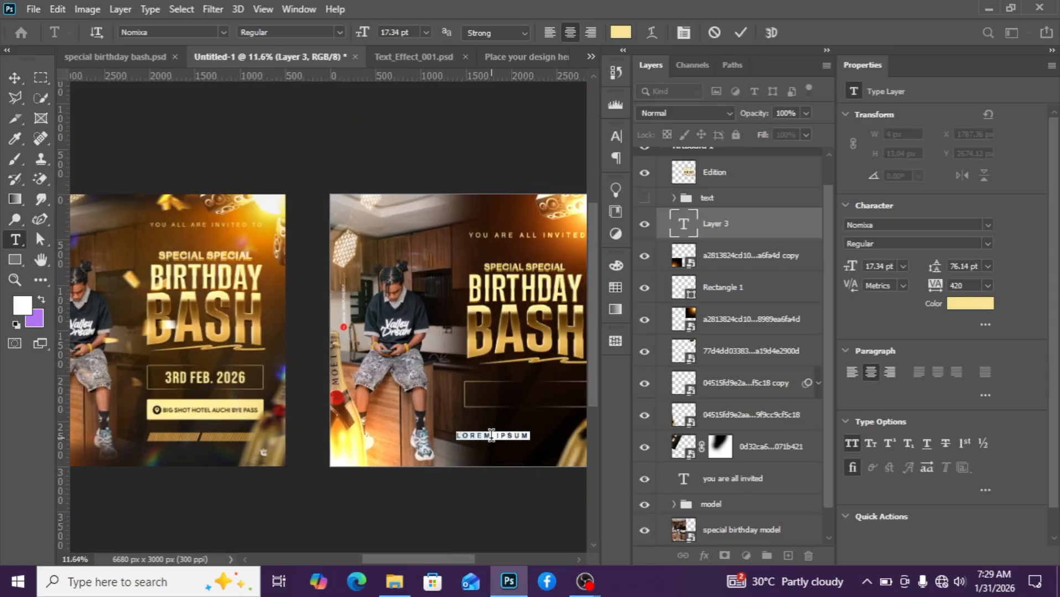
type("3rd feb. 2026")
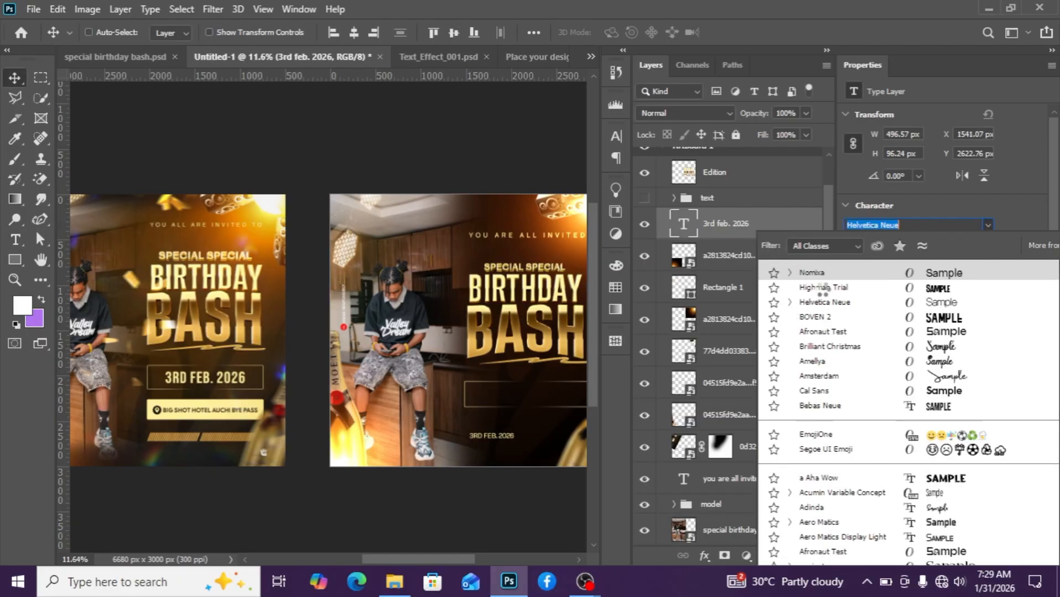
Set the date text's font to Bebas Neue and move it into the outlined box.
left_click(824, 407)
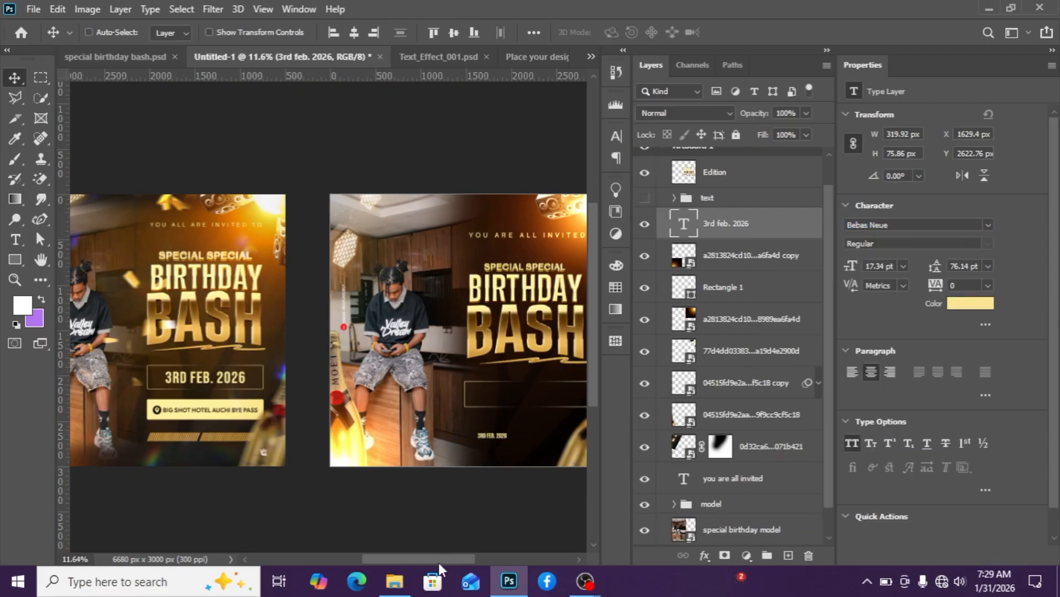
left_click_drag(438, 563, 471, 559)
scroll(403, 483, "up", 2)
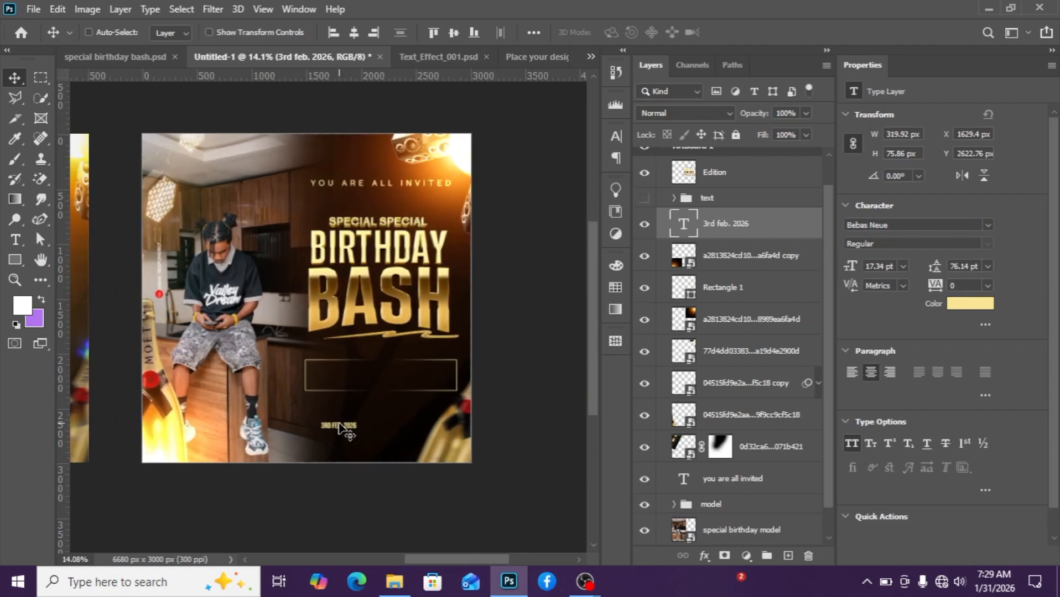
left_click_drag(341, 418, 388, 377)
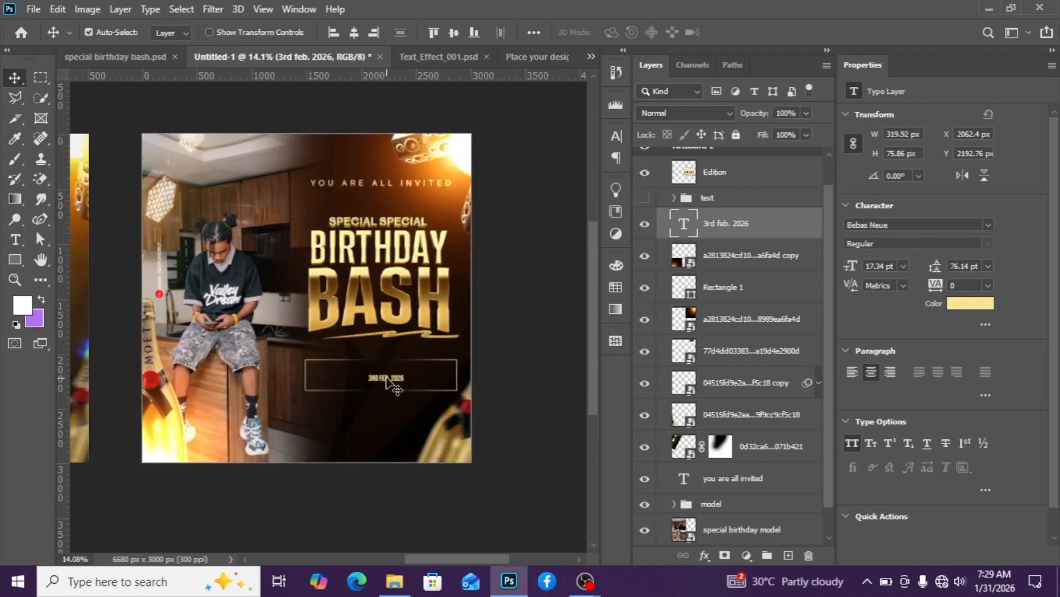
Scale the date text up to about 318% and position it inside the box.
key("ctrl+t")
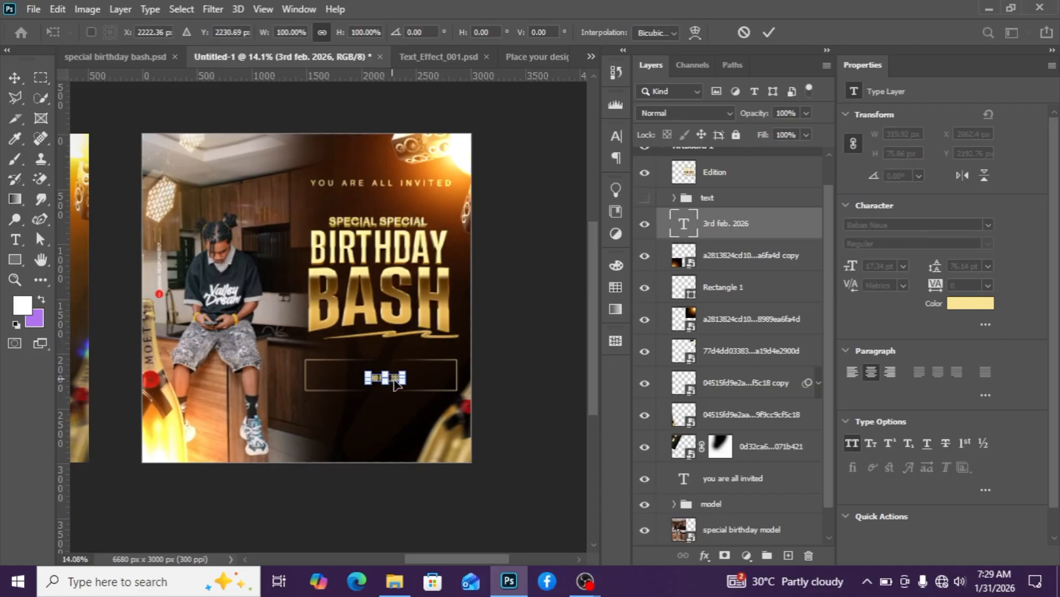
left_click_drag(405, 382, 421, 412)
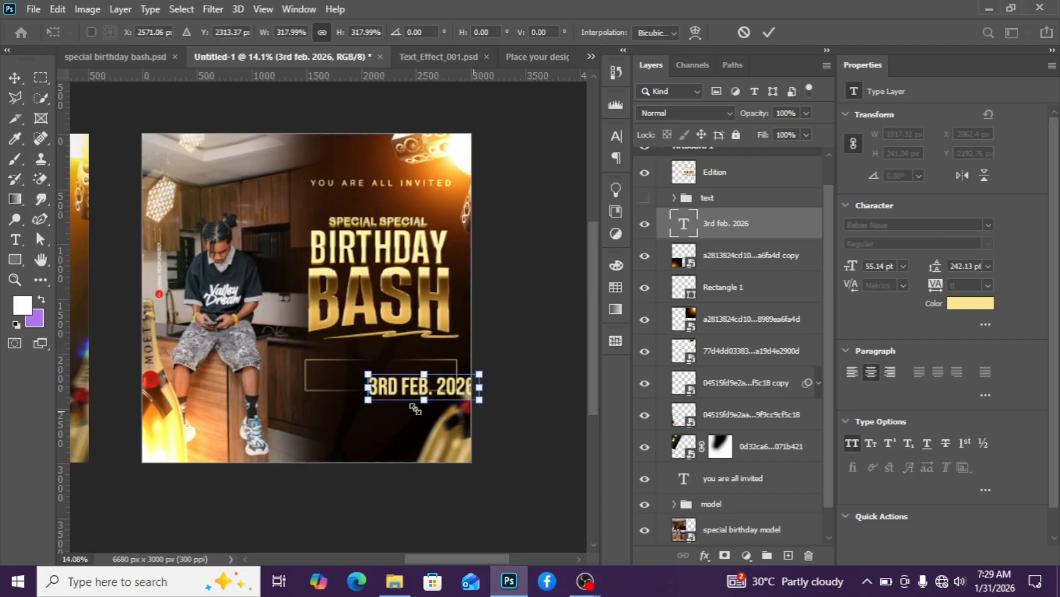
scroll(420, 412, "down", 3)
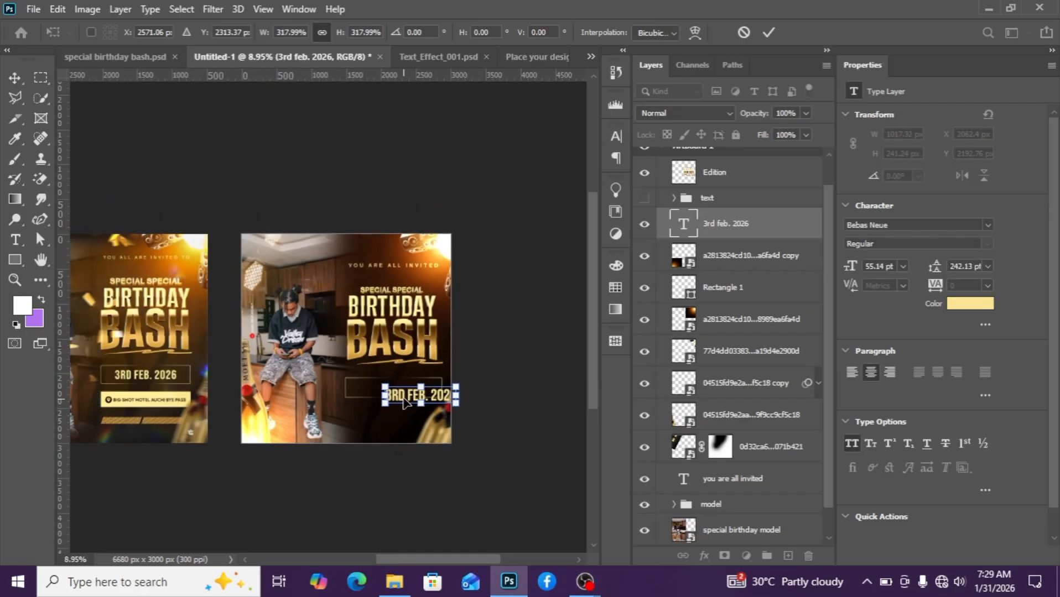
left_click_drag(403, 396, 381, 388)
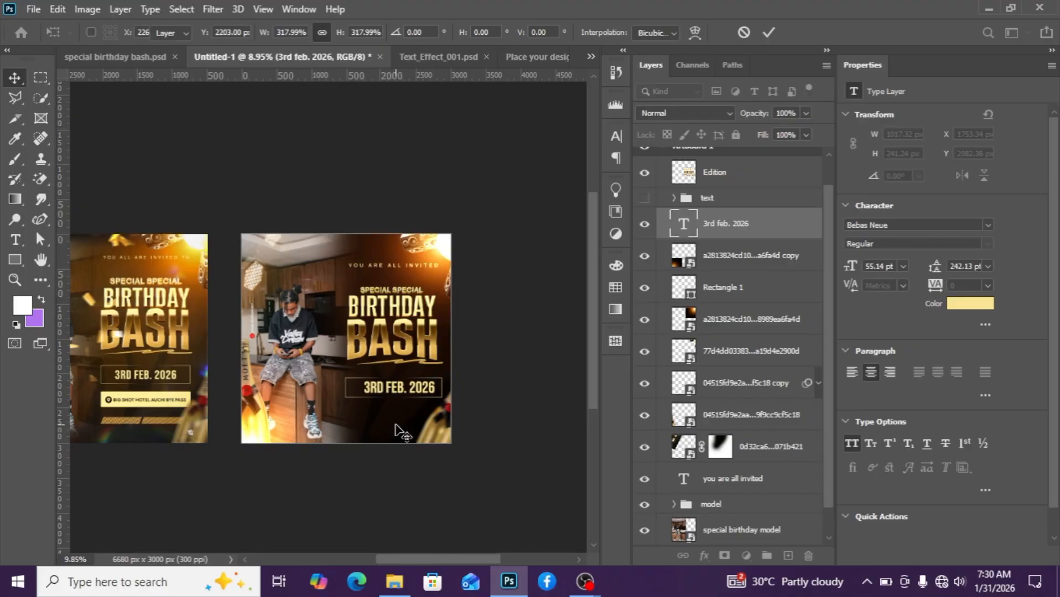
key("Return")
Move the rectangle layer just below the date text and center the date text on the rectangle.
scroll(332, 412, "up", 3)
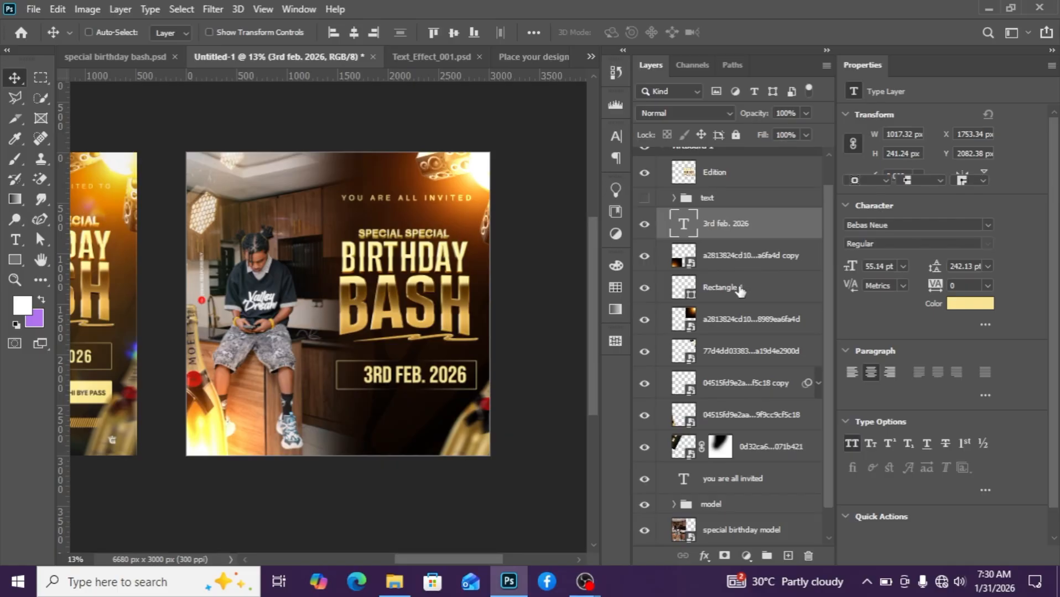
left_click_drag(739, 290, 742, 247)
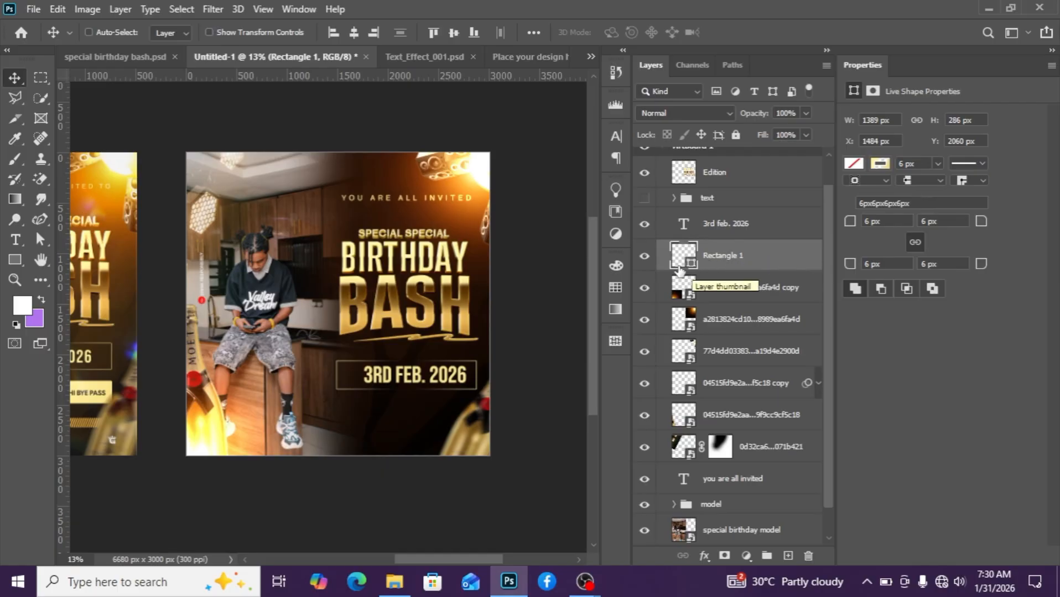
key("ctrl")
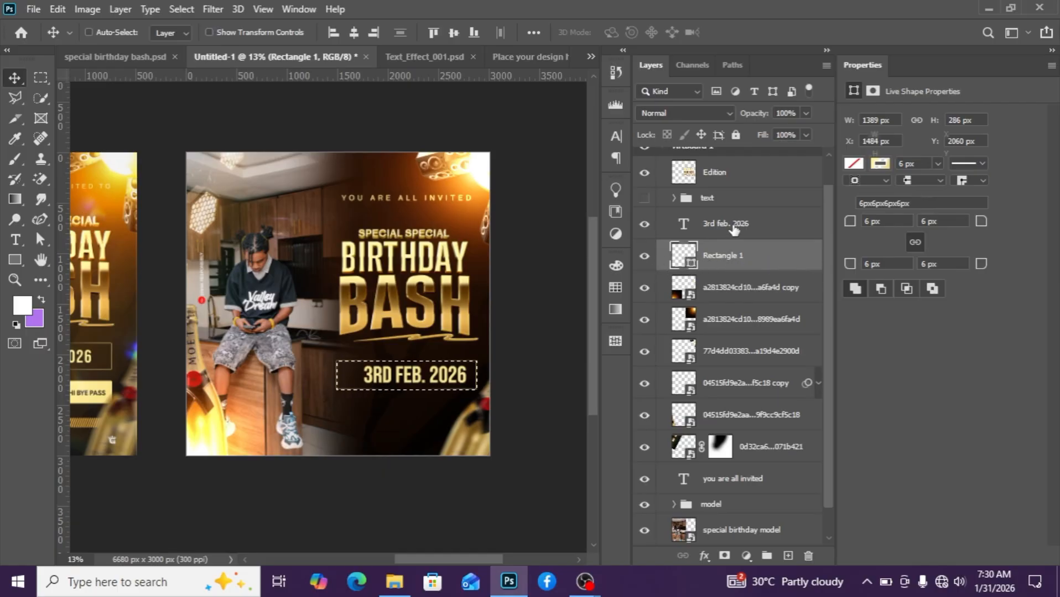
left_click(734, 226)
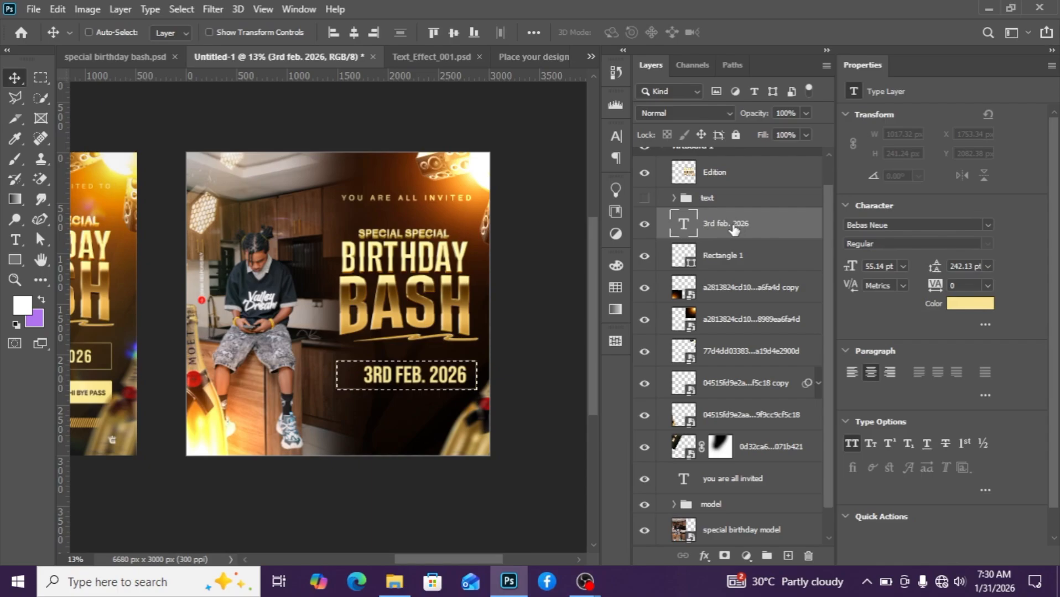
left_click(352, 34)
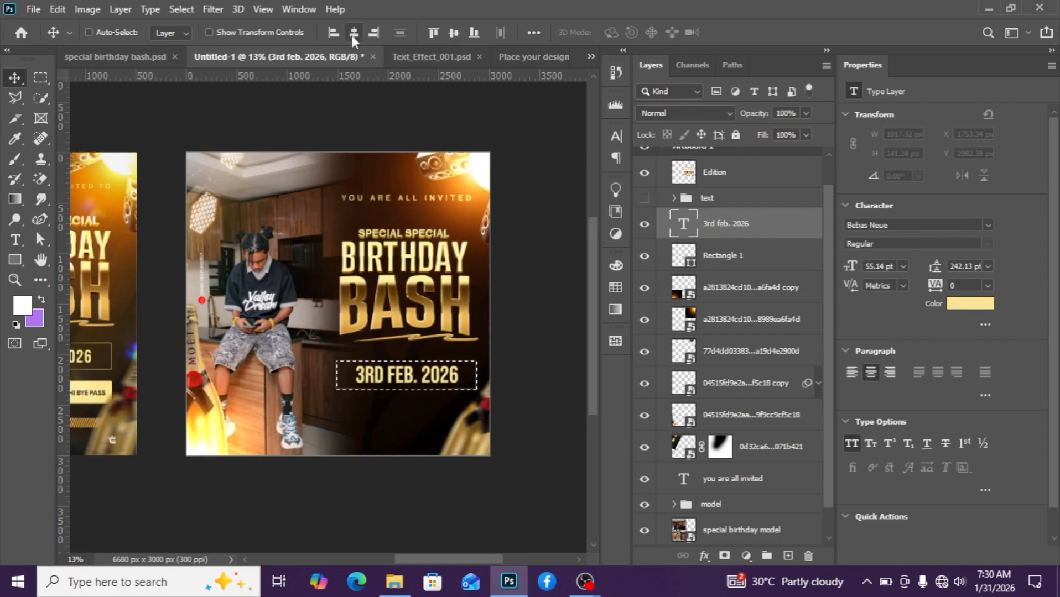
left_click(446, 31)
key("ctrl+d")
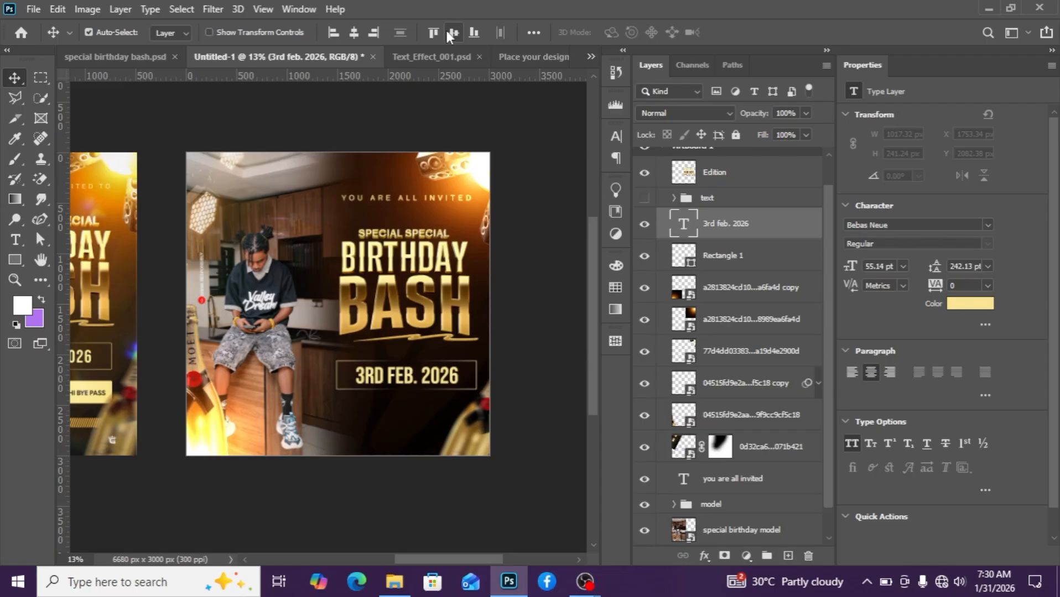
Nudge the date text and rectangle upward together by about 55 px.
scroll(473, 397, "down", 2)
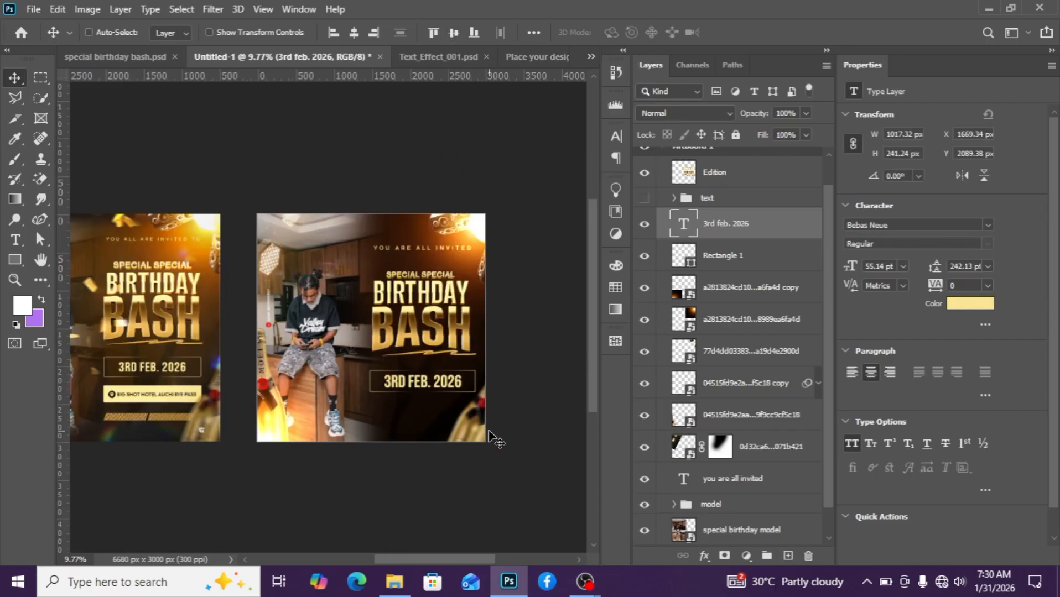
scroll(485, 441, "up", 1)
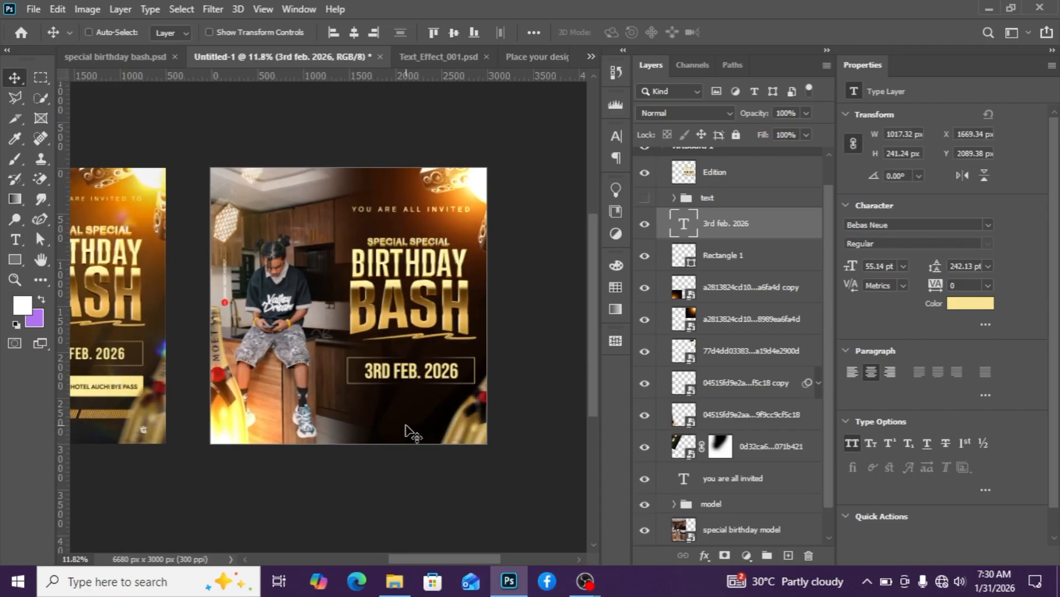
scroll(385, 420, "down", 2)
scroll(178, 417, "up", 1)
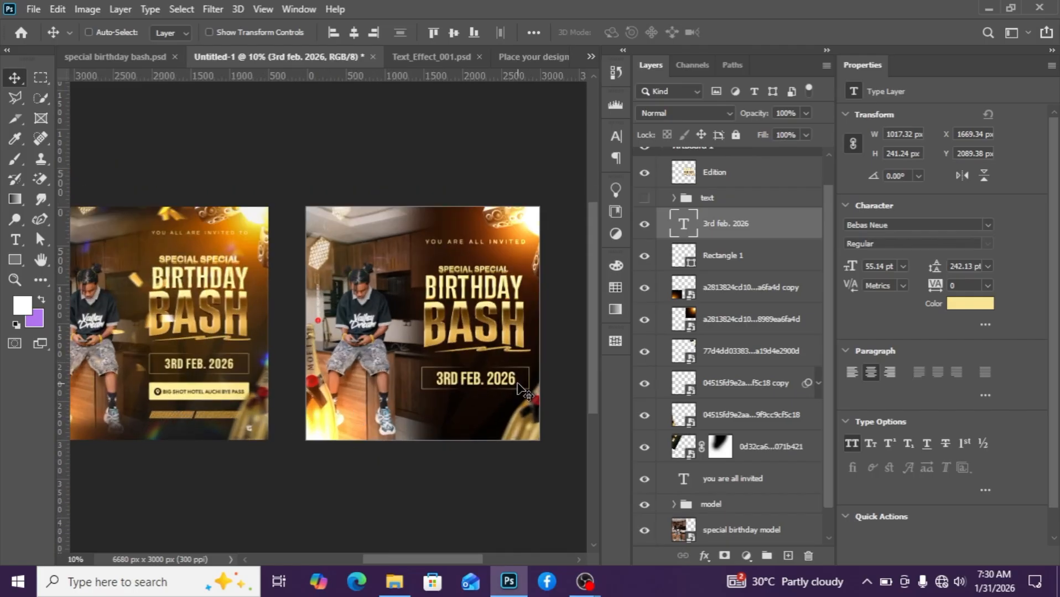
left_click(739, 262, "shift")
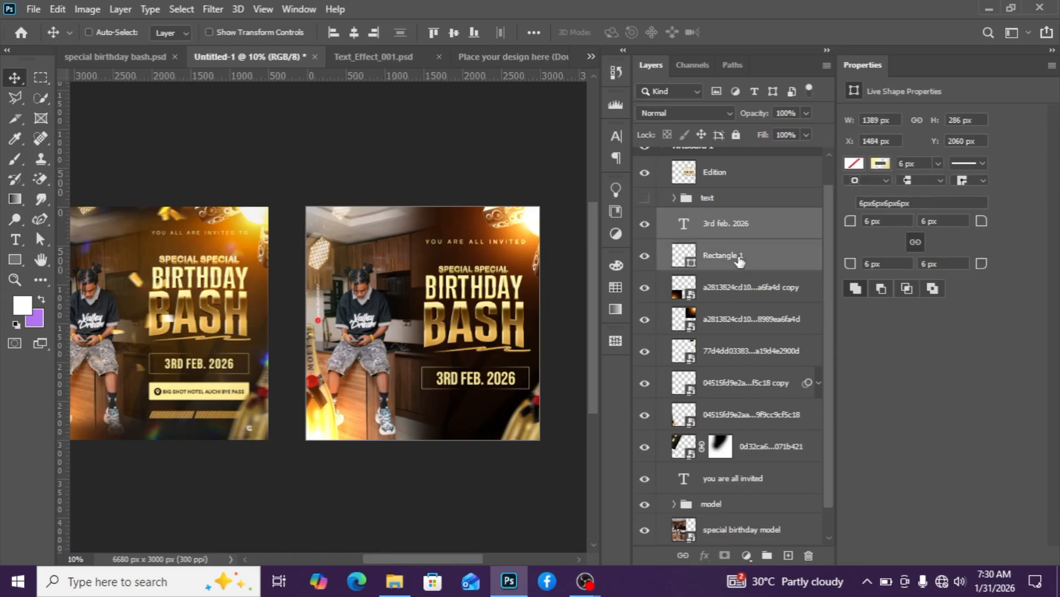
key("shift+Up")
key("shift+Up")
key("shift+Up")
key("shift+Up")
key("Up")
key("Up")
key("Up")
key("Up")
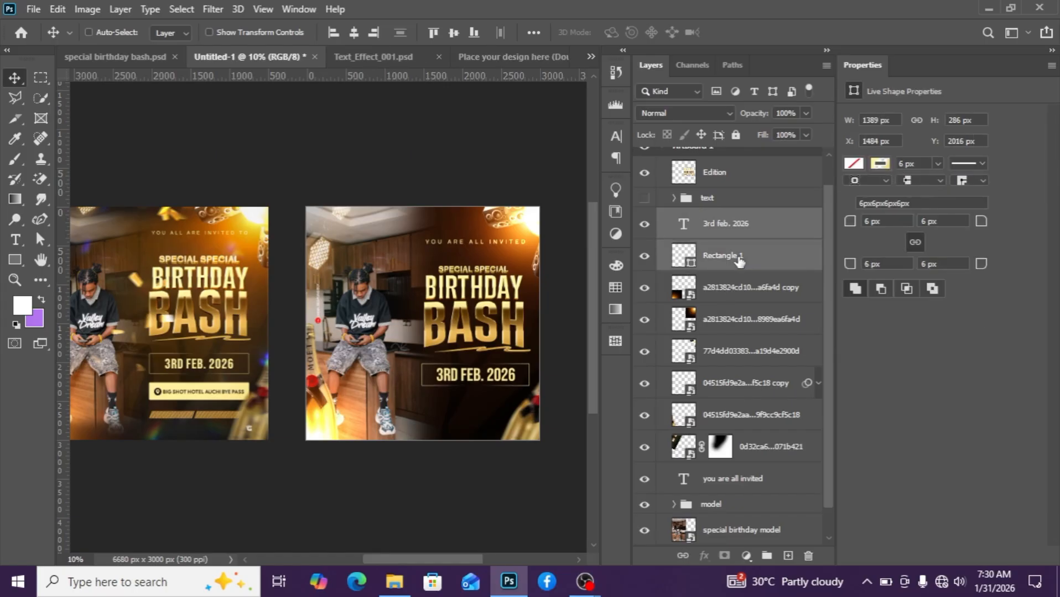
key("shift+Up")
key("Up")
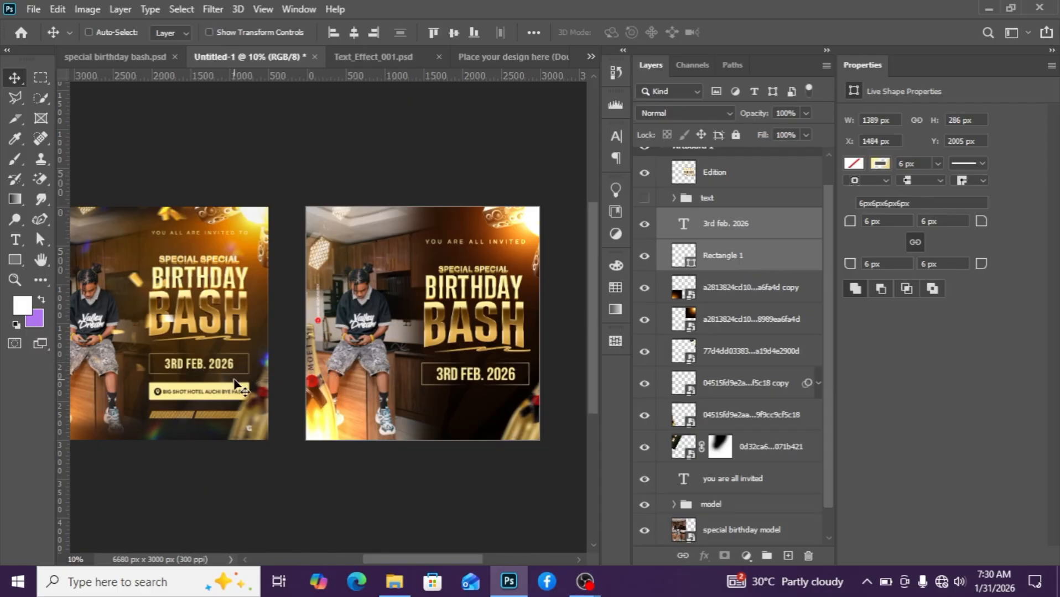
scroll(186, 383, "up", 2)
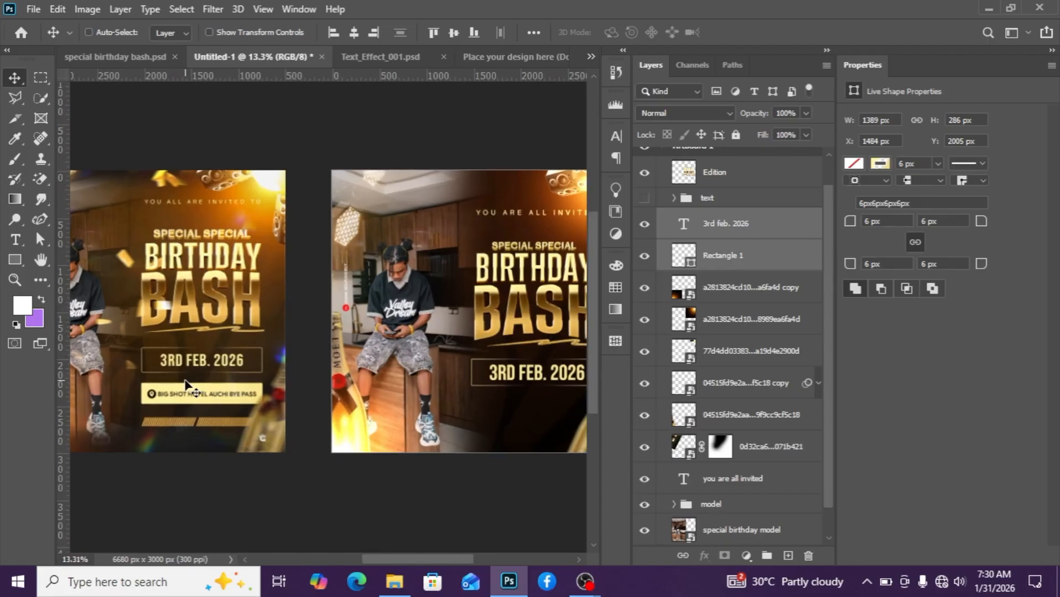
Draw a wide rectangle spanning the flyer's width just below the date box.
scroll(185, 383, "down", 3)
left_click(15, 258)
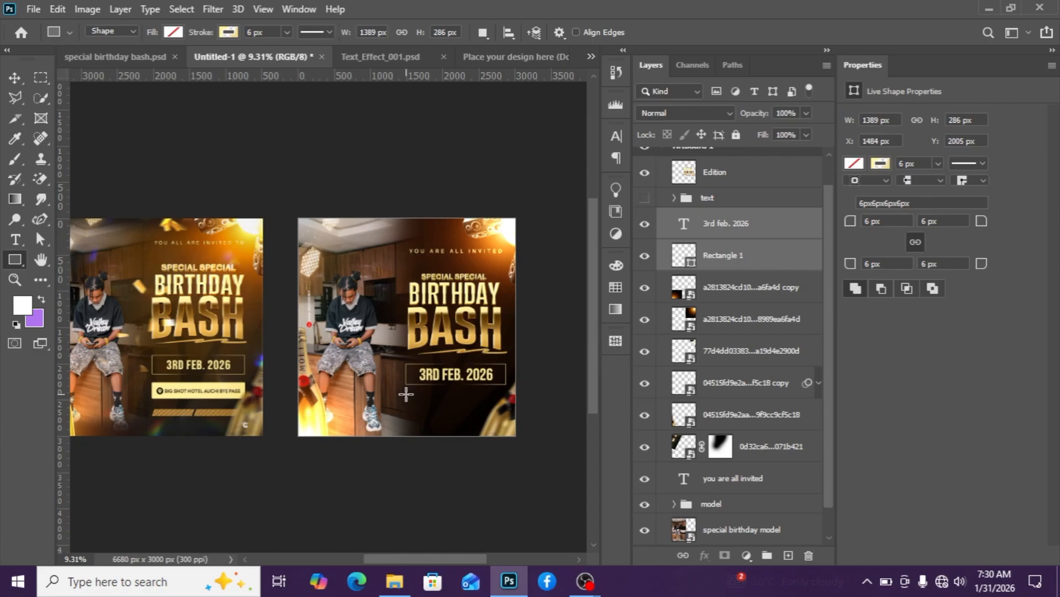
scroll(408, 400, "up", 1)
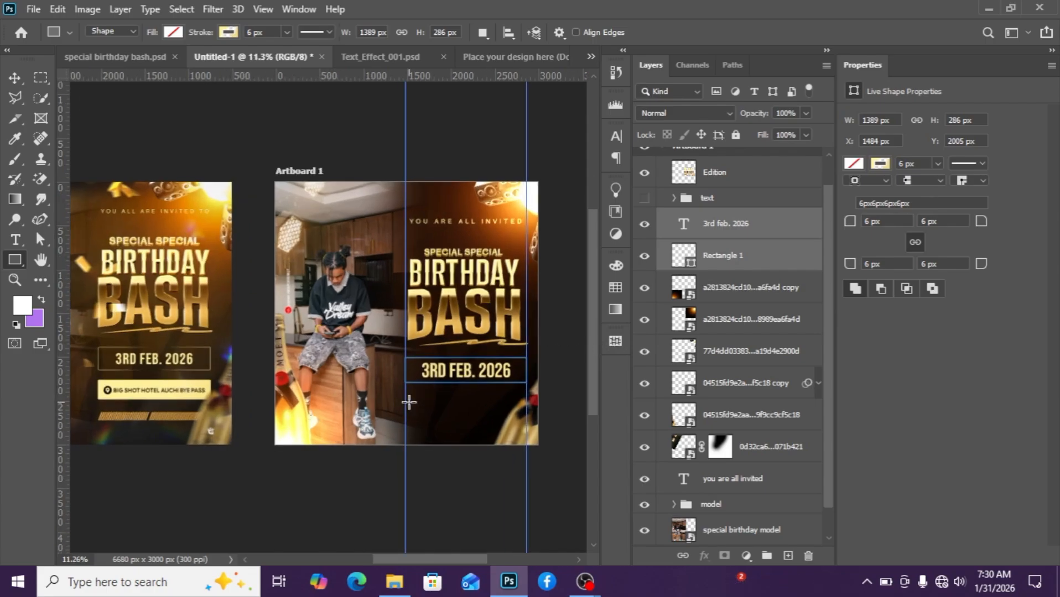
left_click_drag(404, 398, 526, 420)
left_click(15, 77)
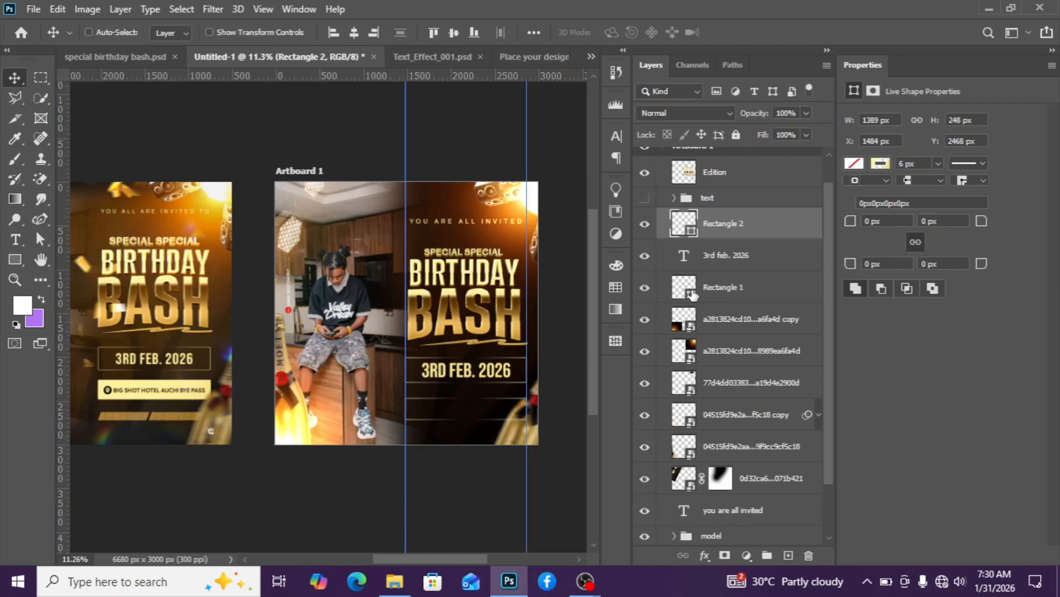
Remove the new rectangle's stroke and fill it with a pale yellow swatch from the recent colors.
left_click(880, 163)
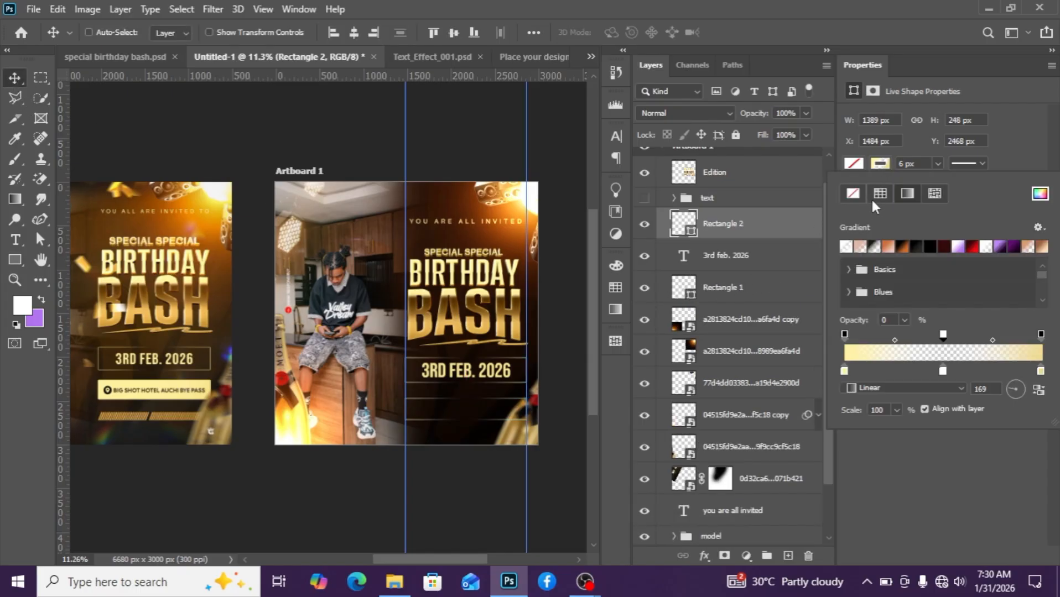
left_click(852, 193)
left_click(851, 166)
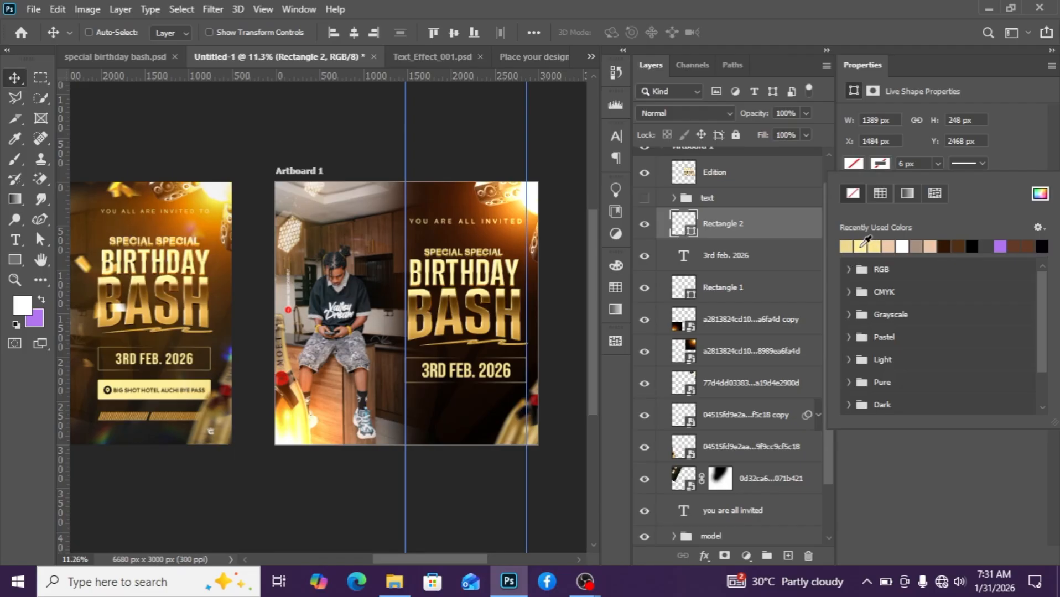
left_click(861, 247)
scroll(520, 362, "down", 1)
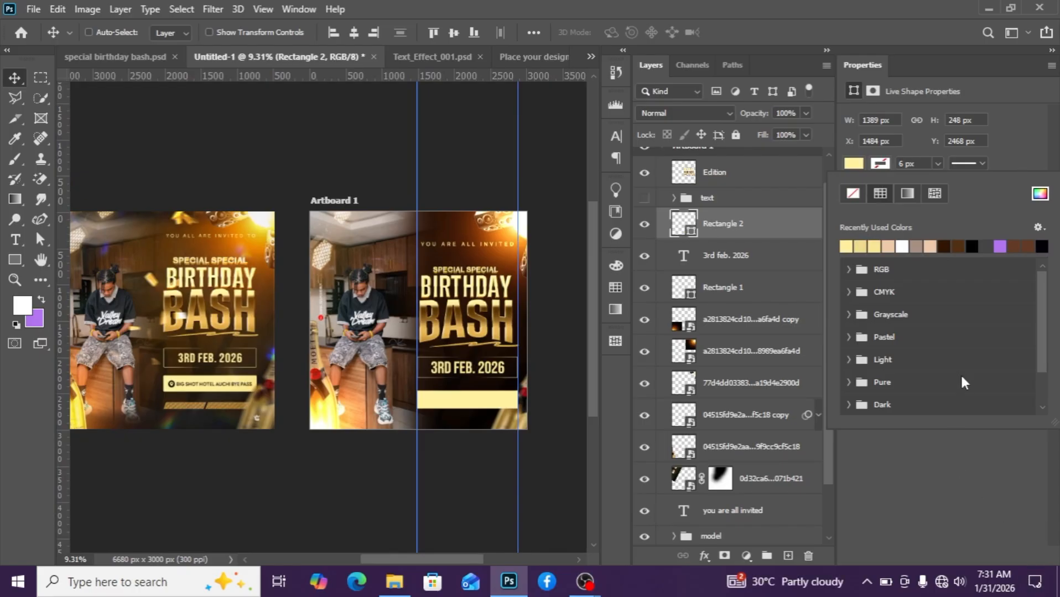
Nudge the yellow bar vertically to sit closer under the date box.
left_click(776, 234)
key("Up")
key("Up")
key("Up")
key("Up")
key("Up")
key("Up")
key("Up")
key("Up")
key("Up")
key("Up")
key("Up")
key("Up")
key("Up")
key("Up")
key("Up")
key("Up")
key("Up")
key("Up")
key("Up")
key("Up")
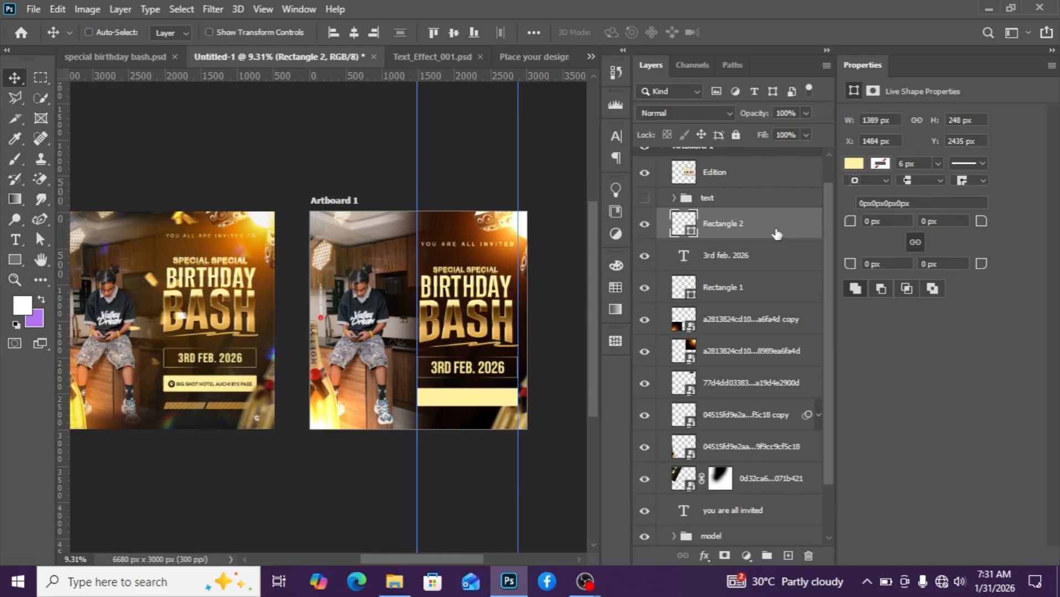
key("Down")
key("Down")
key("Down")
key("Down")
key("Down")
key("Down")
key("Down")
key("Down")
key("Down")
key("Down")
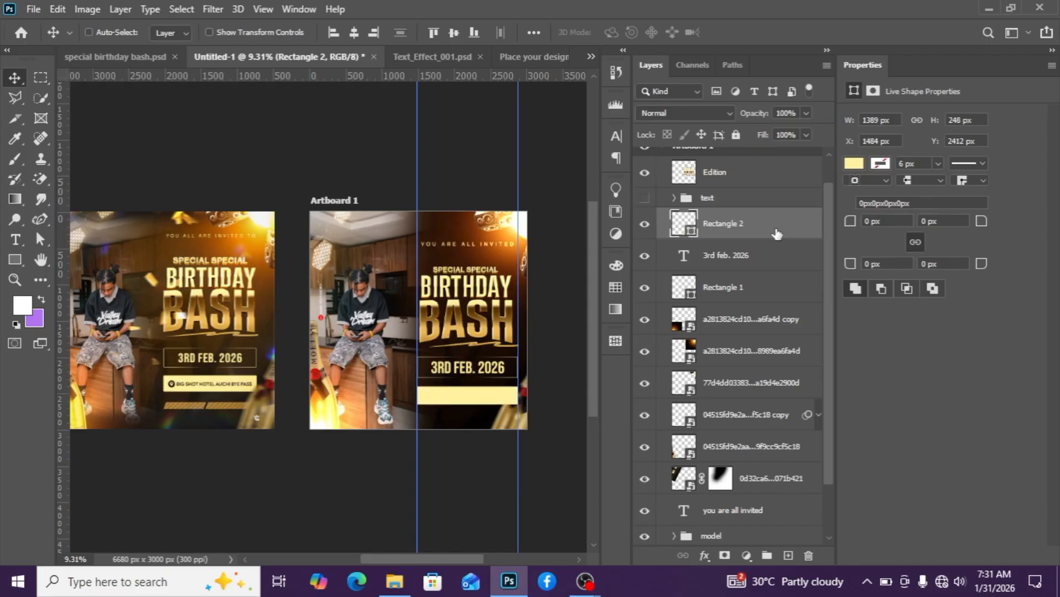
Move the location group slightly so it sits on the yellow bar.
scroll(501, 313, "down", 1)
scroll(500, 313, "up", 2)
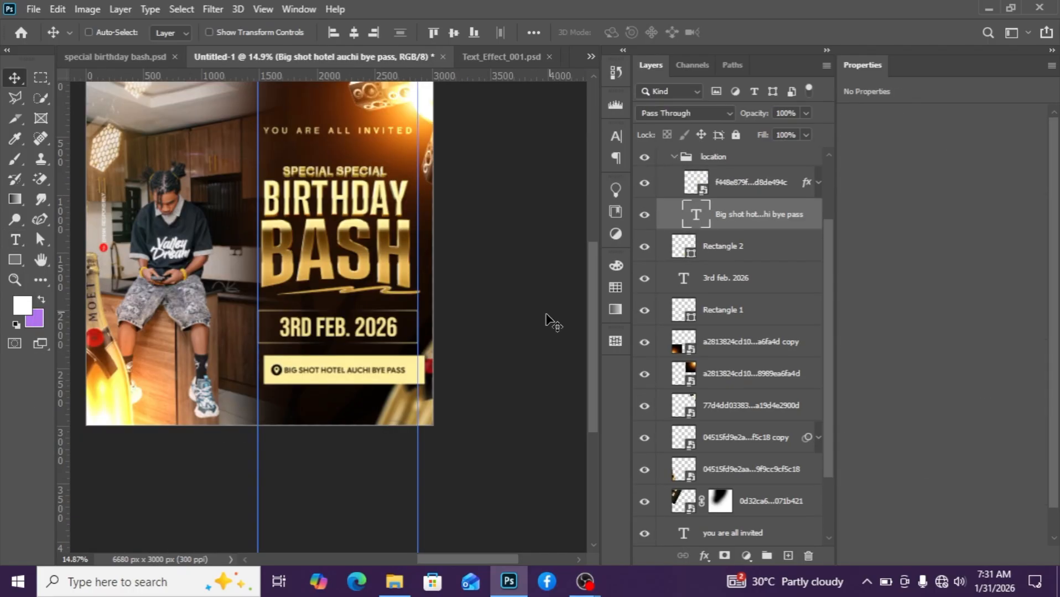
scroll(328, 411, "up", 1)
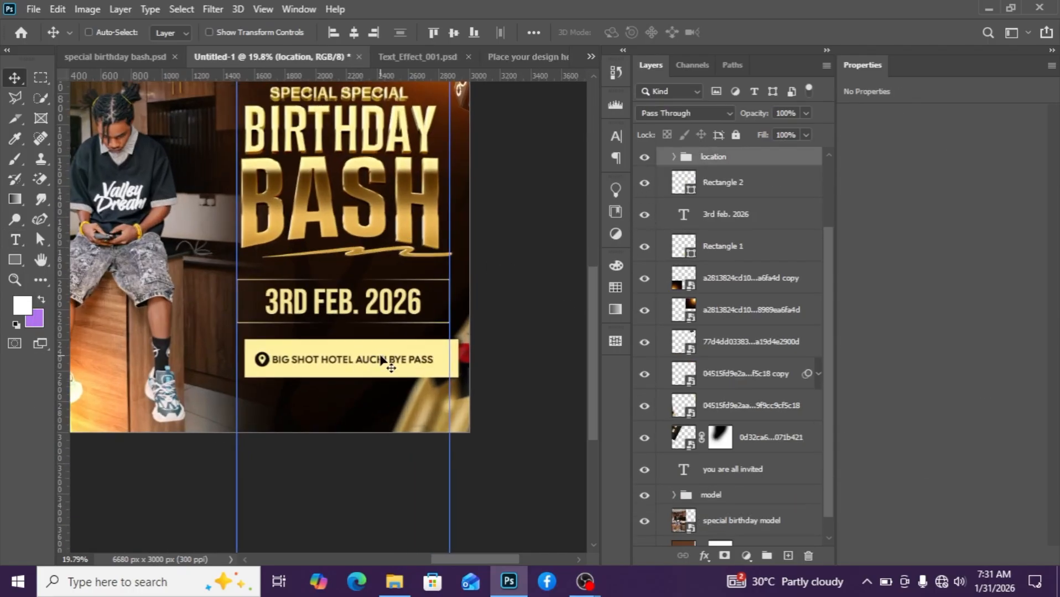
mouse_move(386, 362)
left_mouse_down()
mouse_move(374, 358)
mouse_move(396, 358)
left_mouse_up()
Shift the yellow bar 60 px left to line up with the flyer's left edge.
left_click(727, 191)
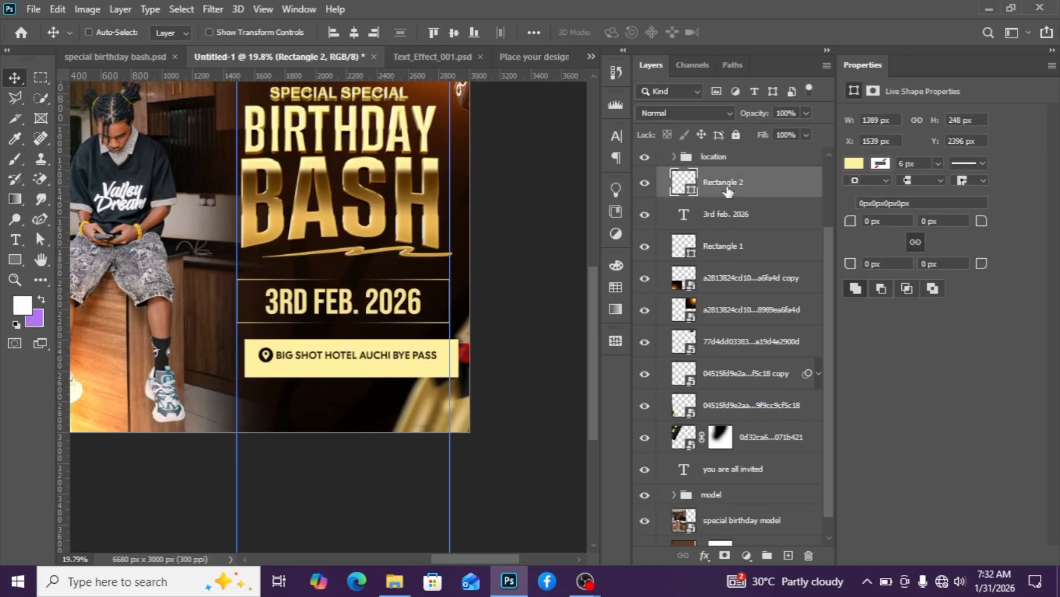
key("shift+Left")
key("shift+Left")
key("shift+Left")
key("shift+Left")
key("shift+Left")
key("shift+Left")
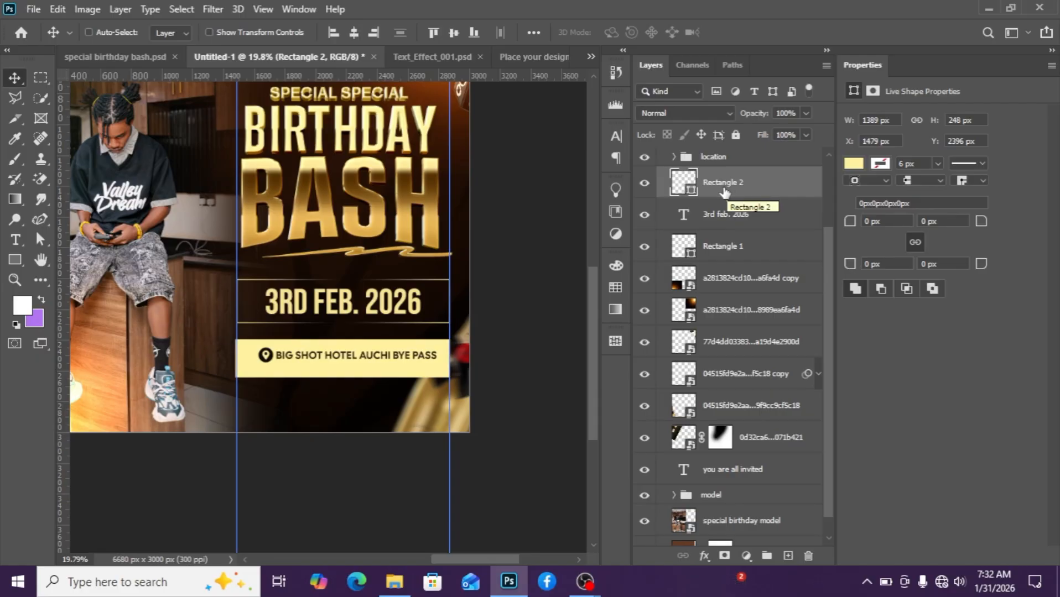
Drag the location group slightly to center it on the shifted bar.
left_click(718, 165)
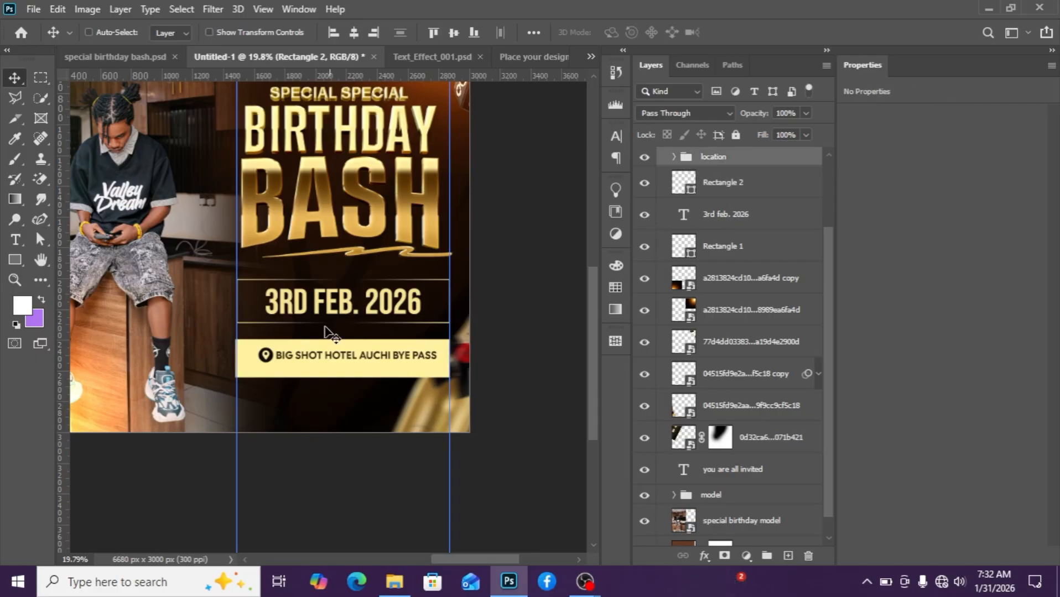
scroll(348, 348, "up", 1)
left_click_drag(348, 367, 344, 371)
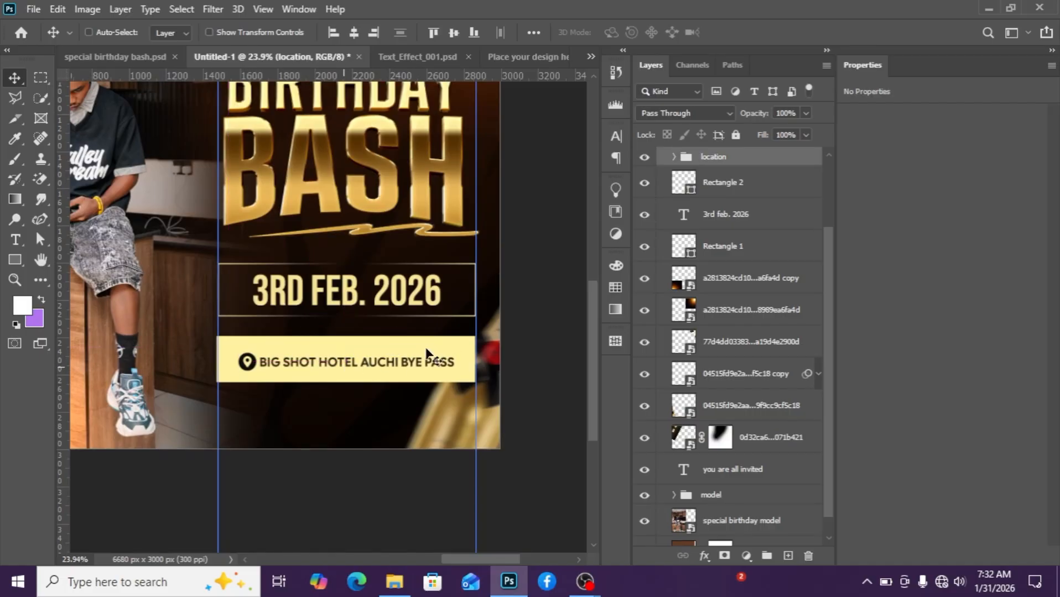
Zoom in and out to inspect the date box and location bar alignment.
scroll(382, 373, "down", 3)
scroll(389, 376, "up", 2)
scroll(387, 375, "up", 3)
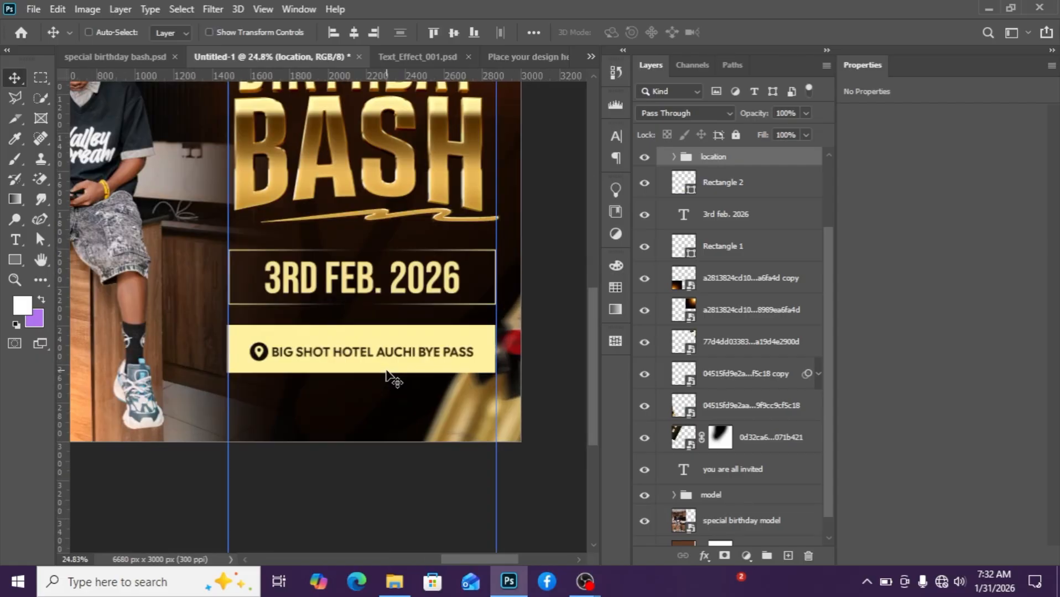
scroll(400, 371, "down", 4)
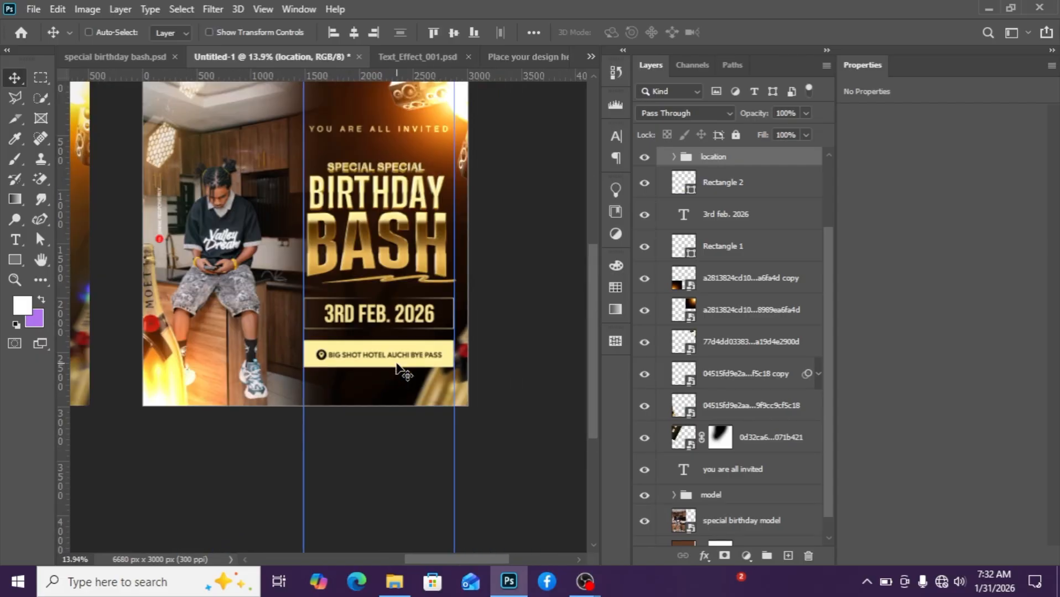
scroll(397, 368, "up", 4)
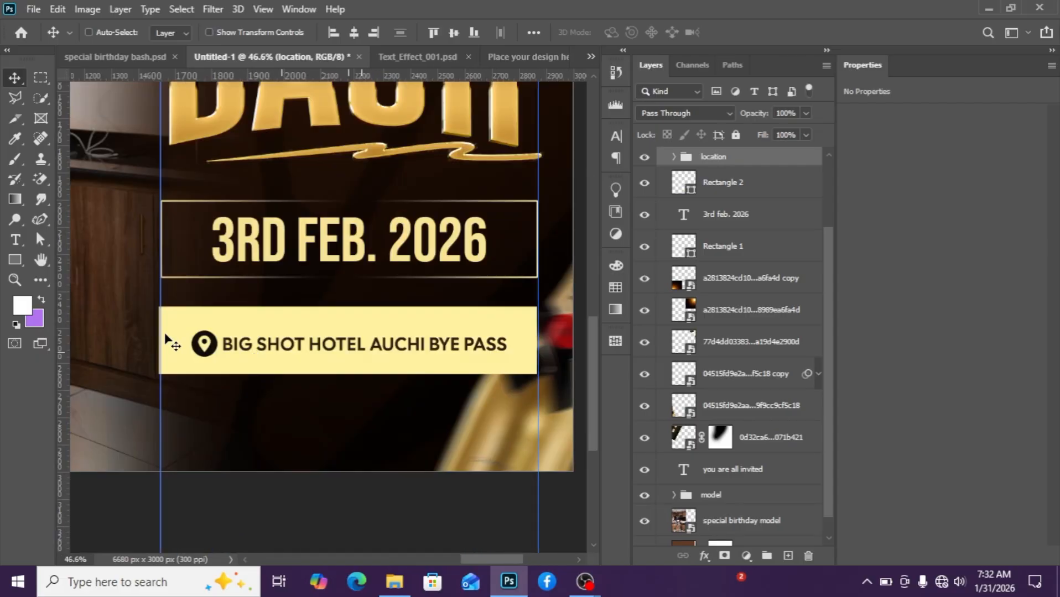
scroll(166, 340, "up", 2)
scroll(287, 409, "down", 1)
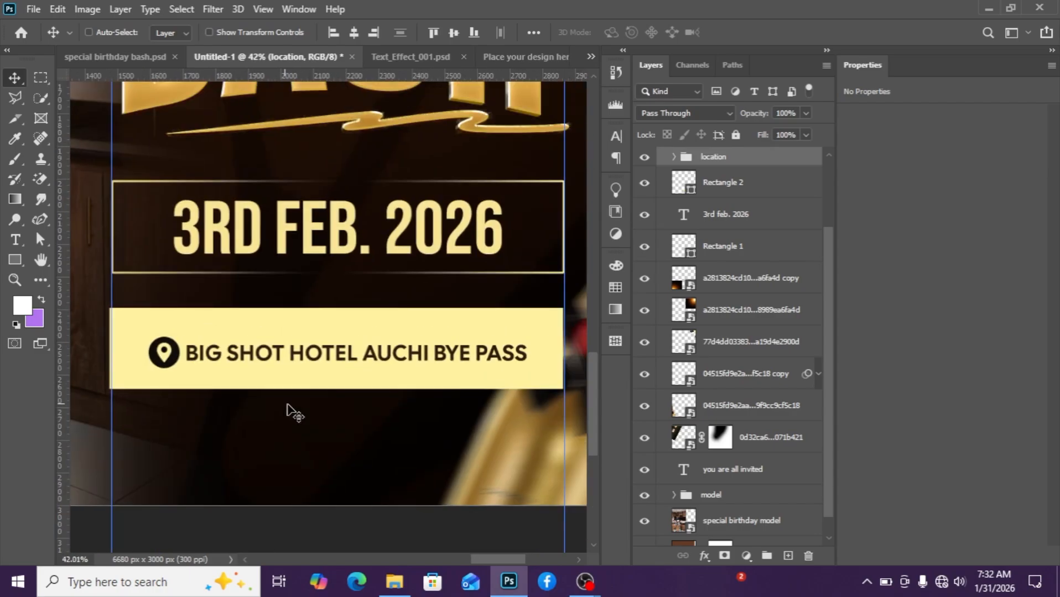
scroll(309, 426, "down", 2)
Switch to the file explorer to view the reference flyer images, then return to Photoshop.
mouse_move(394, 581)
left_click(344, 497)
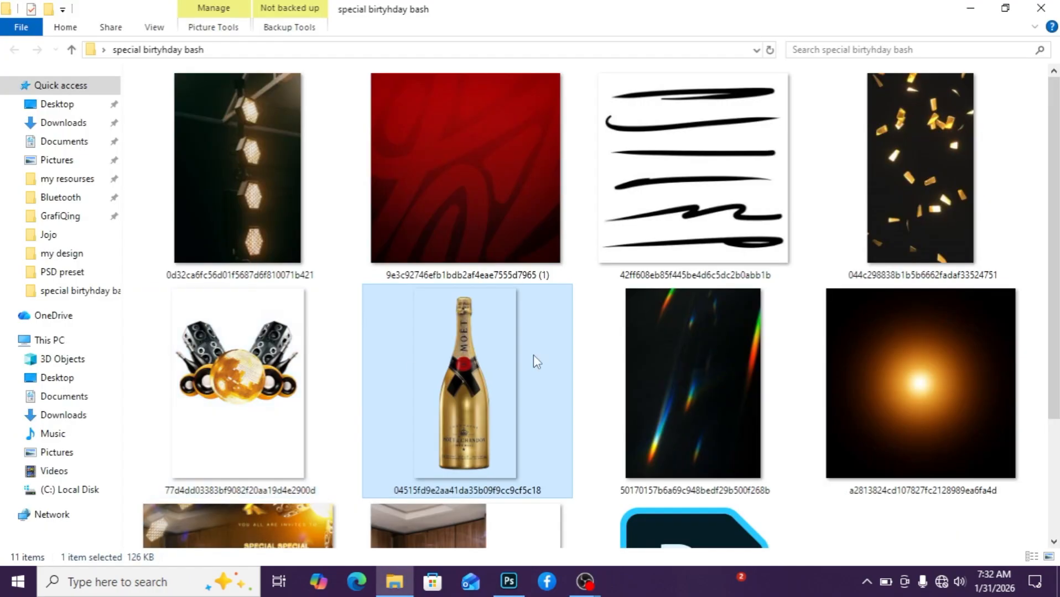
scroll(539, 353, "down", 3)
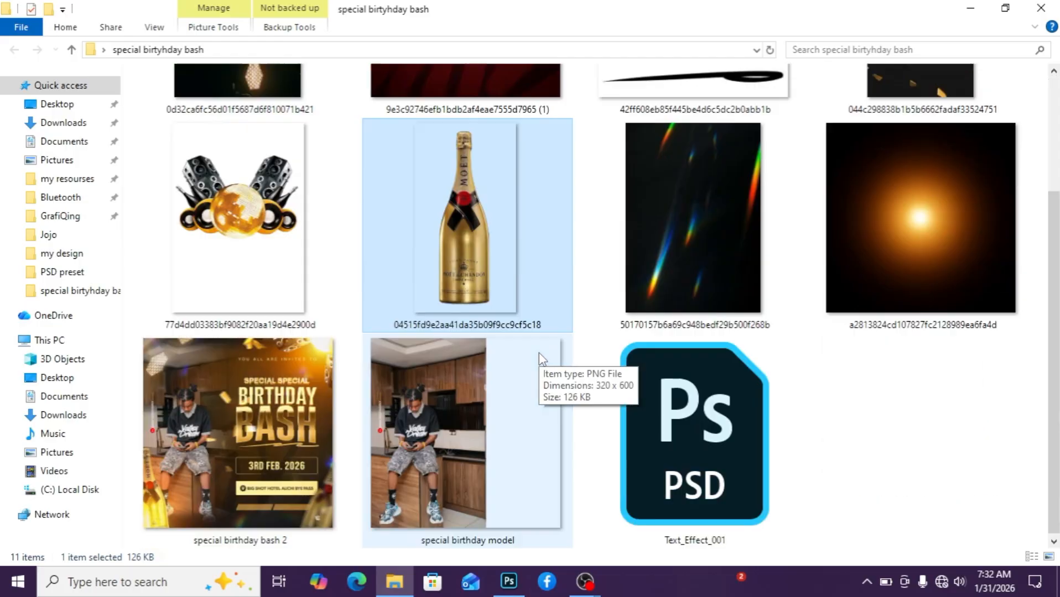
scroll(539, 353, "up", 3)
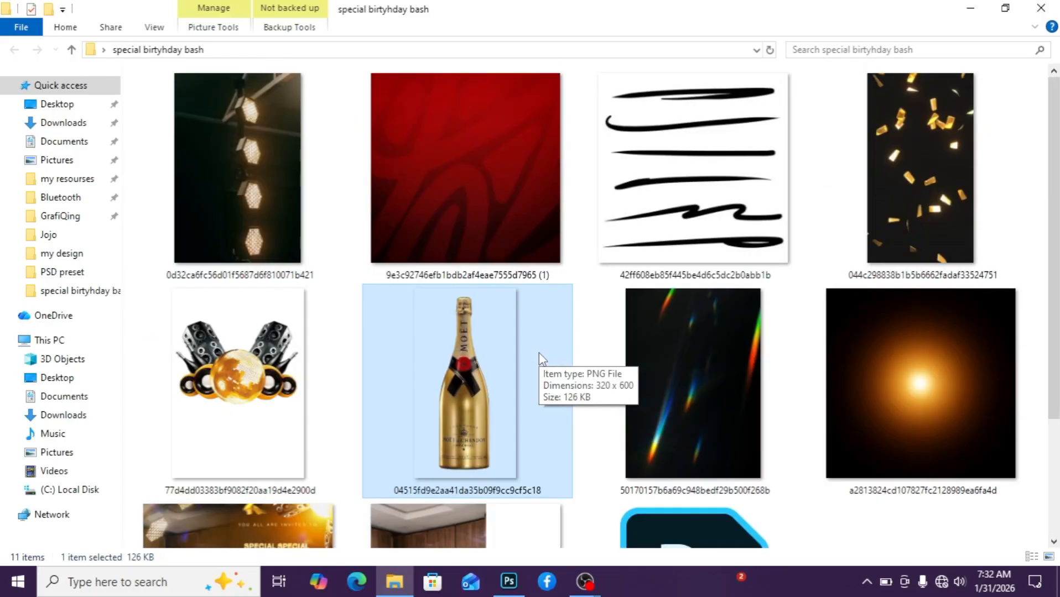
left_click(509, 580)
Nudge the location group up 10 px on the bar.
scroll(402, 365, "up", 2)
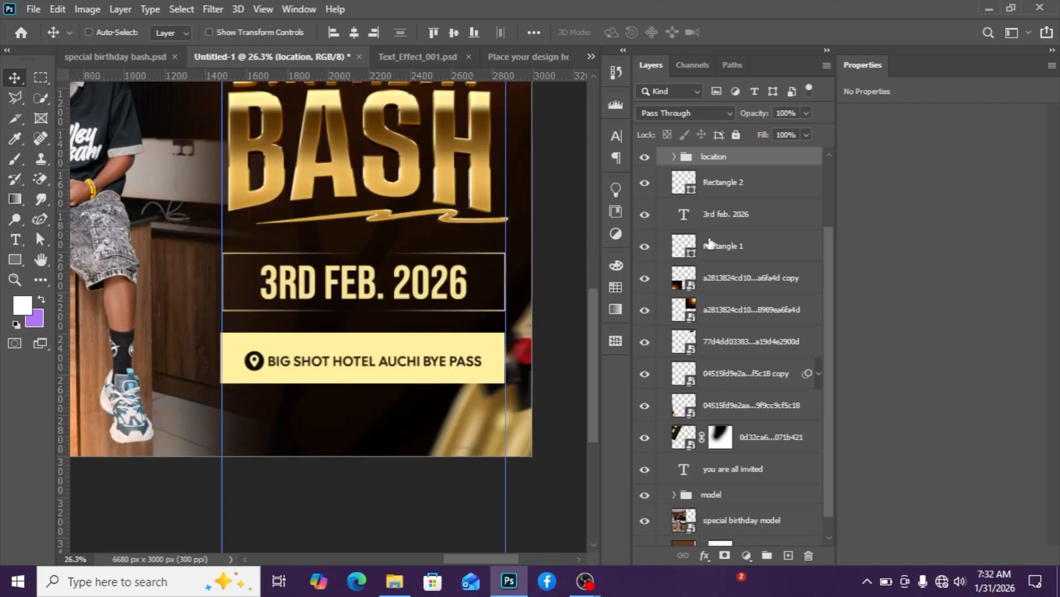
key("shift+Up")
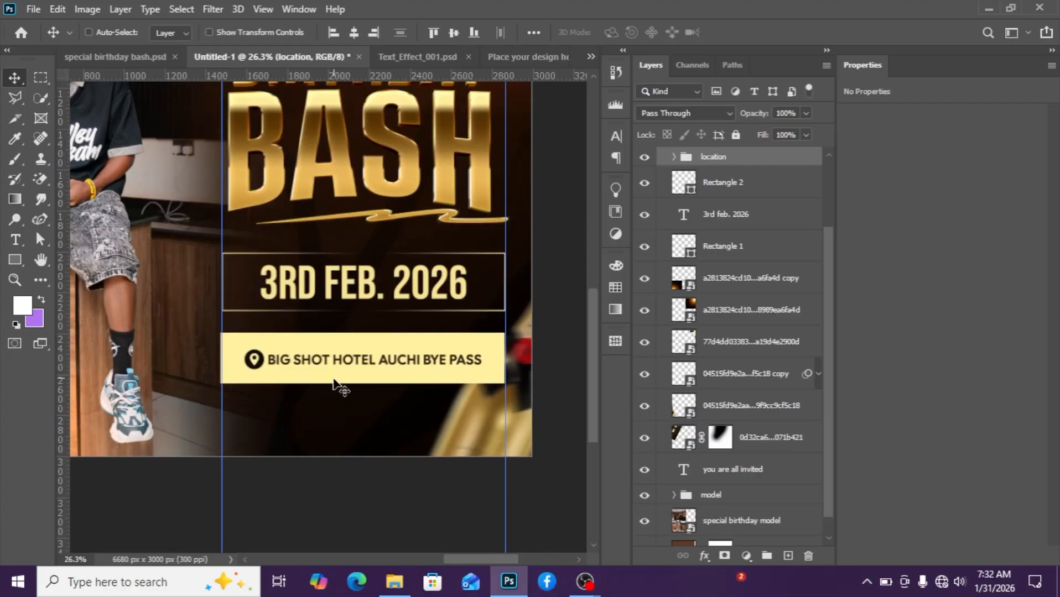
scroll(353, 395, "down", 2)
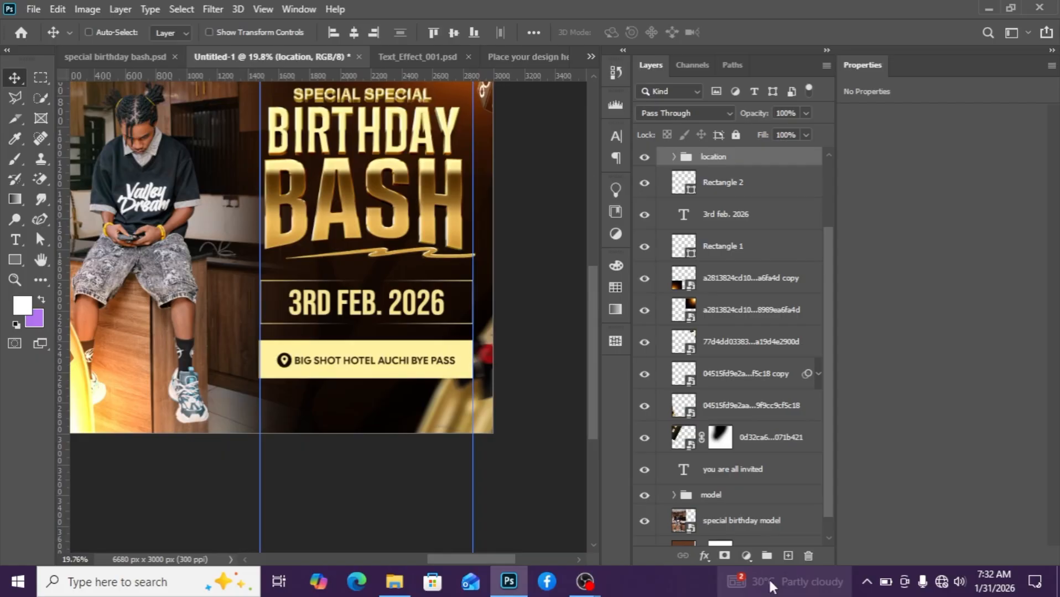
Add a new layer and type a row of slash characters below the location bar.
left_click(788, 556)
left_click(15, 242)
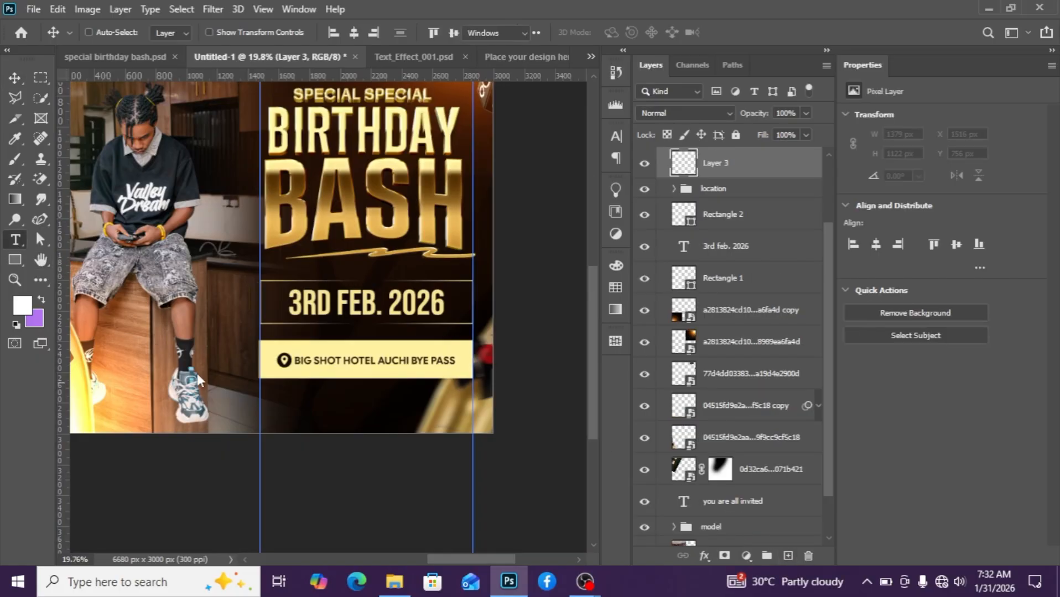
left_click(287, 399)
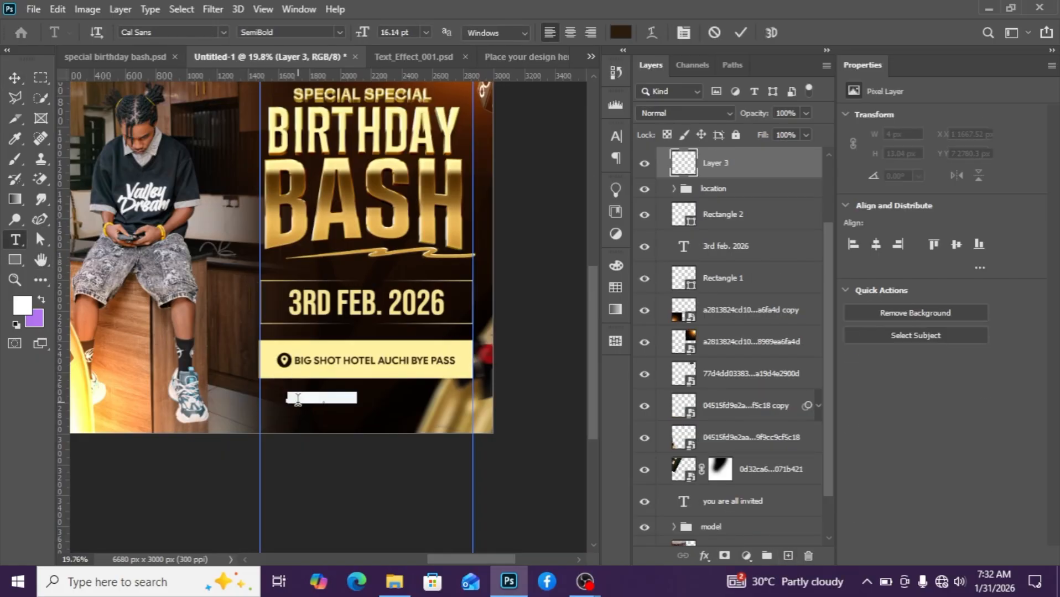
type("for ta")
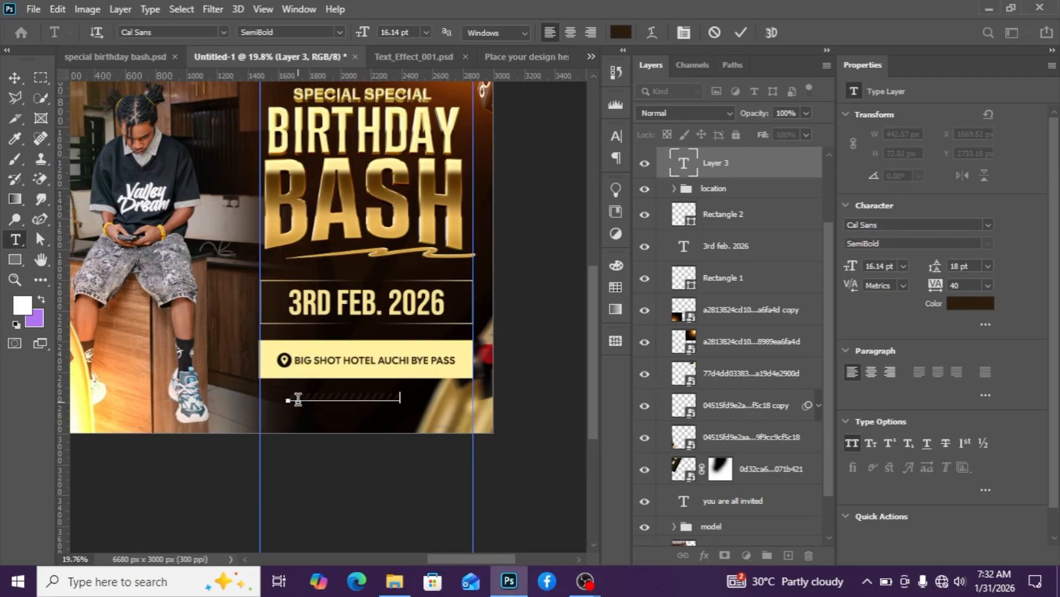
scroll(302, 400, "down", 3)
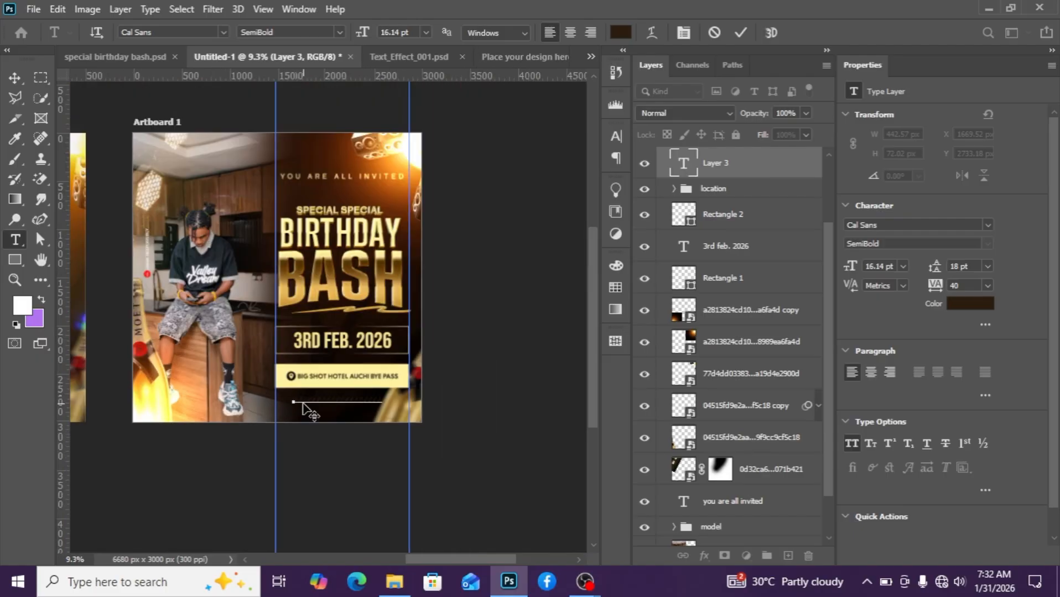
scroll(317, 416, "up", 2)
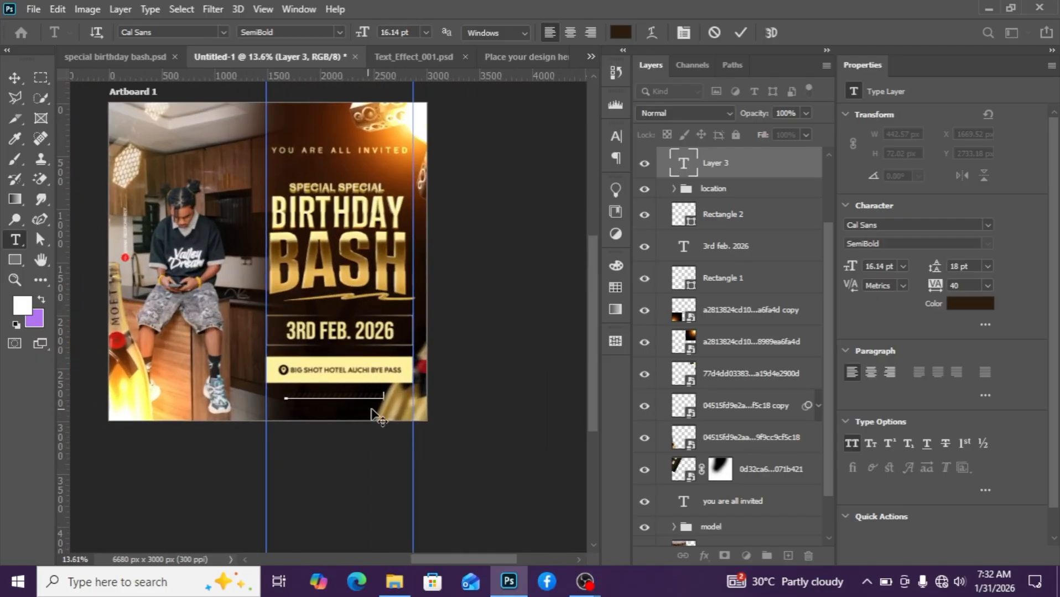
left_click(15, 77)
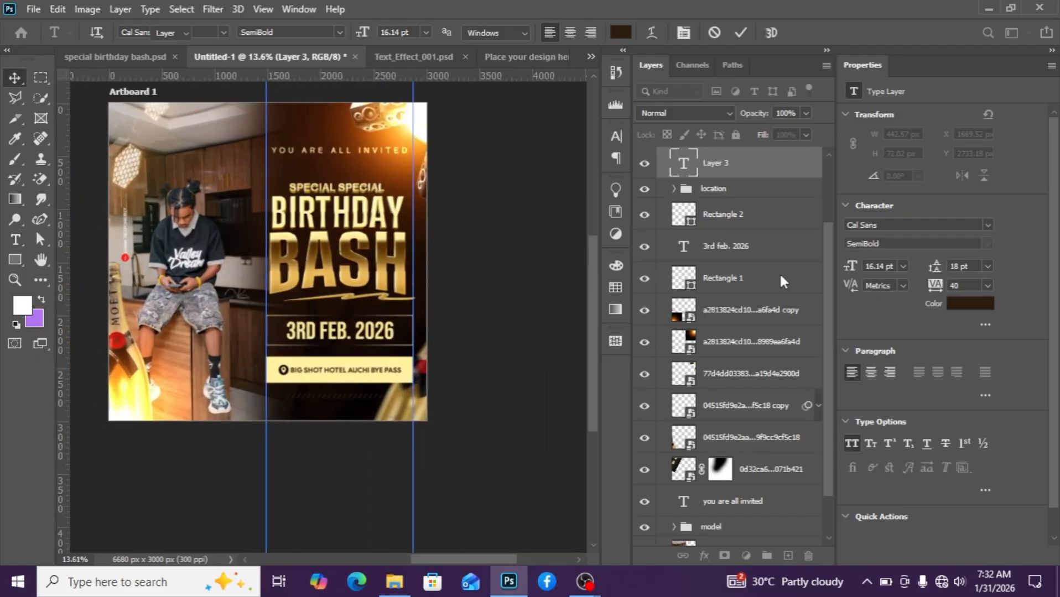
Set the slash text's color by sampling gold from the BIRTHDAY lettering.
left_click(969, 303)
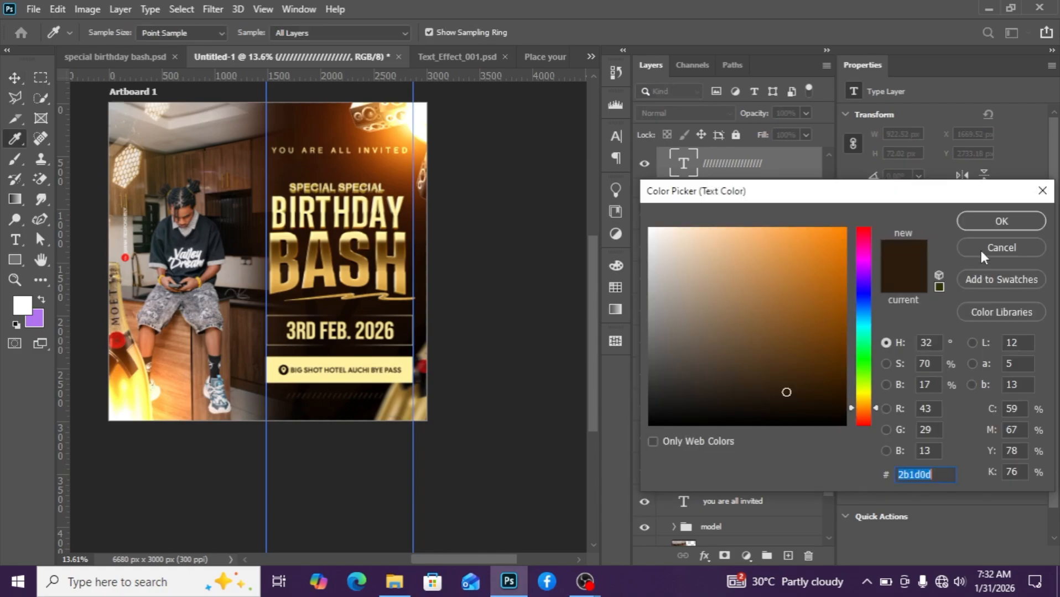
left_click(980, 248)
left_click(971, 303)
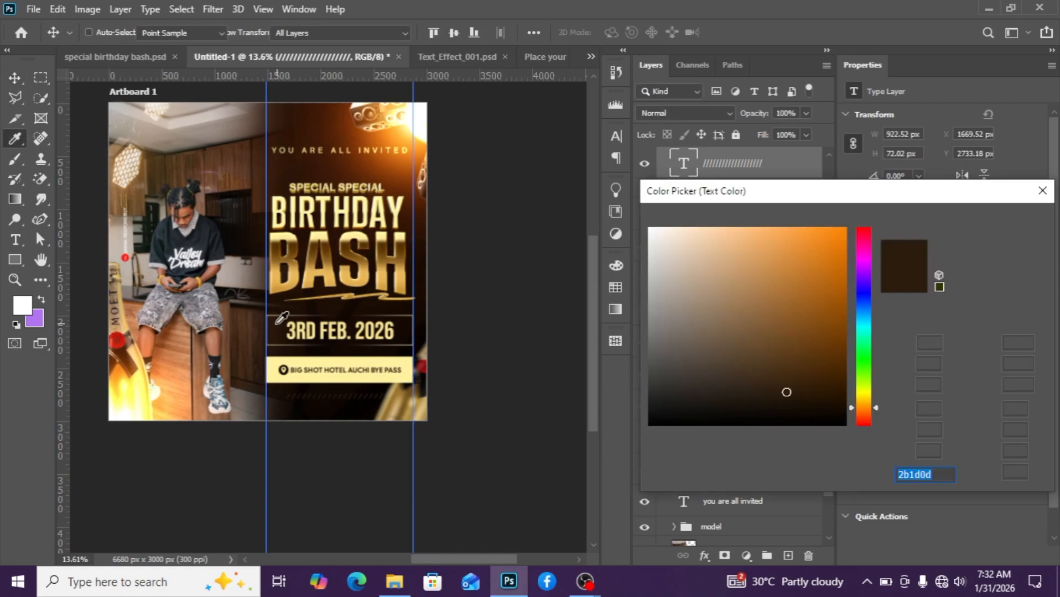
left_click(298, 260)
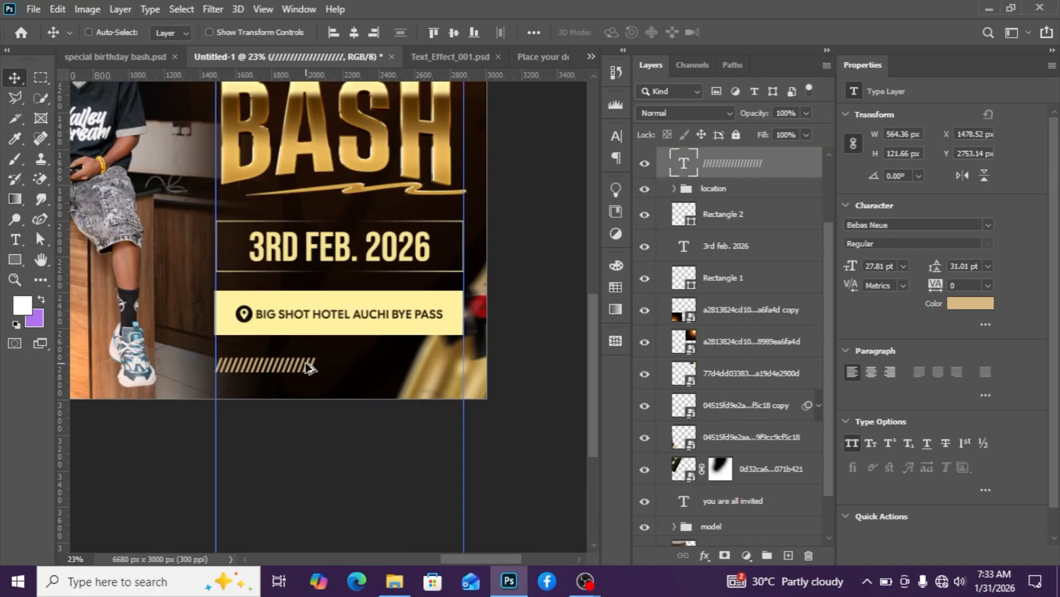
Duplicate the slash text and place the copy to its right to extend the stripe across the flyer.
left_click_drag(301, 365, 401, 365, "alt")
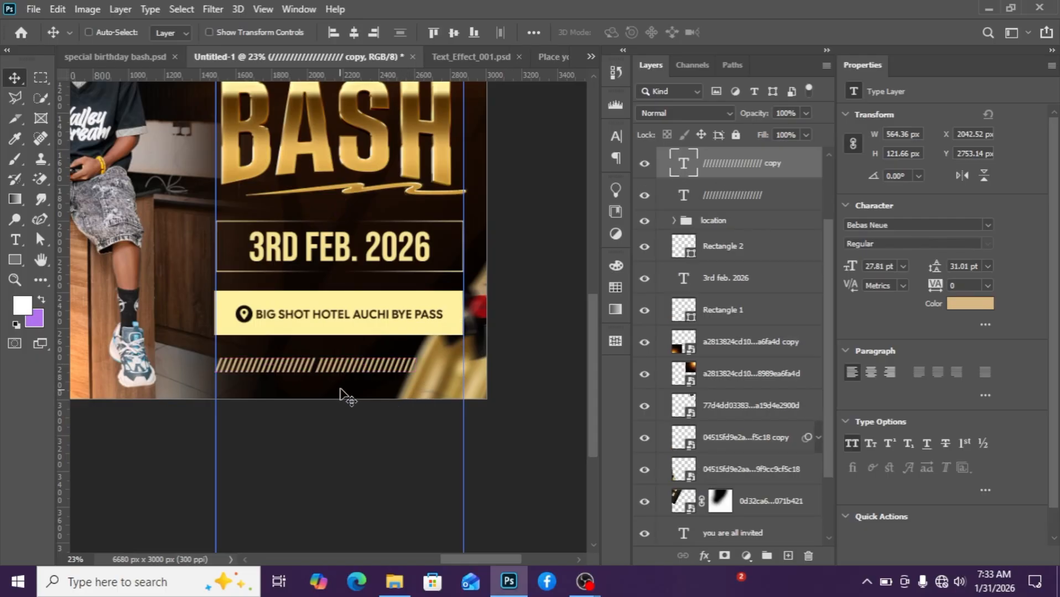
scroll(340, 390, "down", 3)
scroll(442, 390, "down", 3)
scroll(459, 392, "up", 2)
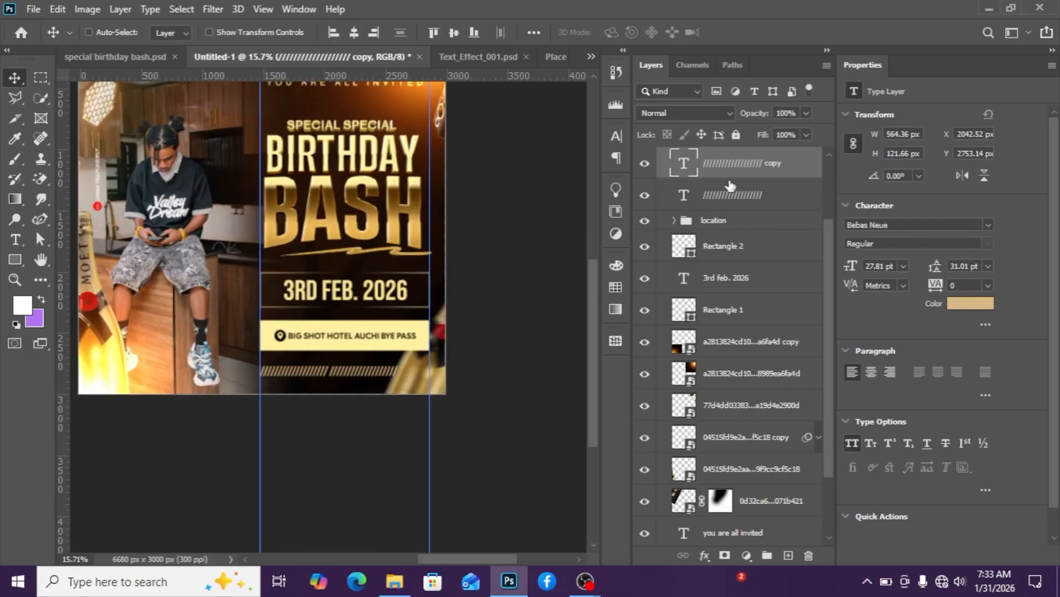
Move the slash copy layer lower in the layer stack, just above the masked 0d32ca6 image layer.
left_click_drag(736, 183, 737, 476)
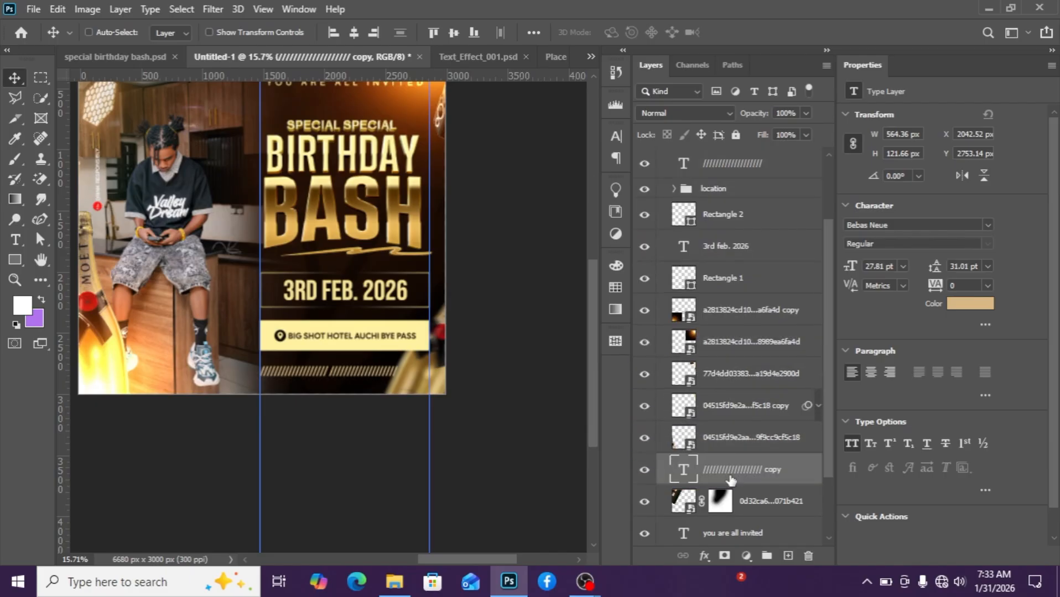
scroll(458, 387, "up", 3)
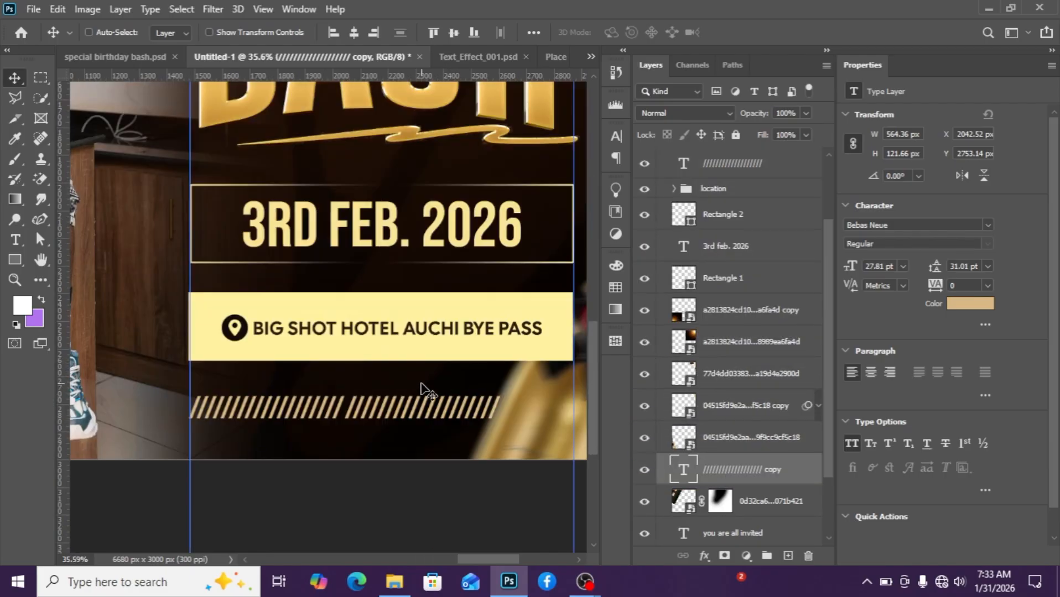
scroll(429, 392, "down", 1)
scroll(678, 446, "down", 3)
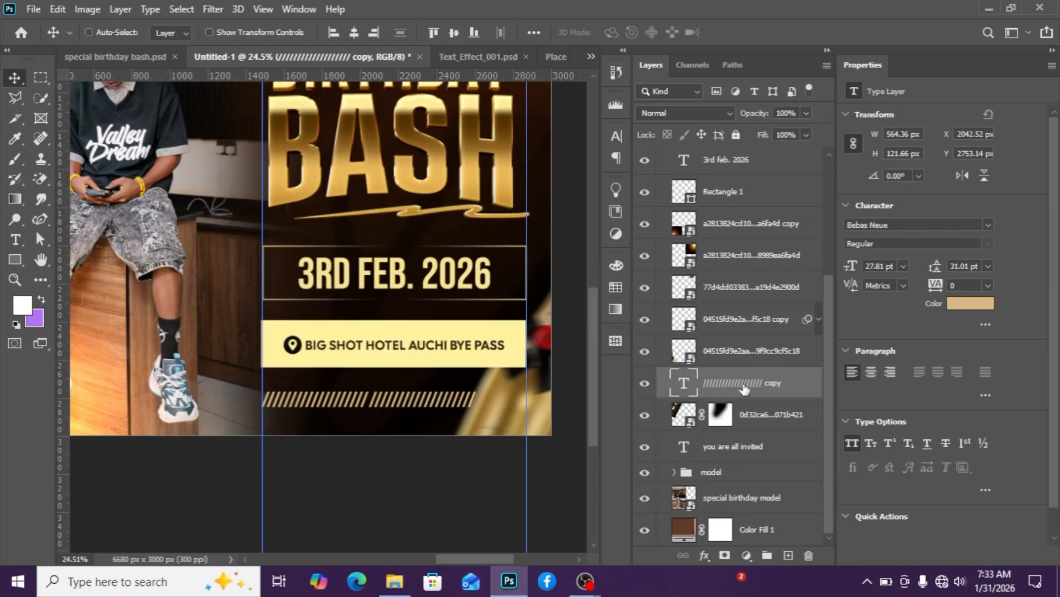
scroll(427, 402, "down", 3)
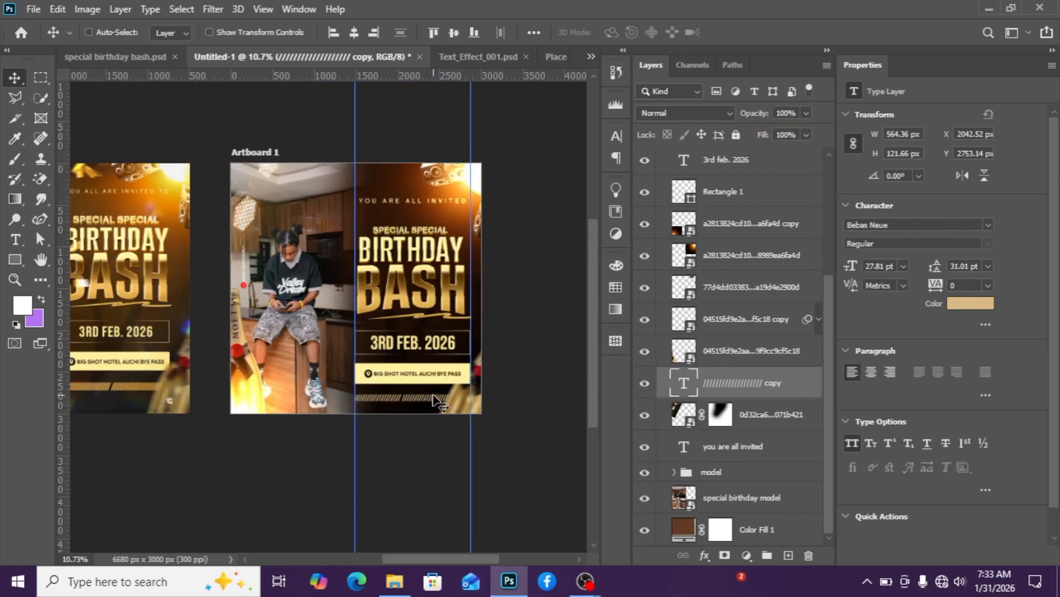
scroll(234, 297, "down", 1)
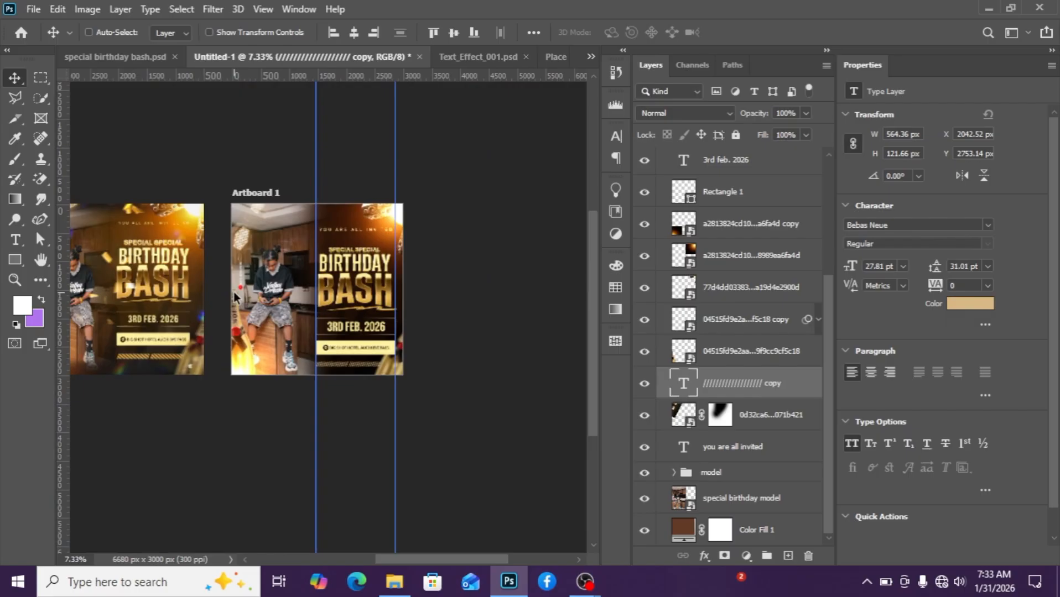
scroll(234, 296, "up", 1)
scroll(216, 320, "up", 1)
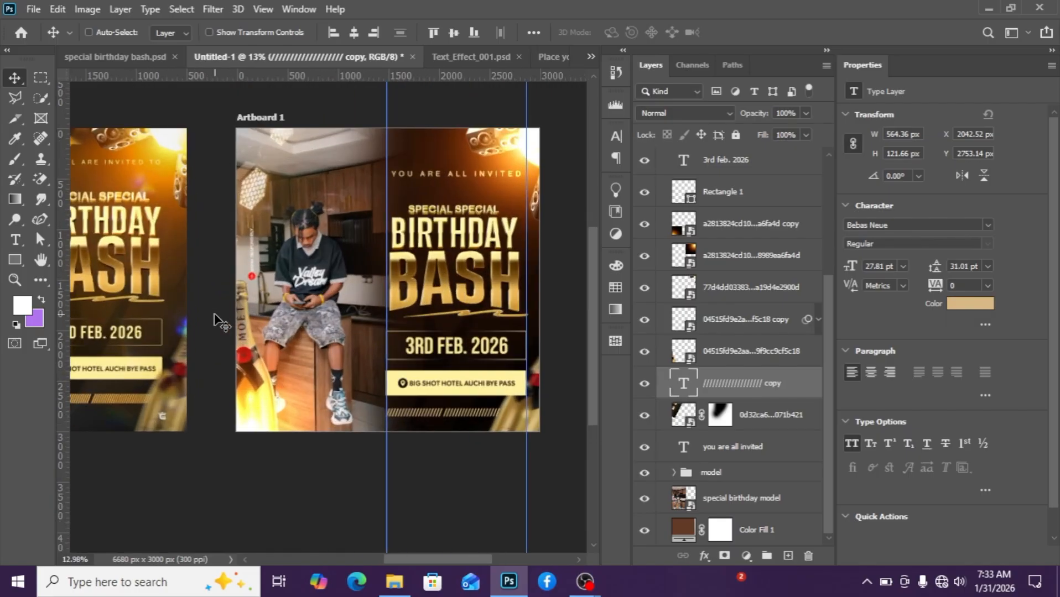
scroll(221, 323, "down", 1)
left_click_drag(480, 556, 448, 557)
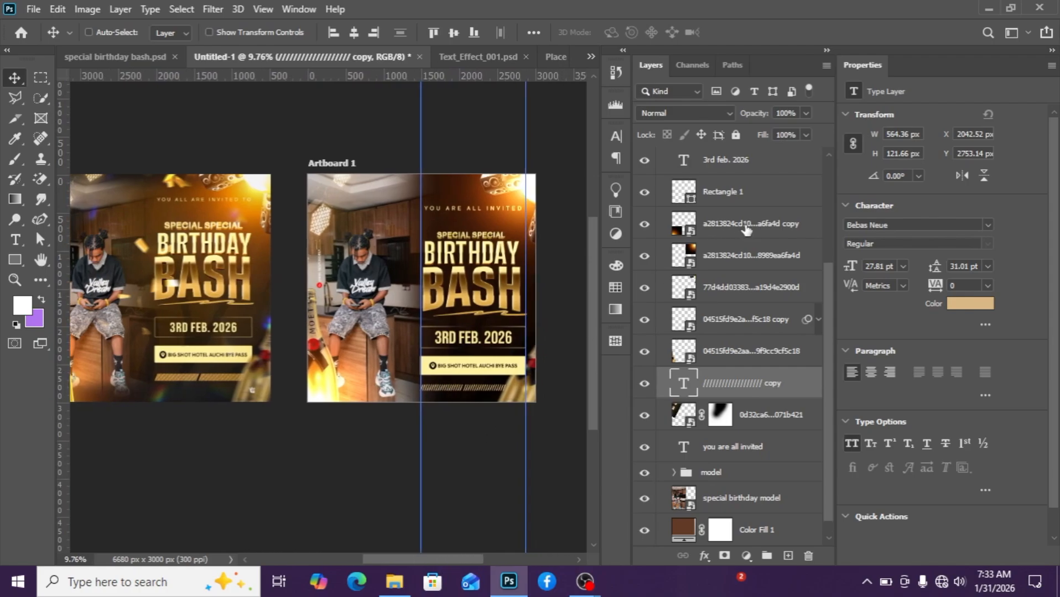
Place the gold confetti image from the project folder onto the artboard above the Edition layer.
scroll(744, 221, "up", 3)
scroll(739, 162, "up", 3)
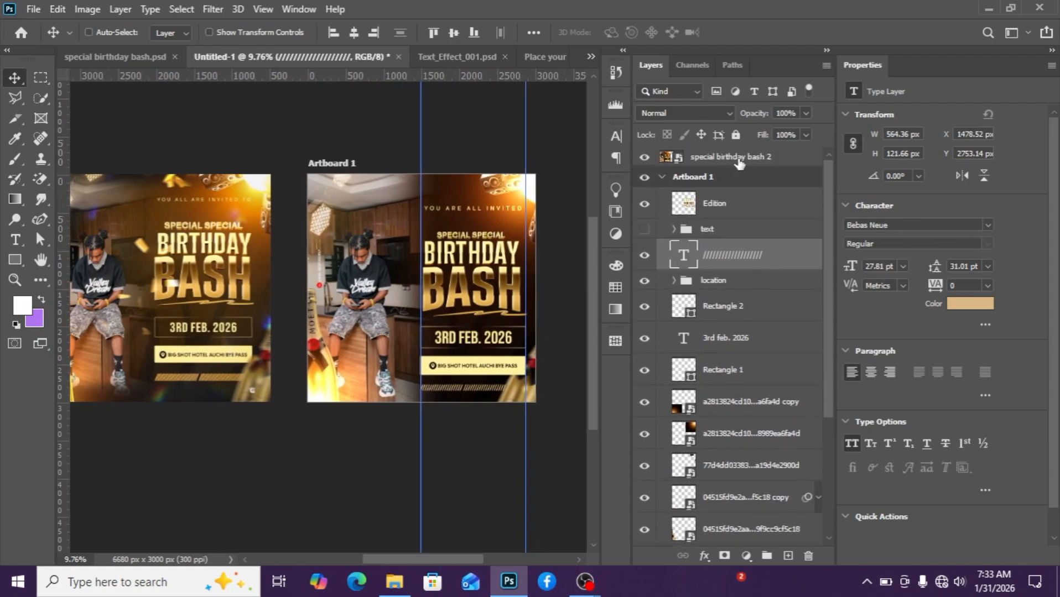
left_click(736, 206)
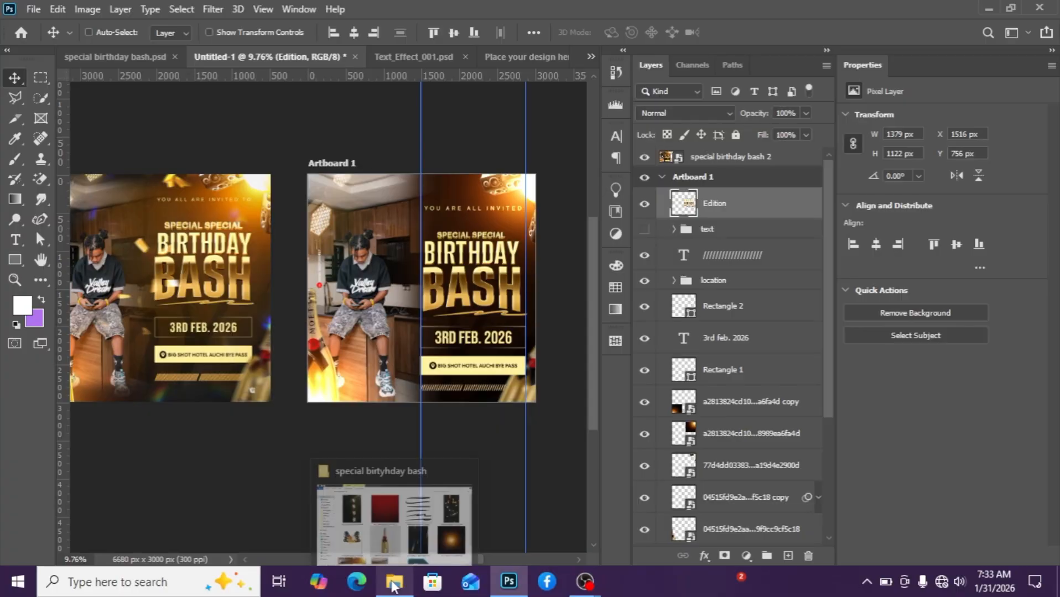
left_click(394, 515)
scroll(687, 279, "down", 3)
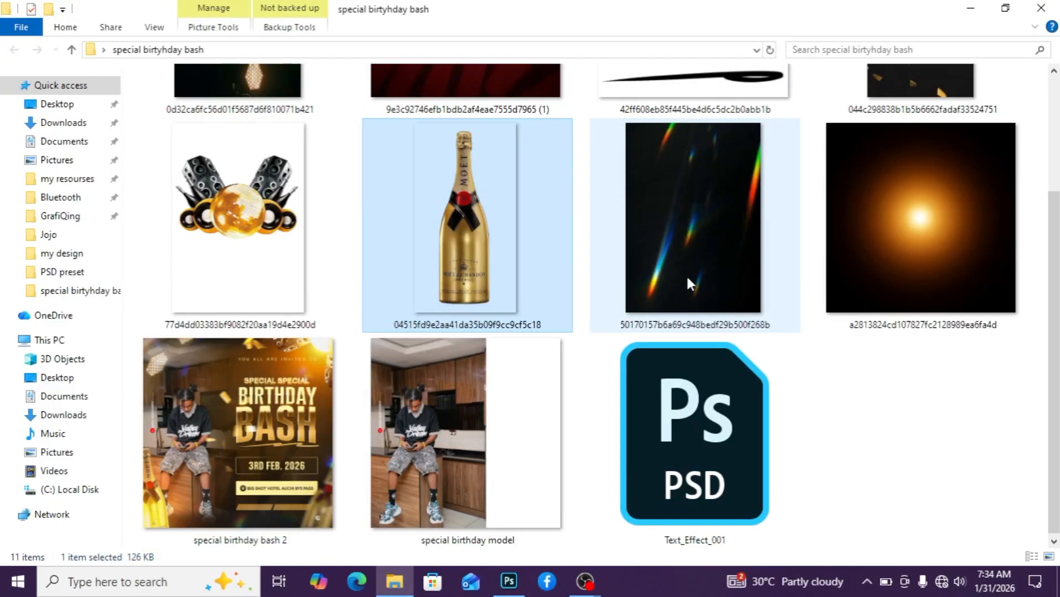
scroll(685, 274, "up", 3)
left_click_drag(928, 194, 434, 294)
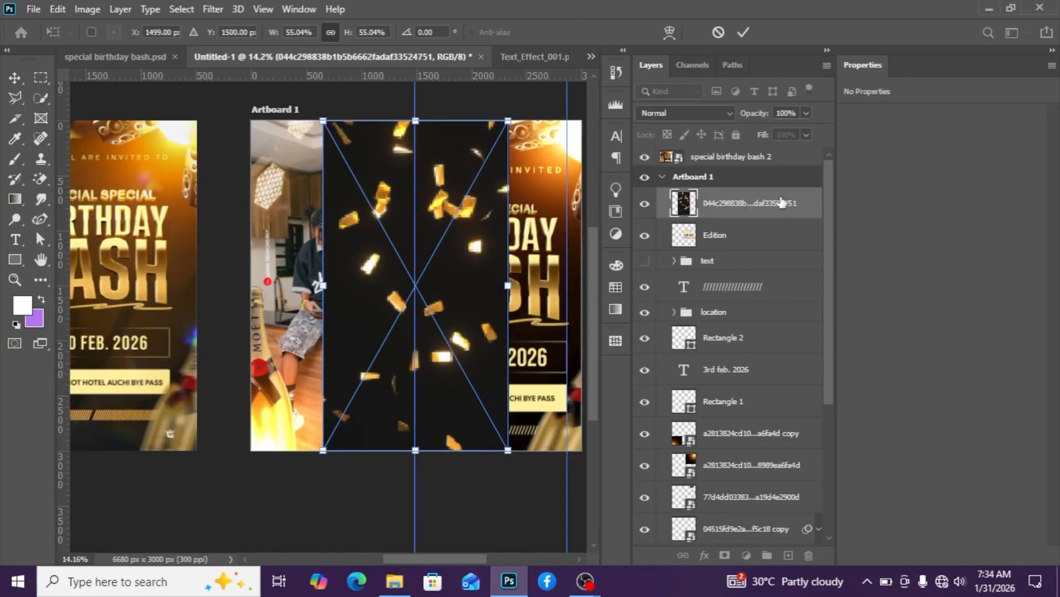
key("Return")
Set the confetti layer's blend mode to Screen and shift it left over the model.
left_click(697, 112)
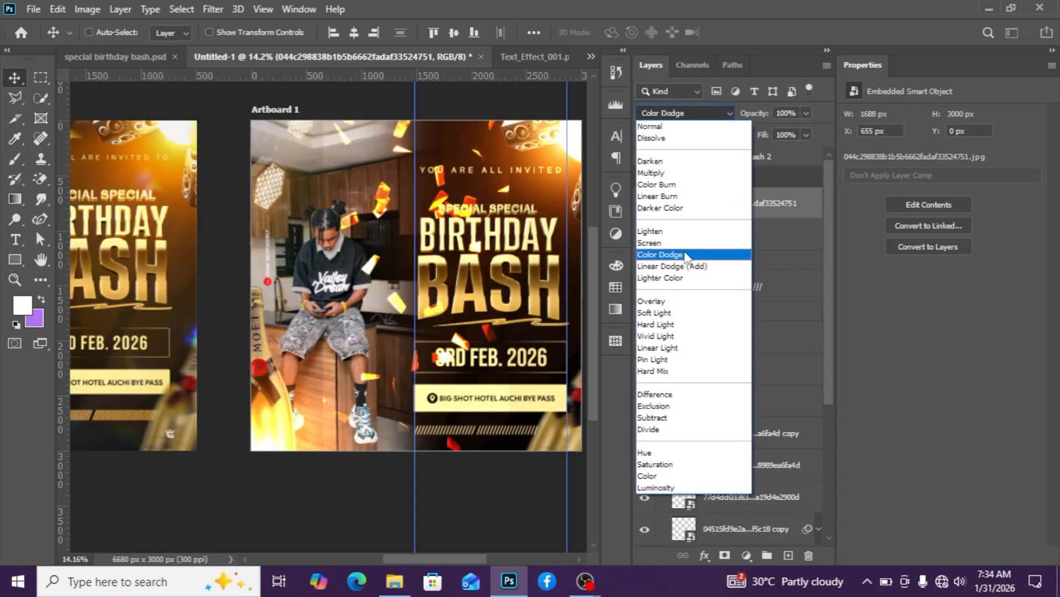
left_click(669, 244)
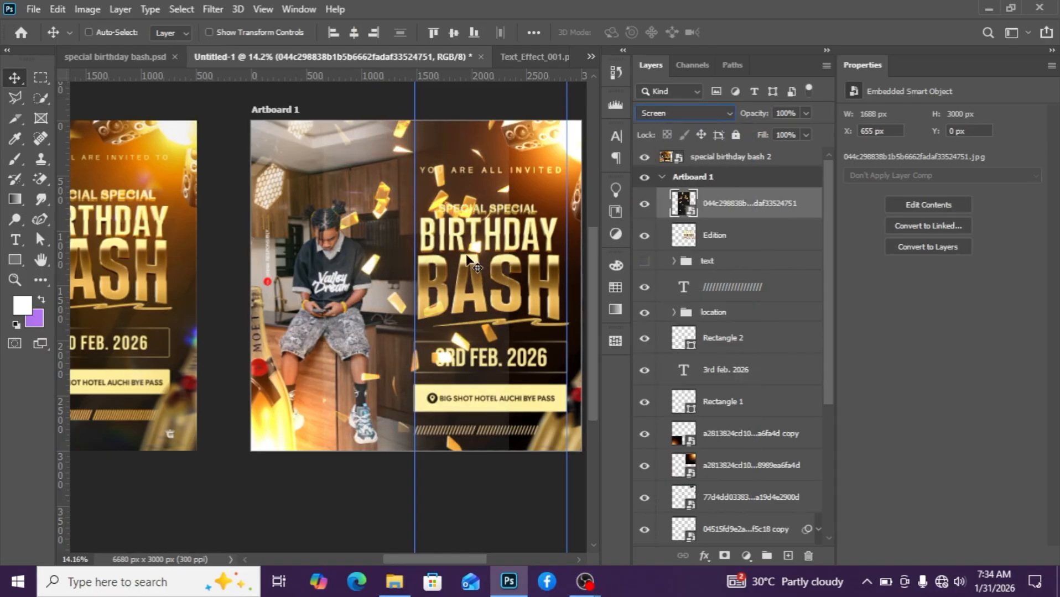
left_click_drag(359, 270, 246, 165)
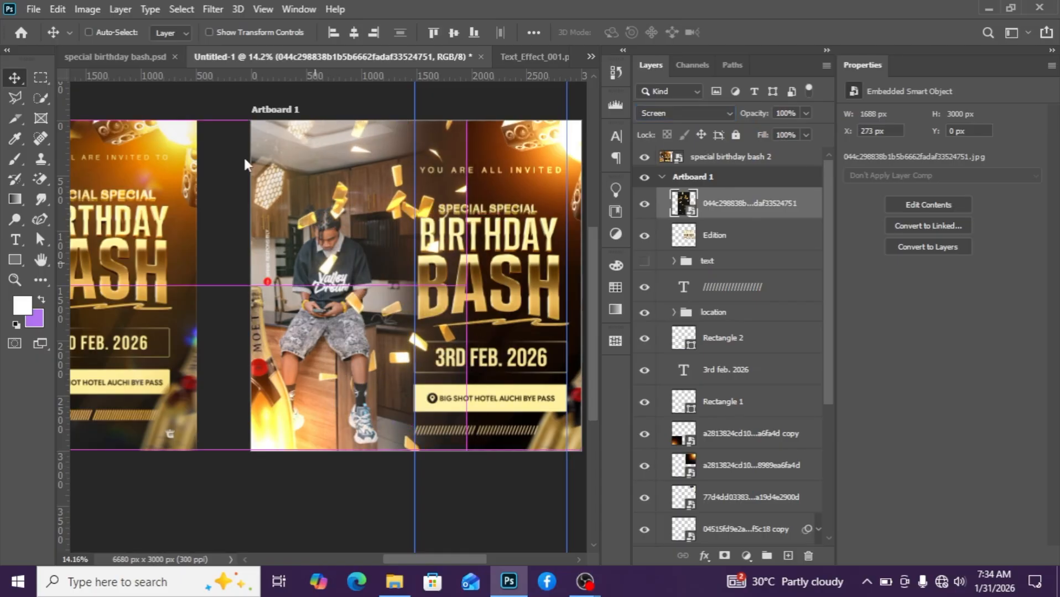
Select the confetti pieces around the model's head and body with the Quick Selection tool.
left_click(182, 9)
left_click(242, 191)
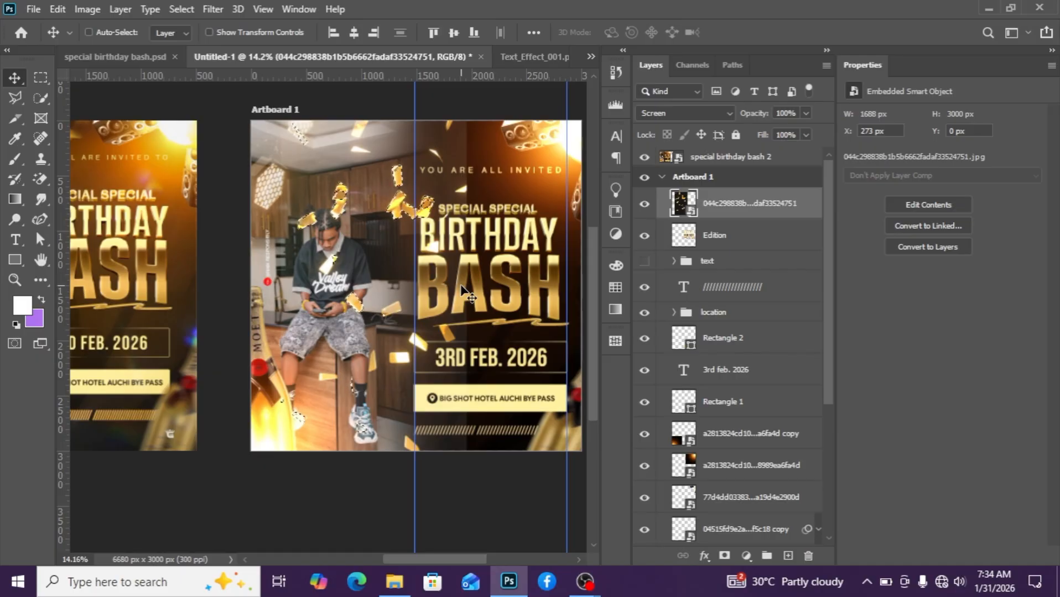
scroll(339, 213, "up", 3)
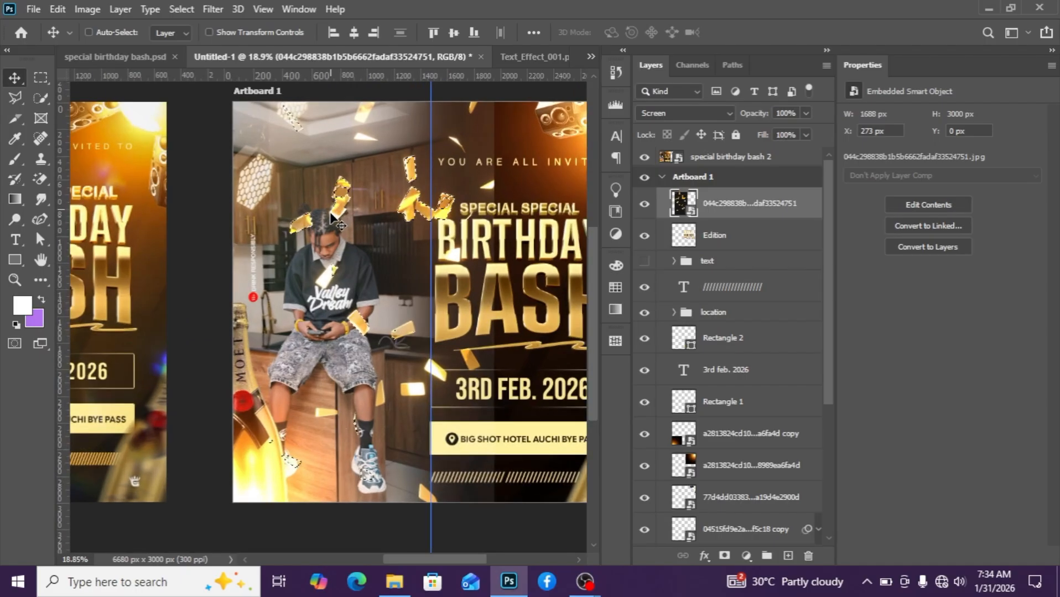
scroll(418, 298, "down", 1)
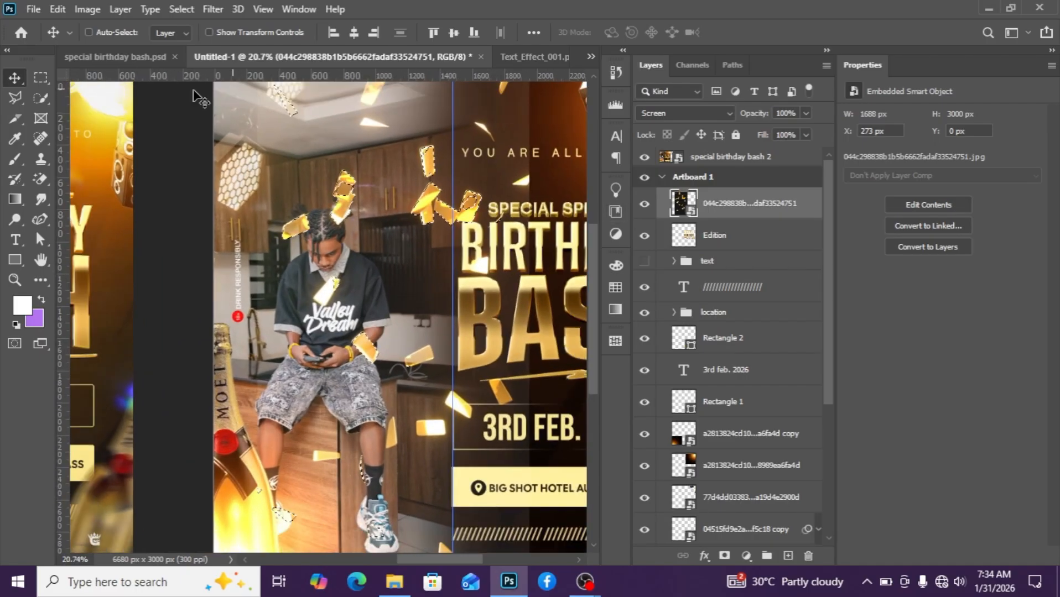
left_click(41, 99)
scroll(173, 188, "up", 3)
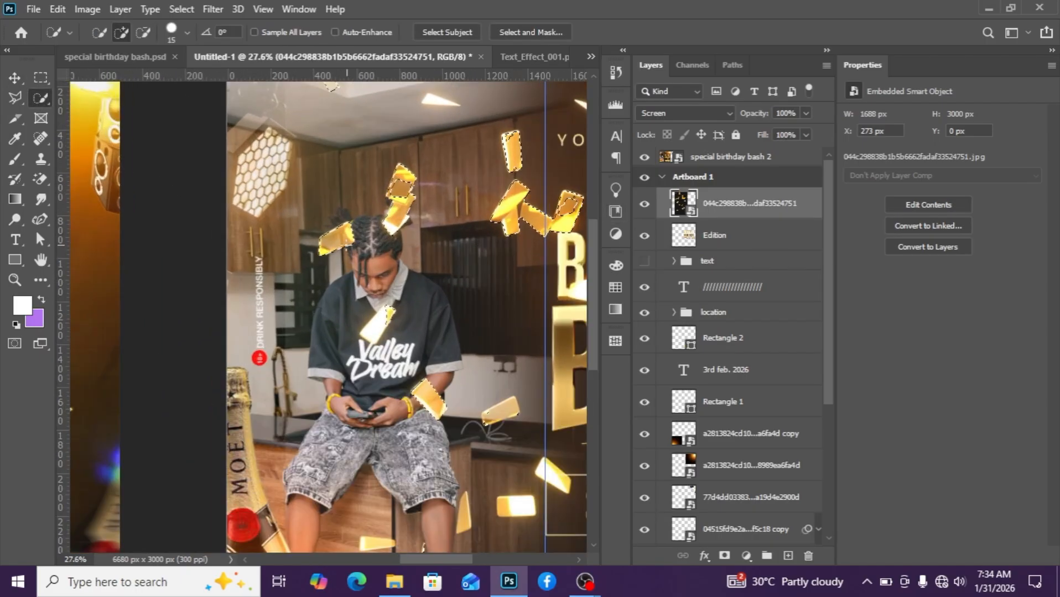
scroll(314, 195, "up", 2)
scroll(396, 161, "up", 2)
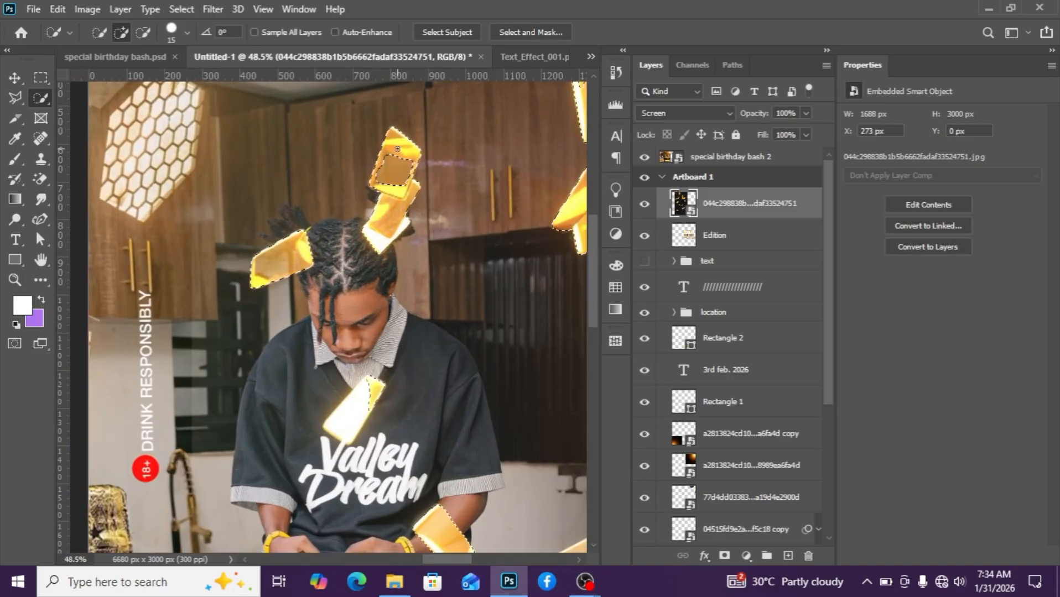
right_click(47, 91)
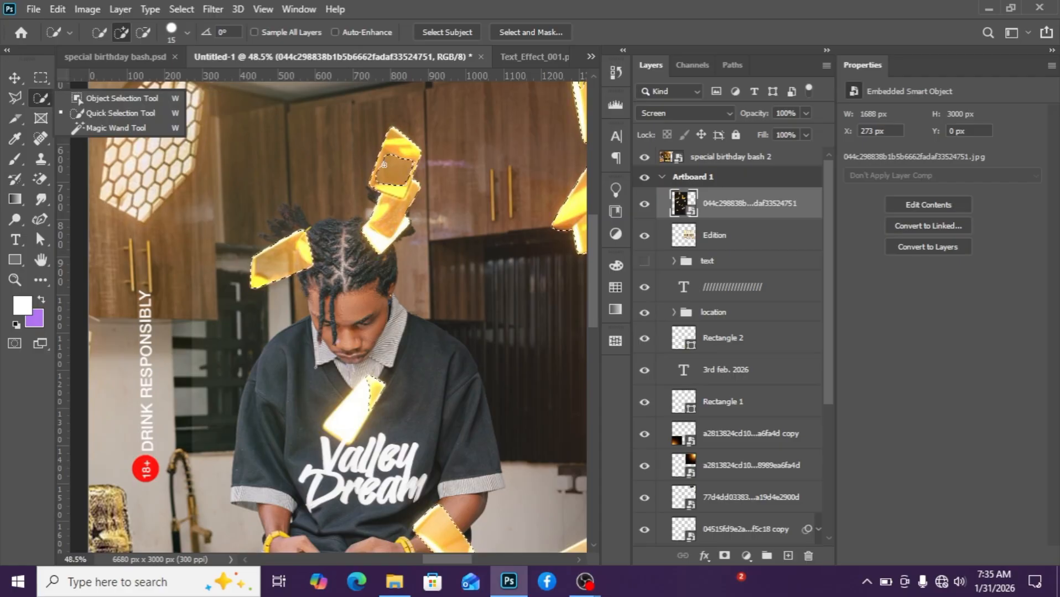
left_click(394, 152)
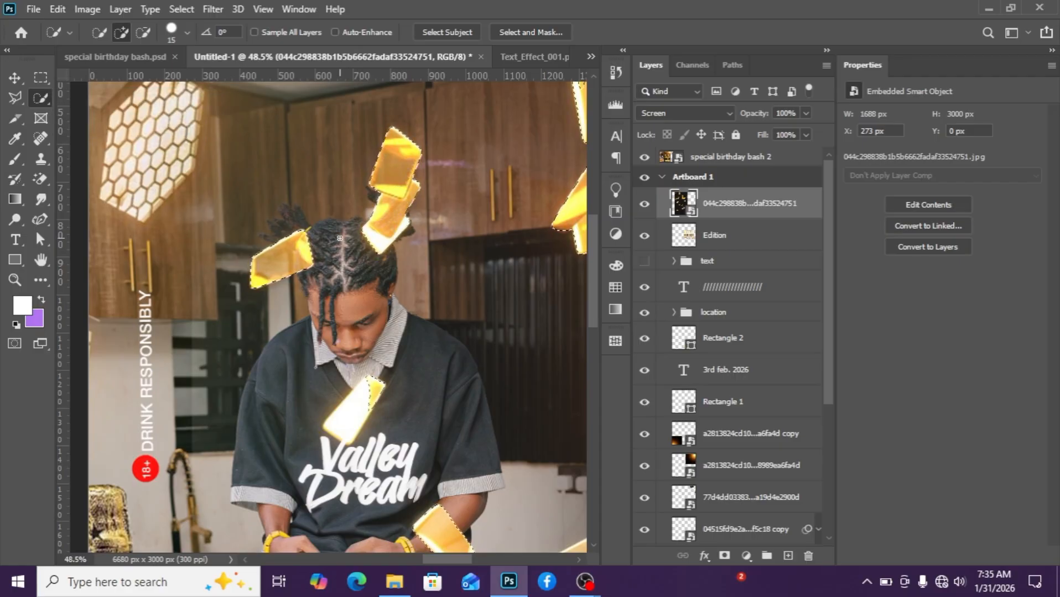
scroll(406, 229, "down", 2)
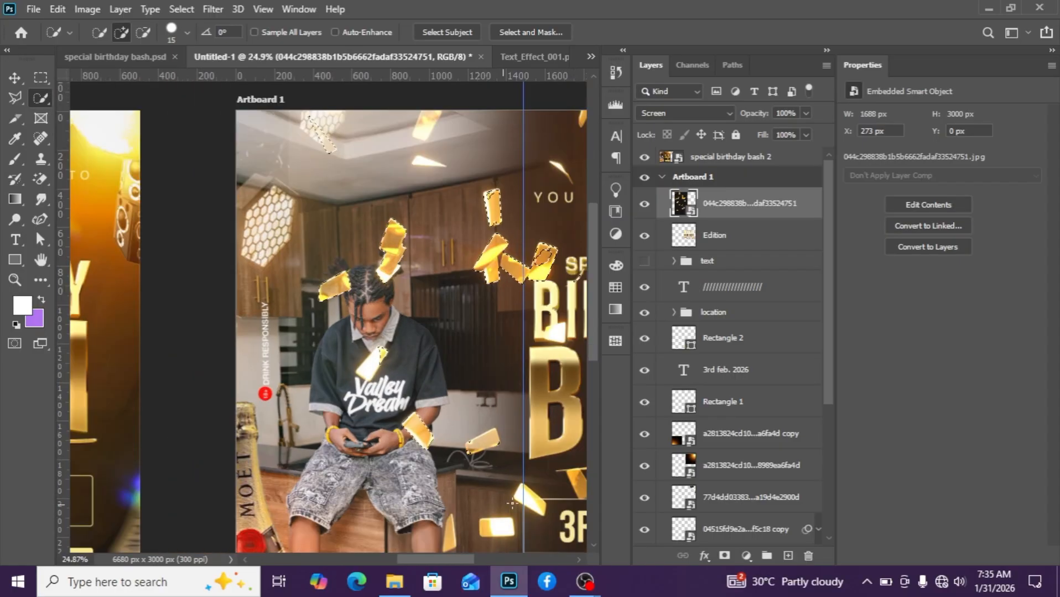
left_click(529, 502)
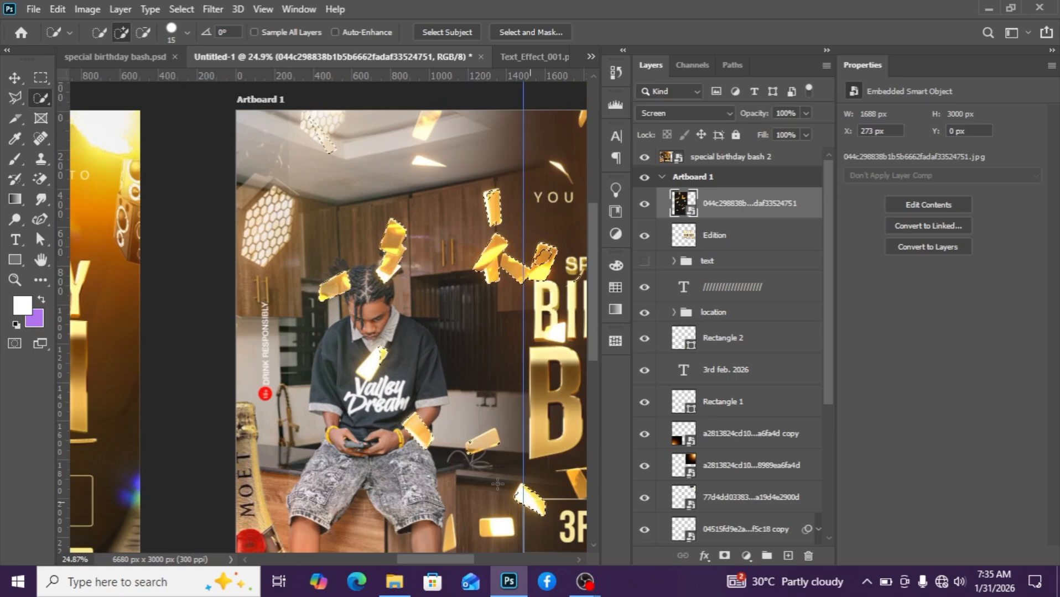
left_click(485, 442)
Add a layer mask to the confetti layer from the selection.
scroll(486, 461, "down", 2)
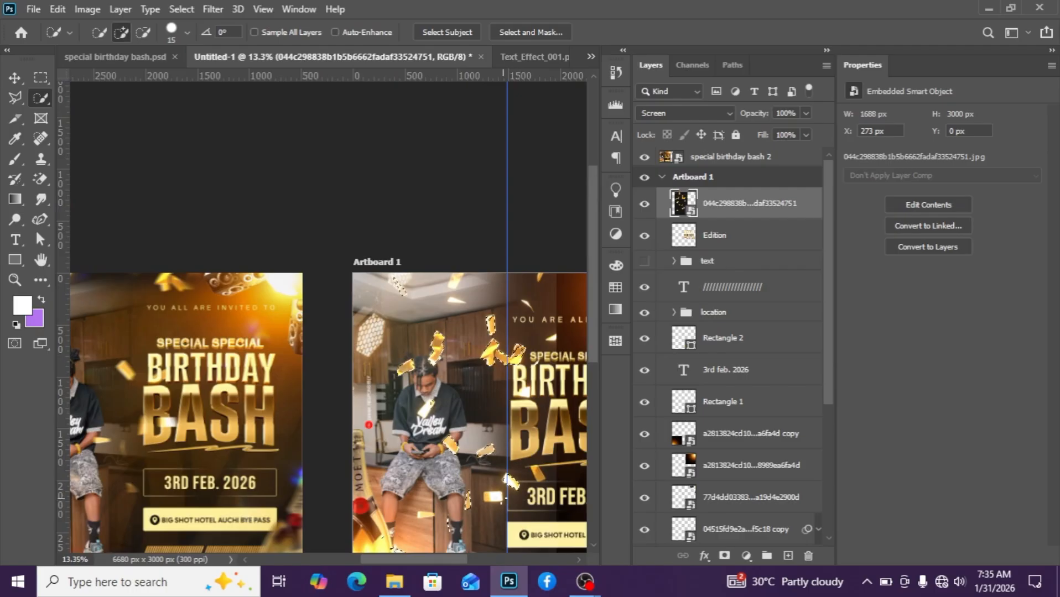
scroll(479, 497, "down", 3)
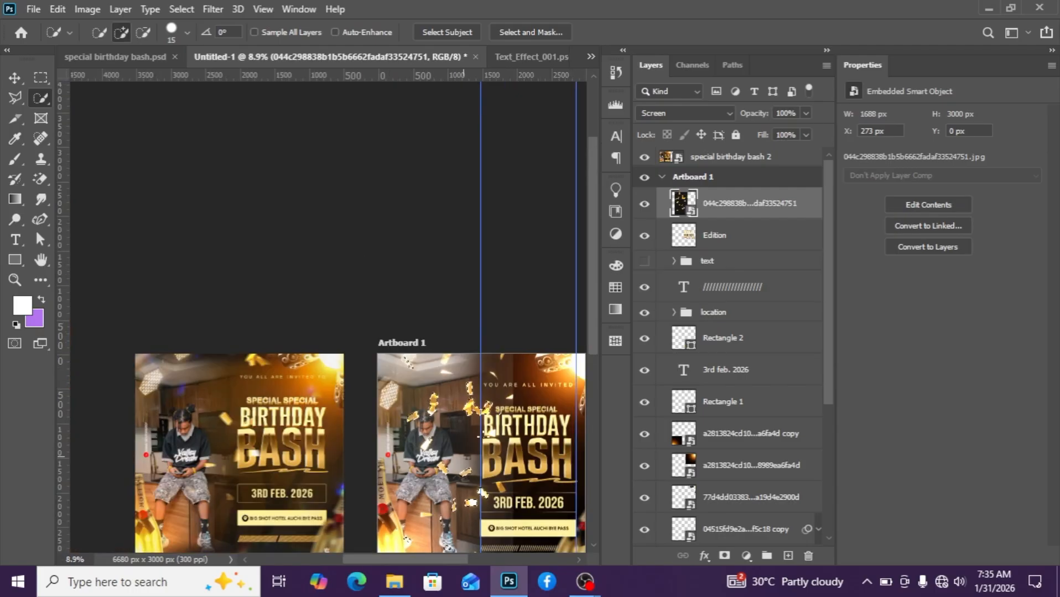
scroll(492, 443, "up", 2)
scroll(463, 535, "right", 2)
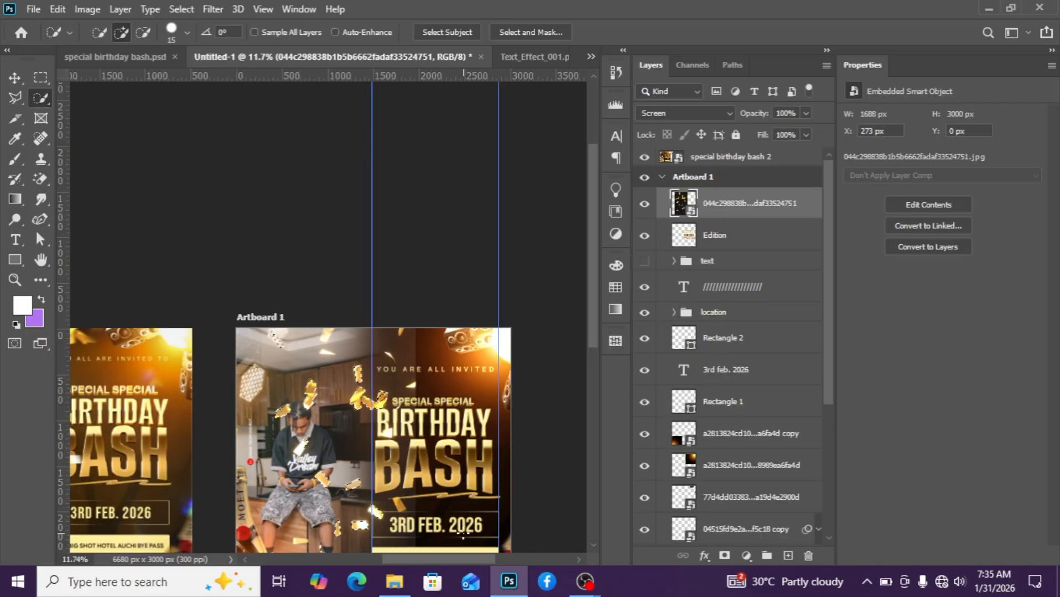
scroll(436, 399, "up", 3)
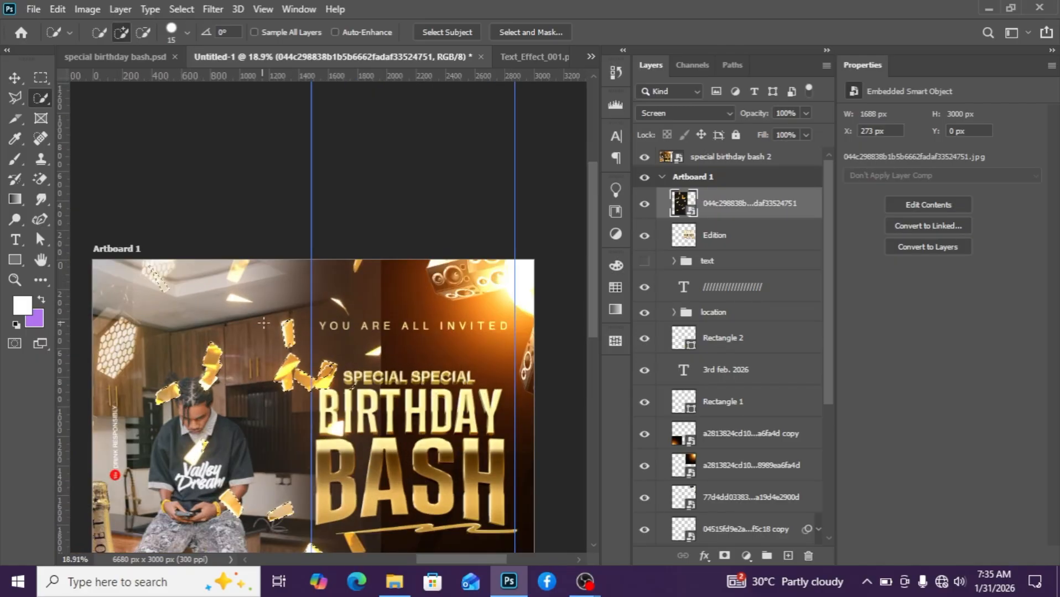
scroll(293, 340, "down", 1)
scroll(309, 337, "up", 1)
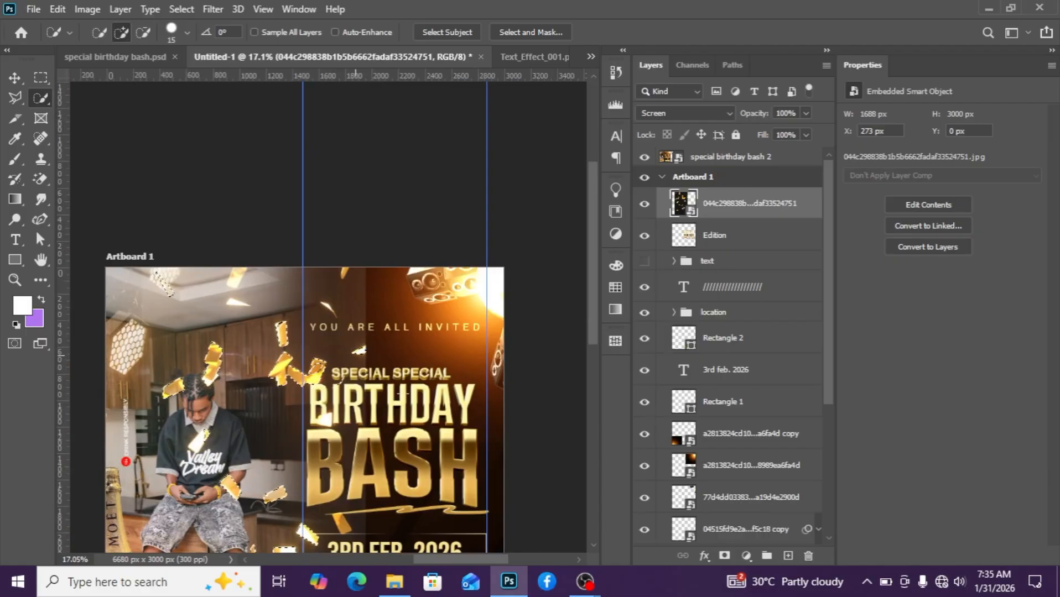
left_click(724, 555)
Convert the masked confetti layer to a smart object.
scroll(311, 390, "up", 2)
scroll(334, 341, "down", 3)
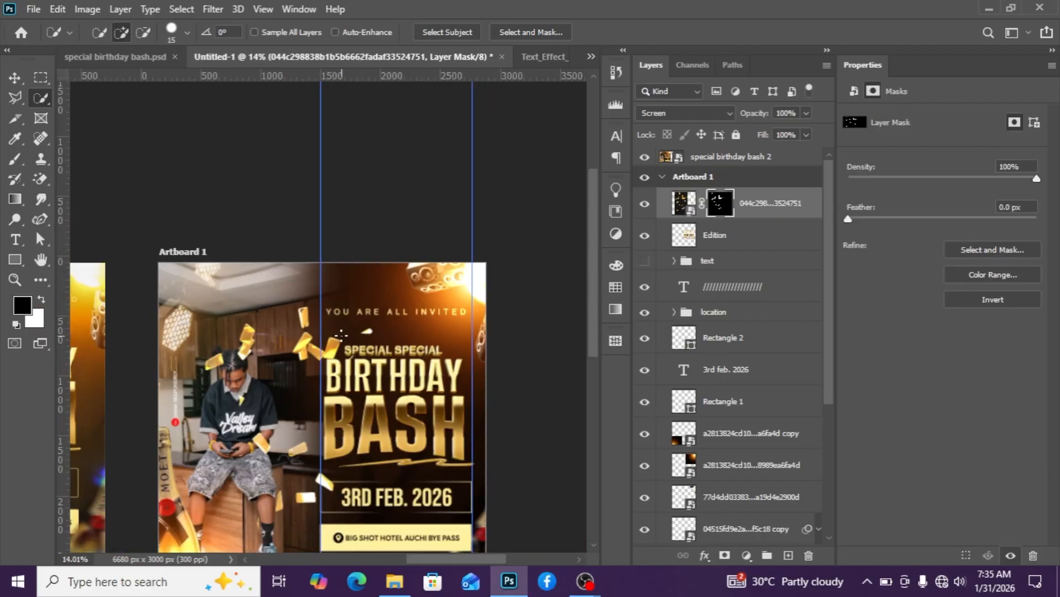
right_click(772, 208)
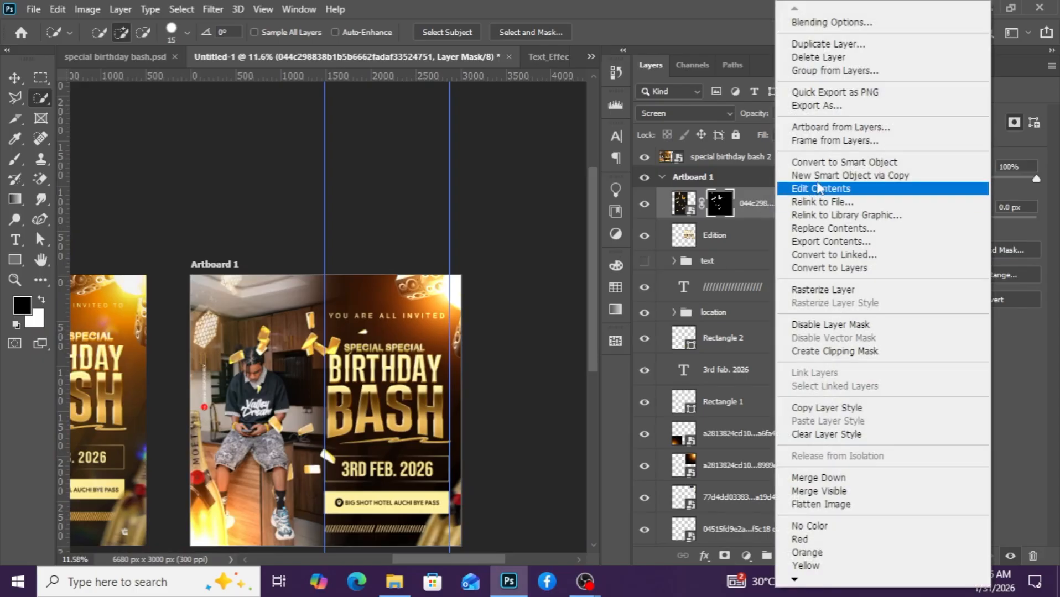
left_click(811, 165)
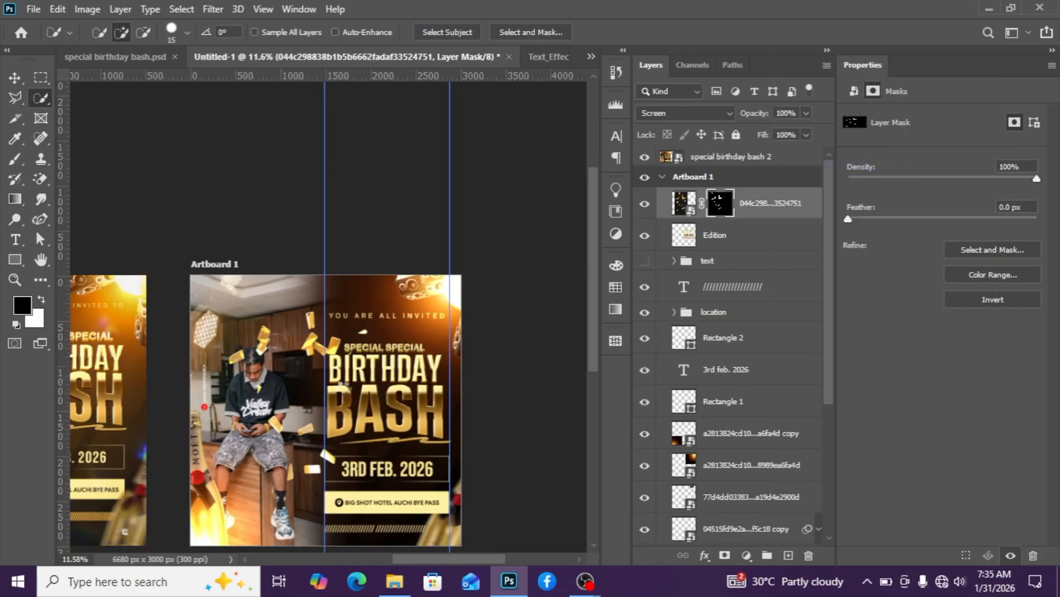
Apply a Motion Blur with a 3° angle and 42 pixel distance to the confetti smart object.
left_click(15, 78)
left_click(182, 10)
left_click(181, 10)
left_click(212, 9)
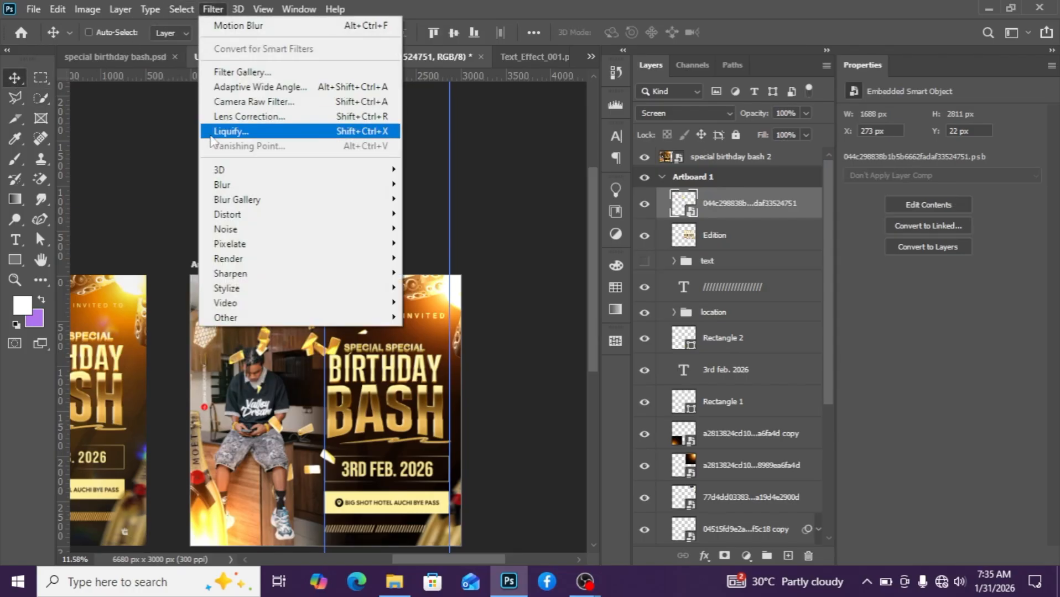
mouse_move(244, 188)
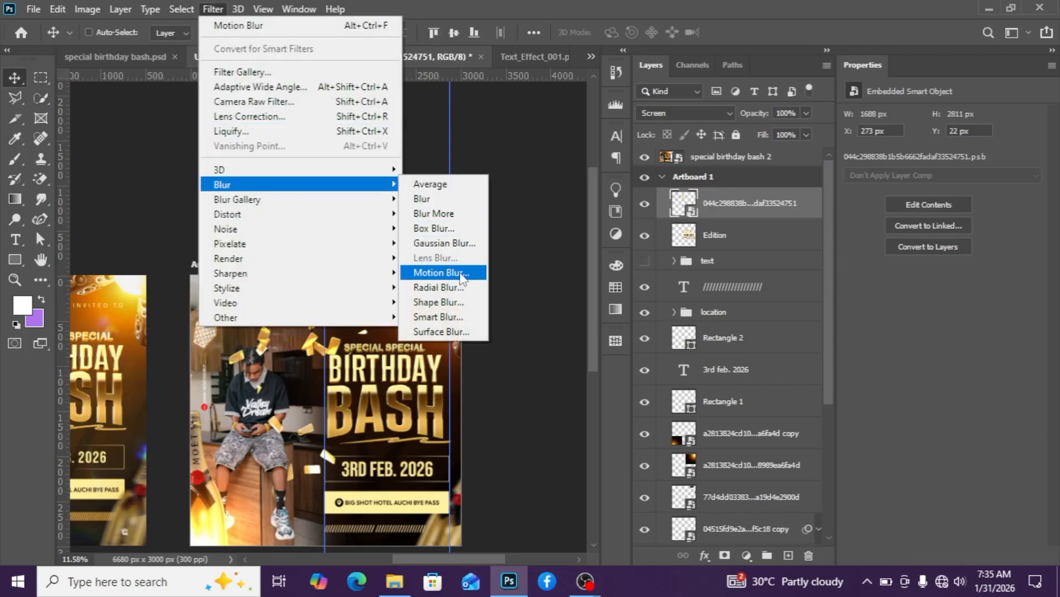
left_click(441, 273)
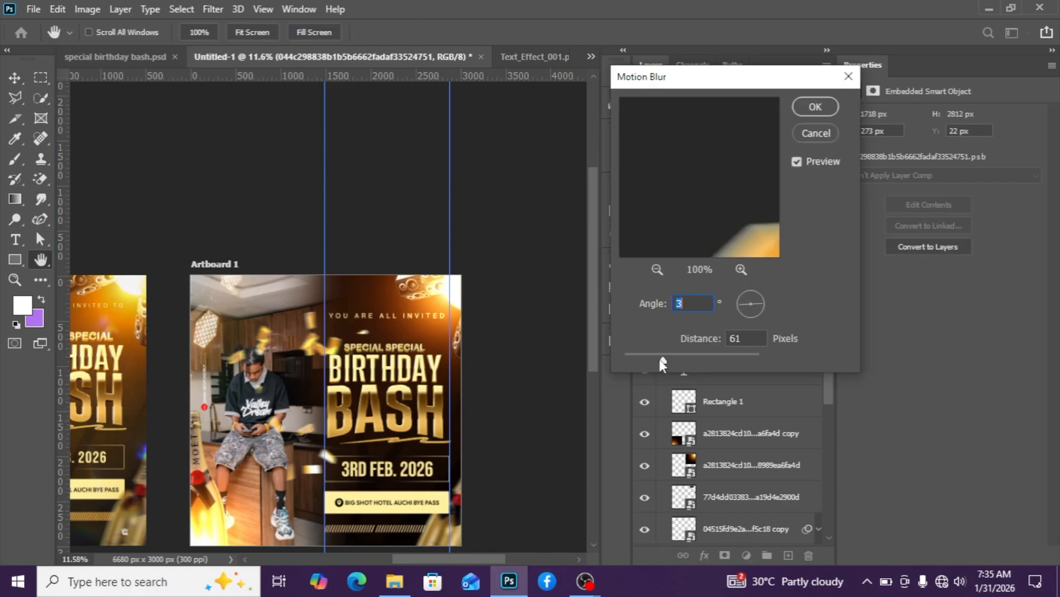
left_click_drag(662, 362, 654, 361)
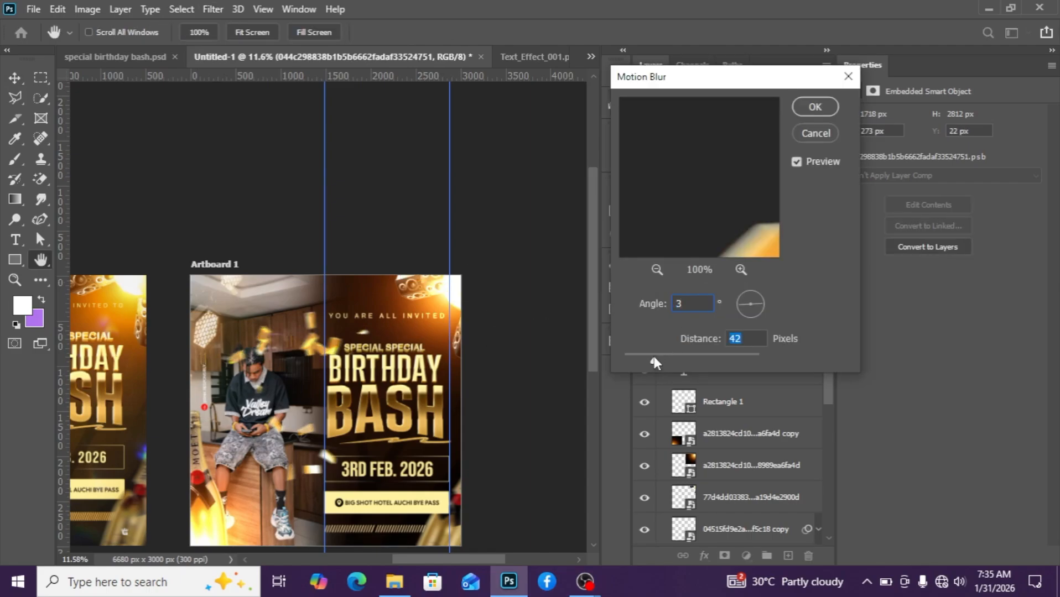
left_click(815, 107)
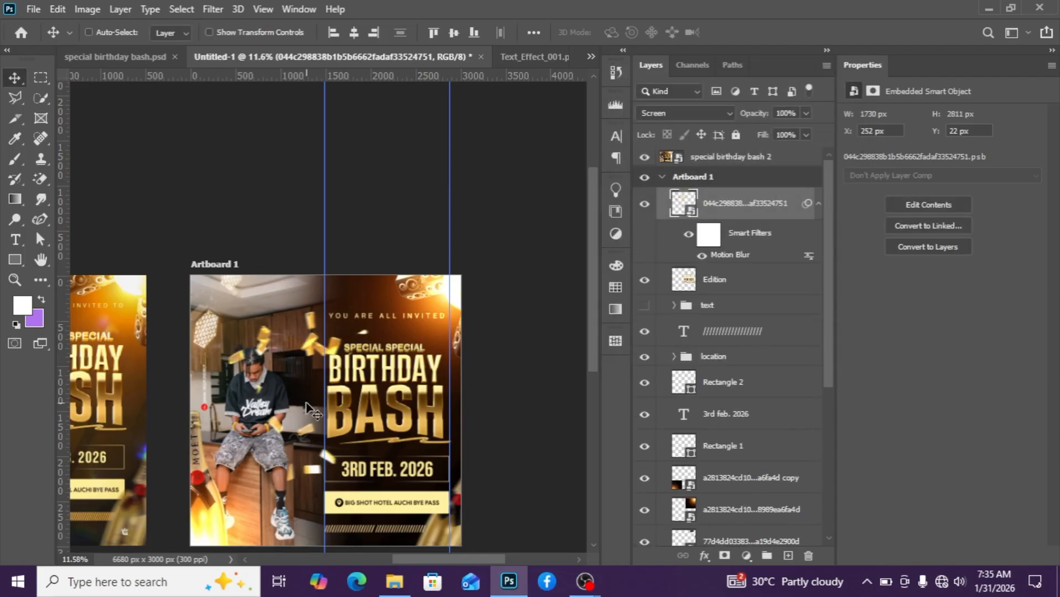
Move the blurred confetti layer upward so it sits higher over the top of the artboard.
left_click_drag(326, 394, 348, 379)
left_click_drag(382, 433, 375, 389)
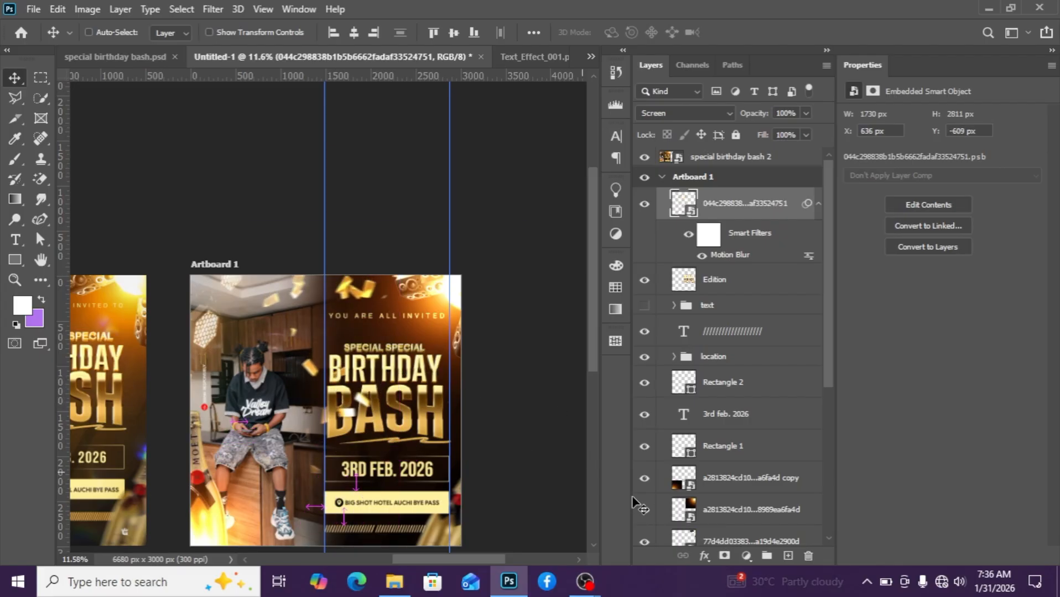
Add a layer mask to the confetti smart object and collapse its smart filter list.
left_click(724, 556)
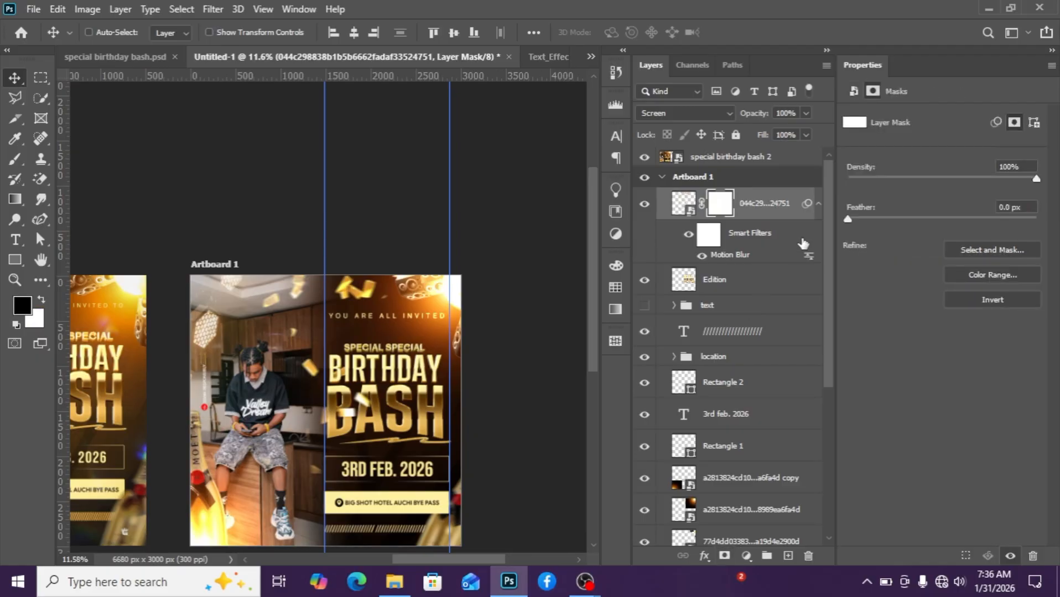
left_click(684, 203)
left_click(15, 159)
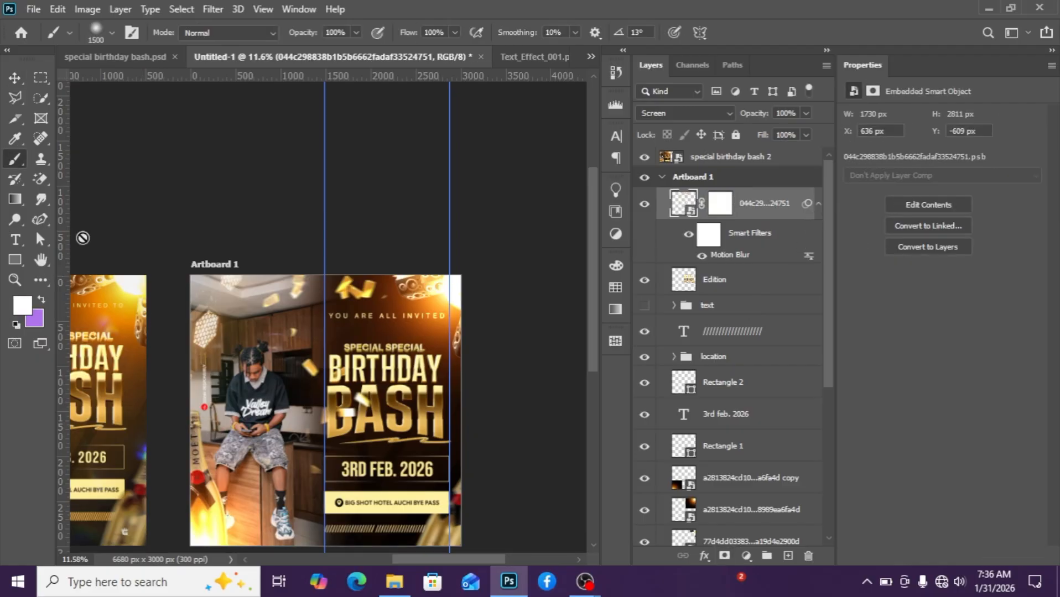
left_click(720, 204)
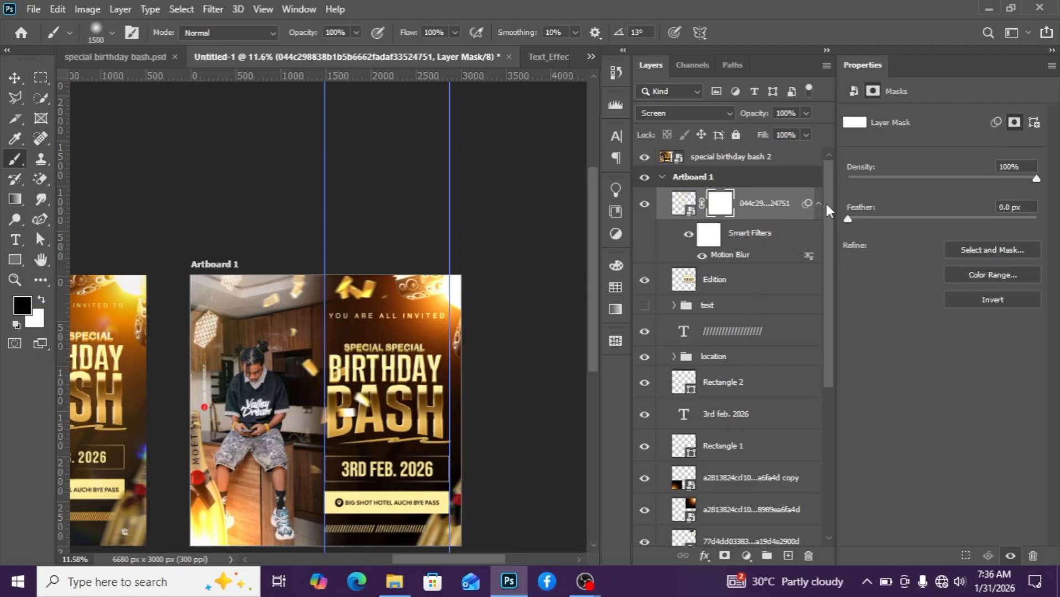
left_click(818, 203)
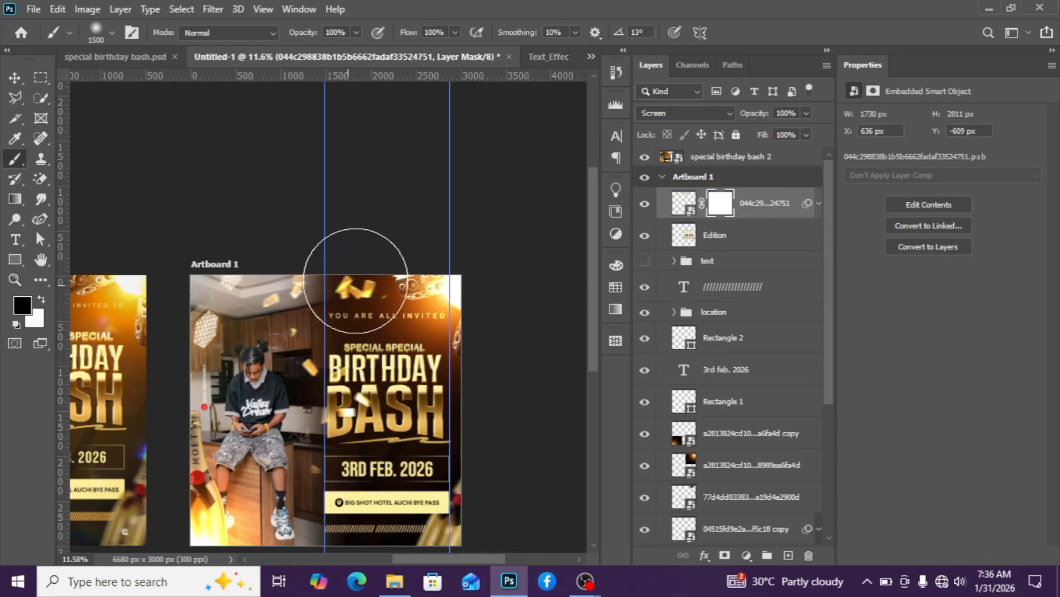
Place the rainbow light leak image from the project folder into the artboard and scale it to about 98% to cover the flyer.
left_click(14, 80)
scroll(350, 356, "down", 7)
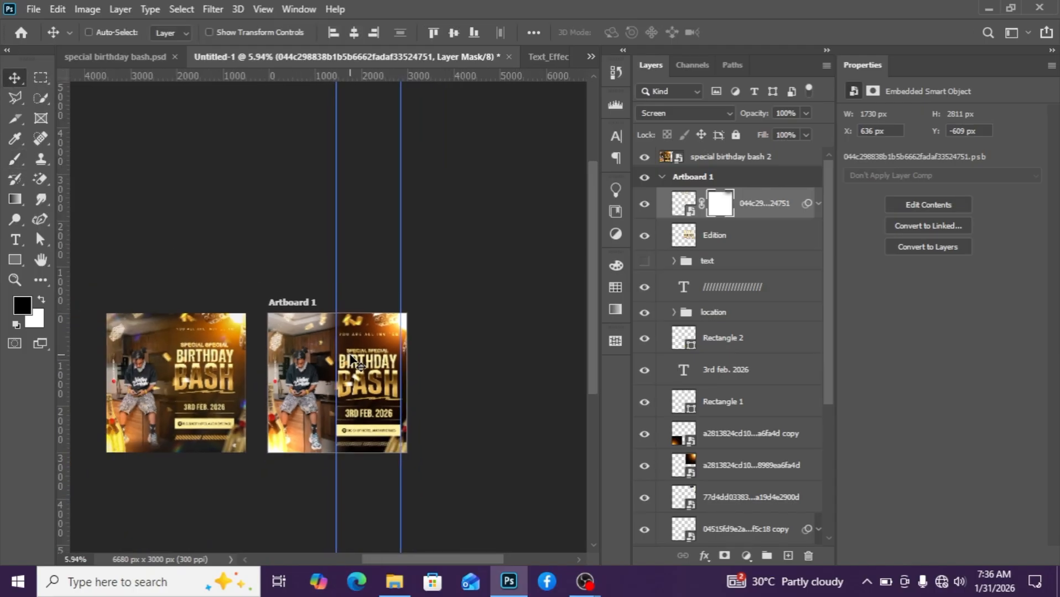
scroll(350, 355, "up", 4)
scroll(350, 360, "up", 9)
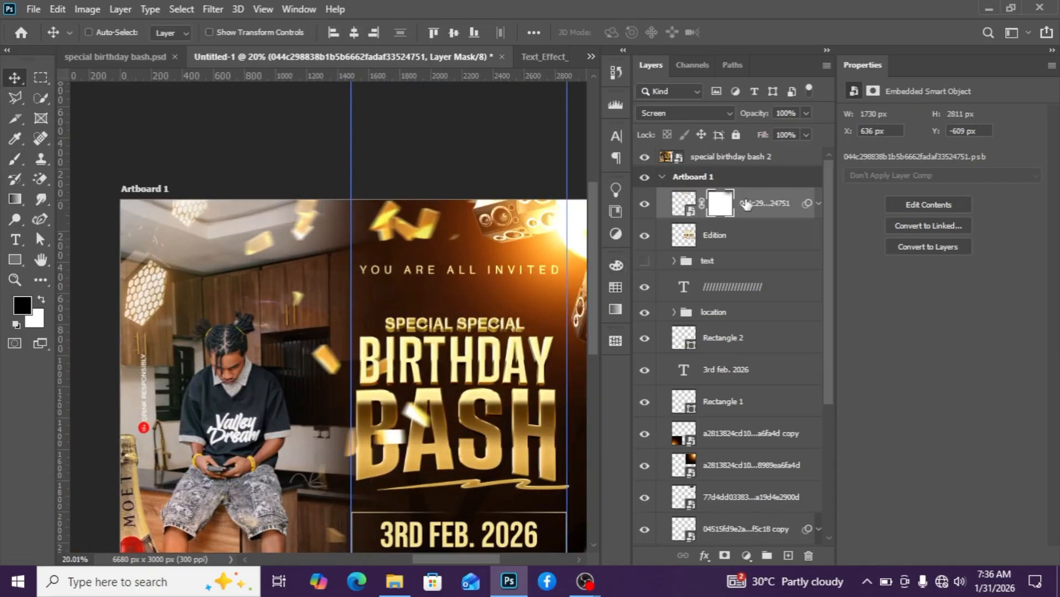
left_click(394, 582)
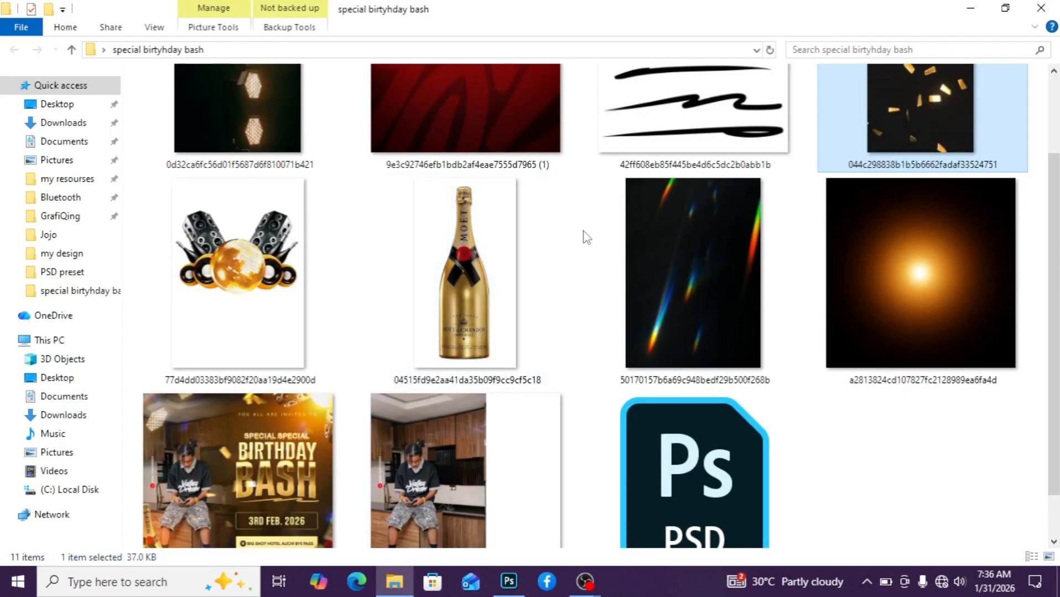
left_click_drag(670, 299, 436, 332)
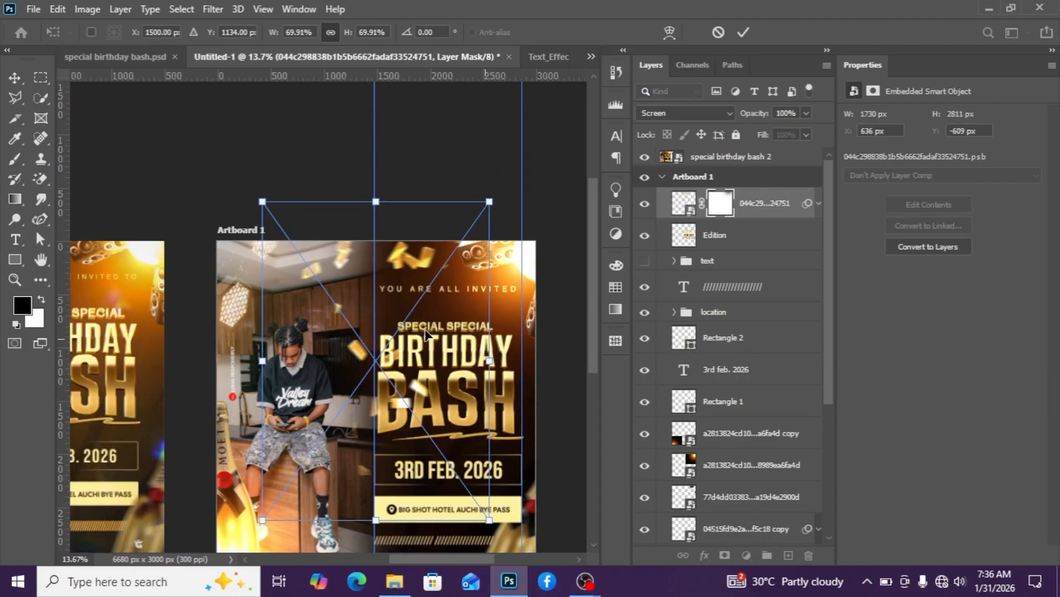
left_click_drag(385, 425, 343, 460)
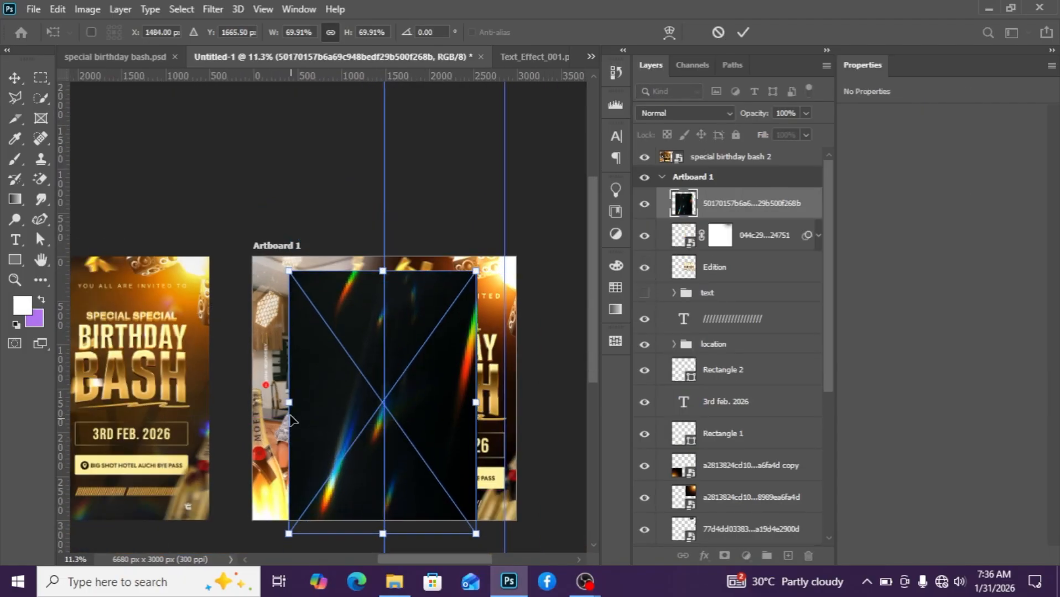
left_click_drag(277, 402, 241, 404)
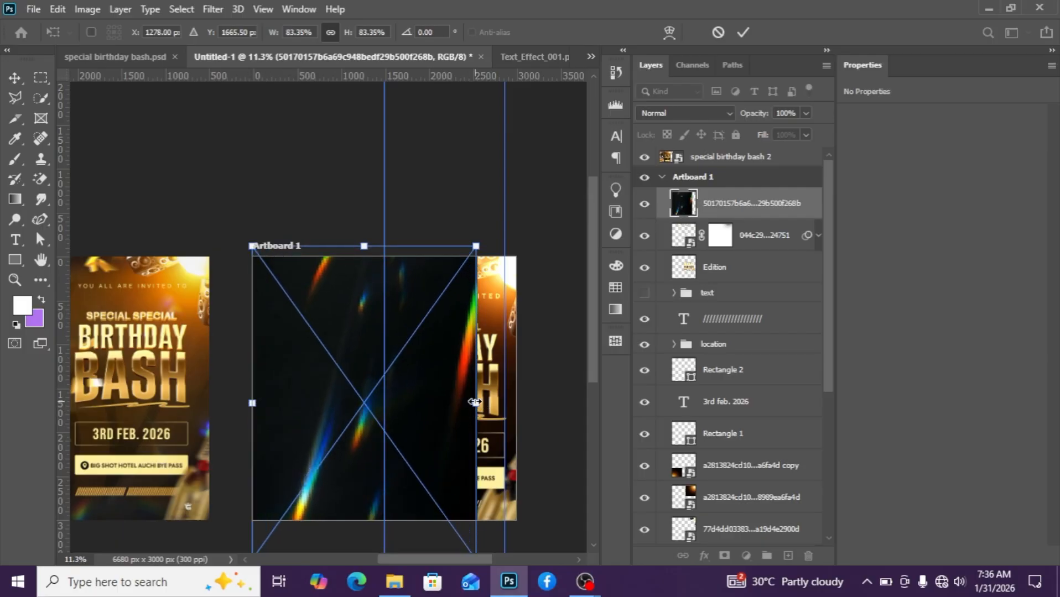
left_click_drag(475, 402, 516, 403)
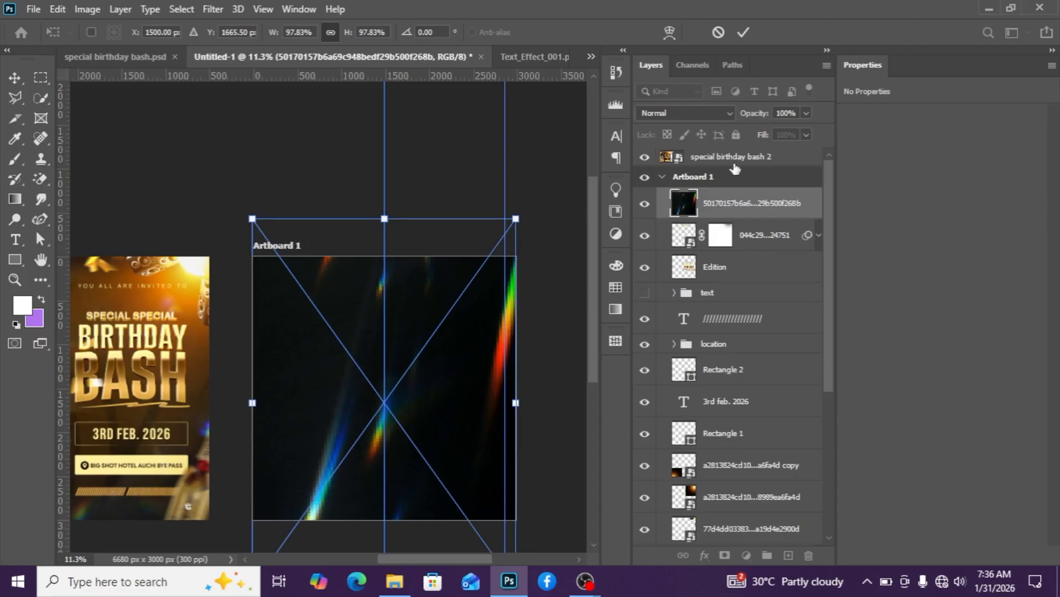
Set the light leak layer's blend mode to Screen.
left_click(694, 114)
left_click(694, 114)
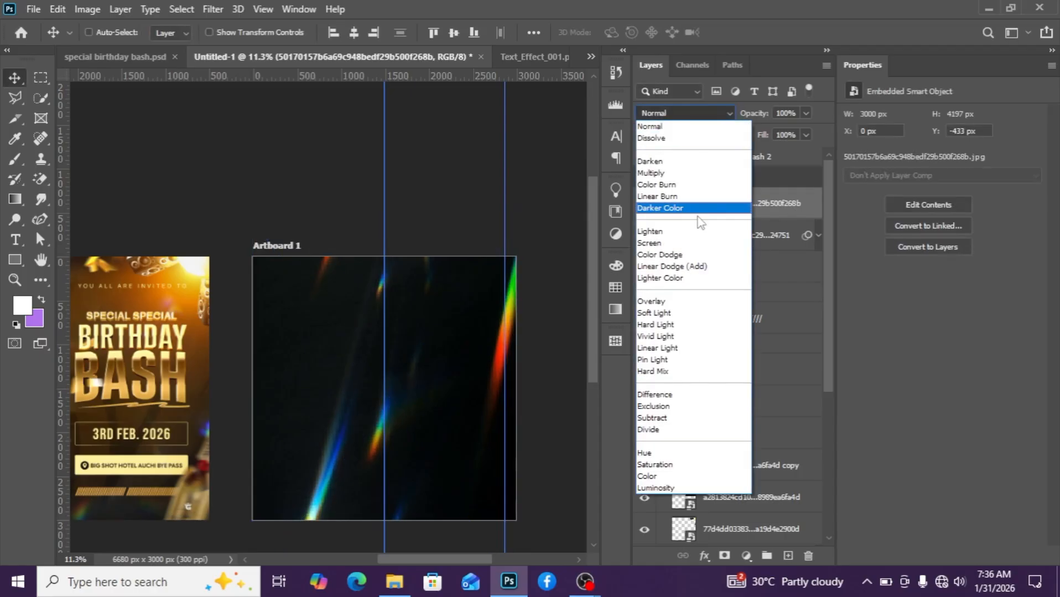
left_click(675, 244)
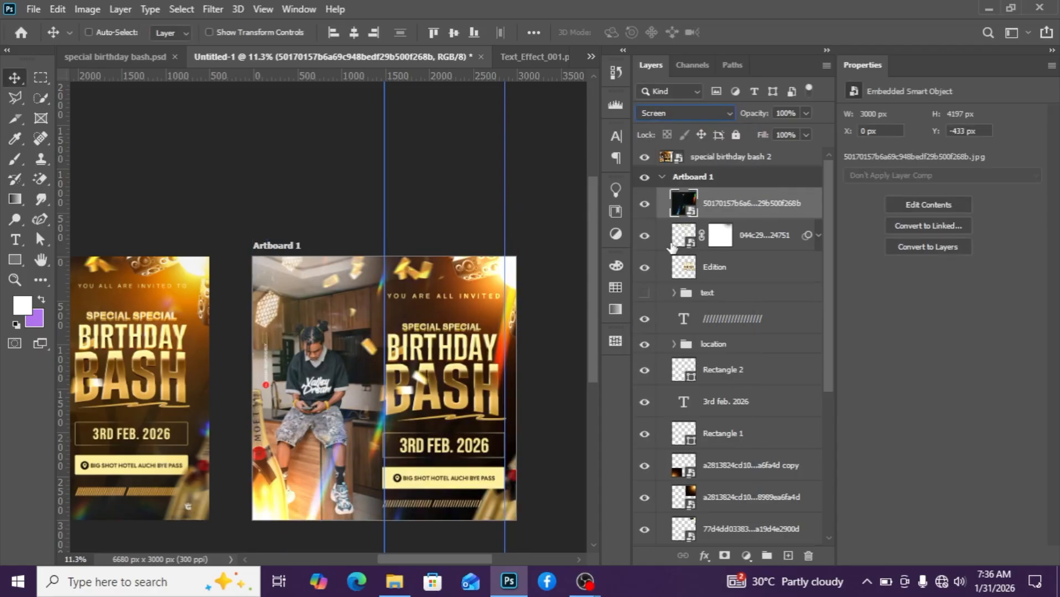
Add a layer mask to the light leak layer and paint black on it to hide the leak around the flyer's lower area.
left_click(724, 556)
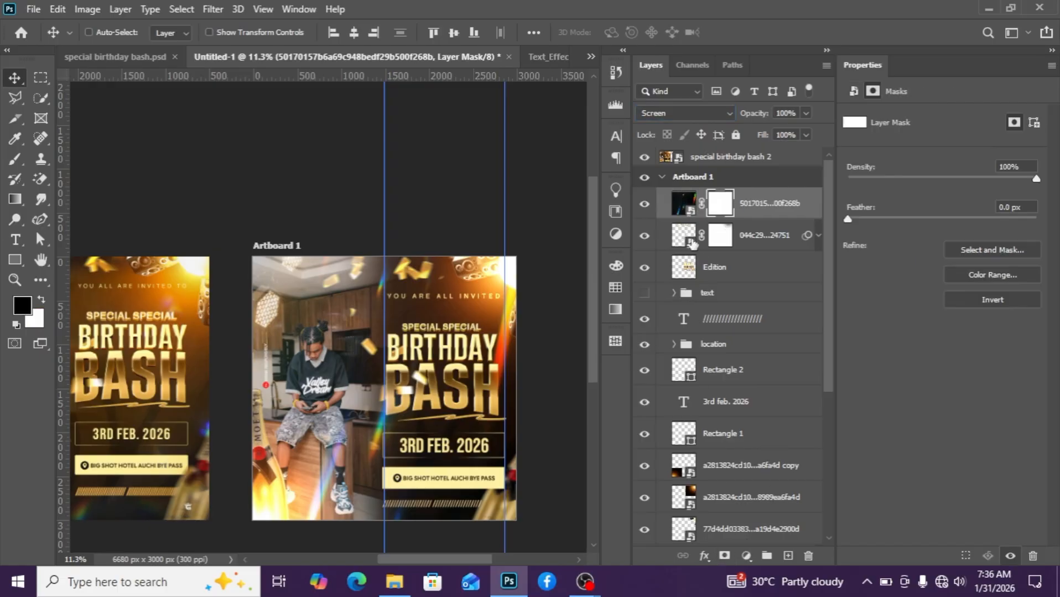
left_click(15, 159)
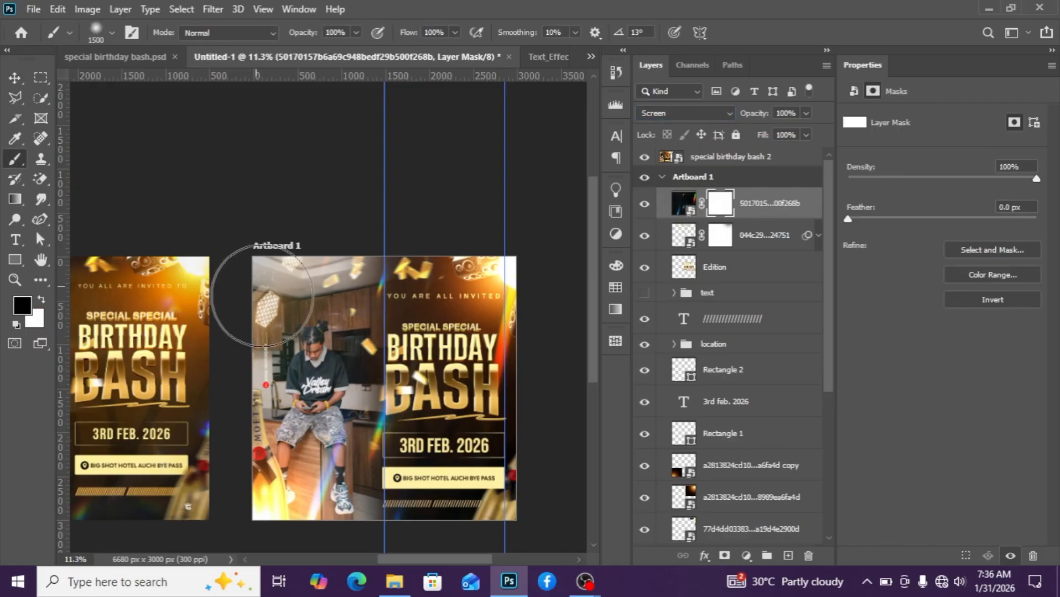
left_click_drag(306, 354, 325, 358)
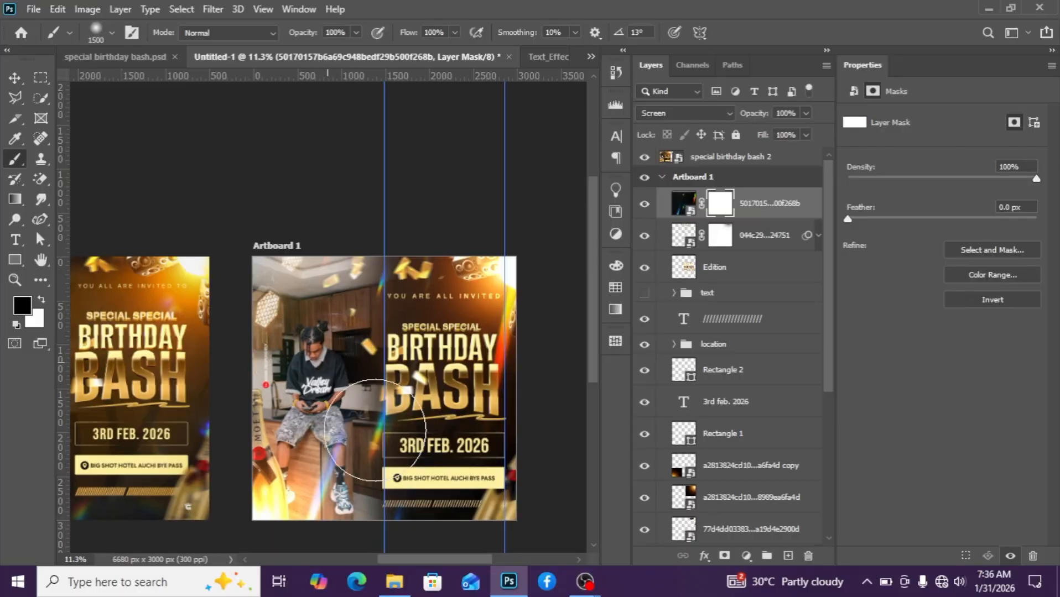
scroll(387, 544, "left", 10)
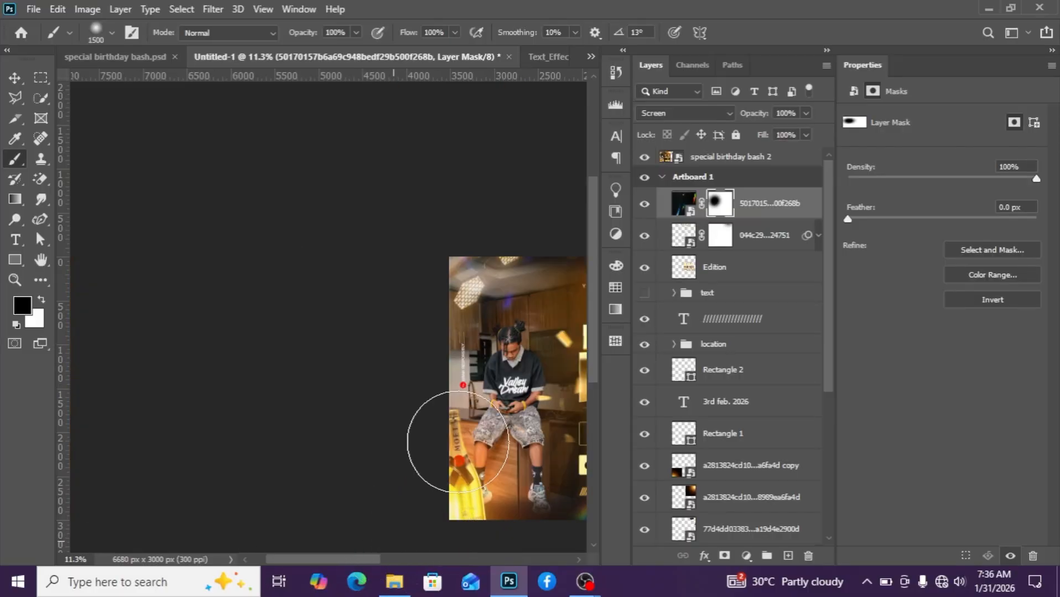
left_click_drag(333, 557, 457, 543)
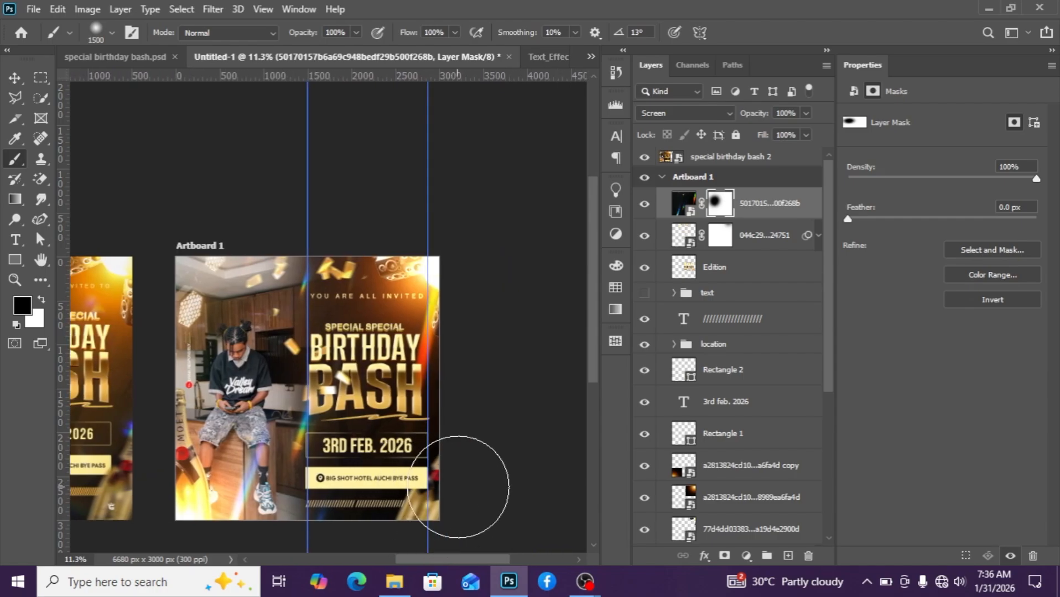
left_click(459, 483)
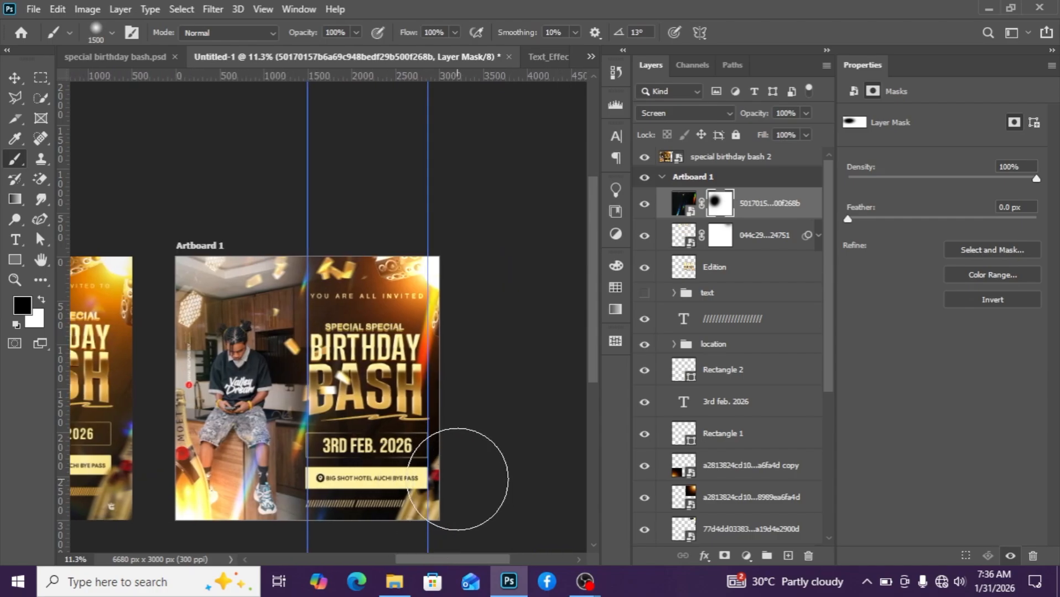
Duplicate the orange glow layer and move the copy toward the lower right of the flyer.
left_click(15, 78)
scroll(564, 289, "down", 3)
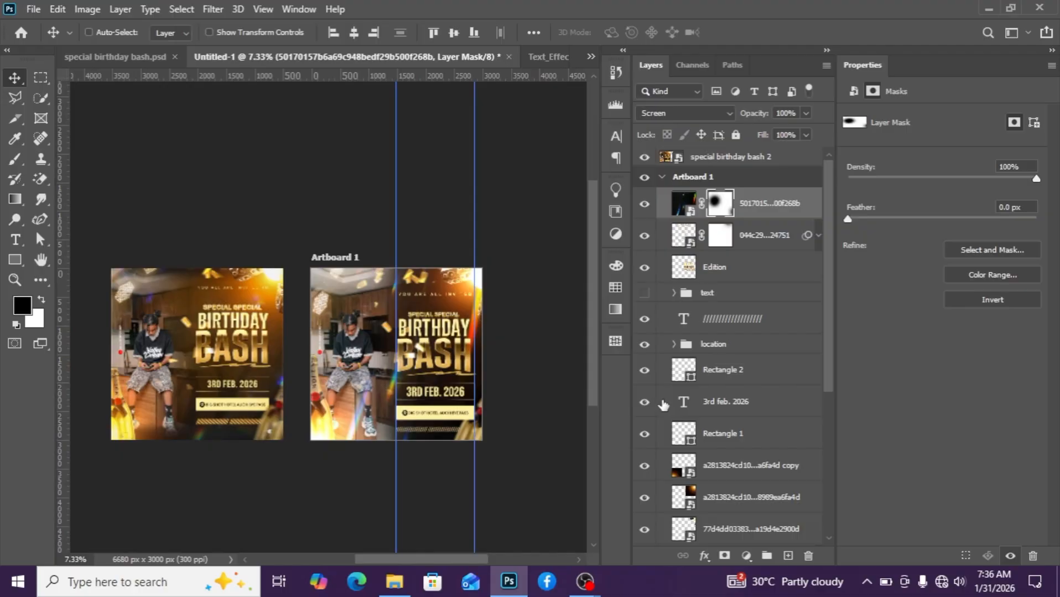
left_click(730, 470)
left_click(731, 497)
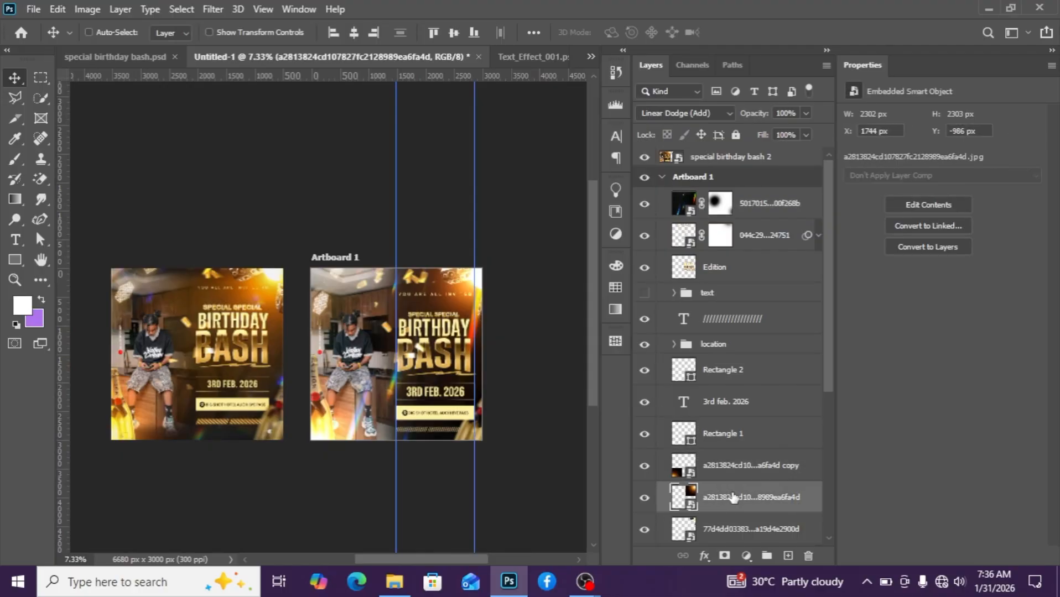
key("ctrl+j")
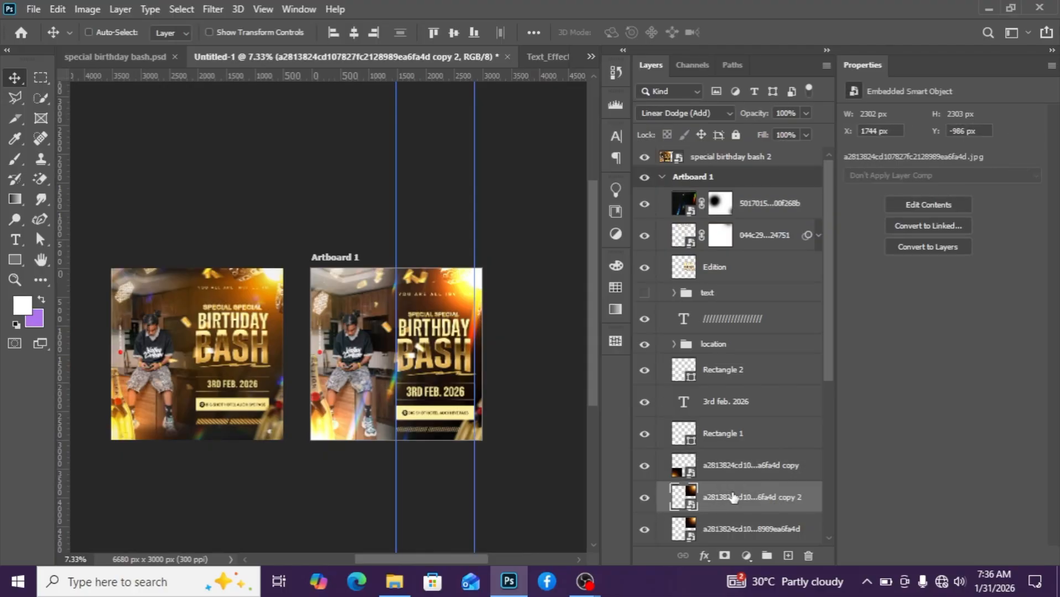
scroll(490, 304, "up", 4)
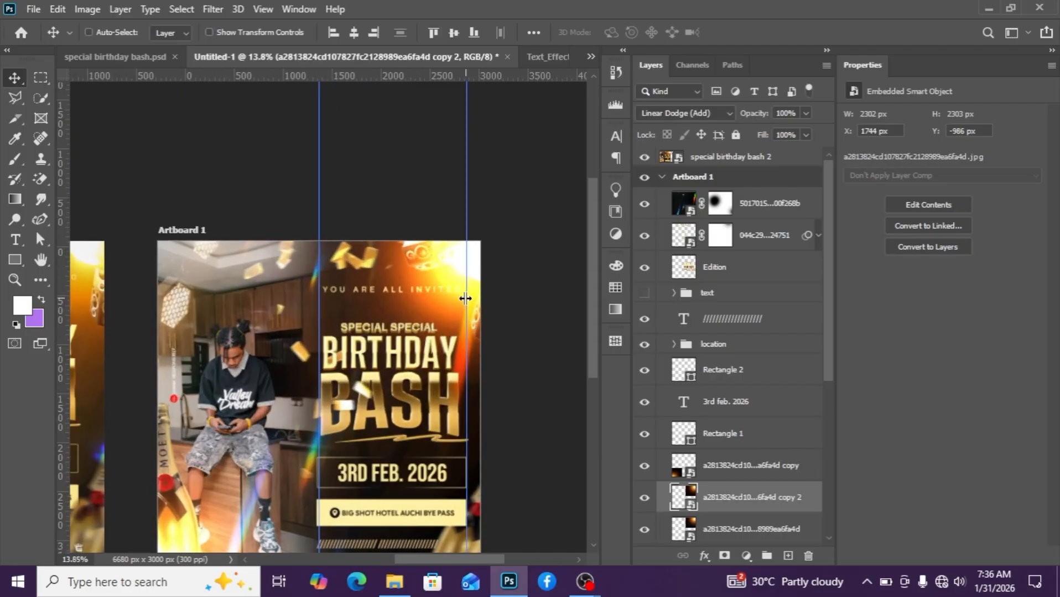
mouse_move(452, 281)
left_mouse_down()
mouse_move(488, 239)
mouse_move(543, 427)
mouse_move(525, 439)
left_mouse_up()
Zoom in and out to review the whole flyer design.
scroll(430, 409, "down", 2)
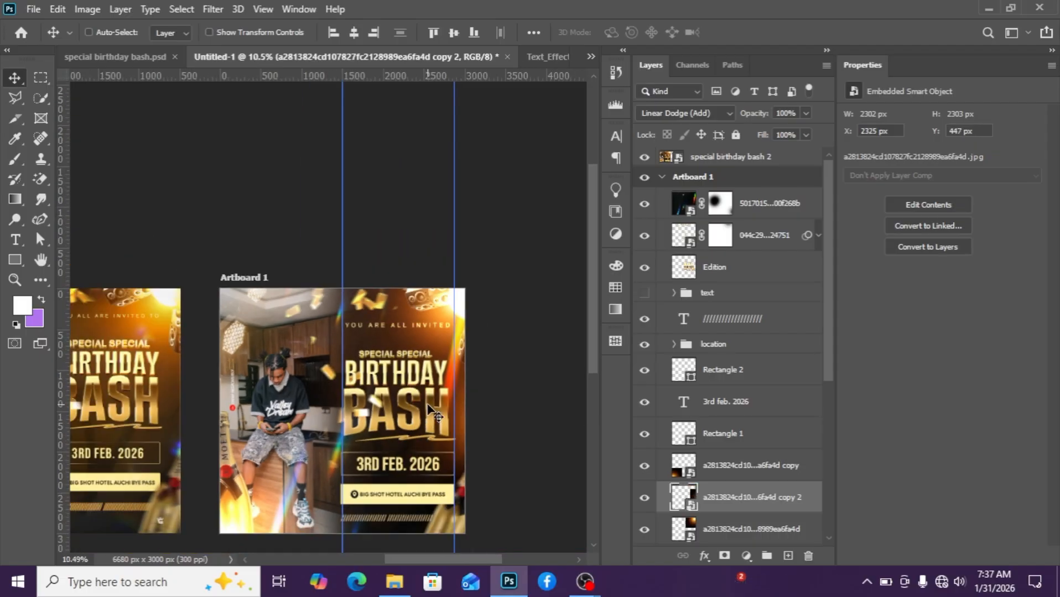
scroll(416, 405, "down", 2)
scroll(416, 405, "up", 2)
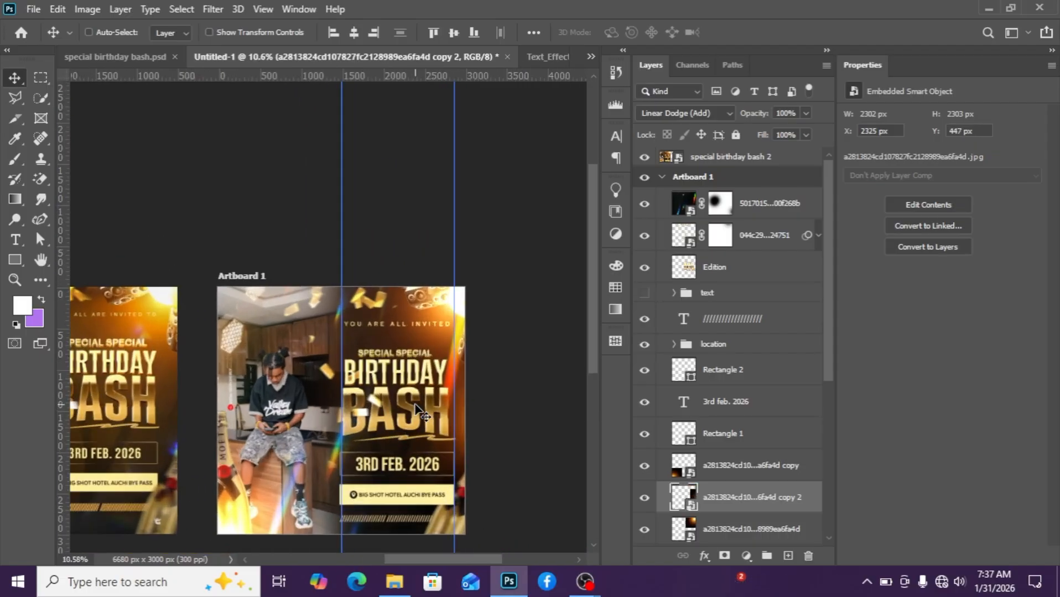
scroll(437, 388, "down", 1)
scroll(437, 388, "up", 2)
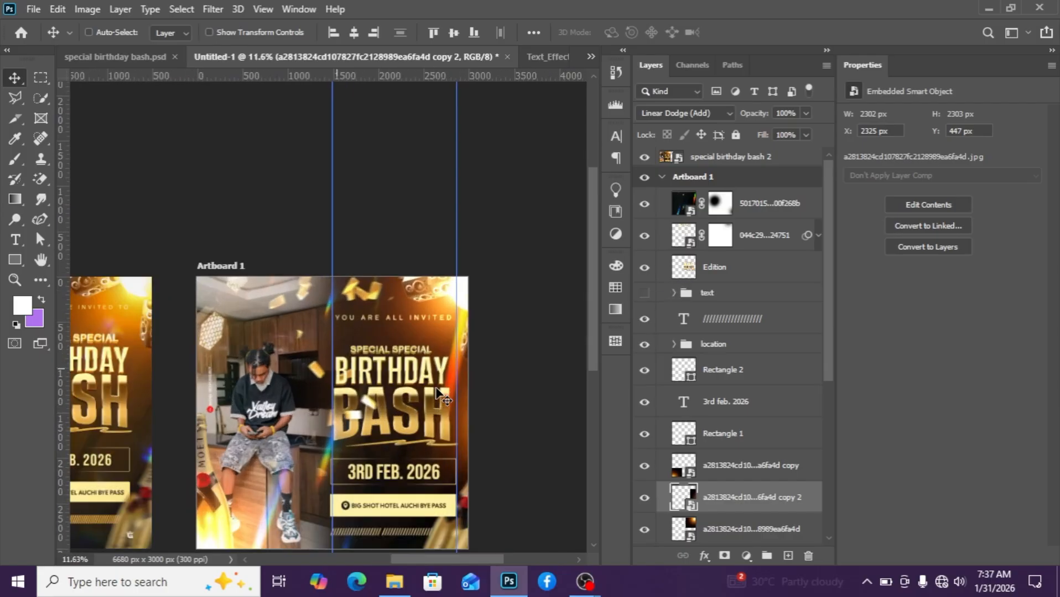
left_click_drag(585, 347, 590, 385)
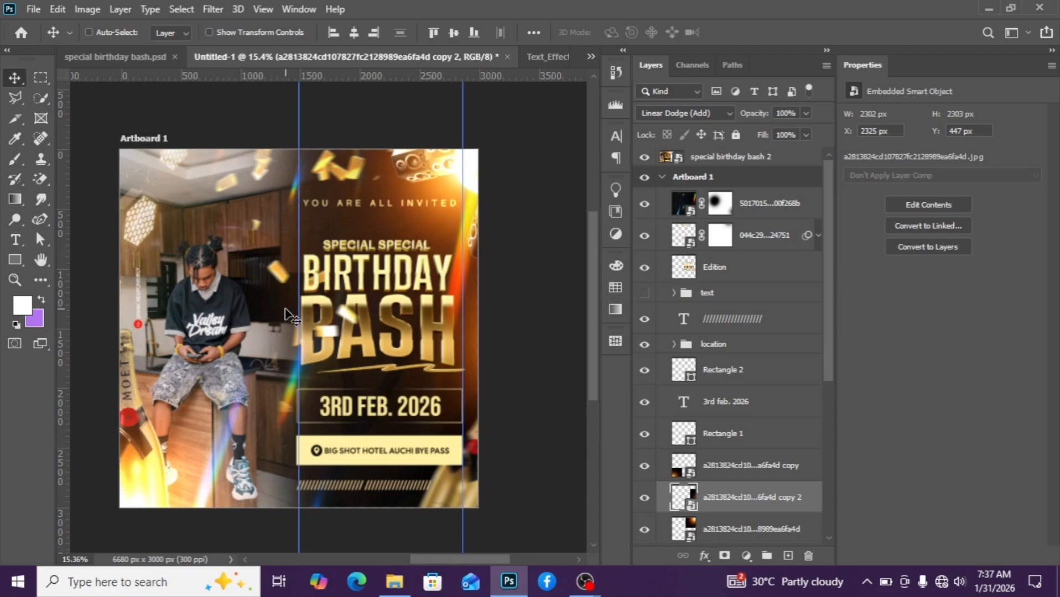
scroll(293, 306, "down", 1)
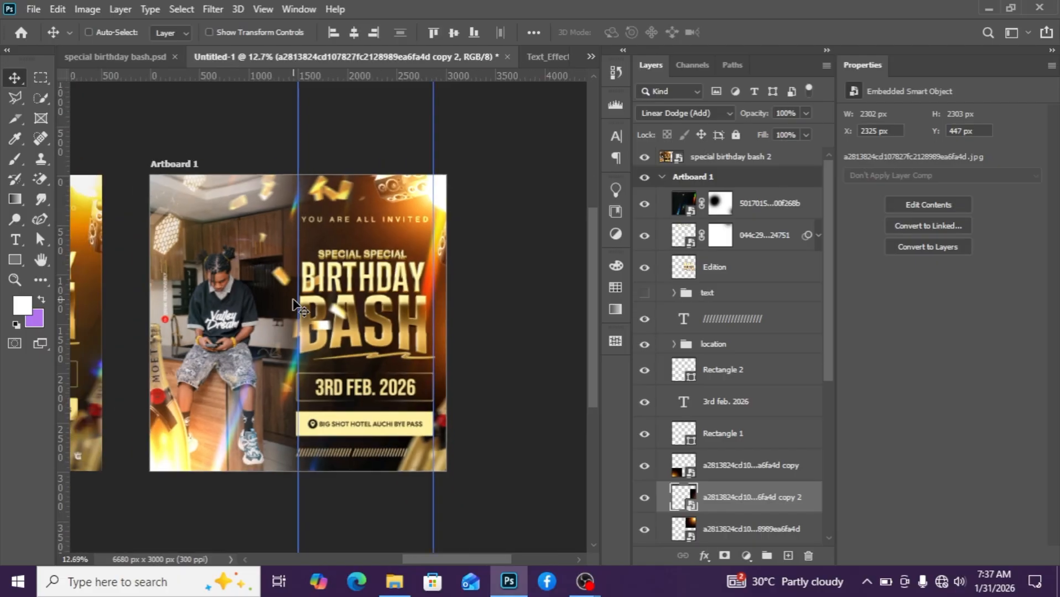
scroll(292, 302, "up", 3)
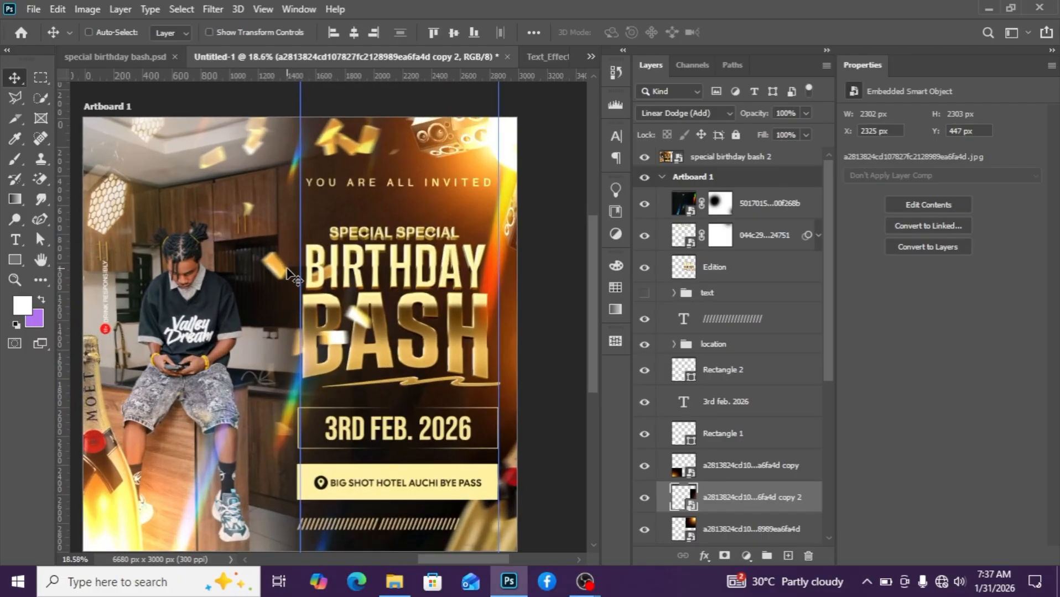